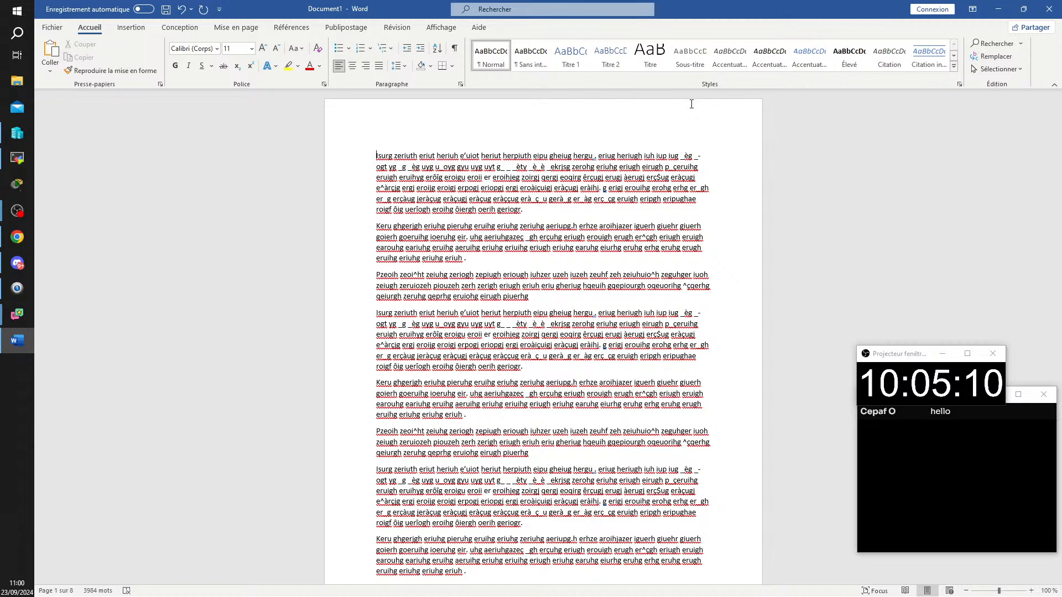
- Move through the document one page start at a time up to page 4, and return to the document's beginning
{"action": "key", "text": "Page_Down"}
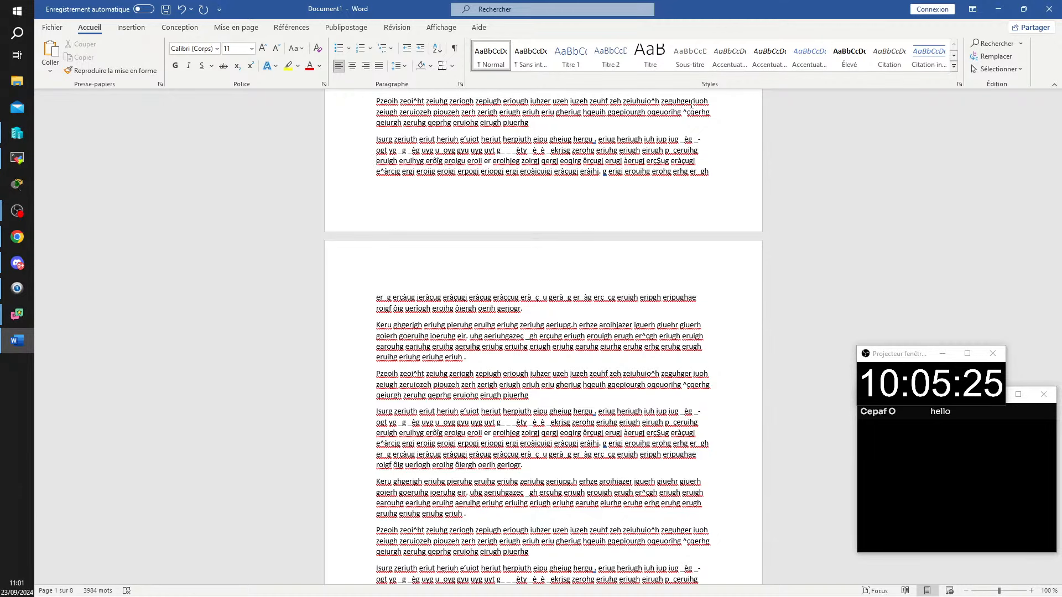
{"action": "key", "text": "BackSpace"}
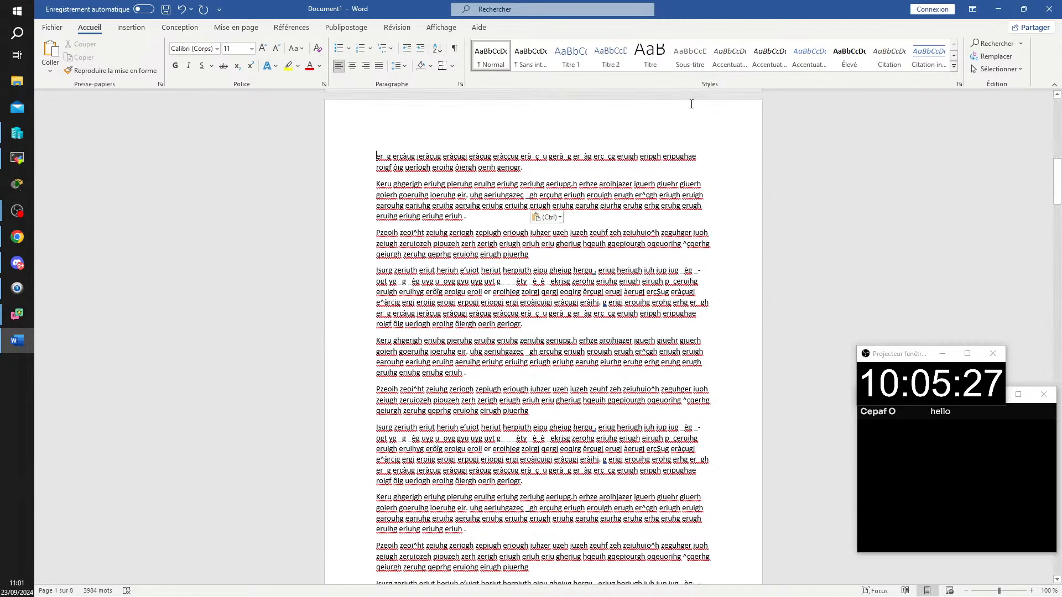
{"action": "key", "text": "Down"}
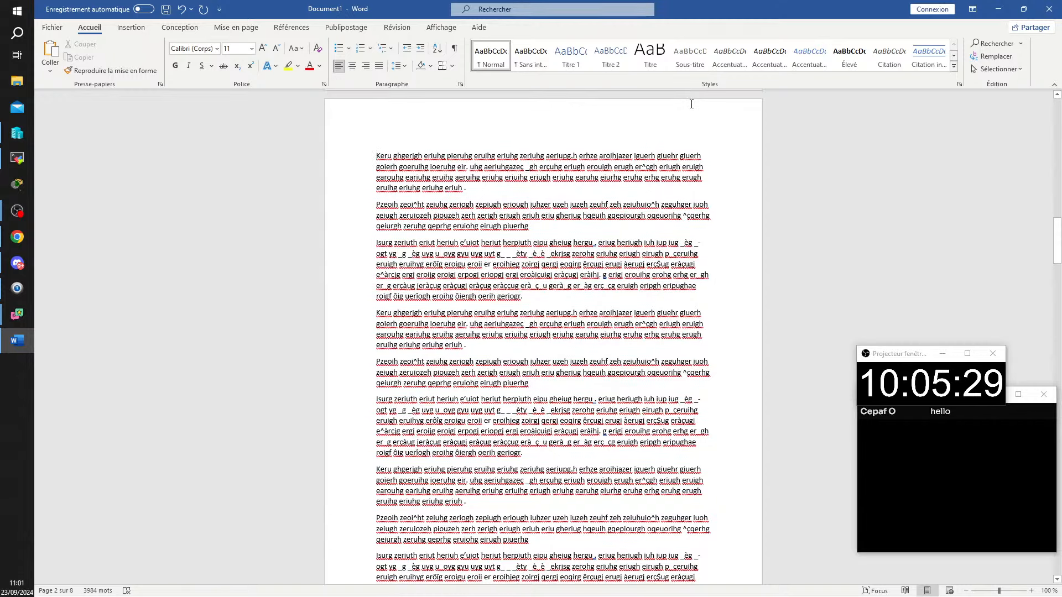
{"action": "key", "text": "Page_Down"}
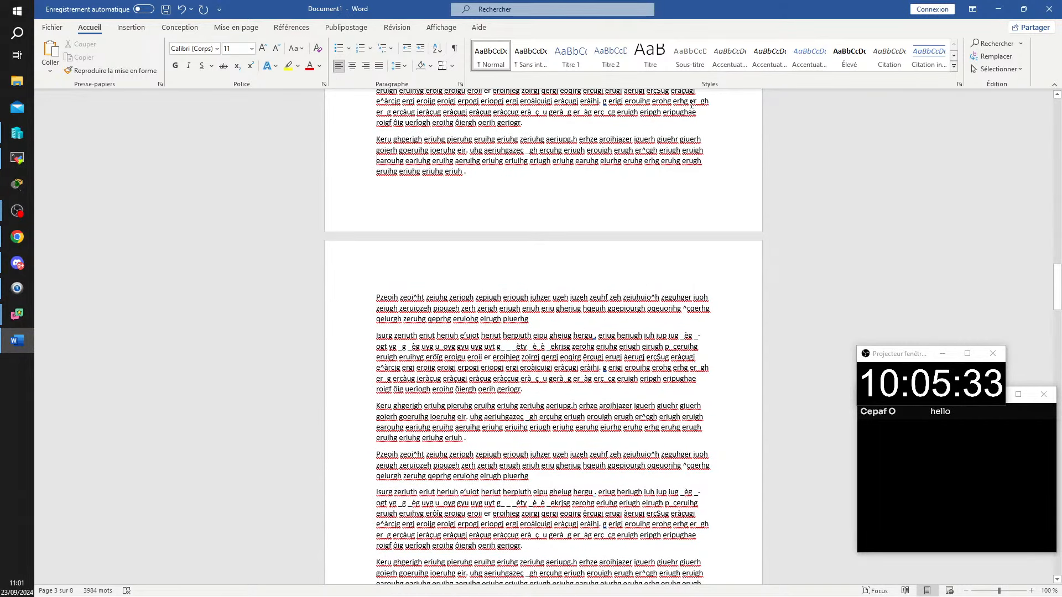
{"action": "key", "text": "ctrl+v"}
{"action": "scroll", "coordinate": [691, 104], "scroll_direction": "down", "scroll_amount": 13}
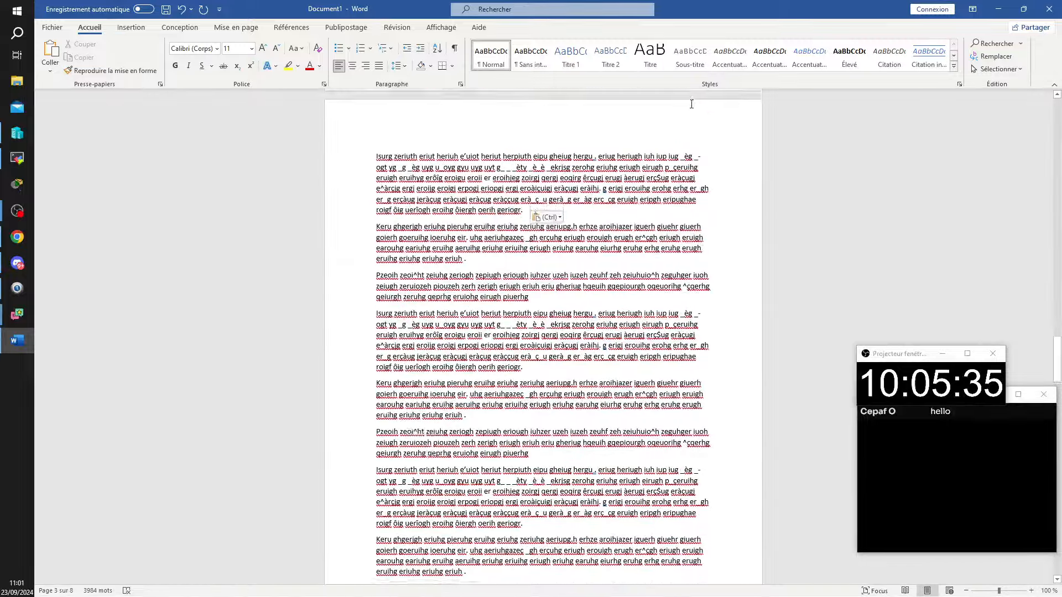
{"action": "scroll", "coordinate": [691, 104], "scroll_direction": "up", "scroll_amount": 20}
{"action": "scroll", "coordinate": [691, 104], "scroll_direction": "up", "scroll_amount": 8}
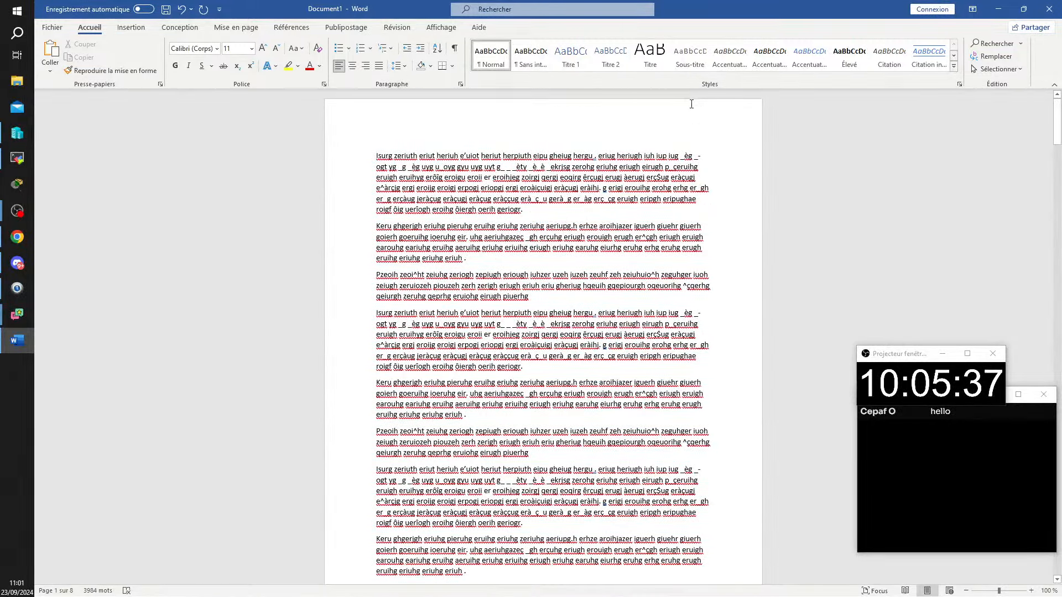
{"action": "key", "text": "ctrl+Home"}
- Browse the starts of pages 2 and 3, moving forward and back between them, and return to the top of page 1
{"action": "scroll", "coordinate": [625, 130], "scroll_direction": "down", "scroll_amount": 15}
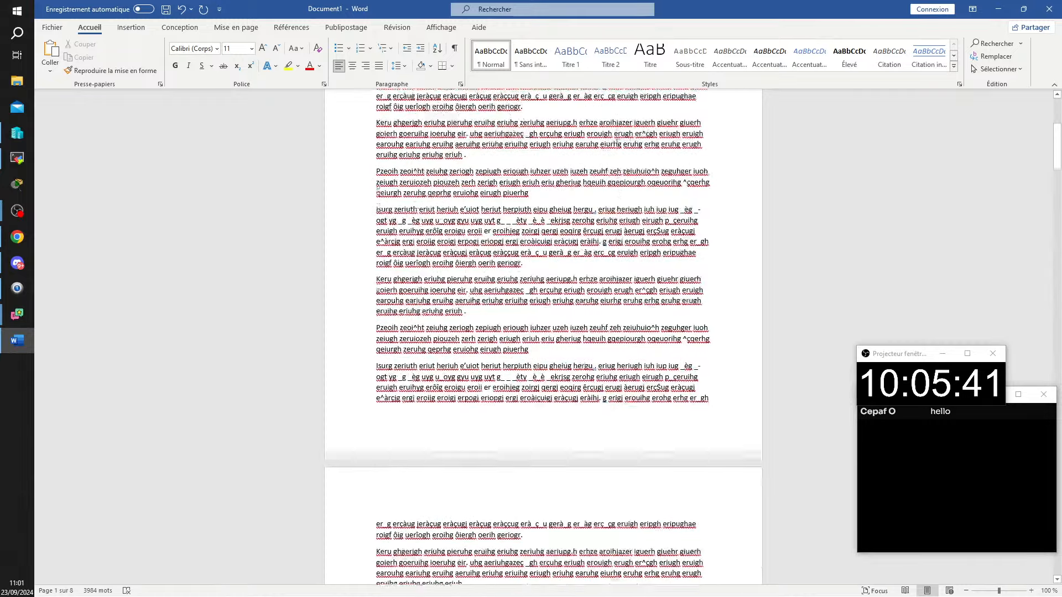
{"action": "scroll", "coordinate": [617, 143], "scroll_direction": "up", "scroll_amount": 15}
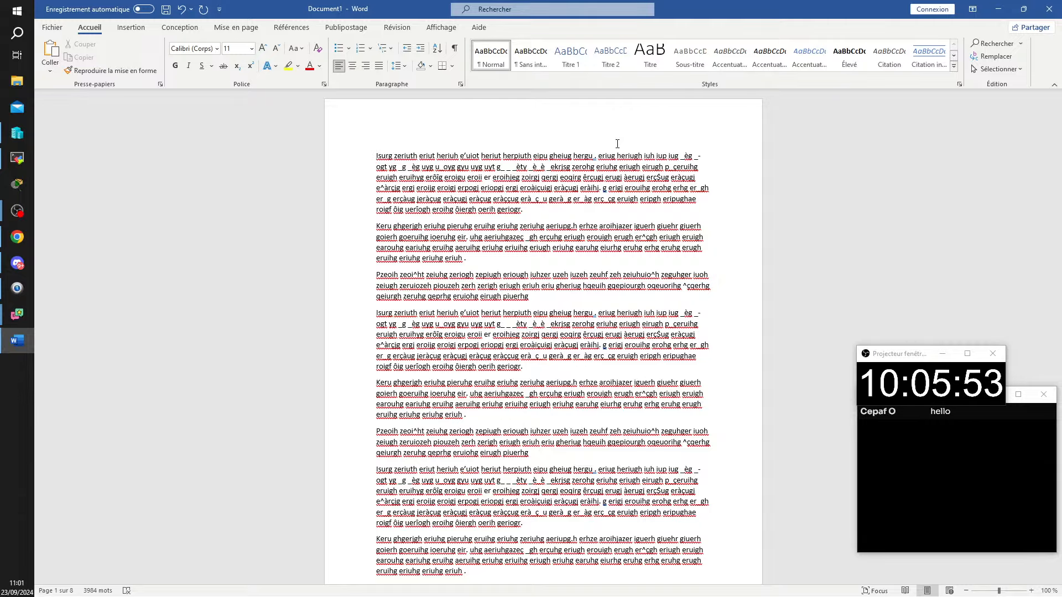
{"action": "scroll", "coordinate": [582, 520], "scroll_direction": "down", "scroll_amount": 10}
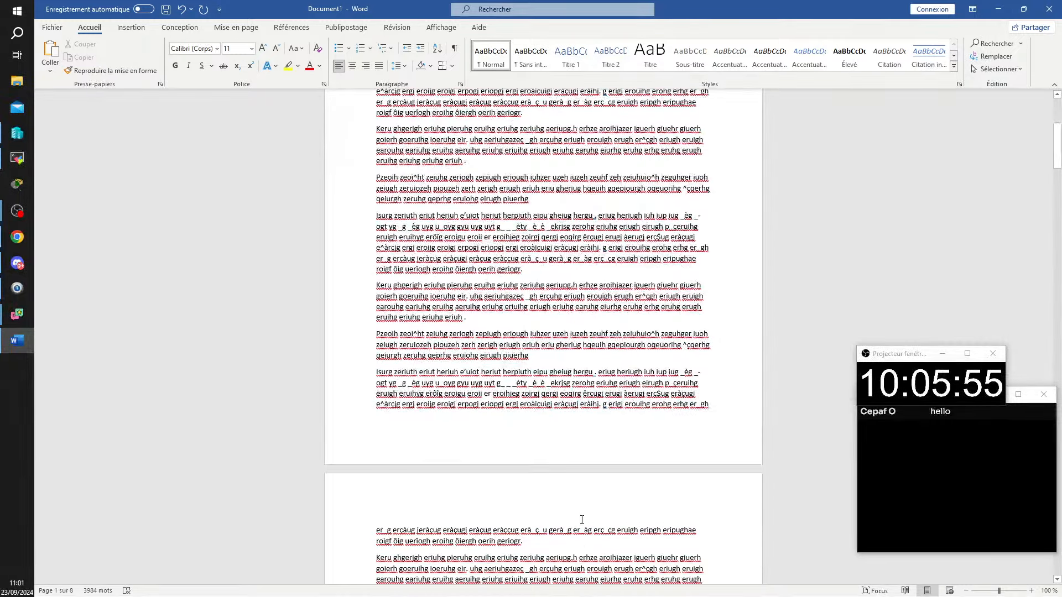
{"action": "scroll", "coordinate": [581, 520], "scroll_direction": "down", "scroll_amount": 8}
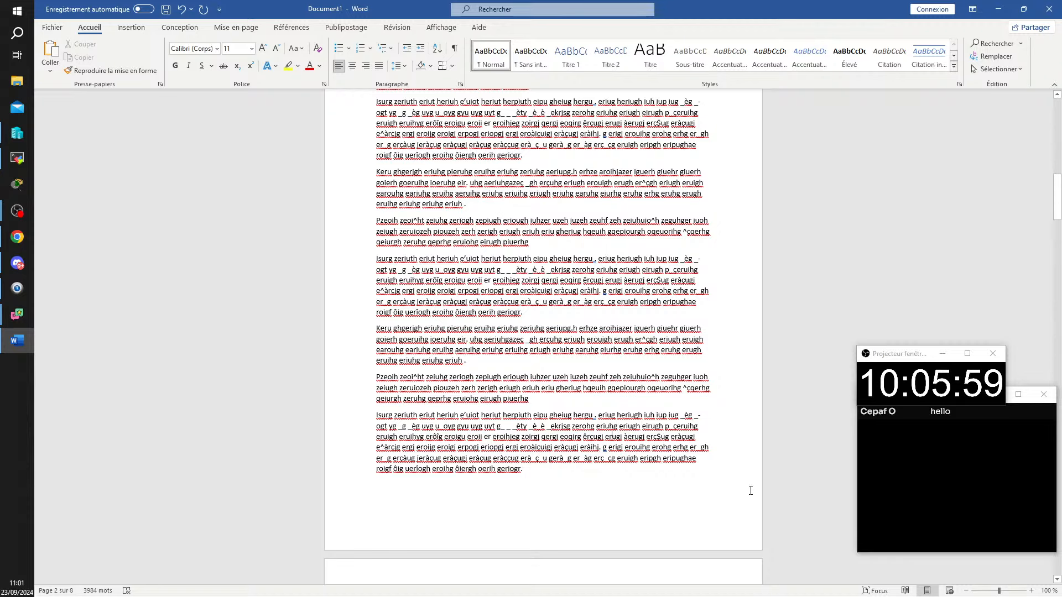
{"action": "scroll", "coordinate": [751, 491], "scroll_direction": "down", "scroll_amount": 3}
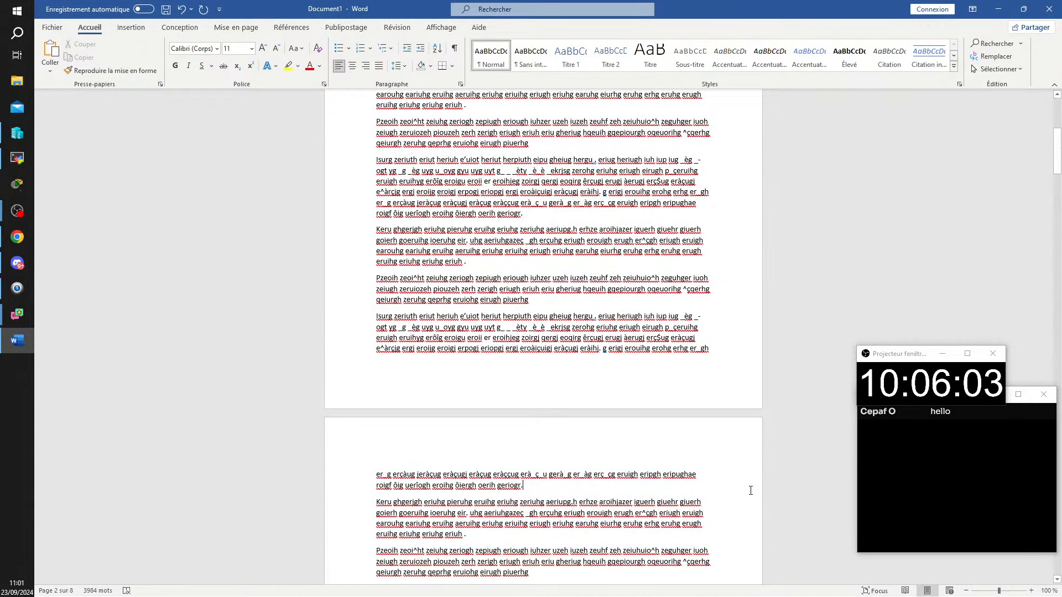
{"action": "scroll", "coordinate": [750, 490], "scroll_direction": "down", "scroll_amount": 15}
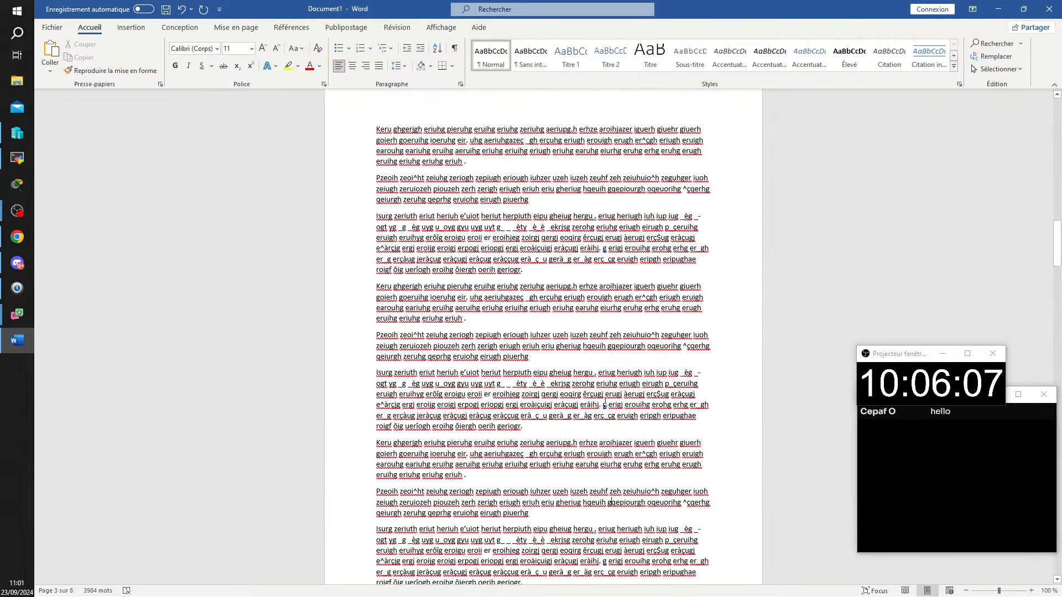
{"action": "scroll", "coordinate": [604, 402], "scroll_direction": "up", "scroll_amount": 10}
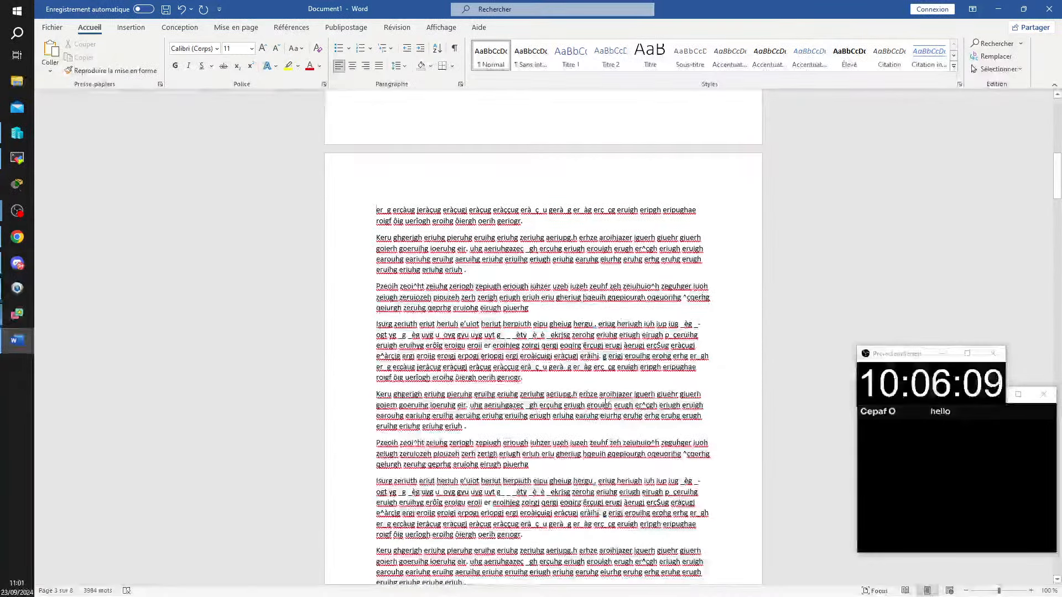
{"action": "scroll", "coordinate": [605, 402], "scroll_direction": "down", "scroll_amount": 10}
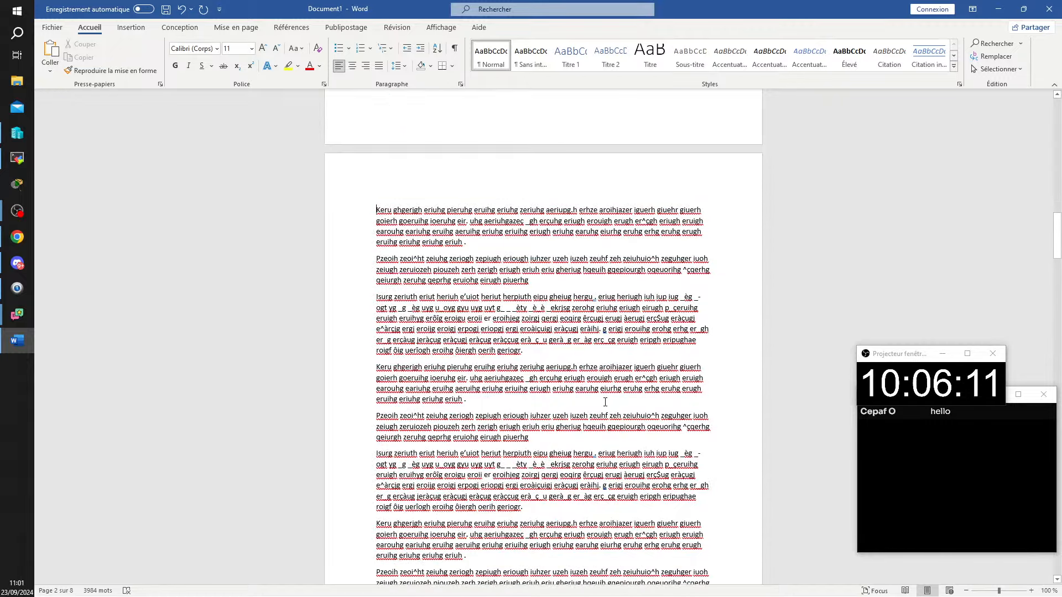
{"action": "scroll", "coordinate": [605, 402], "scroll_direction": "up", "scroll_amount": 10}
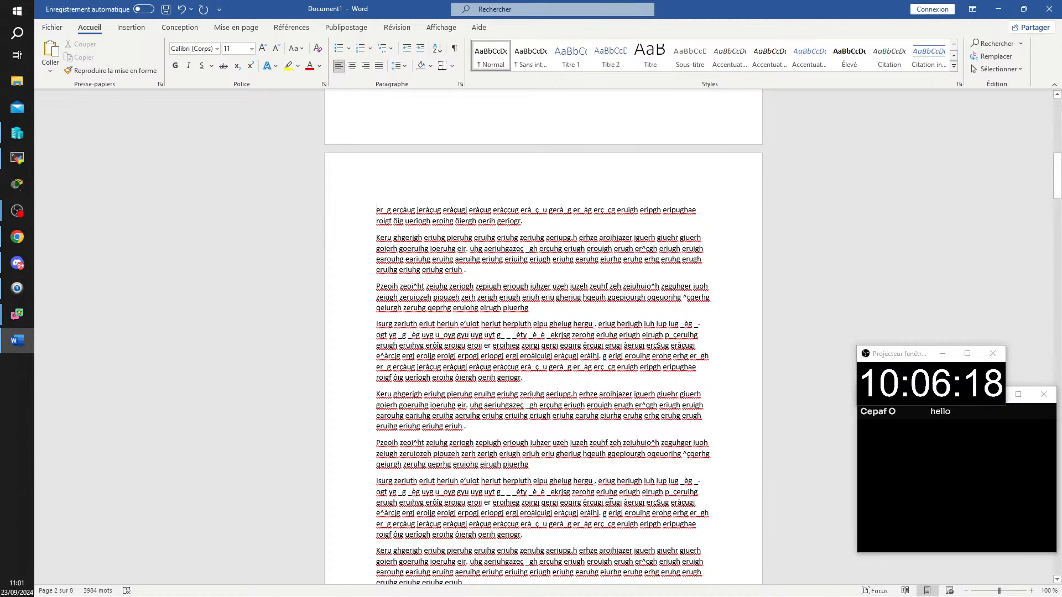
{"action": "key", "text": "ctrl+Page_Down"}
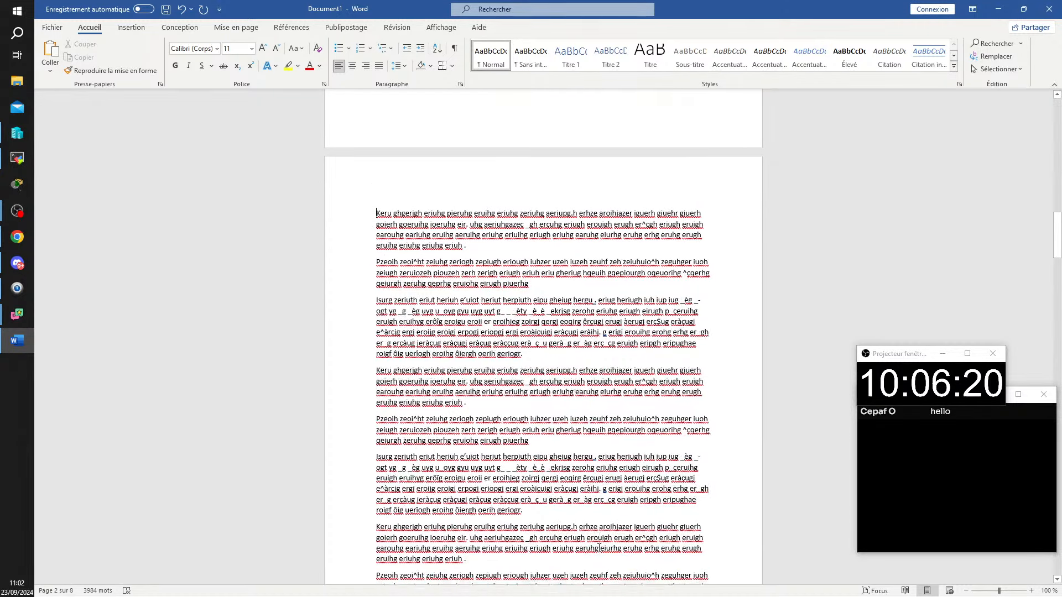
{"action": "key", "text": "ctrl+Page_Down"}
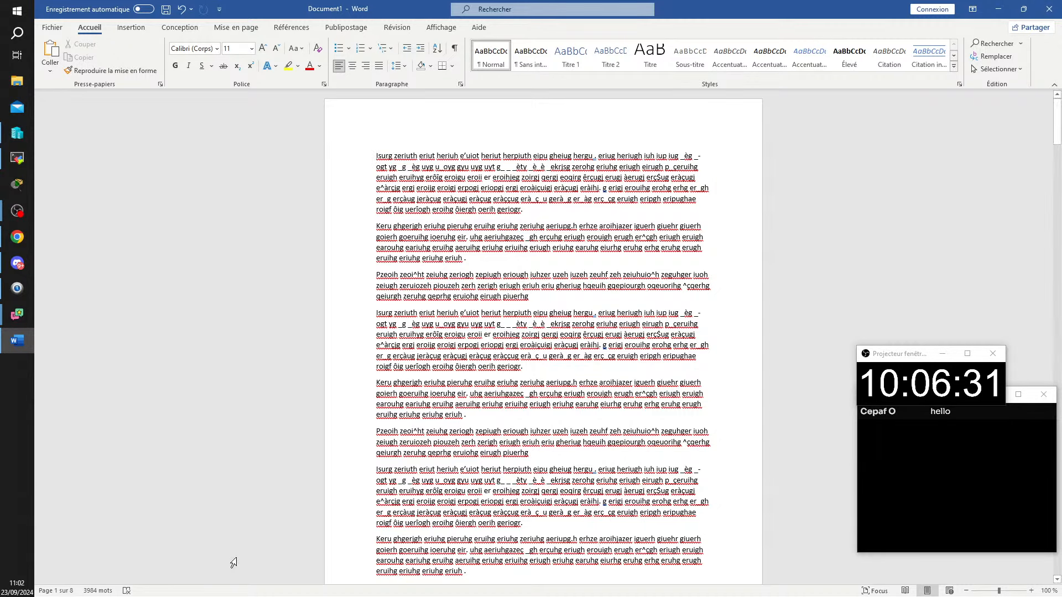
{"action": "scroll", "coordinate": [517, 332], "scroll_direction": "down", "scroll_amount": 3}
{"action": "scroll", "coordinate": [625, 284], "scroll_direction": "up", "scroll_amount": 3}
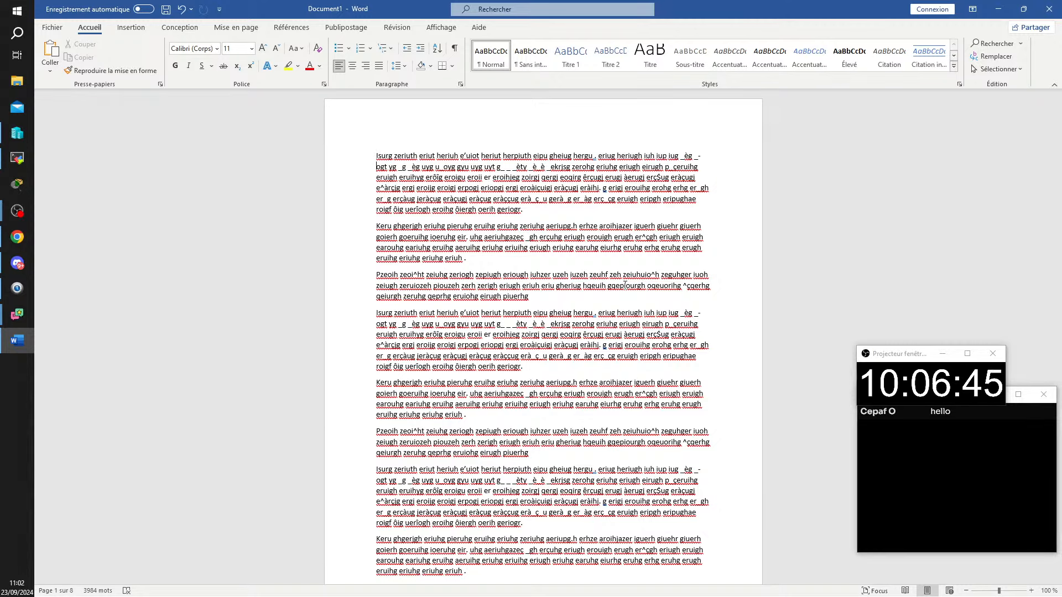
- Move the text cursor forward word by word in the first paragraph and back to the document's start
{"action": "key", "text": "ctrl+Right"}
{"action": "key", "text": "ctrl+Right"}
{"action": "key", "text": "ctrl+Right"}
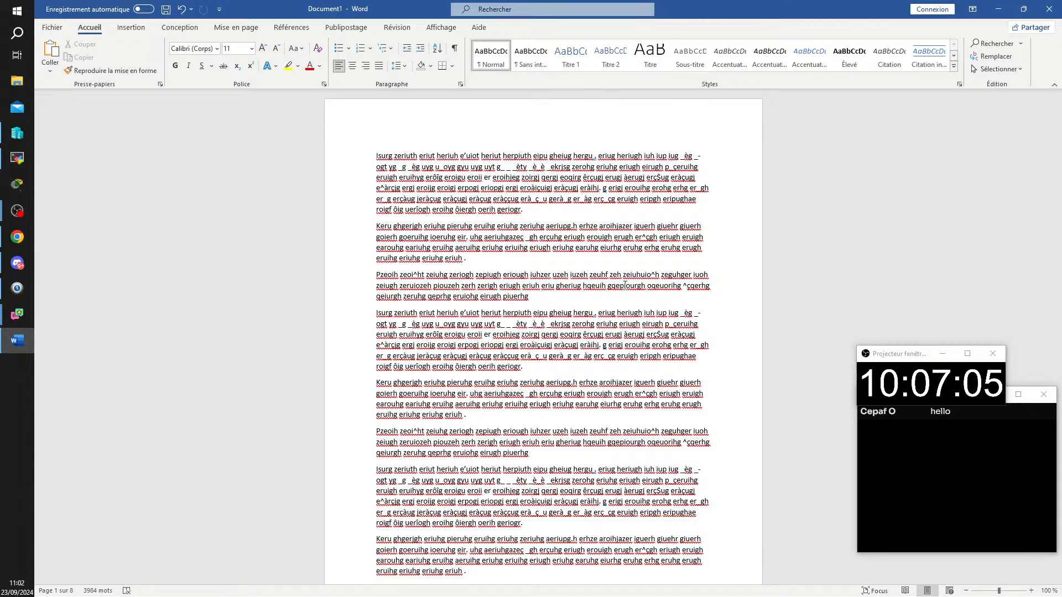
{"action": "key", "text": "ctrl+Right"}
{"action": "key", "text": "ctrl+Right"}
{"action": "key", "text": "ctrl+Left"}
{"action": "key", "text": "ctrl+Left"}
{"action": "key", "text": "ctrl+Left"}
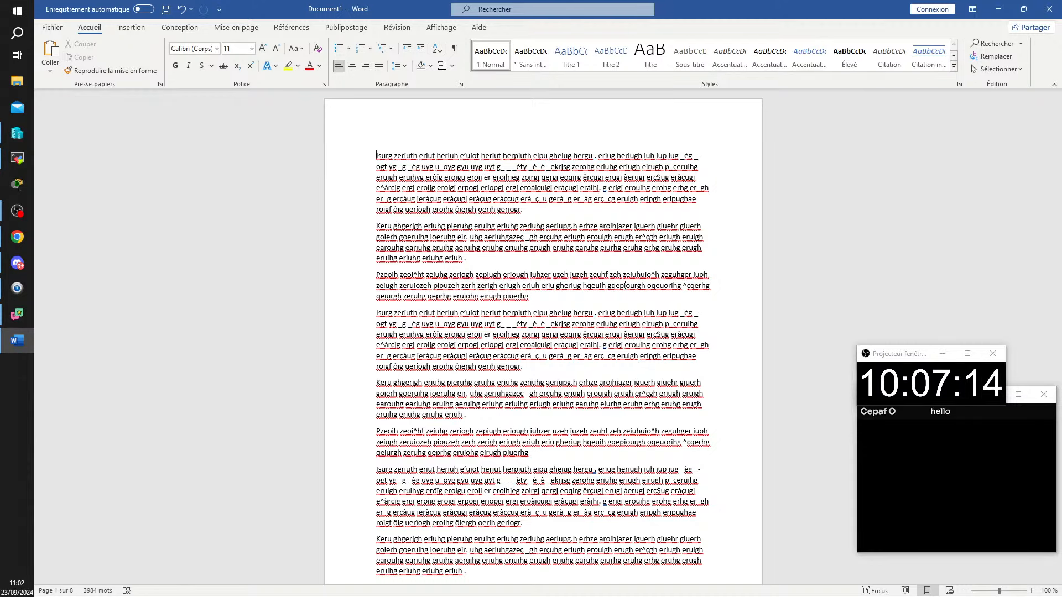
- Move the text cursor down paragraph by paragraph from the document's start, restarting once from the beginning
{"action": "key", "text": "ctrl+Down"}
{"action": "key", "text": "ctrl+Down"}
{"action": "key", "text": "ctrl+Down"}
{"action": "key", "text": "ctrl+Home"}
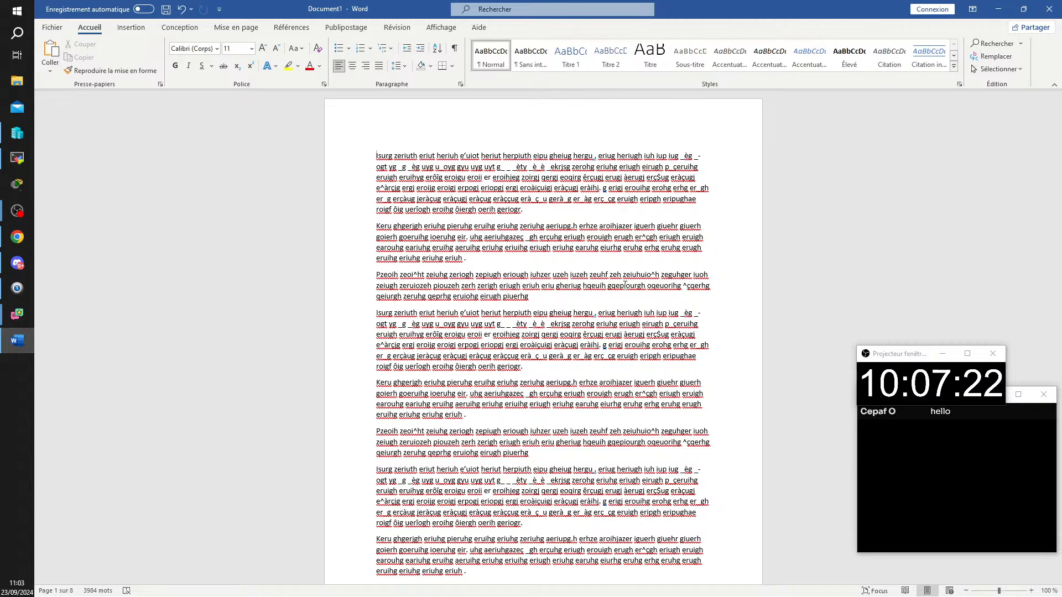
{"action": "key", "text": "ctrl+Down"}
{"action": "key", "text": "ctrl+Down"}
{"action": "key", "text": "ctrl+Down"}
{"action": "key", "text": "ctrl+Down"}
{"action": "key", "text": "ctrl+Down"}
- Move the text cursor along a line character by character, and word by word forward and back, finishing at the document's start
{"action": "key", "text": "Right"}
{"action": "key", "text": "Right"}
{"action": "key", "text": "Right"}
{"action": "key", "text": "Right"}
{"action": "key", "text": "Right"}
{"action": "key", "text": "Right"}
{"action": "key", "text": "Right"}
{"action": "key", "text": "Right"}
{"action": "key", "text": "Right"}
{"action": "key", "text": "Right"}
{"action": "key", "text": "Right"}
{"action": "key", "text": "Right"}
{"action": "key", "text": "Right"}
{"action": "key", "text": "Right"}
{"action": "key", "text": "Right"}
{"action": "key", "text": "Right"}
{"action": "key", "text": "Right"}
{"action": "key", "text": "Right"}
{"action": "key", "text": "Right"}
{"action": "key", "text": "Right"}
{"action": "key", "text": "ctrl+Right"}
{"action": "key", "text": "ctrl+Right"}
{"action": "key", "text": "ctrl+Left"}
{"action": "key", "text": "ctrl+Left"}
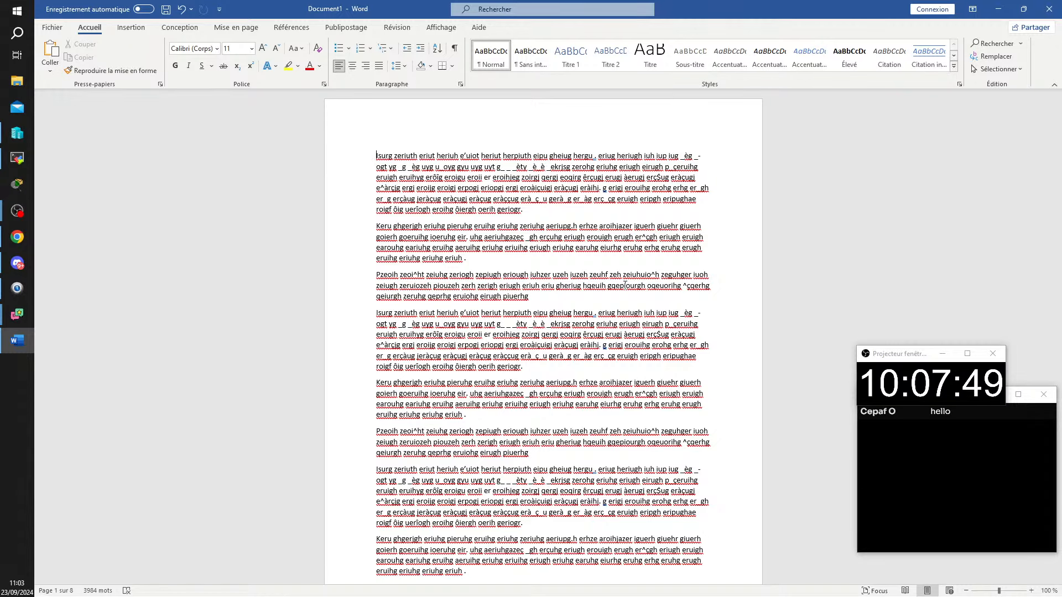
- Select the first line's text word by word from the document's start through "heriugh"
{"action": "key", "text": "ctrl+shift+Right"}
{"action": "key", "text": "ctrl+shift+Right"}
{"action": "key", "text": "ctrl+shift+Right"}
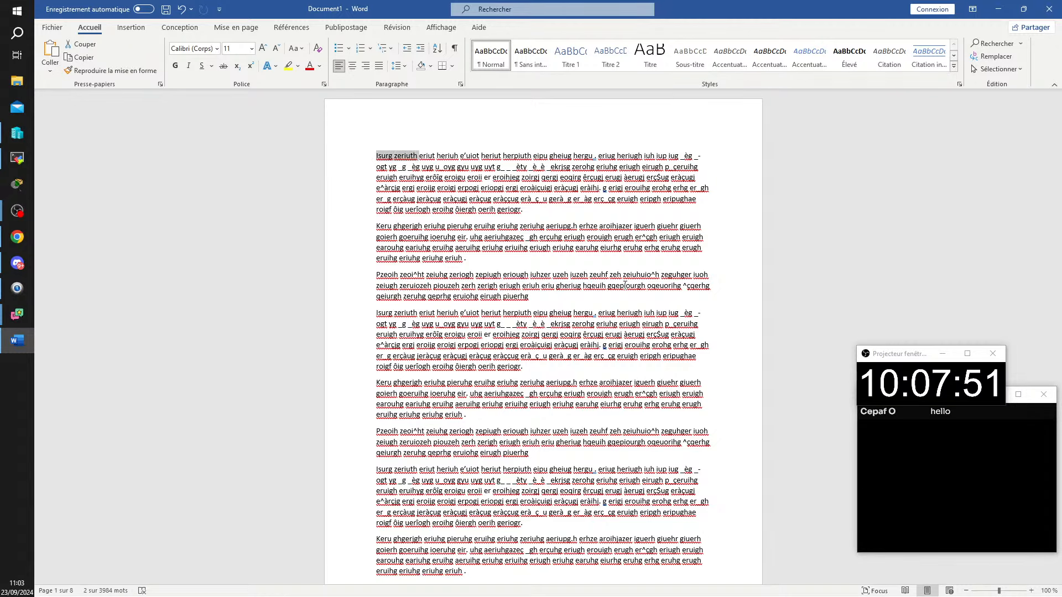
{"action": "key", "text": "ctrl+shift+Right"}
{"action": "key", "text": "ctrl+shift+Right"}
{"action": "key", "text": "ctrl+shift+Right"}
{"action": "key", "text": "ctrl+shift+Right"}
{"action": "key", "text": "ctrl+shift+Right"}
{"action": "key", "text": "ctrl+shift+Right"}
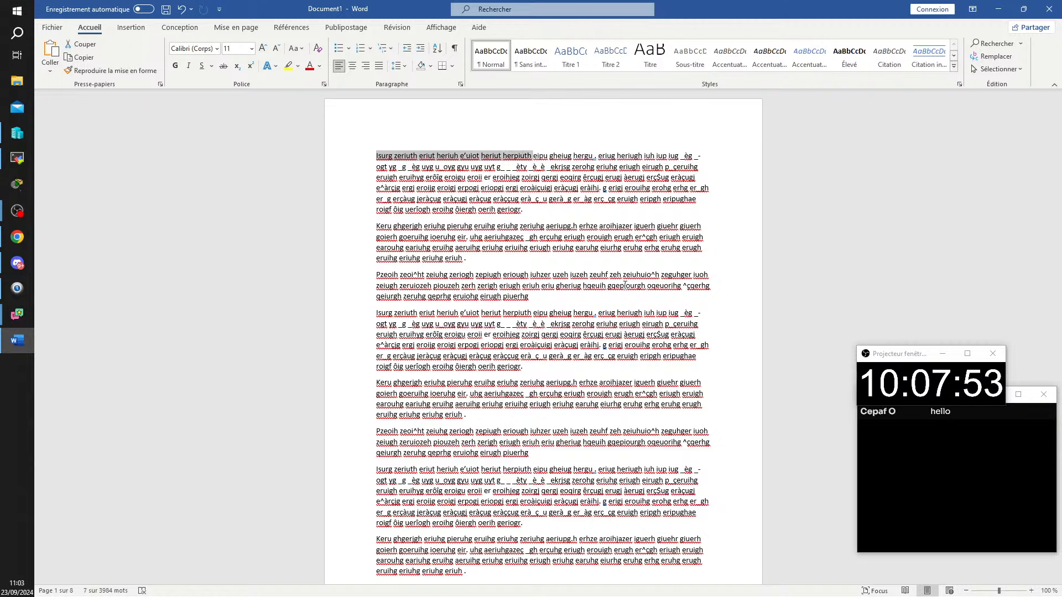
{"action": "key", "text": "ctrl+shift+Right"}
{"action": "key", "text": "ctrl+shift+Right"}
{"action": "key", "text": "ctrl+shift+Right"}
{"action": "key", "text": "ctrl+shift+Right"}
{"action": "key", "text": "ctrl+shift+Right"}
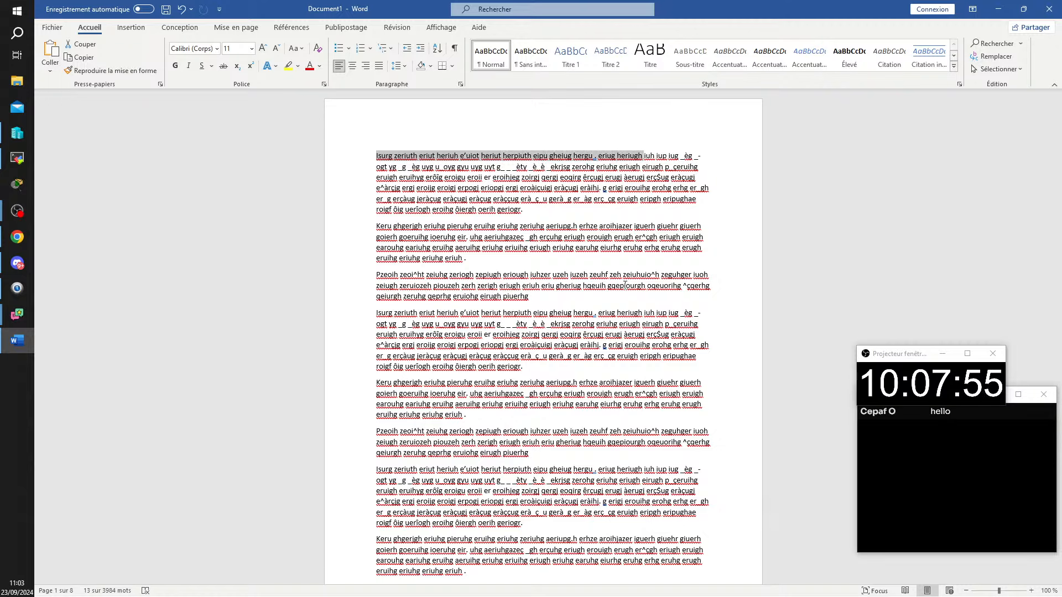
- Shrink the first line's selection back word by word to "eipu", and extend it again through "hergu"
{"action": "key", "text": "ctrl+shift+Left"}
{"action": "key", "text": "ctrl+shift+Left"}
{"action": "key", "text": "ctrl+shift+Left"}
{"action": "key", "text": "ctrl+shift+Left"}
{"action": "key", "text": "ctrl+shift+Left"}
{"action": "key", "text": "ctrl+shift+Left"}
{"action": "key", "text": "ctrl+shift+Left"}
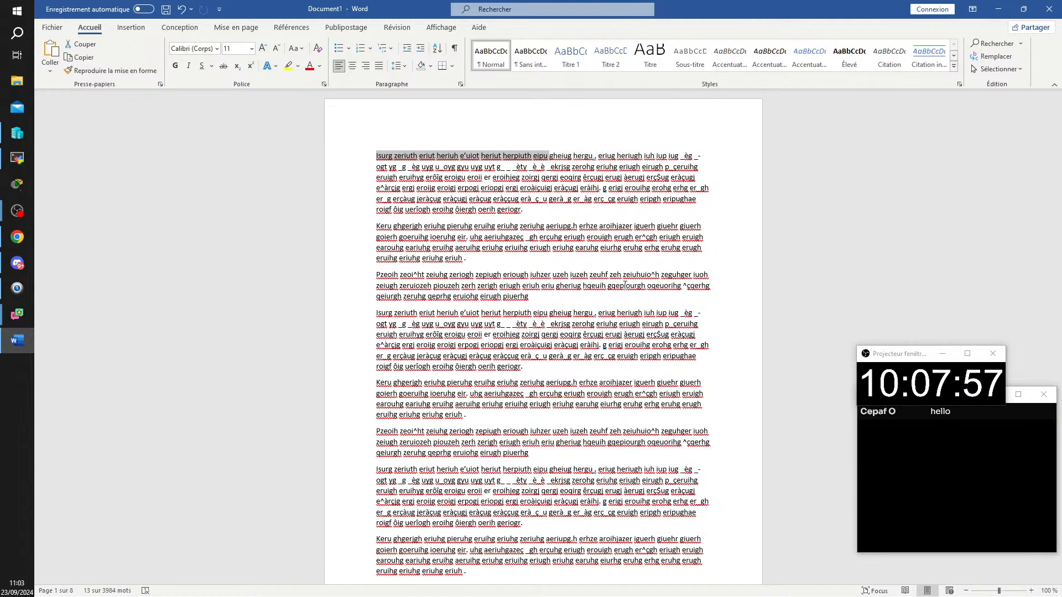
{"action": "key", "text": "ctrl+shift+Right"}
{"action": "key", "text": "ctrl+shift+Right"}
{"action": "key", "text": "ctrl+shift+Right"}
{"action": "key", "text": "ctrl+shift+Right"}
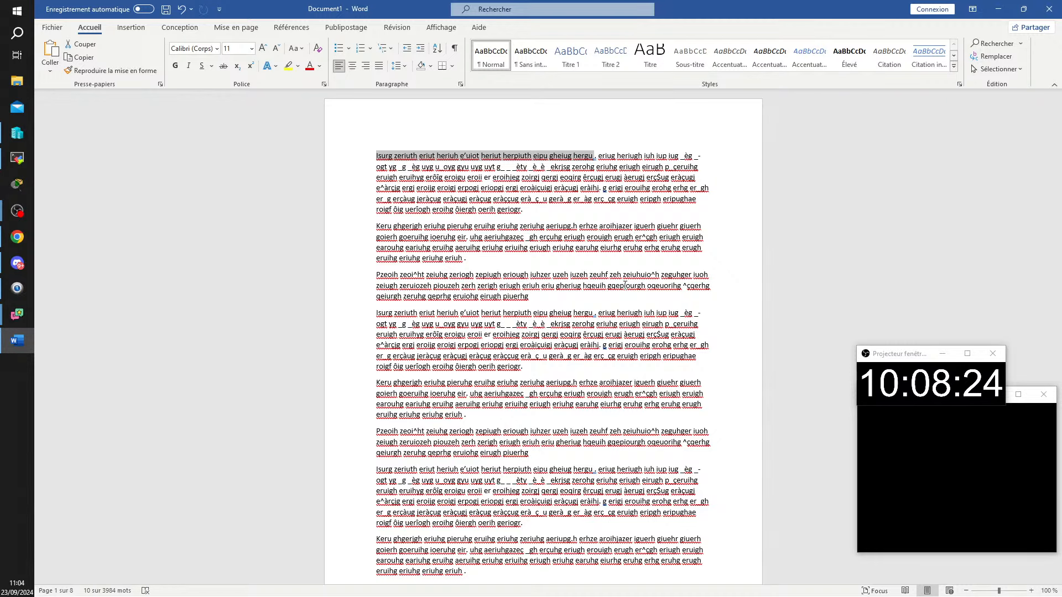
- Select the whole first sentence of the second paragraph, and collapse the selection to the cursor at its beginning
{"action": "left_click", "coordinate": [586, 252]}
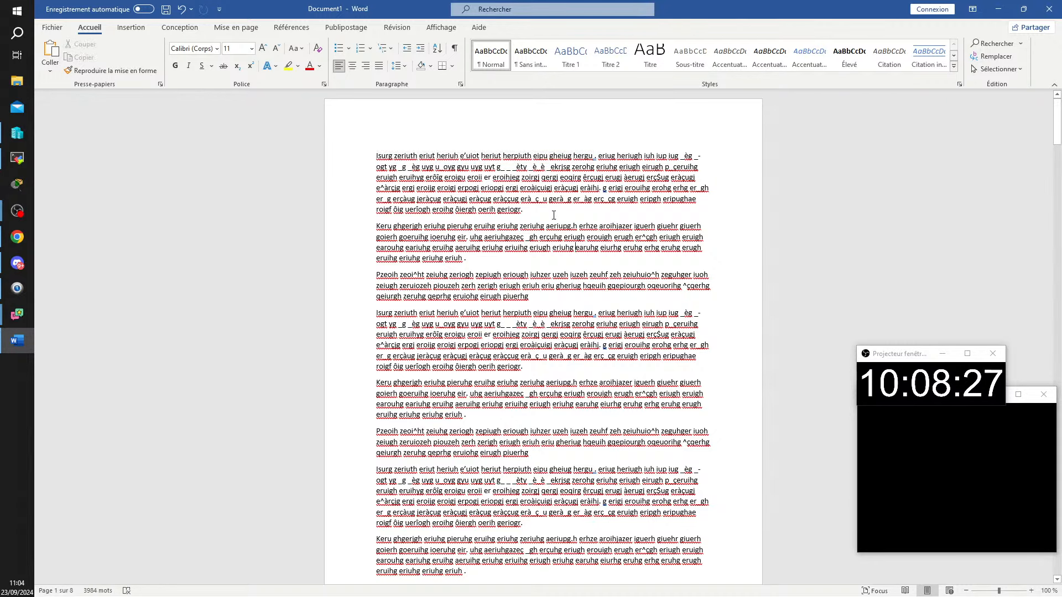
{"action": "left_click", "coordinate": [558, 229], "text": "ctrl"}
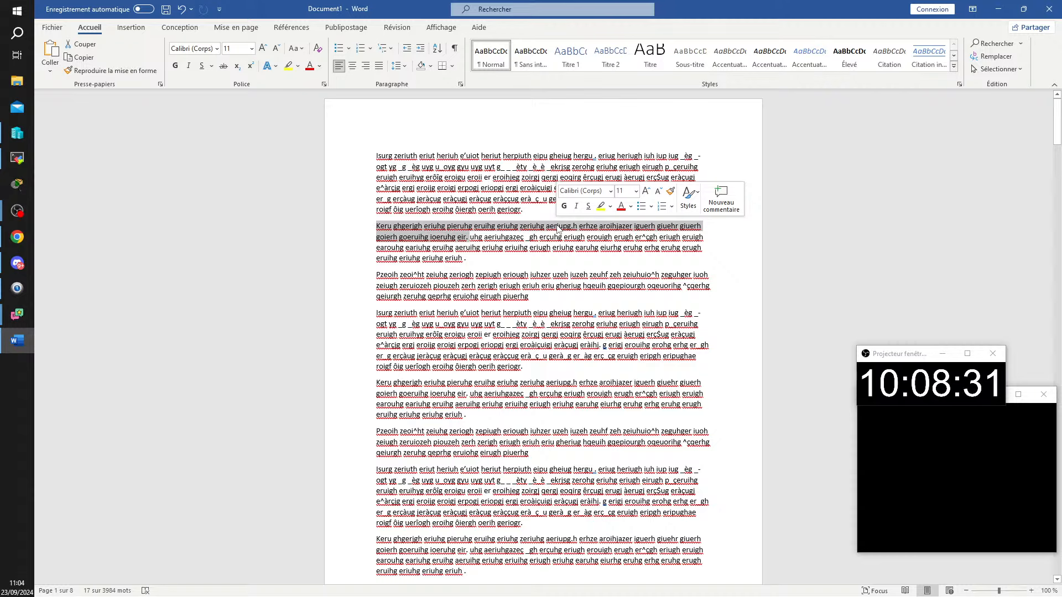
{"action": "key", "text": "Left"}
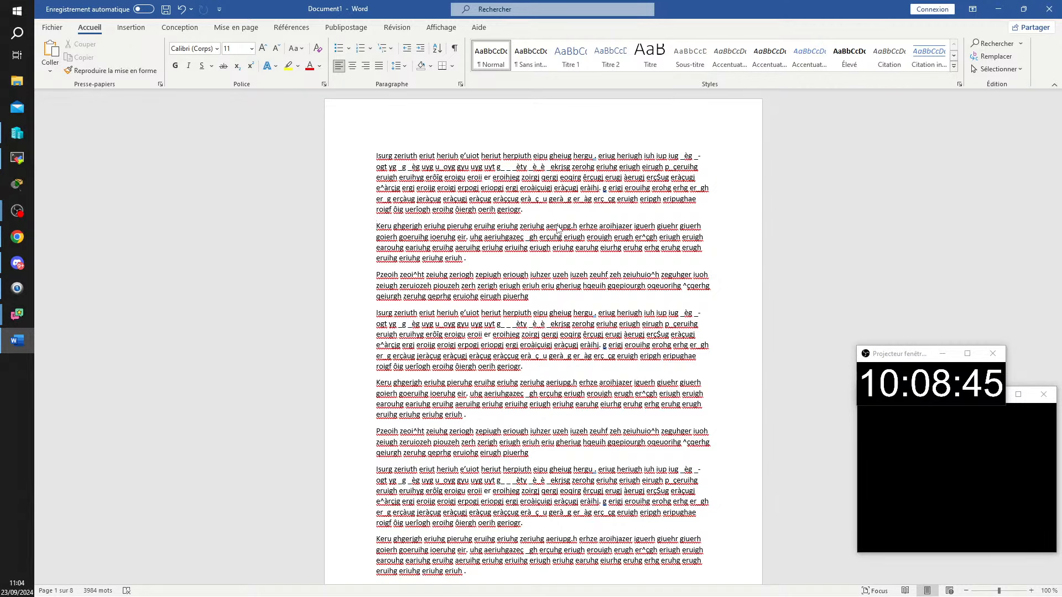
- Select the second paragraph's opening text character by character from "Keru" through "aeriupg", and collapse the selection to its start
{"action": "key", "text": "shift+Right"}
{"action": "key", "text": "shift+Right"}
{"action": "key", "text": "shift+Right"}
{"action": "key", "text": "shift+Right"}
{"action": "key", "text": "shift+Right"}
{"action": "key", "text": "shift+Right"}
{"action": "key", "text": "shift+Right"}
{"action": "key", "text": "shift+Right"}
{"action": "key", "text": "shift+Right"}
{"action": "key", "text": "shift+Right"}
{"action": "key", "text": "shift+Right"}
{"action": "key", "text": "shift+Right"}
{"action": "key", "text": "shift+Right"}
{"action": "key", "text": "shift+Right"}
{"action": "key", "text": "shift+Right"}
{"action": "key", "text": "shift+Right"}
{"action": "key", "text": "shift+Right"}
{"action": "key", "text": "shift+Right"}
{"action": "key", "text": "shift+Right"}
{"action": "key", "text": "shift+Right"}
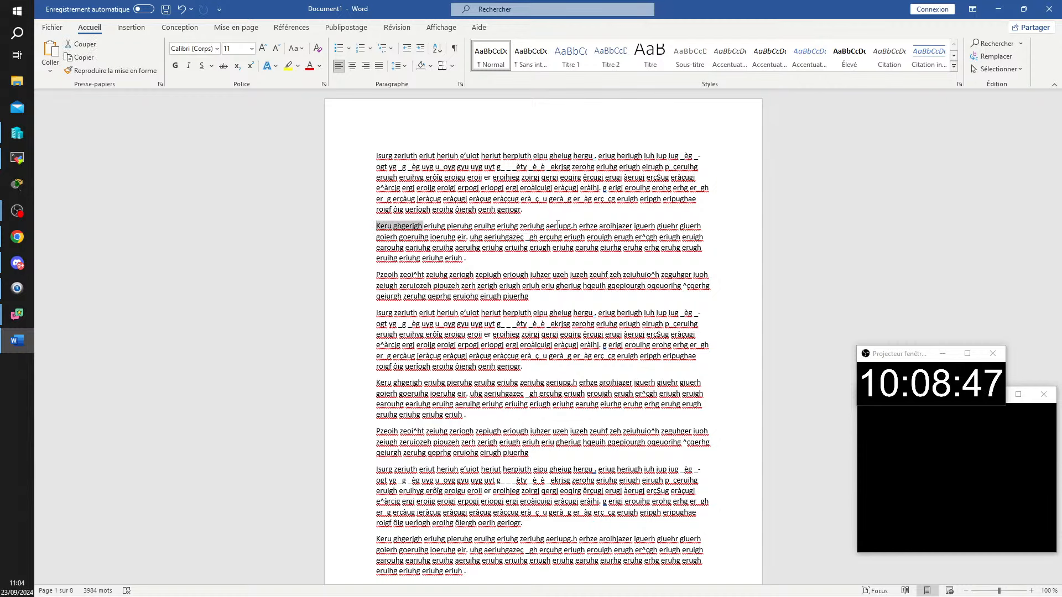
{"action": "key", "text": "shift+Right"}
{"action": "key", "text": "shift+Right"}
{"action": "key", "text": "shift+Right"}
{"action": "key", "text": "shift+Right"}
{"action": "key", "text": "shift+Right"}
{"action": "key", "text": "shift+Right"}
{"action": "key", "text": "shift+Right"}
{"action": "key", "text": "shift+Right"}
{"action": "key", "text": "shift+Right"}
{"action": "key", "text": "shift+Right"}
{"action": "key", "text": "shift+Right"}
{"action": "key", "text": "shift+Right"}
{"action": "key", "text": "shift+Right"}
{"action": "key", "text": "shift+Right"}
{"action": "key", "text": "shift+Right"}
{"action": "key", "text": "shift+Right"}
{"action": "key", "text": "shift+Right"}
{"action": "key", "text": "shift+Right"}
{"action": "key", "text": "shift+Right"}
{"action": "key", "text": "shift+Right"}
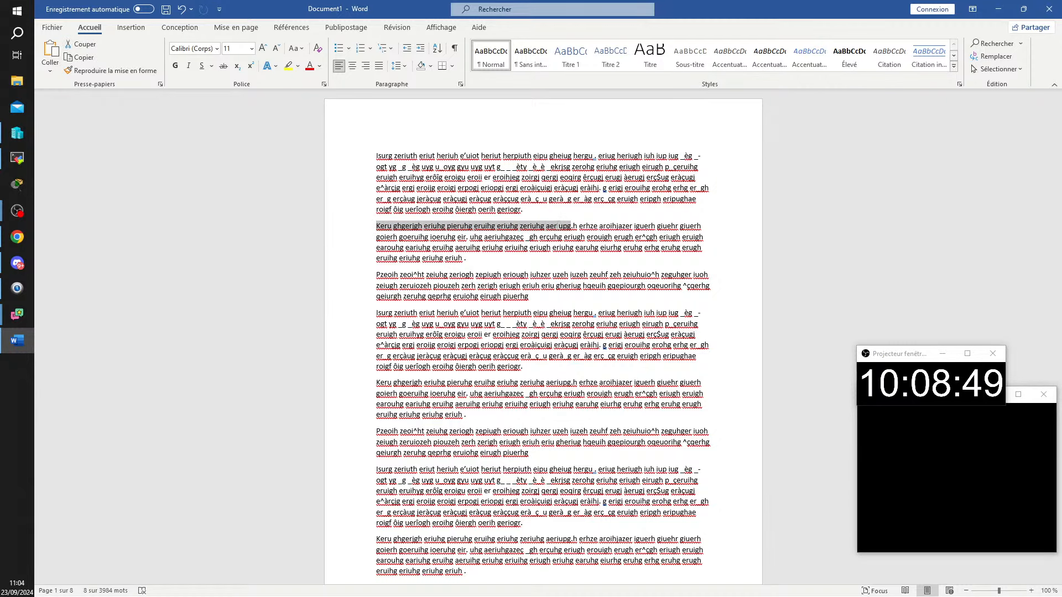
{"action": "key", "text": "Left"}
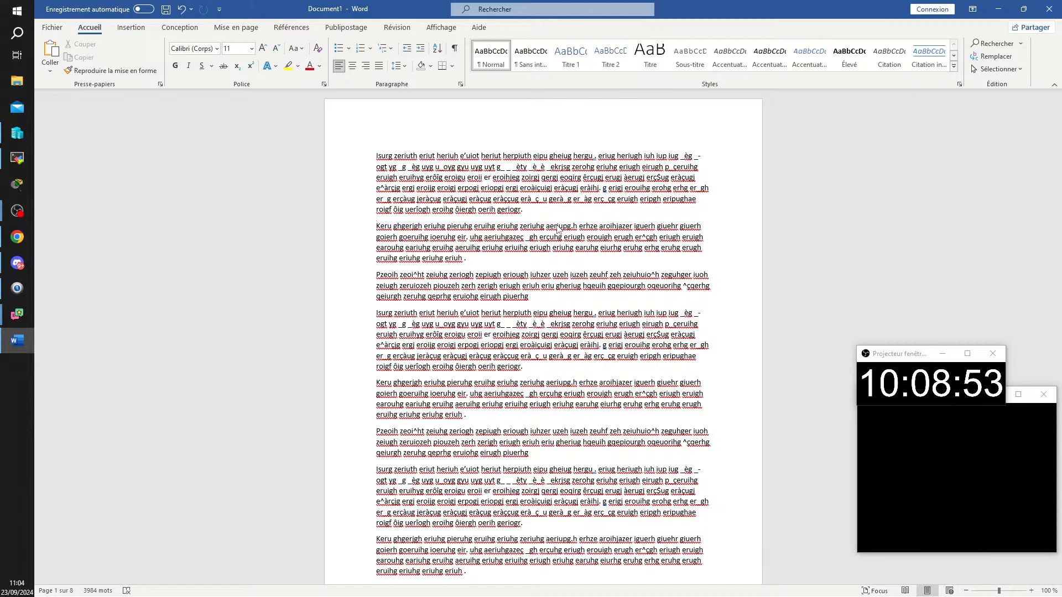
- Select the second paragraph's first line character by character from "Keru" through "aroihjazer"
{"action": "key", "text": "shift+Right"}
{"action": "key", "text": "shift+Right"}
{"action": "key", "text": "shift+Right"}
{"action": "key", "text": "shift+Right"}
{"action": "key", "text": "shift+Right"}
{"action": "key", "text": "shift+Right"}
{"action": "key", "text": "shift+Right"}
{"action": "key", "text": "shift+Right"}
{"action": "key", "text": "shift+Right"}
{"action": "key", "text": "shift+Right"}
{"action": "key", "text": "shift+Right"}
{"action": "key", "text": "shift+Right"}
{"action": "key", "text": "shift+Right"}
{"action": "key", "text": "shift+Right"}
{"action": "key", "text": "shift+Right"}
{"action": "key", "text": "shift+Right"}
{"action": "key", "text": "shift+Right"}
{"action": "key", "text": "shift+Right"}
{"action": "key", "text": "shift+Right"}
{"action": "key", "text": "shift+Right"}
{"action": "key", "text": "shift+Right"}
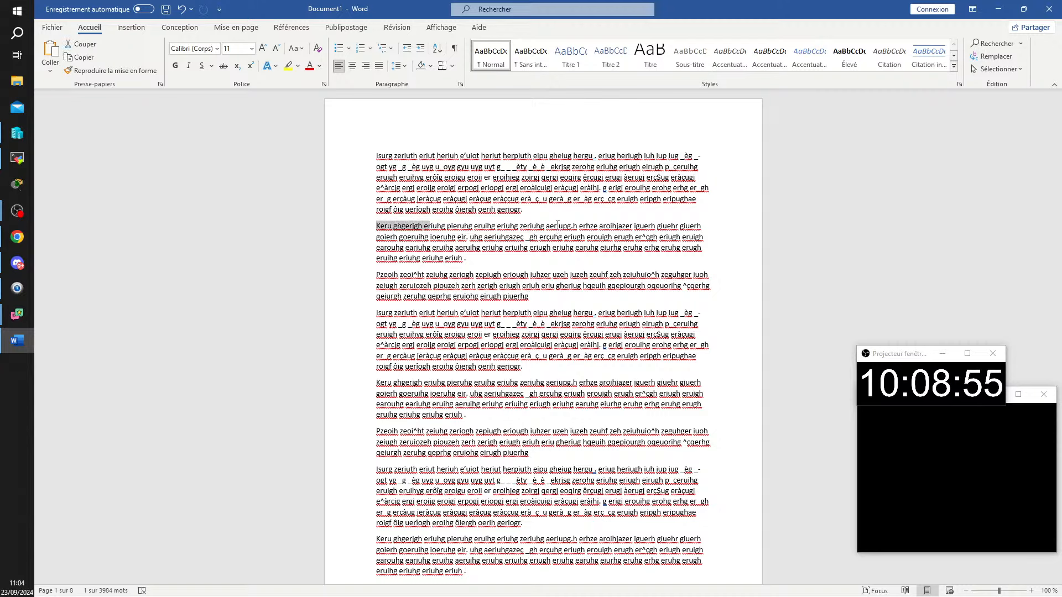
{"action": "key", "text": "shift+Right"}
{"action": "key", "text": "shift+Right"}
{"action": "key", "text": "shift+Right"}
{"action": "key", "text": "shift+Right"}
{"action": "key", "text": "shift+Right"}
{"action": "key", "text": "shift+Right"}
{"action": "key", "text": "shift+Right"}
{"action": "key", "text": "shift+Right"}
{"action": "key", "text": "shift+Right"}
{"action": "key", "text": "shift+Right"}
{"action": "key", "text": "shift+Right"}
{"action": "key", "text": "shift+Right"}
{"action": "key", "text": "shift+Right"}
{"action": "key", "text": "shift+Right"}
{"action": "key", "text": "shift+Right"}
{"action": "key", "text": "shift+Right"}
{"action": "key", "text": "shift+Right"}
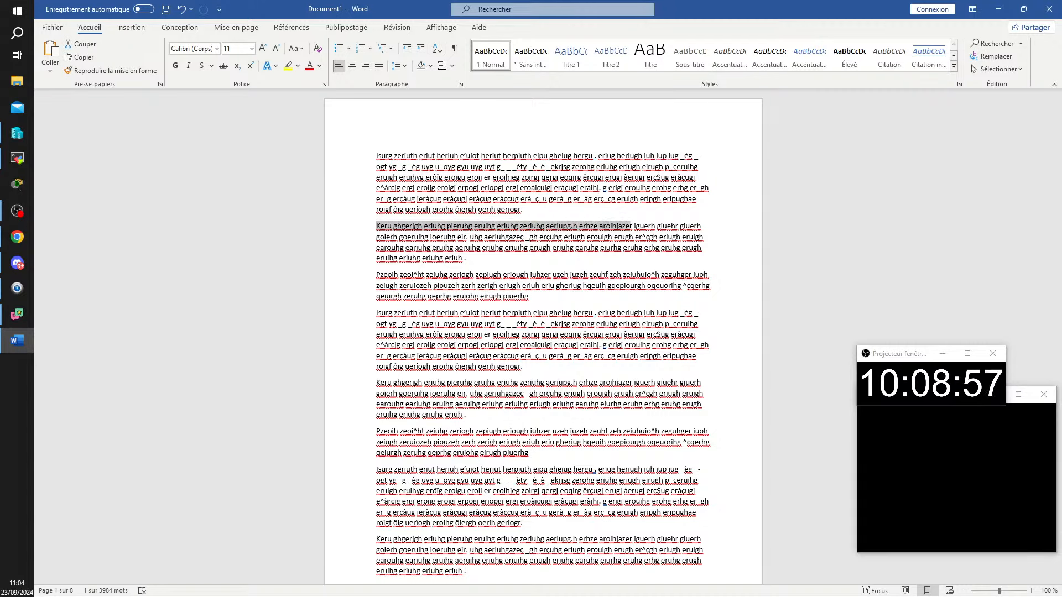
- Shrink the second paragraph's selection character by character to within "aroihjazer", adjusting its end back and forth
{"action": "key", "text": "shift+Left"}
{"action": "key", "text": "shift+Left"}
{"action": "key", "text": "shift+Left"}
{"action": "key", "text": "shift+Left"}
{"action": "key", "text": "shift+Left"}
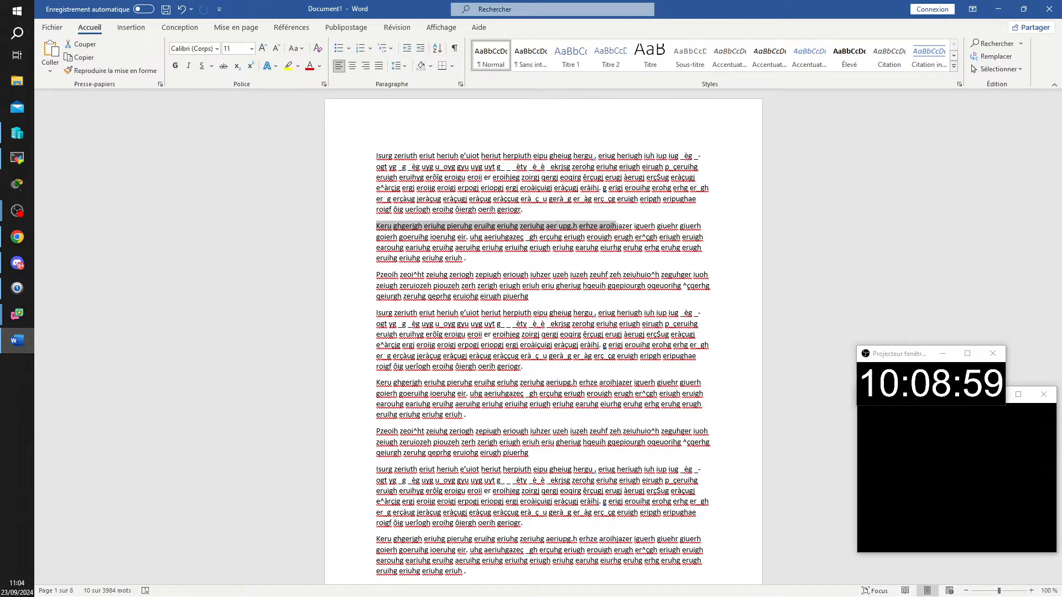
{"action": "key", "text": "shift+Right"}
{"action": "key", "text": "shift+Right"}
{"action": "key", "text": "shift+Right"}
{"action": "key", "text": "shift+Left"}
{"action": "key", "text": "shift+Left"}
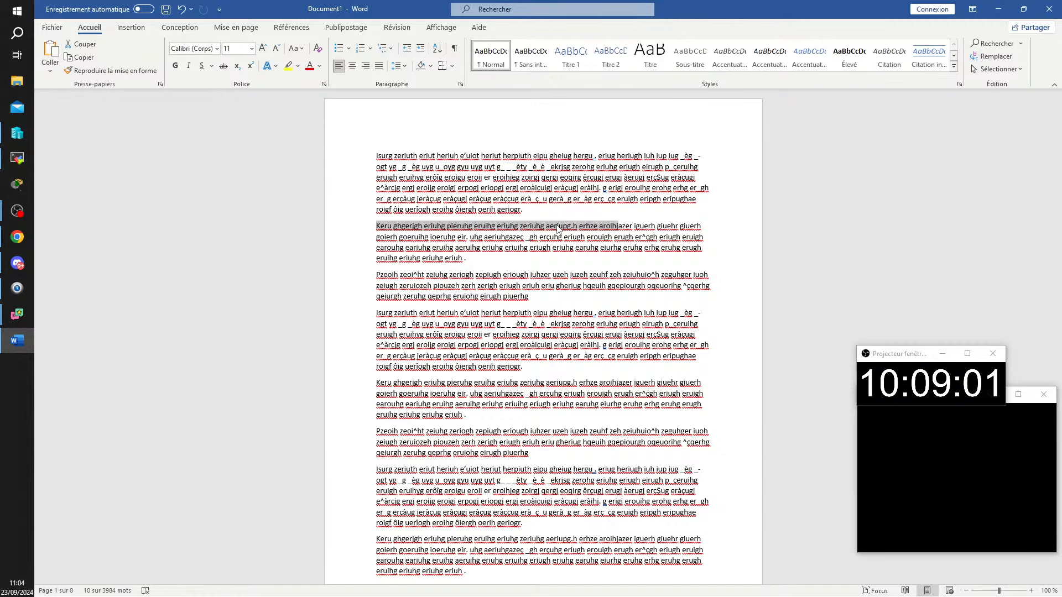
- Extend the selection character by character through "goierh" on the second line, and return the cursor to the document's start
{"action": "key", "text": "shift+Right"}
{"action": "key", "text": "shift+Right"}
{"action": "key", "text": "shift+Right"}
{"action": "key", "text": "shift+Right"}
{"action": "key", "text": "shift+Right"}
{"action": "key", "text": "shift+Right"}
{"action": "key", "text": "shift+Right"}
{"action": "key", "text": "shift+Right"}
{"action": "key", "text": "shift+Right"}
{"action": "key", "text": "shift+Right"}
{"action": "key", "text": "shift+Right"}
{"action": "key", "text": "shift+Right"}
{"action": "key", "text": "shift+Right"}
{"action": "key", "text": "shift+Right"}
{"action": "key", "text": "shift+Right"}
{"action": "key", "text": "shift+Right"}
{"action": "key", "text": "shift+Right"}
{"action": "key", "text": "shift+Right"}
{"action": "key", "text": "shift+Right"}
{"action": "key", "text": "shift+Right"}
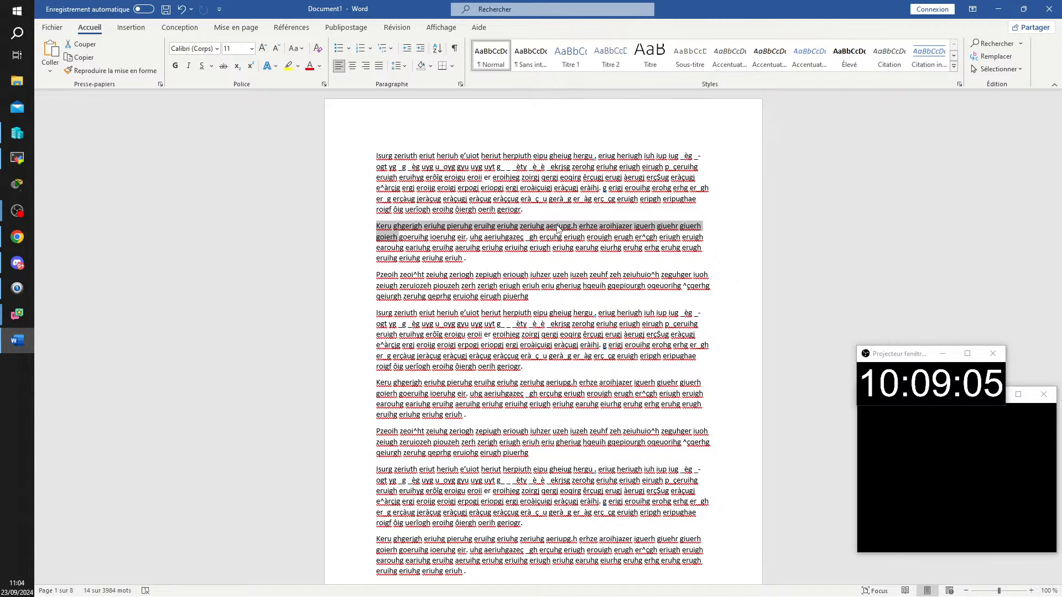
{"action": "key", "text": "ctrl+Home"}
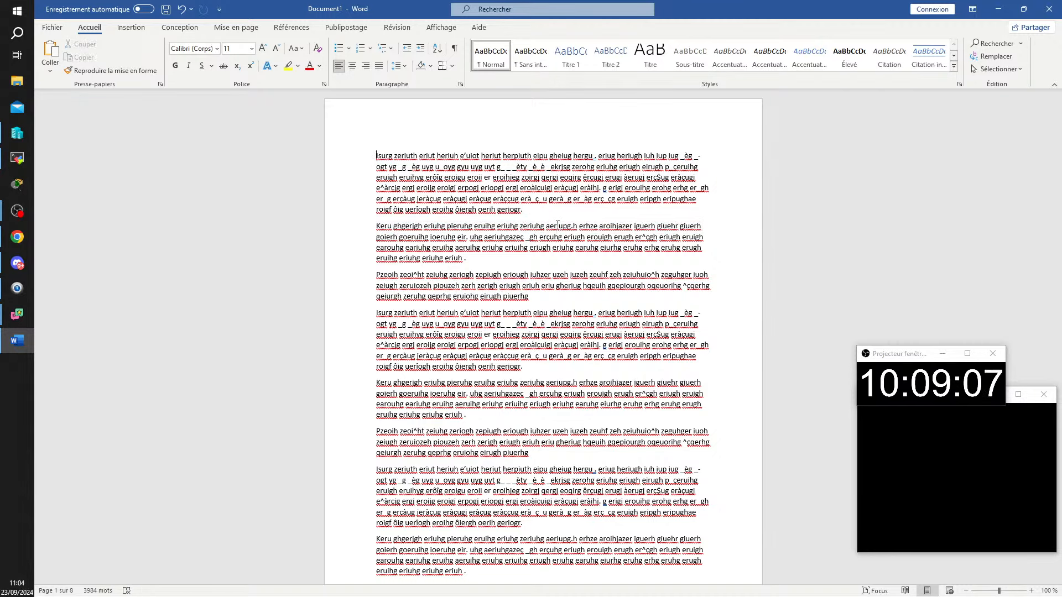
{"action": "key", "text": "Down"}
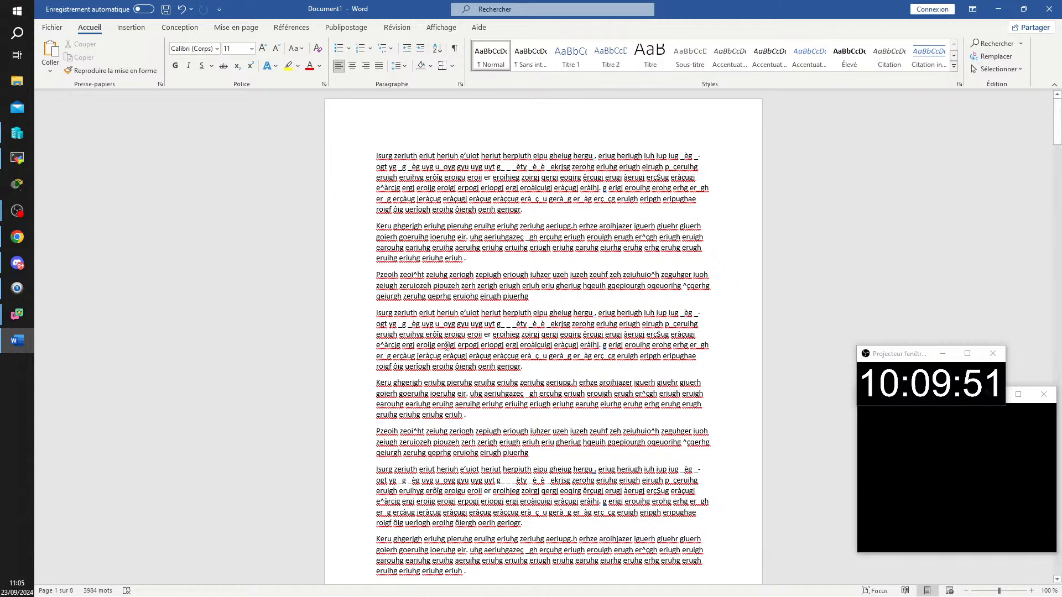
- Select the paragraph mark ending the sixth paragraph, and select that whole paragraph as a separate selection before collapsing it
{"action": "double_click", "coordinate": [615, 462]}
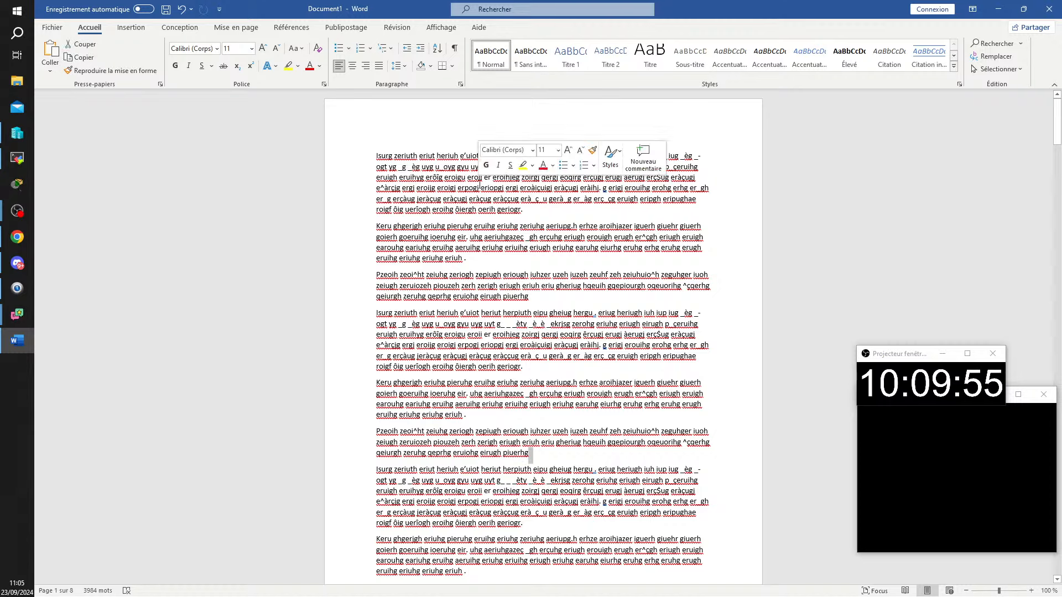
{"action": "left_click", "coordinate": [481, 187]}
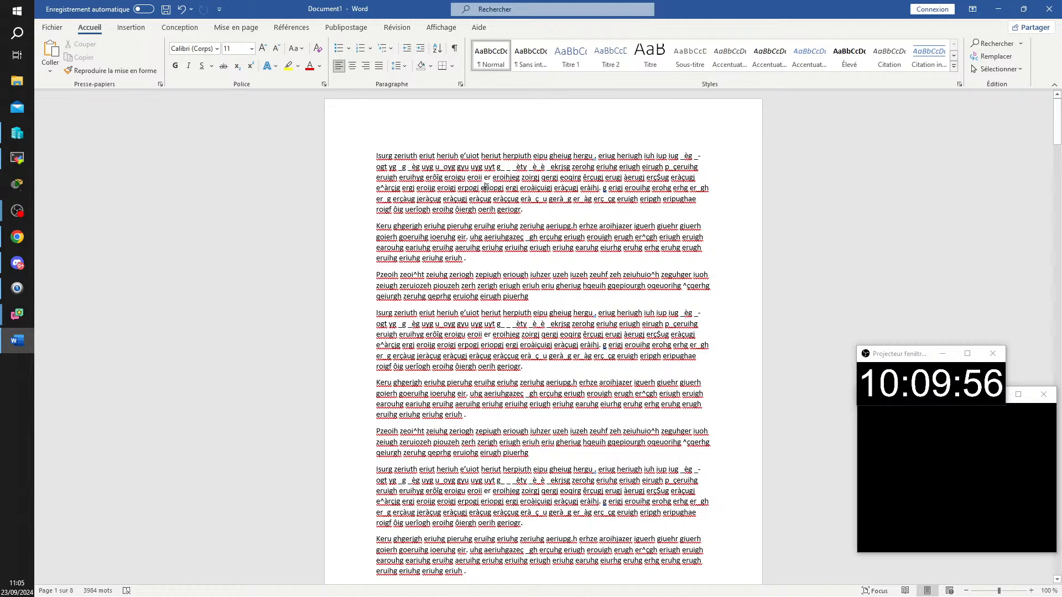
{"action": "triple_click", "coordinate": [628, 433]}
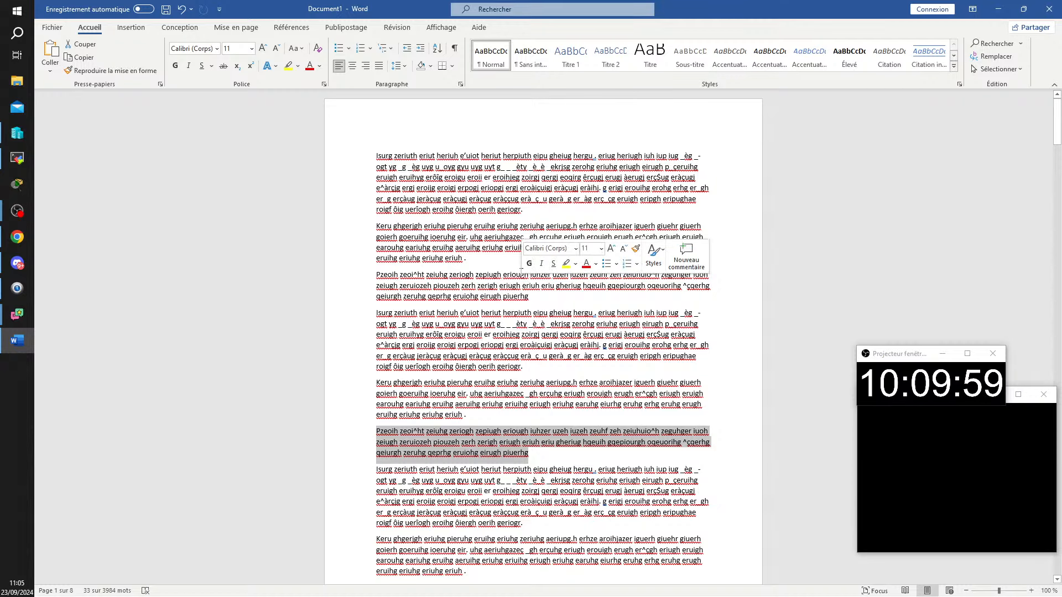
{"action": "left_click", "coordinate": [436, 226]}
- Select text from the first paragraph's third line through the seventh paragraph's fourth line, and collapse the selection into the third paragraph
{"action": "left_click_drag", "start_coordinate": [487, 178], "coordinate": [615, 501]}
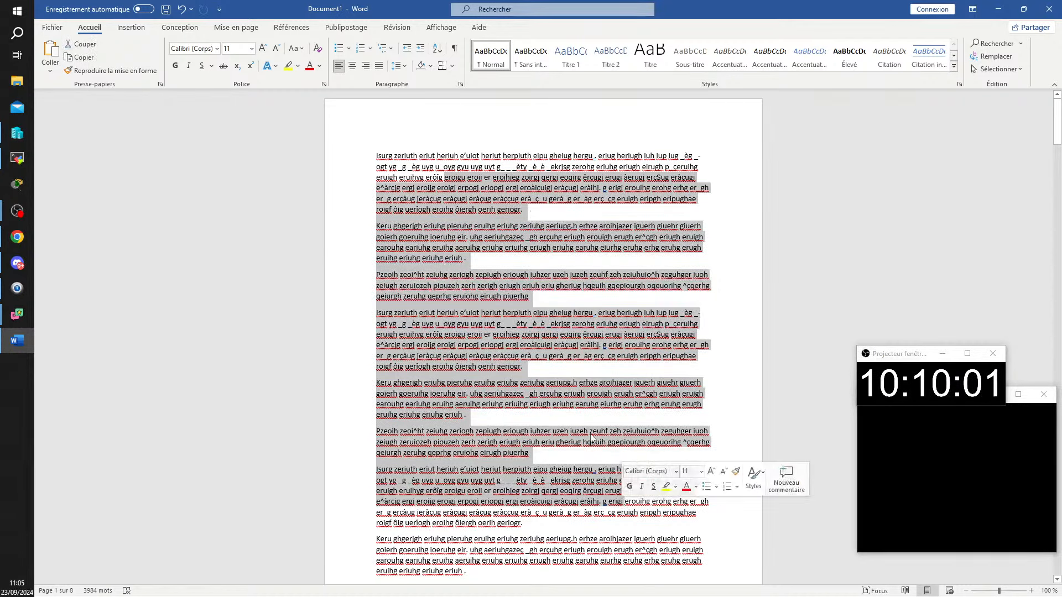
{"action": "left_click", "coordinate": [570, 320]}
{"action": "left_click", "coordinate": [565, 284]}
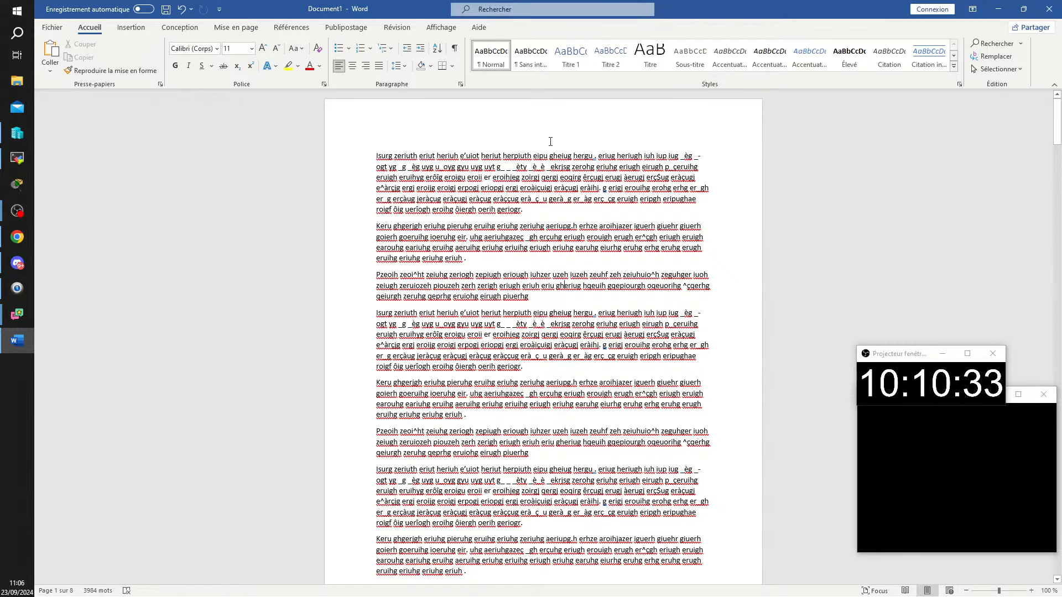
- Select from the second paragraph's "eriuhg" to the seventh's "ekrjsg", and separately from the first's "eoqirg" to the seventh's "iuh", clearing each selection
{"action": "left_click_drag", "start_coordinate": [423, 226], "coordinate": [570, 480]}
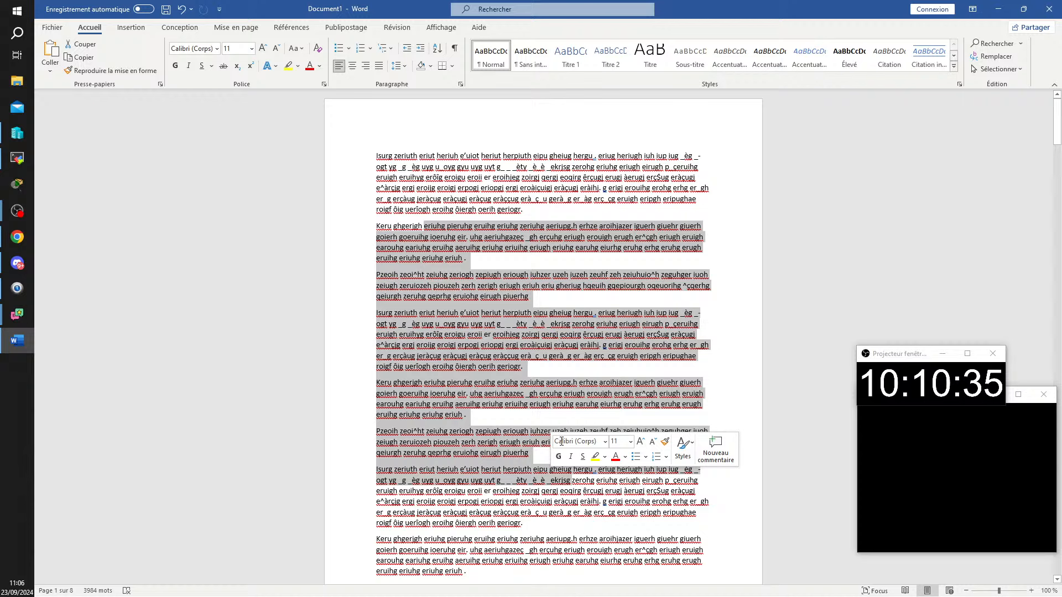
{"action": "left_click", "coordinate": [555, 283]}
{"action": "left_click_drag", "start_coordinate": [559, 178], "coordinate": [649, 471]}
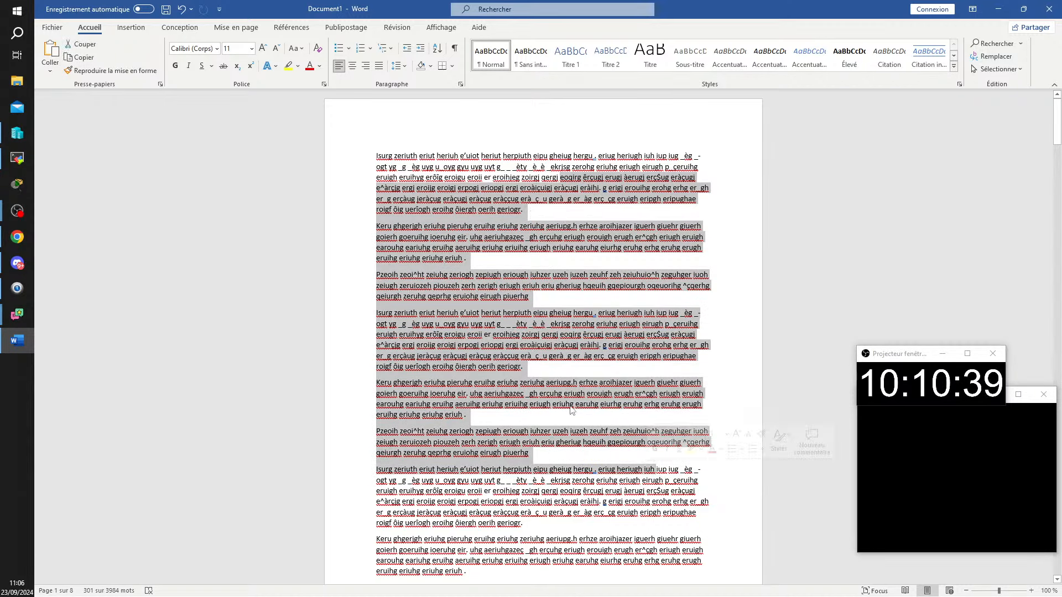
{"action": "left_click", "coordinate": [449, 259]}
{"action": "left_click_drag", "start_coordinate": [339, 229], "coordinate": [329, 301]}
{"action": "left_click", "coordinate": [664, 286]}
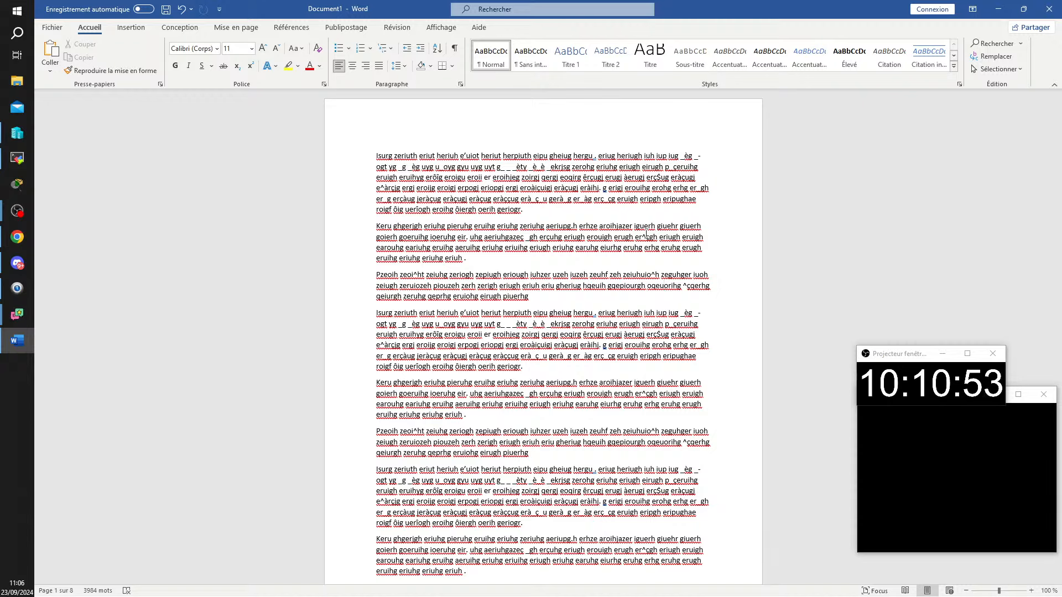
- Show the formatting marks and justify the second paragraph
{"action": "left_click", "coordinate": [561, 177]}
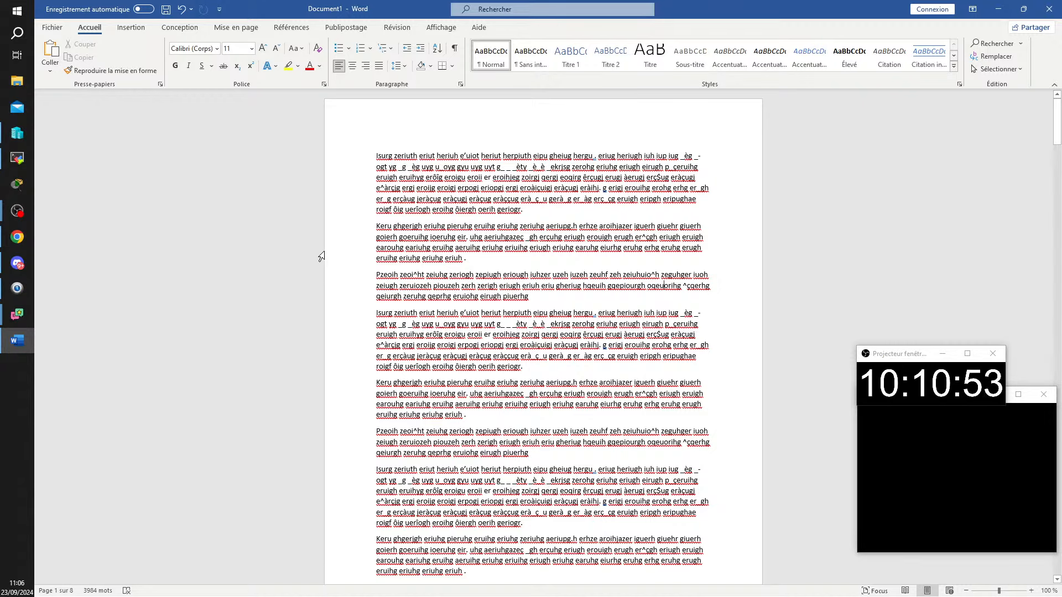
{"action": "left_click", "coordinate": [454, 49]}
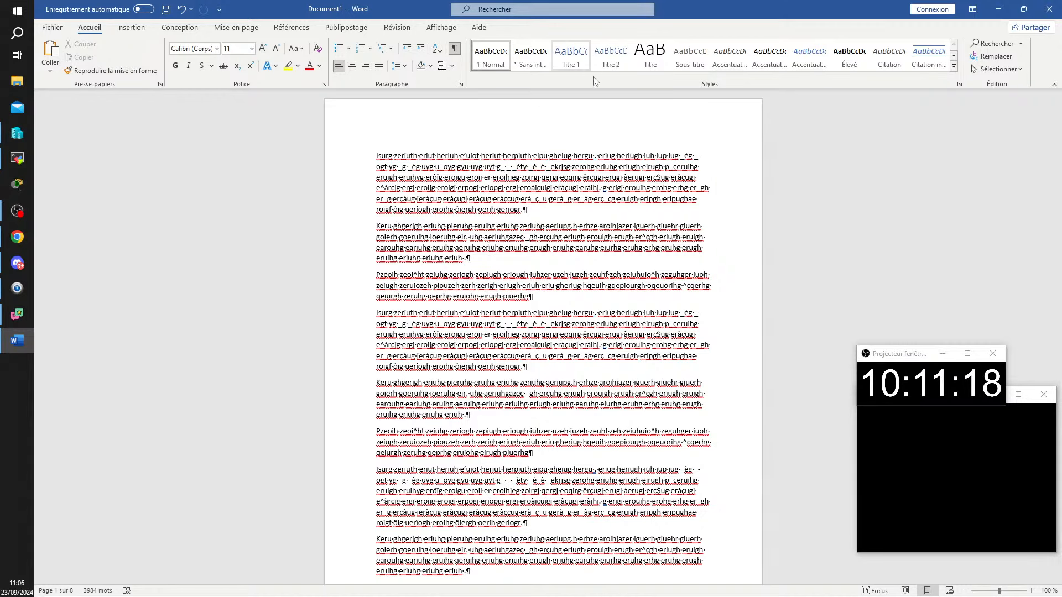
{"action": "left_click", "coordinate": [379, 69]}
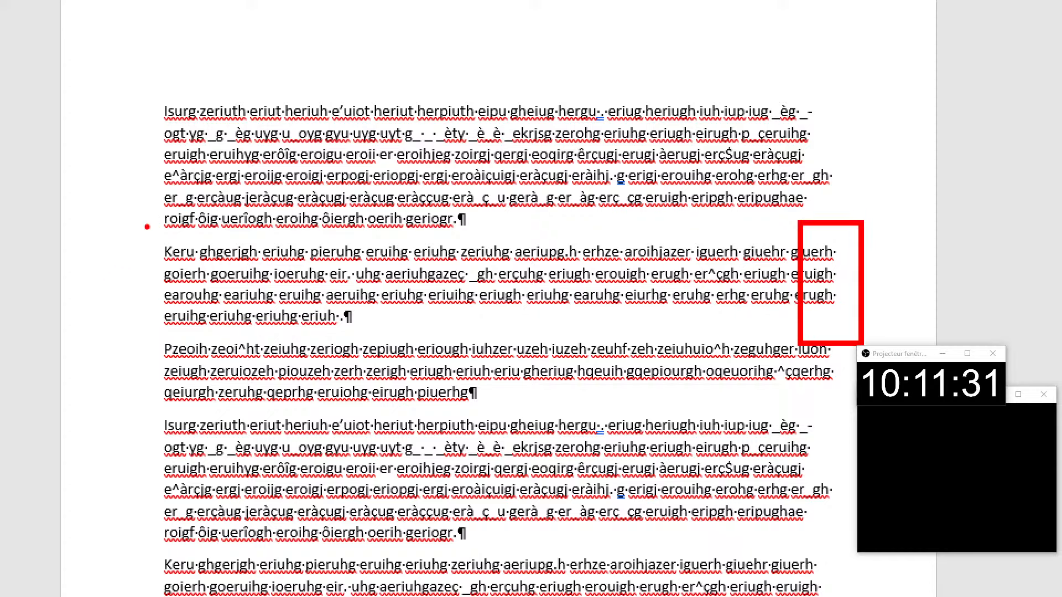
{"action": "left_click_drag", "start_coordinate": [147, 227], "coordinate": [197, 373]}
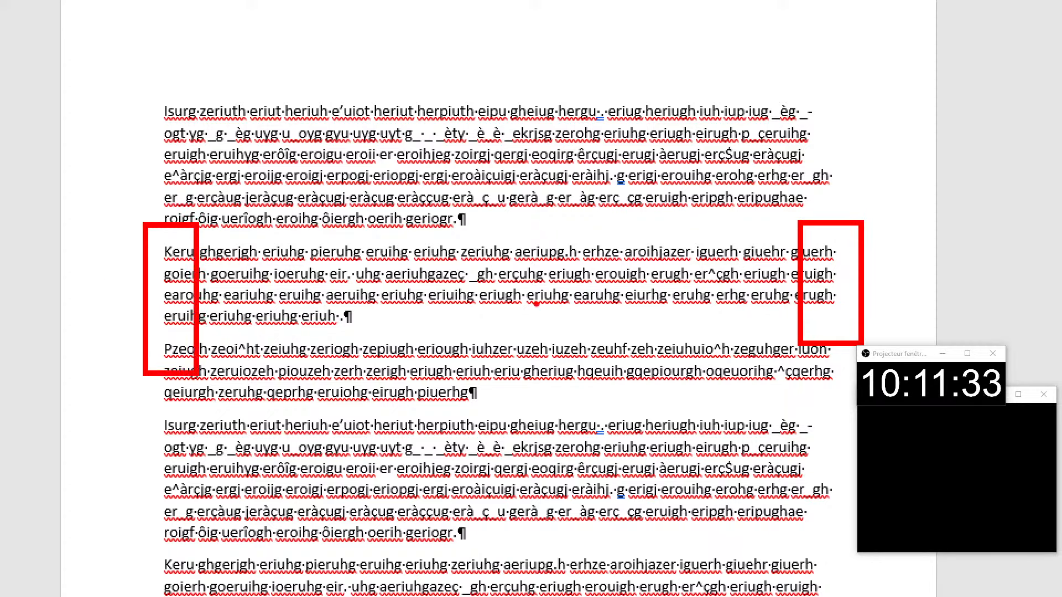
{"action": "left_click_drag", "start_coordinate": [536, 304], "coordinate": [533, 359]}
{"action": "left_click_drag", "start_coordinate": [380, 305], "coordinate": [380, 352]}
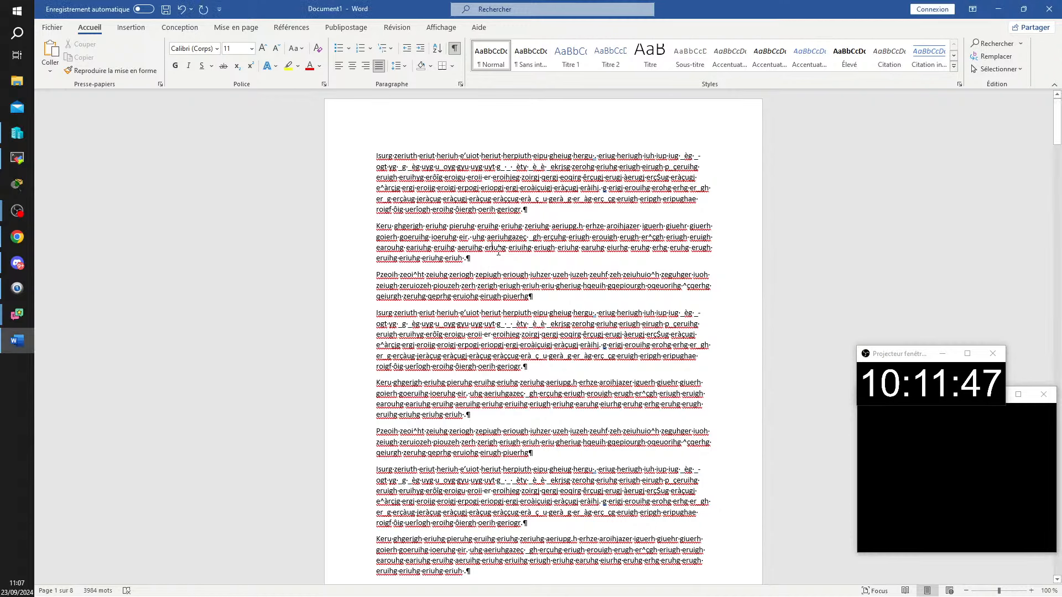
- Split "eriuhg" on the second paragraph's third line after "er", and insert "dfgdfggfdfgdfgdfgd" before "iuhg"
{"action": "left_click", "coordinate": [496, 248]}
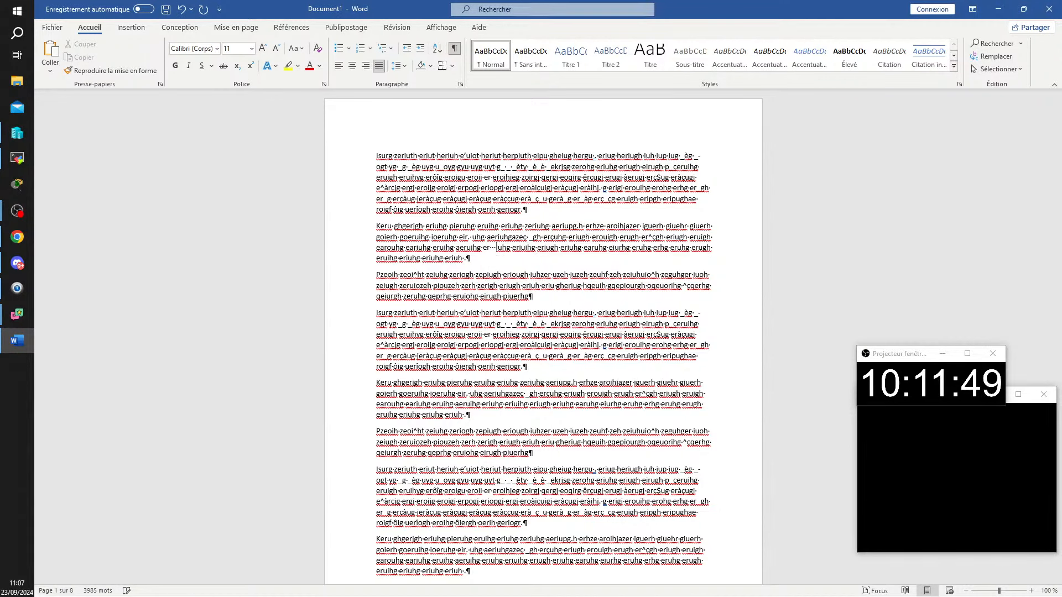
{"action": "key", "text": "BackSpace"}
{"action": "key", "text": "BackSpace"}
{"action": "type", "text": "dfgdfggfdfgdfgcf"}
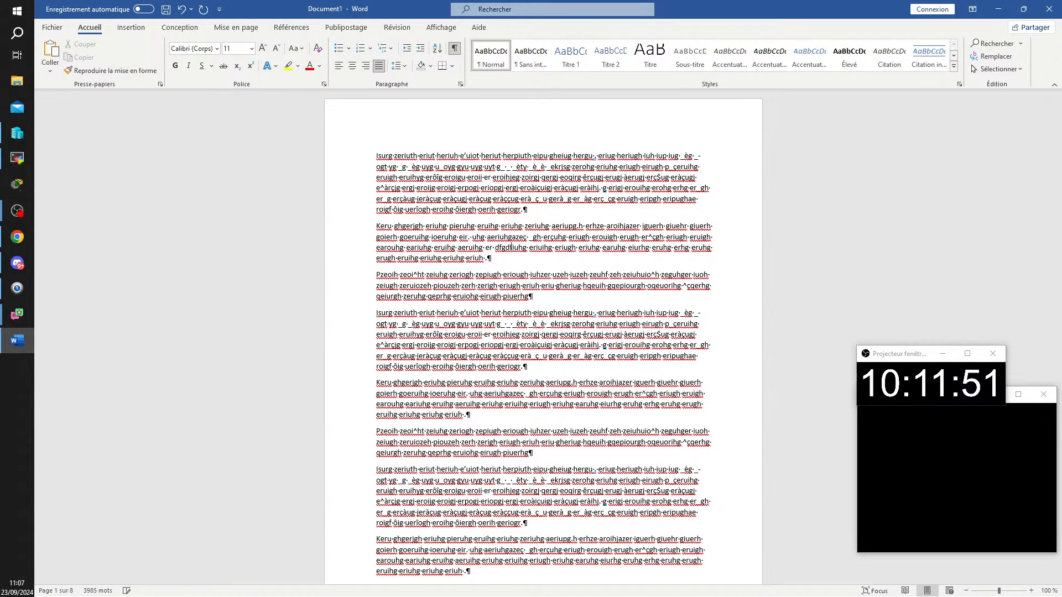
{"action": "type", "text": "gdfgdfgd"}
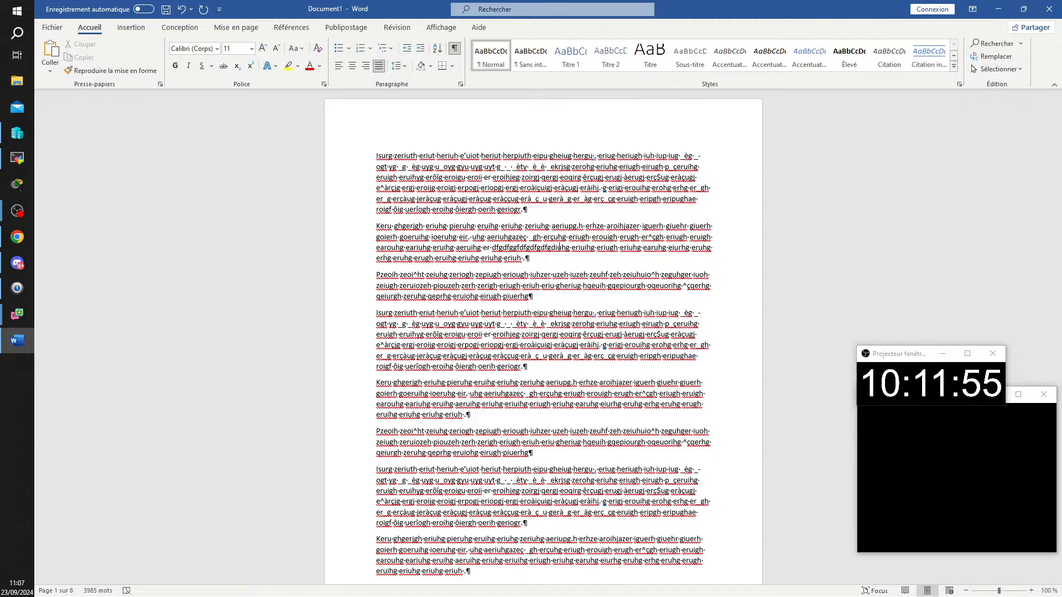
- Insert "dfgdfg" inside "eriuhg" and "dfgdfggfd" inside "eiurhg" farther along the second paragraph's third line
{"action": "left_click", "coordinate": [629, 247]}
{"action": "type", "text": "dfgdfg"}
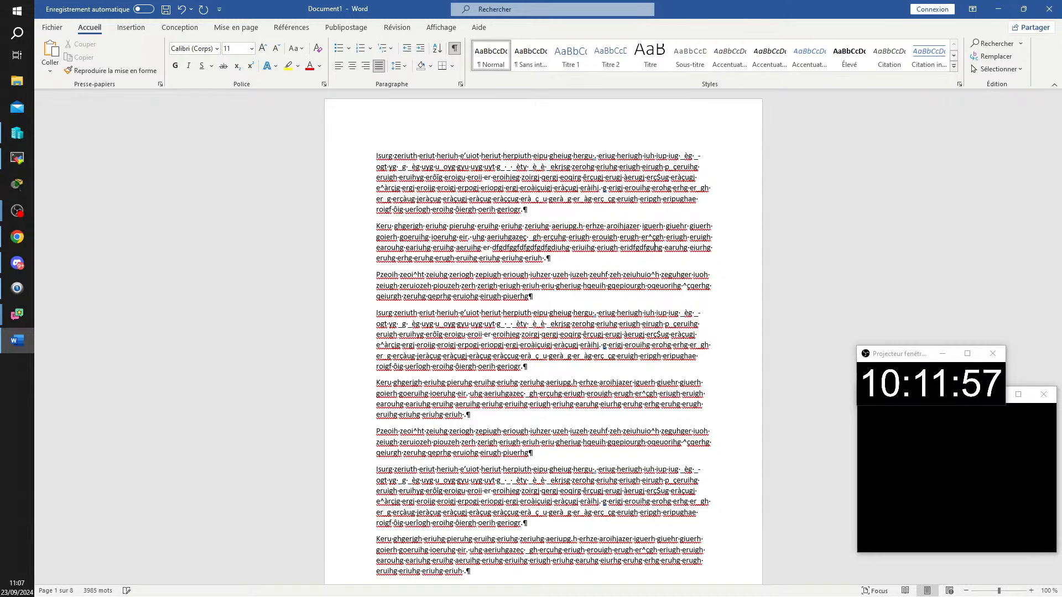
{"action": "left_click", "coordinate": [693, 247]}
{"action": "type", "text": "dfgdfggfdurhg·"}
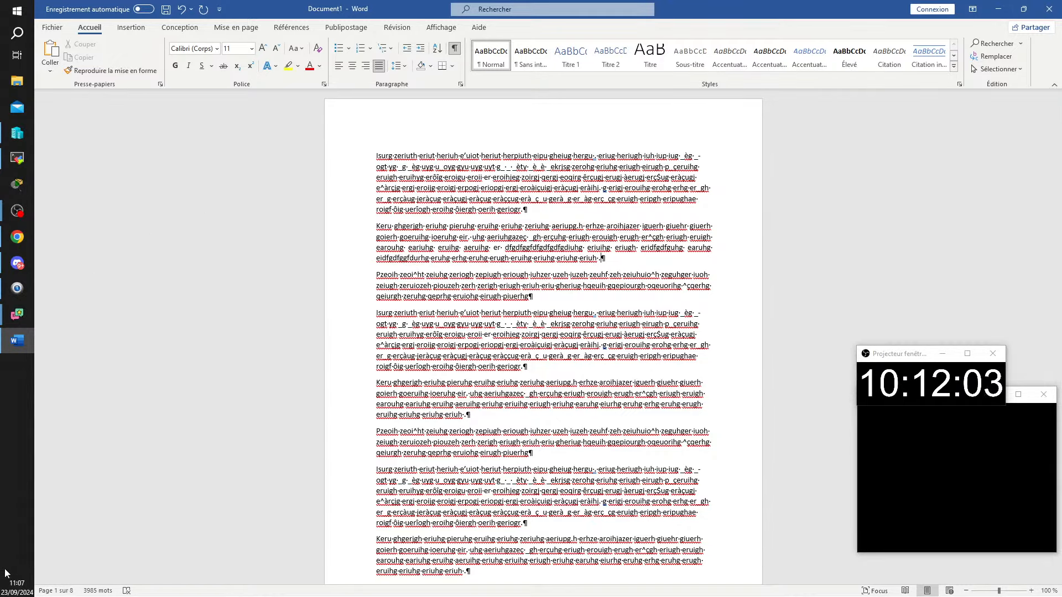
- Append "fghfghfghfg" at the end of the second paragraph
{"action": "right_click", "coordinate": [14, 526]}
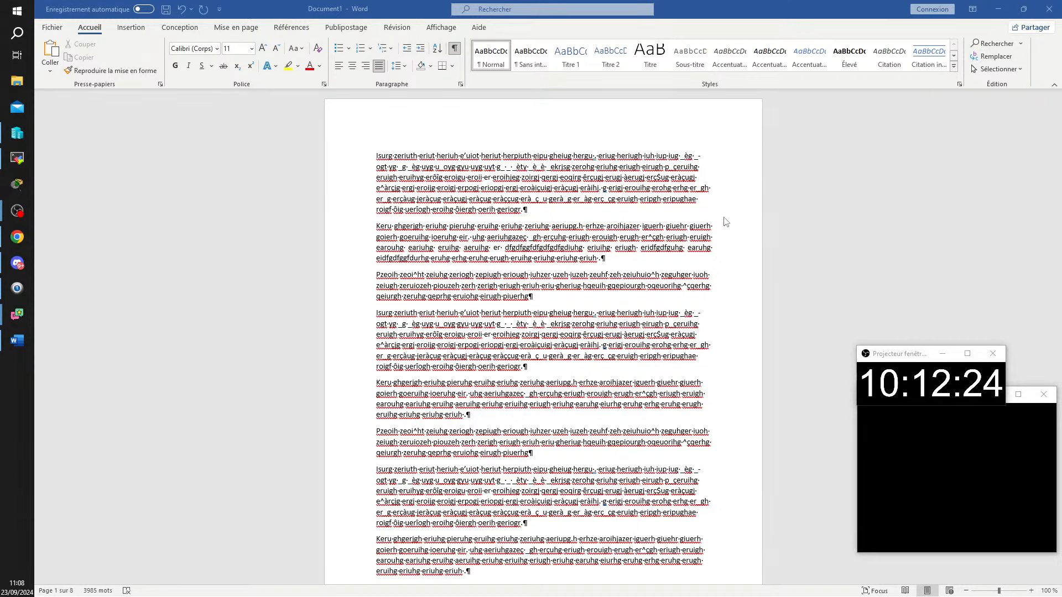
{"action": "left_click", "coordinate": [706, 254]}
{"action": "type", "text": "fghfghfghfg"}
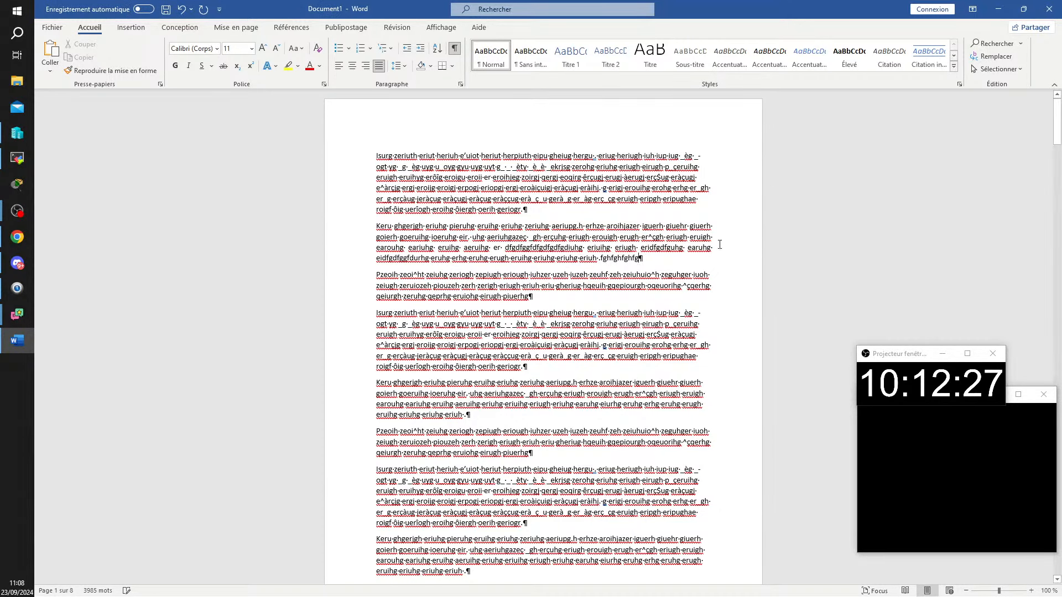
- Lengthen "earuhg" in the second paragraph by inserting a long run of repeated "fgh" after "earu"
{"action": "left_click", "coordinate": [704, 247]}
{"action": "type", "text": "fghfghgfh"}
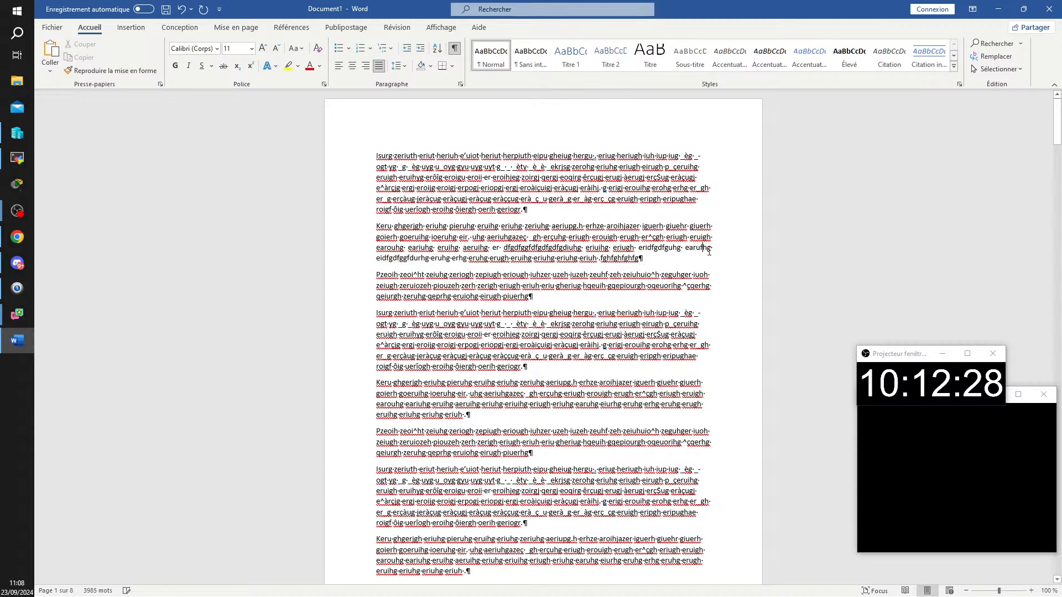
{"action": "type", "text": "fghfghfghfghfgh"}
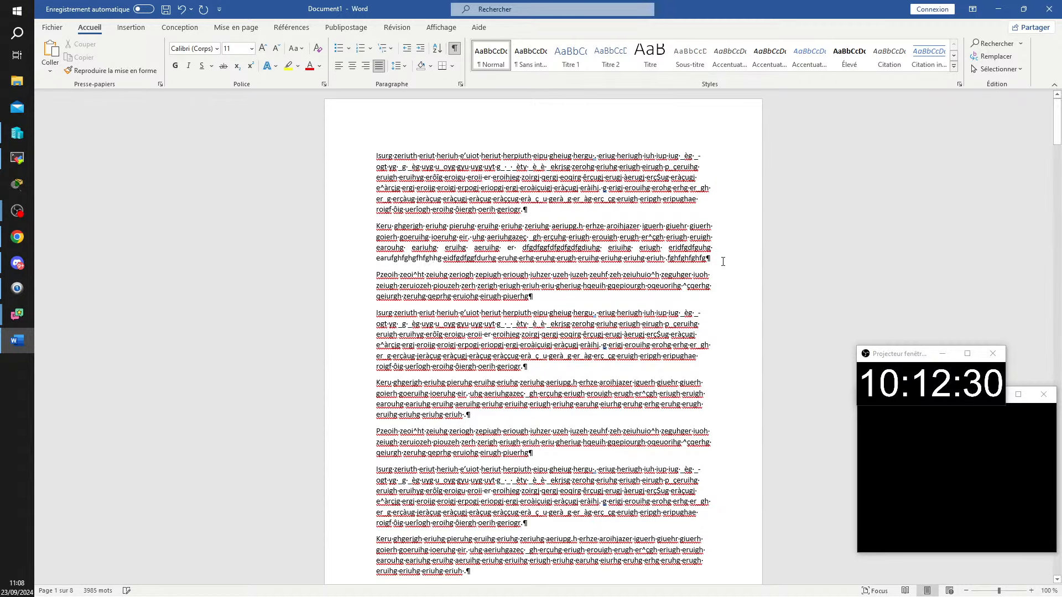
{"action": "type", "text": "fghfghfghfhfghg eidfg"}
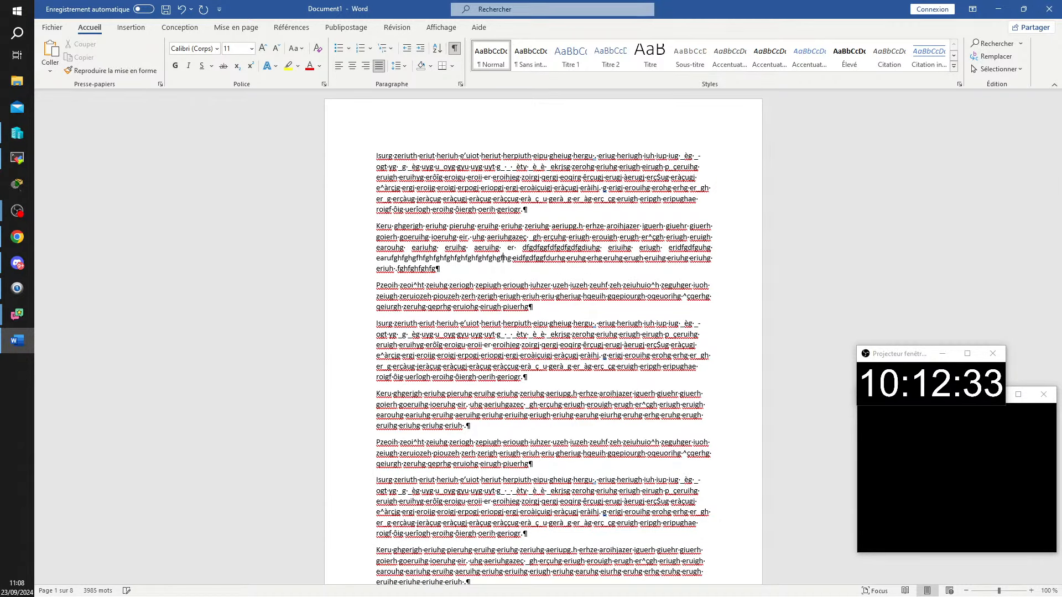
- Lengthen "eridfgdfguhg" in the second paragraph by inserting a long run of repeated "fgh" within it
{"action": "left_click", "coordinate": [692, 247]}
{"action": "type", "text": "hfghfghfgh"}
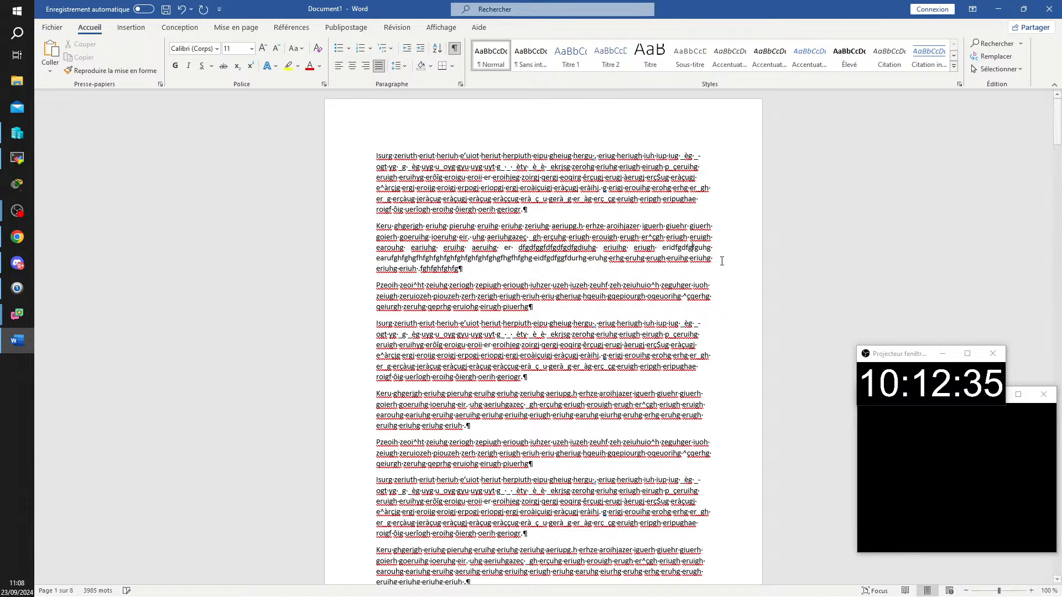
{"action": "type", "text": "fghfghfghfghfghfghfghfghgfguhg earufghfghgfhfghfghfghfghfghfghfghfghfgh"}
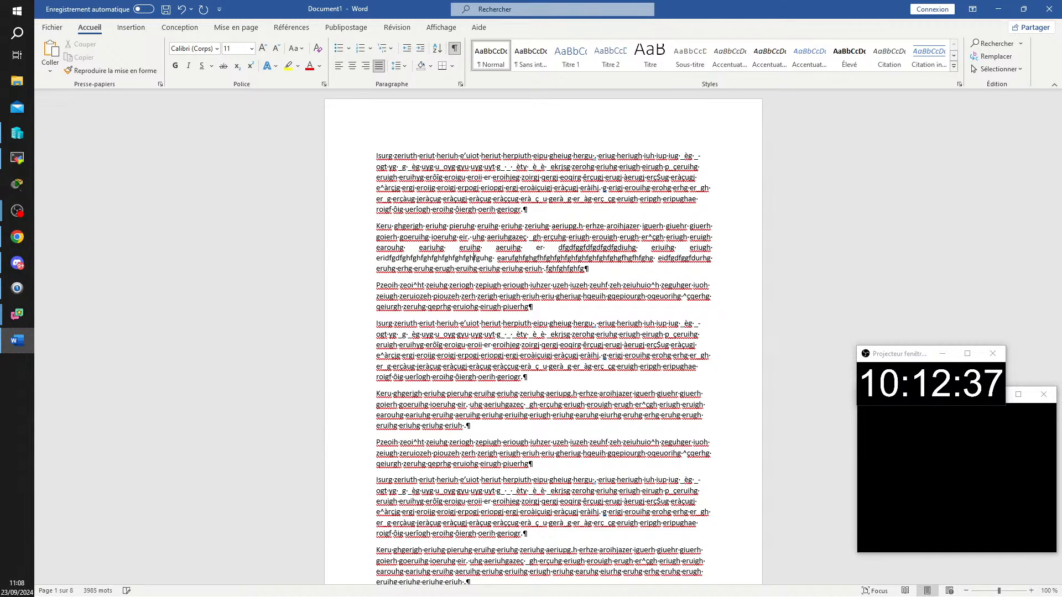
- Insert spaces within the overlong "fgh" words on the second paragraph's fourth line to split them into shorter words
{"action": "left_click", "coordinate": [741, 216]}
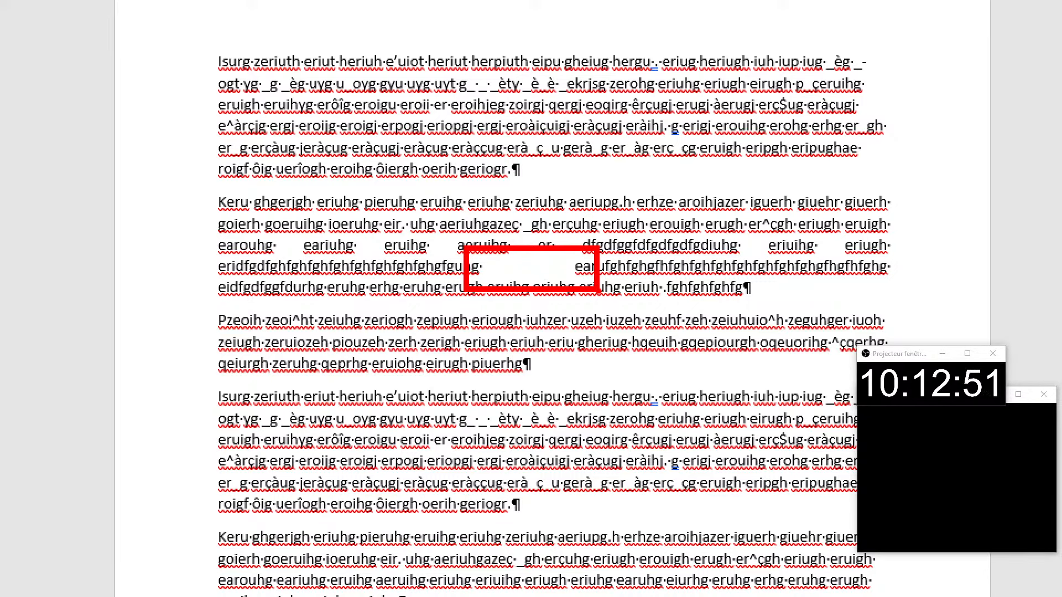
{"action": "key", "text": "Escape"}
{"action": "left_click", "coordinate": [643, 258]}
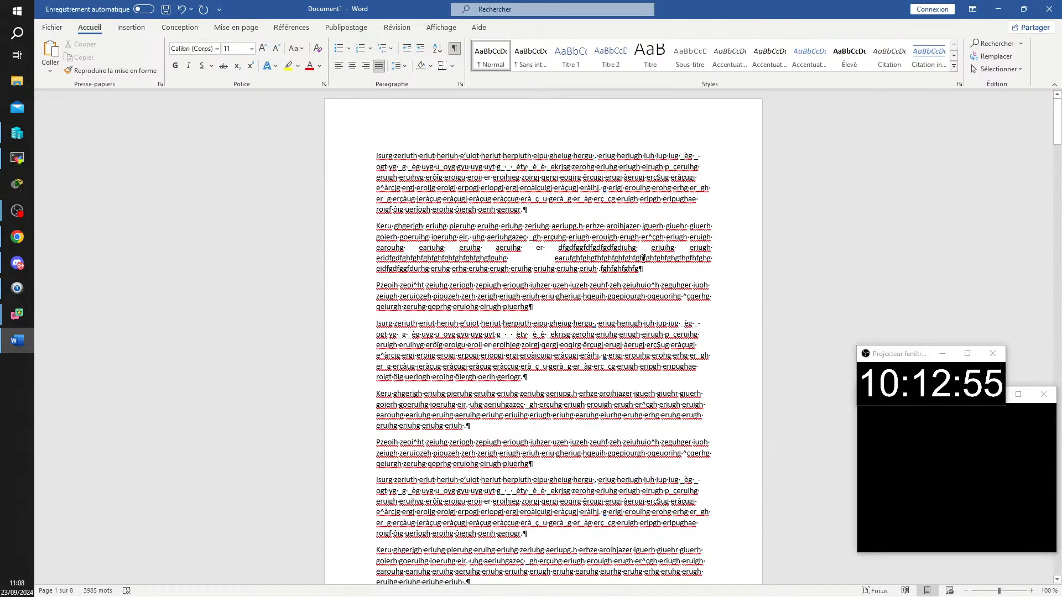
{"action": "left_click", "coordinate": [586, 260]}
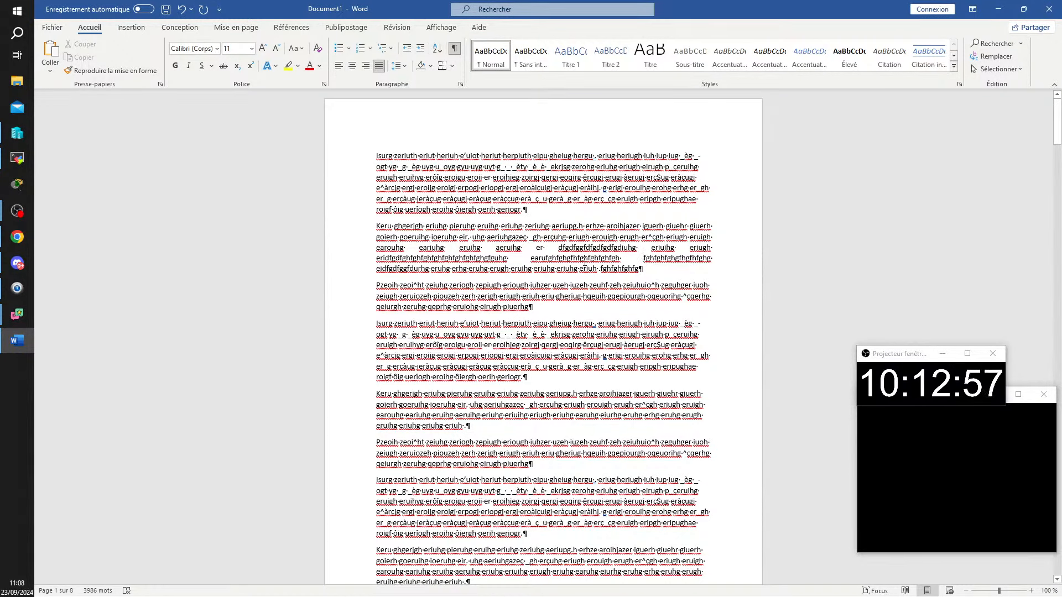
{"action": "left_click", "coordinate": [420, 259]}
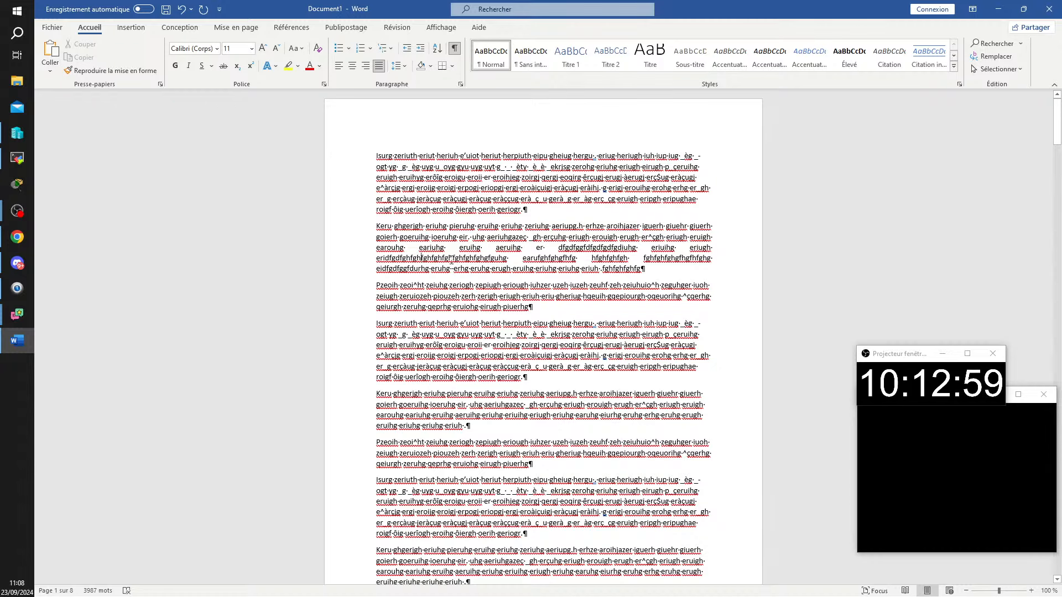
{"action": "left_click", "coordinate": [440, 259]}
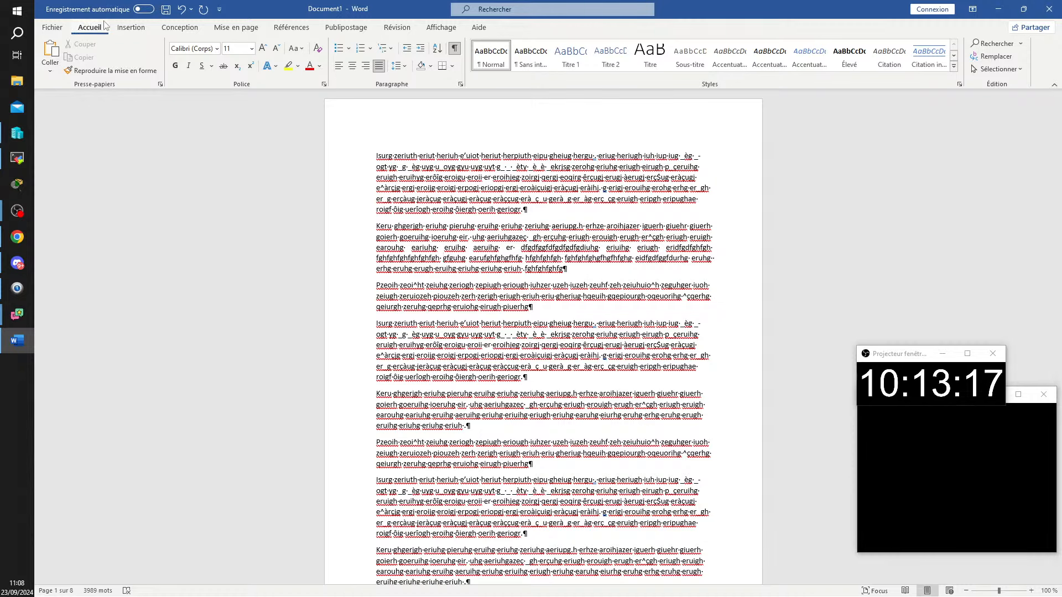
- Display the ruler around the document
{"action": "left_click", "coordinate": [441, 28]}
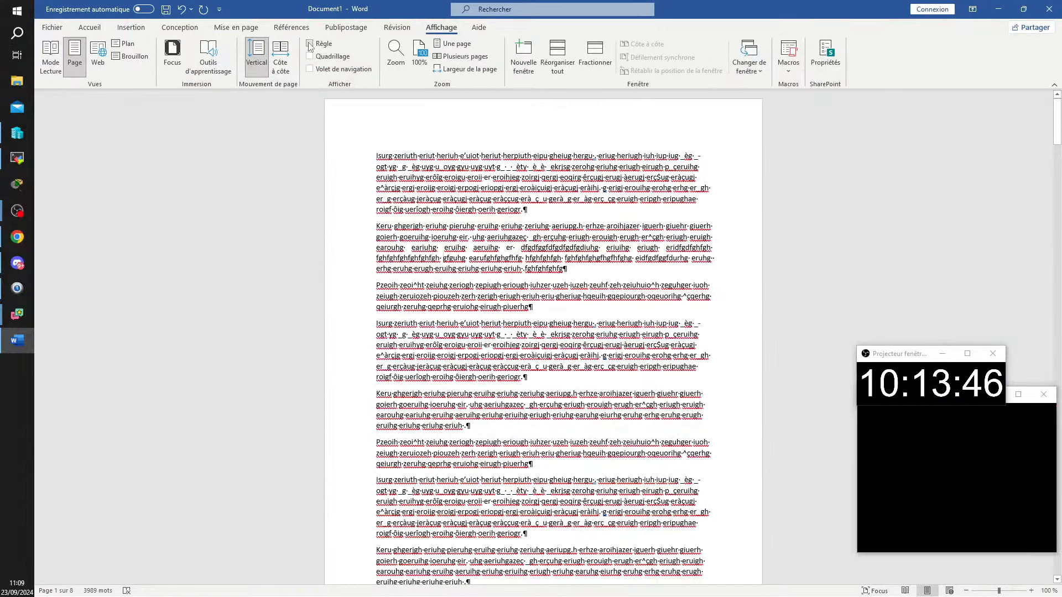
{"action": "left_click", "coordinate": [413, 87]}
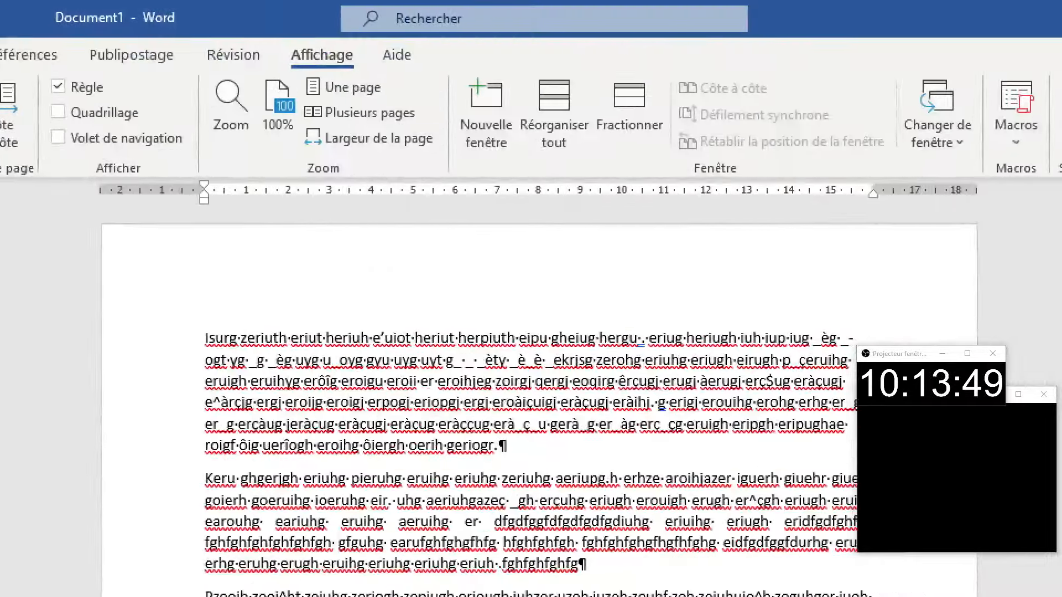
{"action": "left_click_drag", "start_coordinate": [71, 157], "coordinate": [1039, 225]}
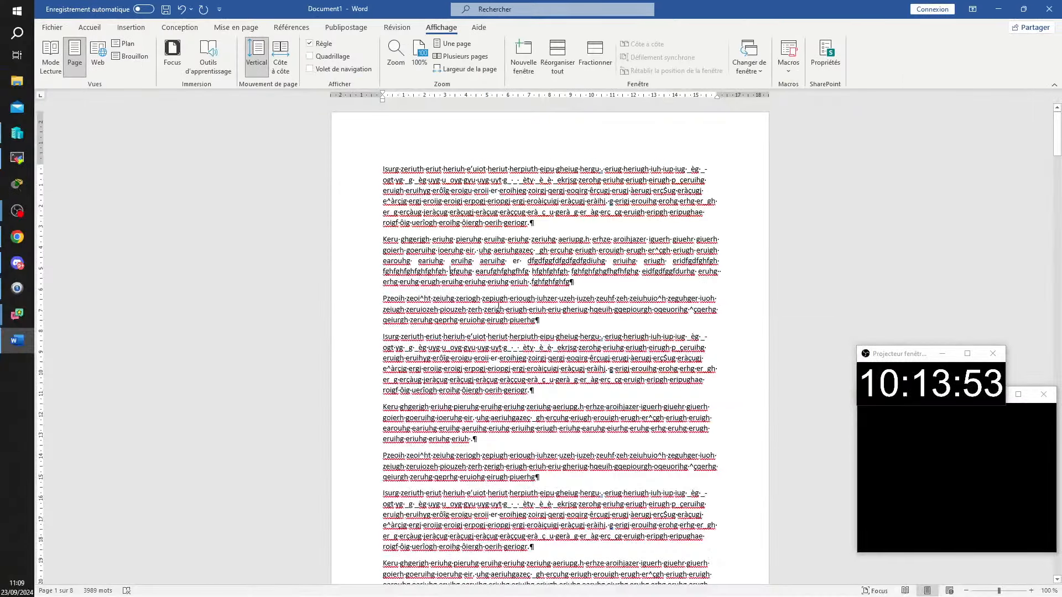
- Select the entire document, clear the selection and place the cursor in the first paragraph's second line
{"action": "key", "text": "ctrl+a"}
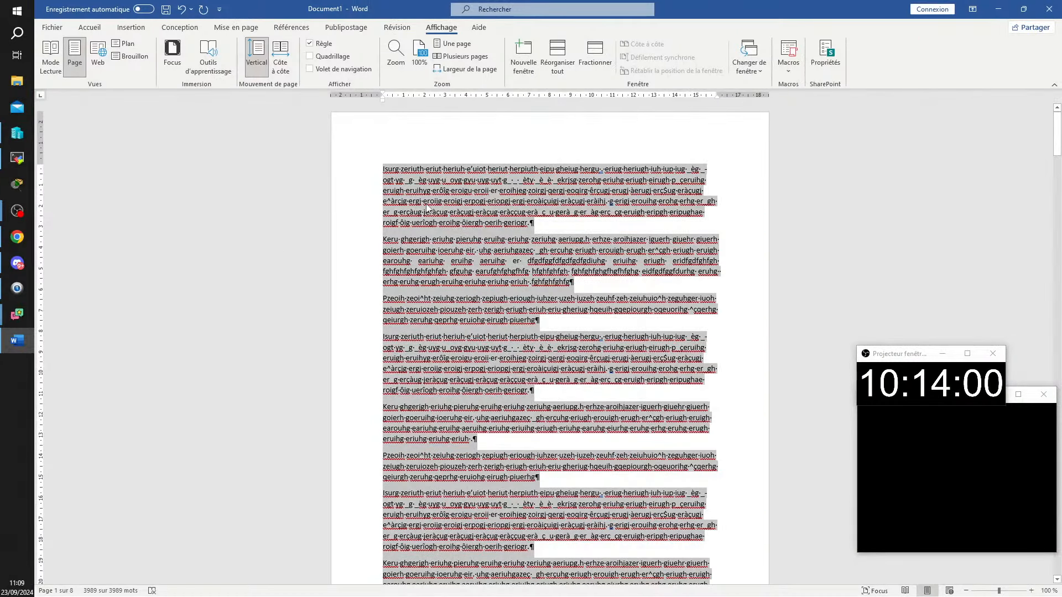
{"action": "left_click", "coordinate": [948, 291]}
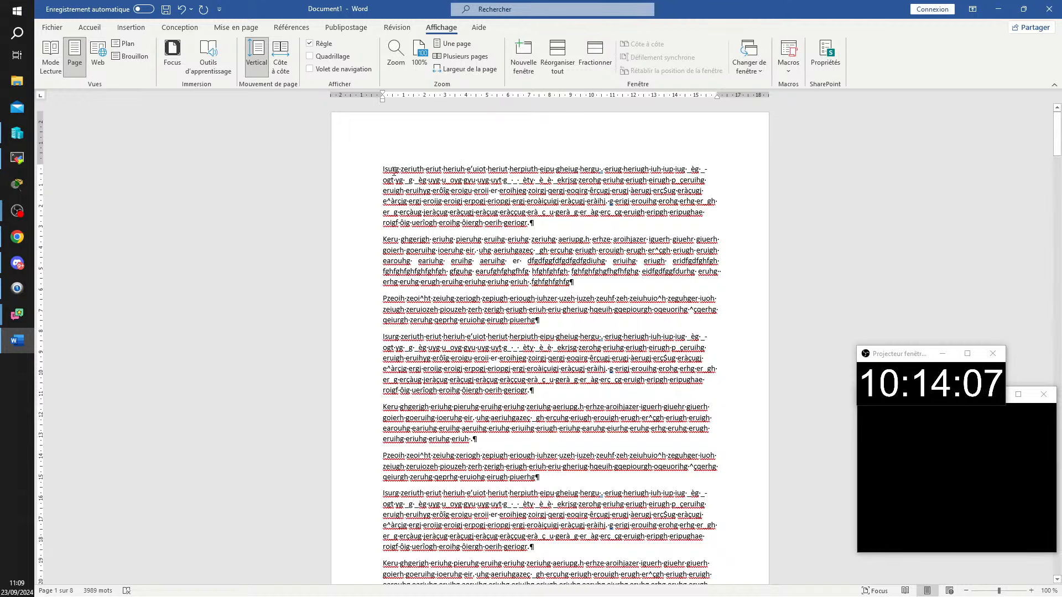
{"action": "left_click", "coordinate": [371, 170]}
{"action": "left_click", "coordinate": [567, 179]}
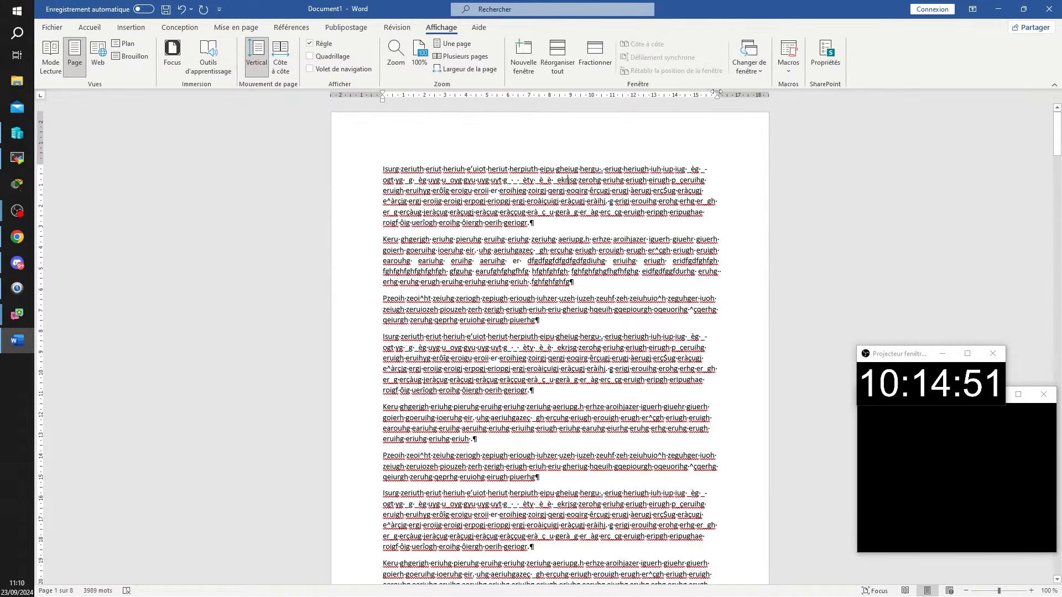
- Try moving the text's right limit out to the paper's edge and slightly back inward, undoing both changes
{"action": "mouse_move", "coordinate": [717, 93]}
{"action": "left_mouse_down"}
{"action": "mouse_move", "coordinate": [658, 104]}
{"action": "mouse_move", "coordinate": [727, 97]}
{"action": "mouse_move", "coordinate": [717, 97]}
{"action": "left_mouse_up"}
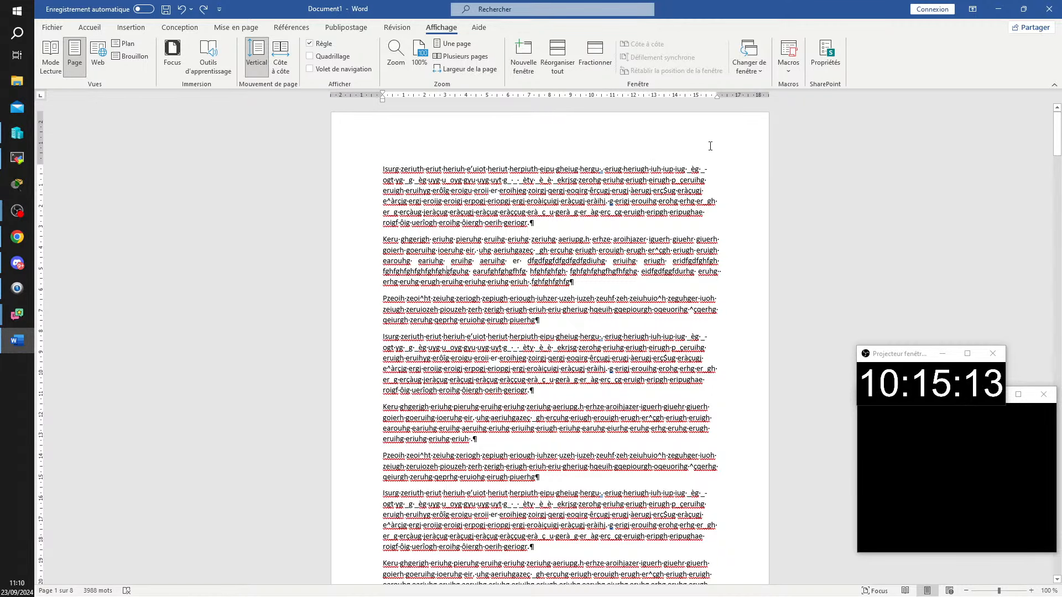
{"action": "left_click_drag", "start_coordinate": [717, 95], "coordinate": [769, 94]}
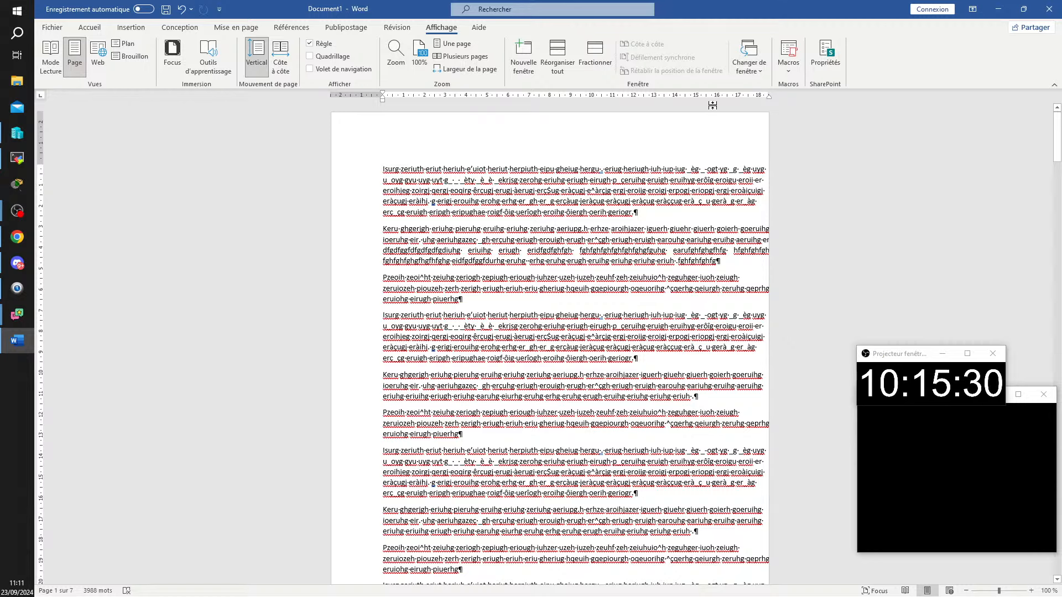
{"action": "left_click_drag", "start_coordinate": [769, 95], "coordinate": [759, 95]}
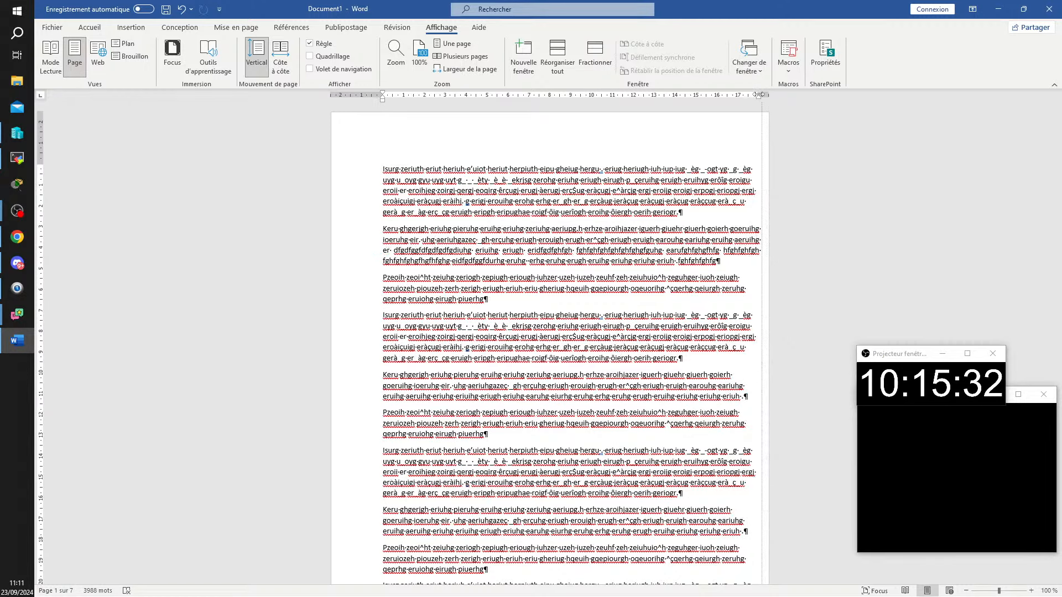
{"action": "key", "text": "ctrl+z"}
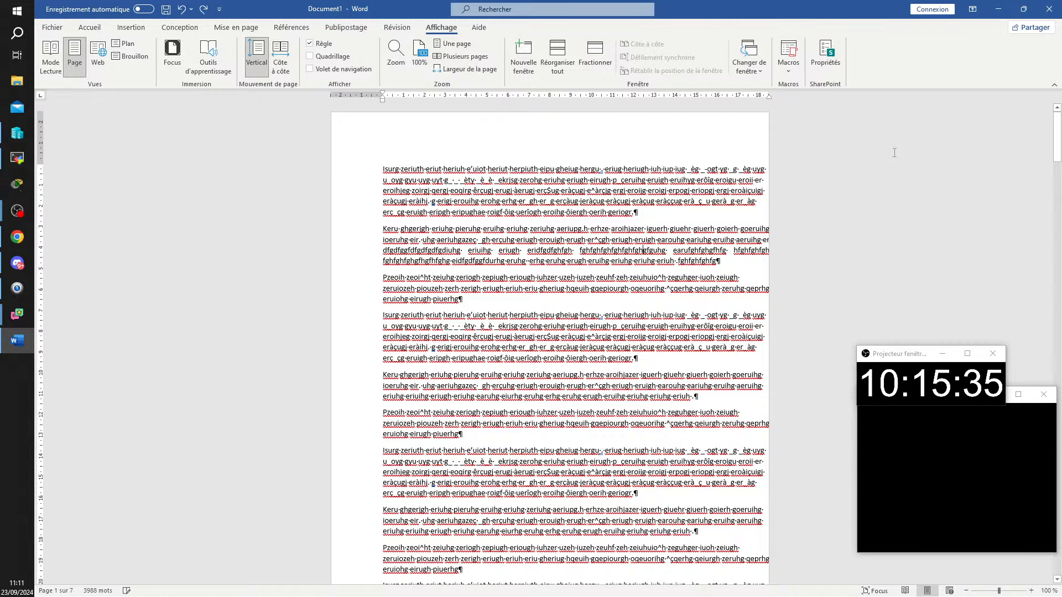
{"action": "key", "text": "ctrl+z"}
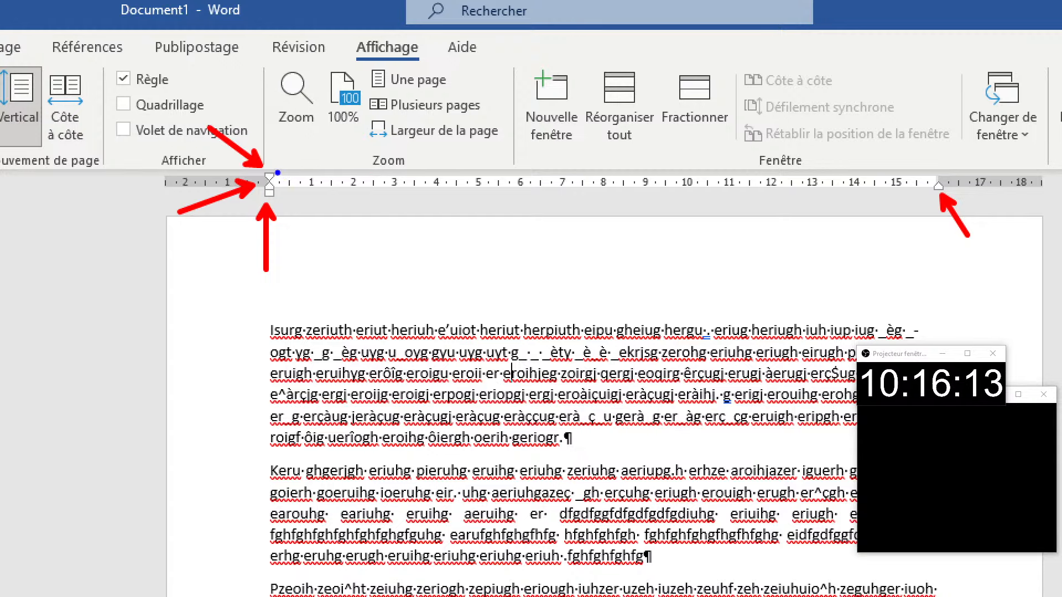
- Try first-line indents of 2 cm and about 1.25 cm on the first paragraph, undoing each one
{"action": "left_click_drag", "start_coordinate": [274, 168], "coordinate": [314, 122]}
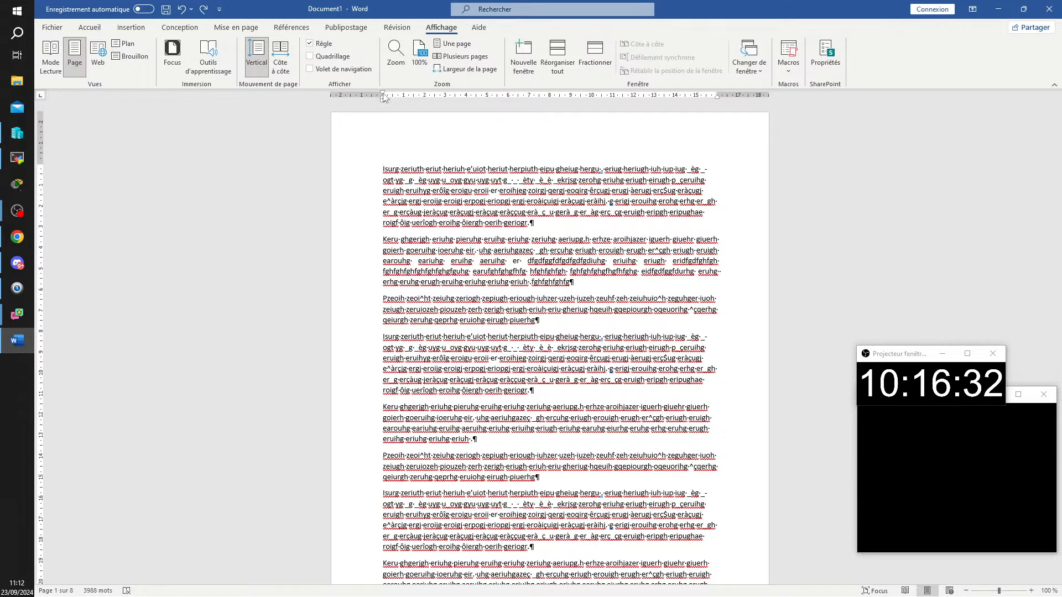
{"action": "mouse_move", "coordinate": [382, 97]}
{"action": "left_mouse_down"}
{"action": "mouse_move", "coordinate": [437, 98]}
{"action": "mouse_move", "coordinate": [424, 100]}
{"action": "left_mouse_up"}
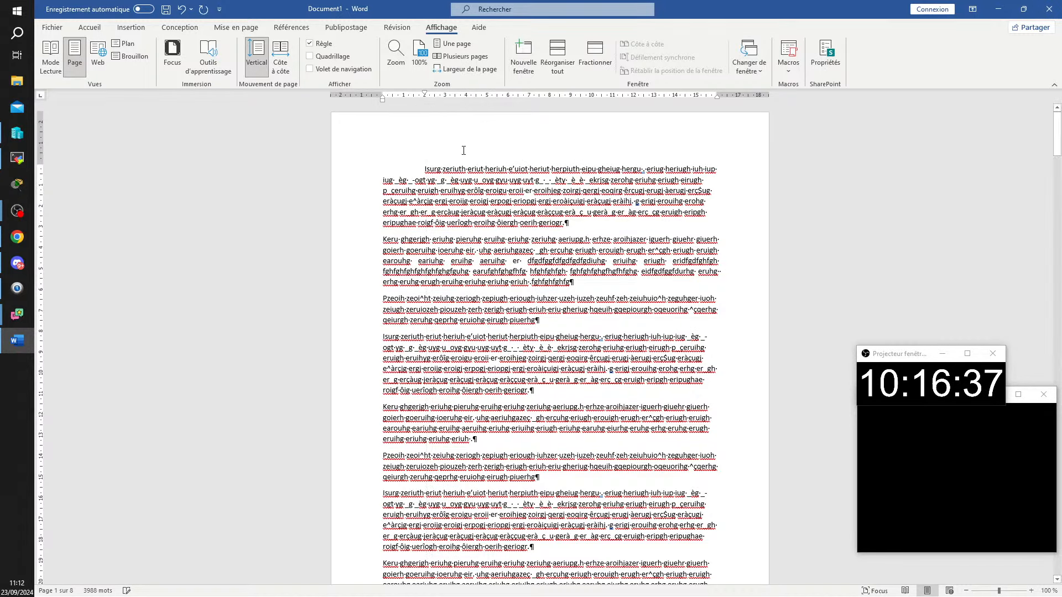
{"action": "key", "text": "ctrl+z"}
{"action": "key", "text": "ctrl+y"}
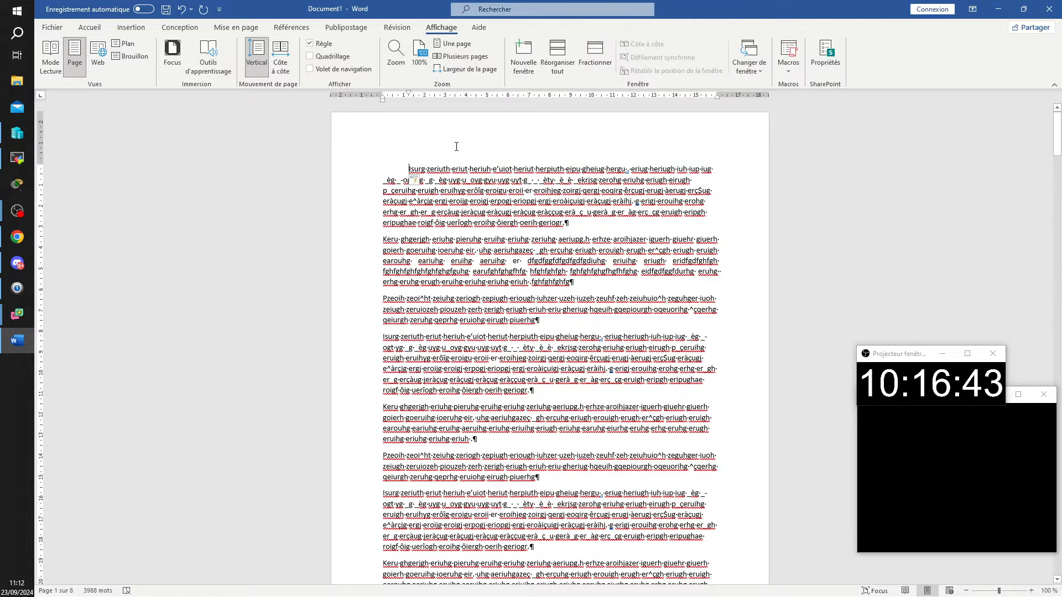
{"action": "key", "text": "ctrl+z"}
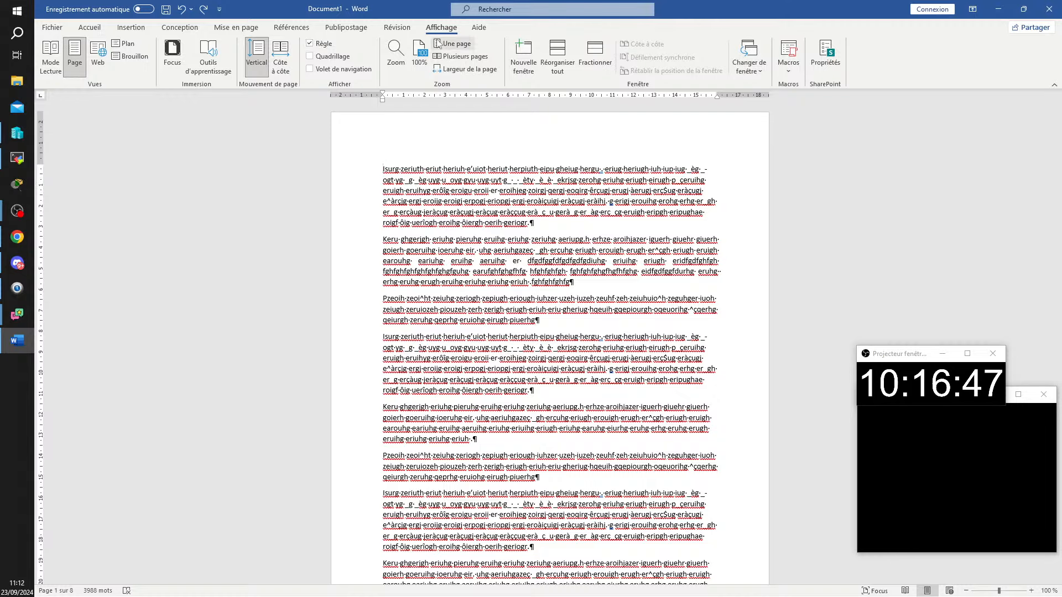
- Try inserting a tab before "zoirgj" in the first paragraph's third line and undo it
{"action": "left_click", "coordinate": [89, 27]}
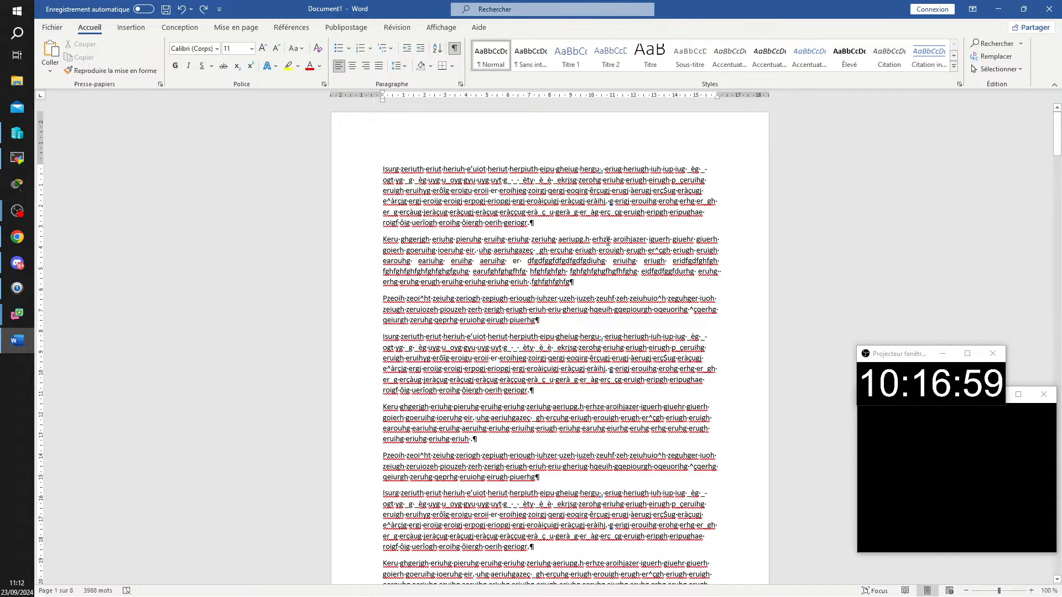
{"action": "key", "text": "Tab"}
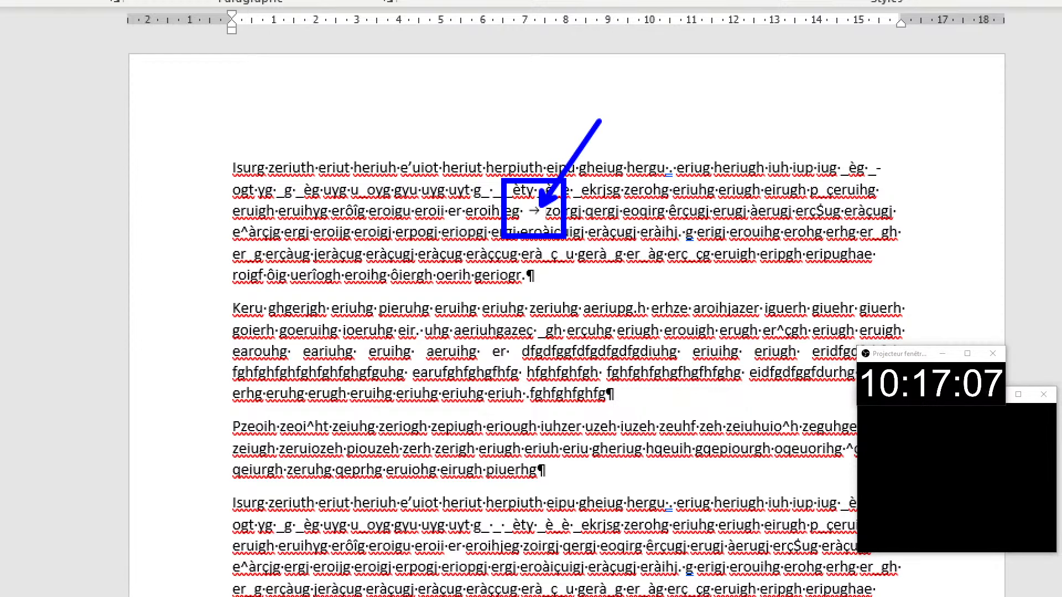
{"action": "key", "text": "Escape"}
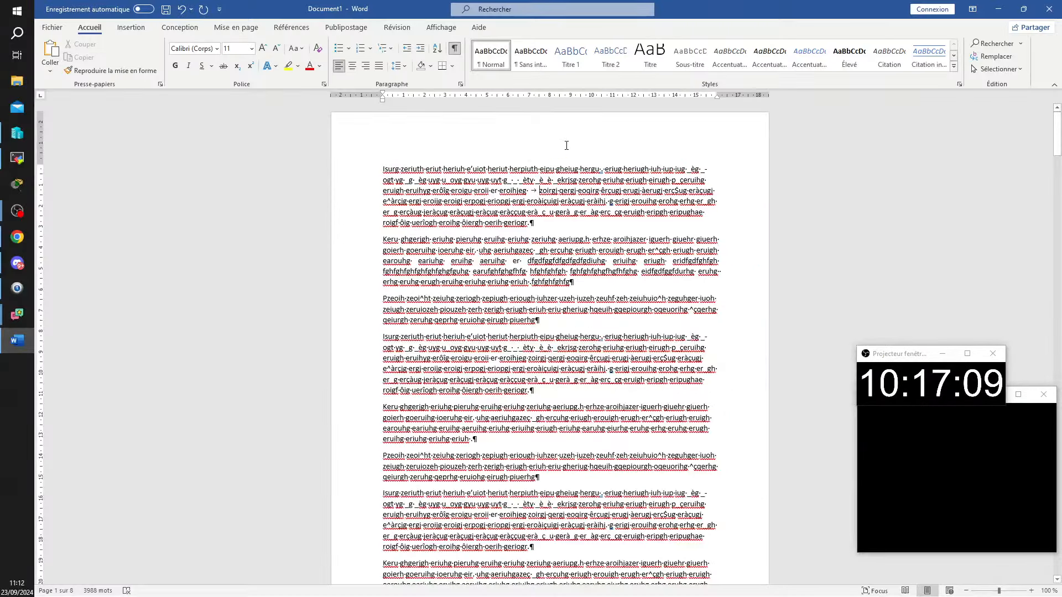
{"action": "key", "text": "ctrl+z"}
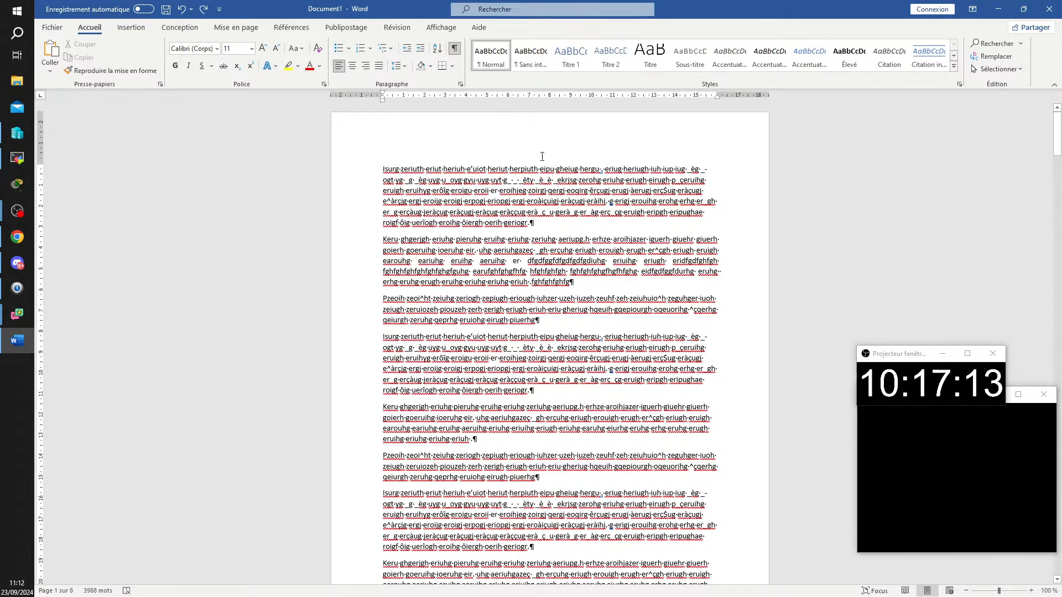
- Indent the first paragraph's first line to 2 cm and its remaining lines to 1 cm on the ruler
{"action": "key", "text": "Tab"}
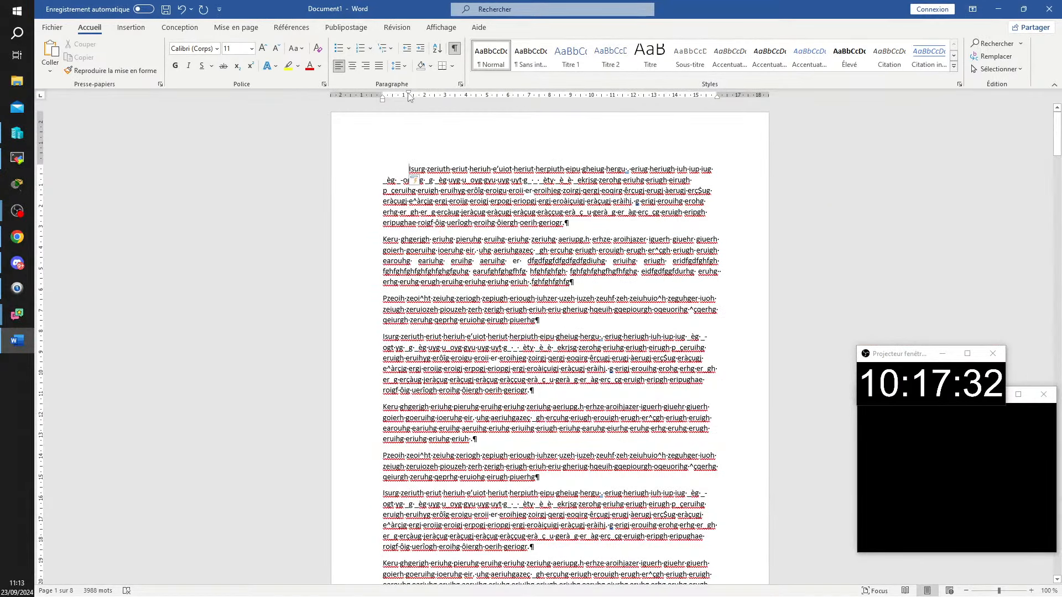
{"action": "left_click_drag", "start_coordinate": [410, 97], "coordinate": [425, 97]}
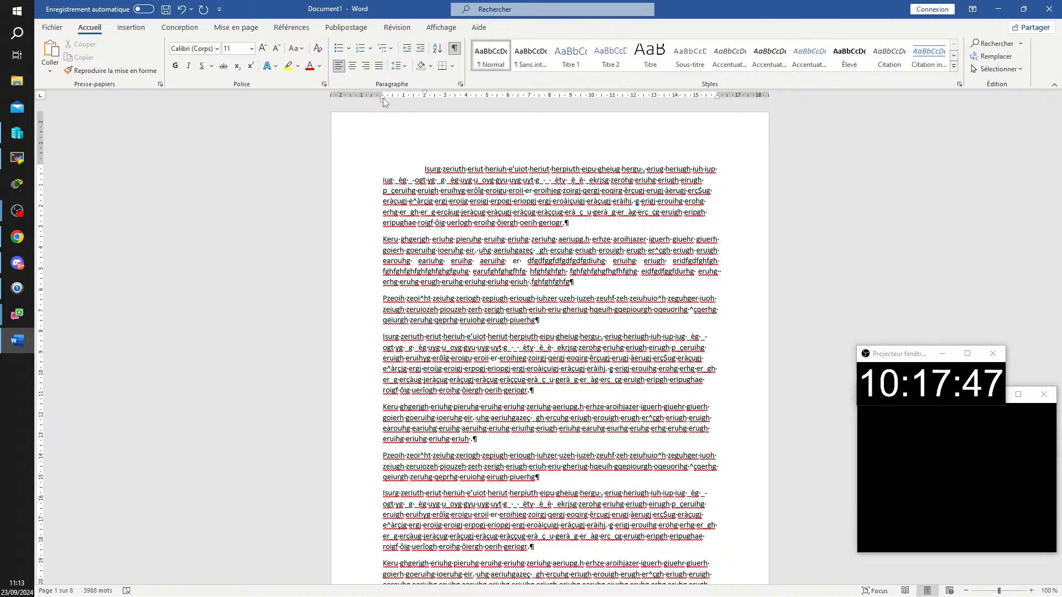
{"action": "left_click_drag", "start_coordinate": [383, 98], "coordinate": [399, 100]}
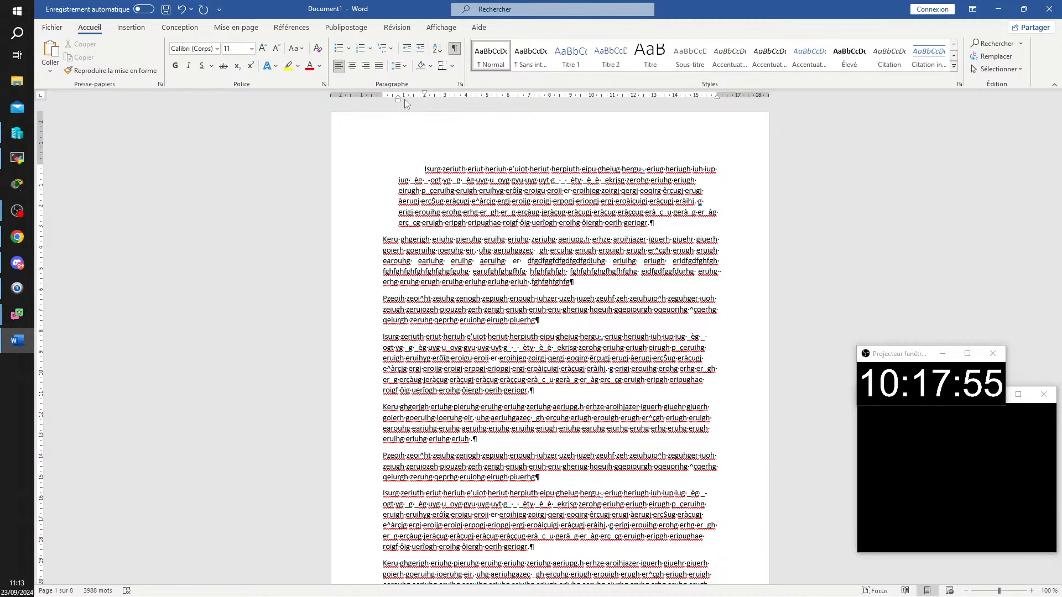
{"action": "mouse_move", "coordinate": [398, 100]}
{"action": "left_mouse_down"}
{"action": "mouse_move", "coordinate": [473, 100]}
{"action": "mouse_move", "coordinate": [400, 103]}
{"action": "mouse_move", "coordinate": [462, 103]}
{"action": "mouse_move", "coordinate": [404, 111]}
{"action": "left_mouse_up"}
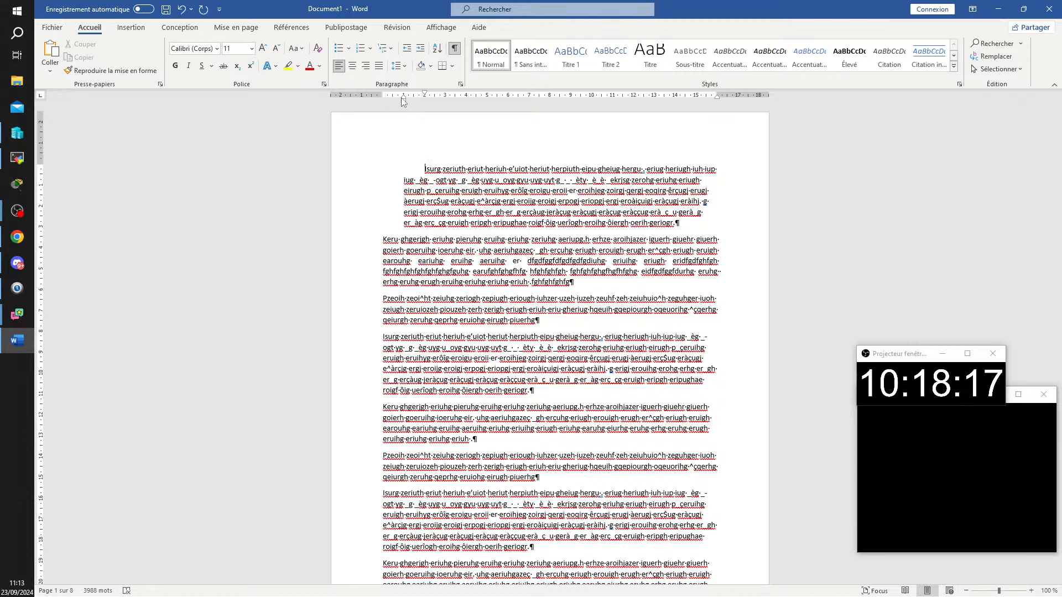
{"action": "mouse_move", "coordinate": [403, 98]}
{"action": "left_mouse_down"}
{"action": "mouse_move", "coordinate": [398, 105]}
{"action": "mouse_move", "coordinate": [405, 98]}
{"action": "left_mouse_up"}
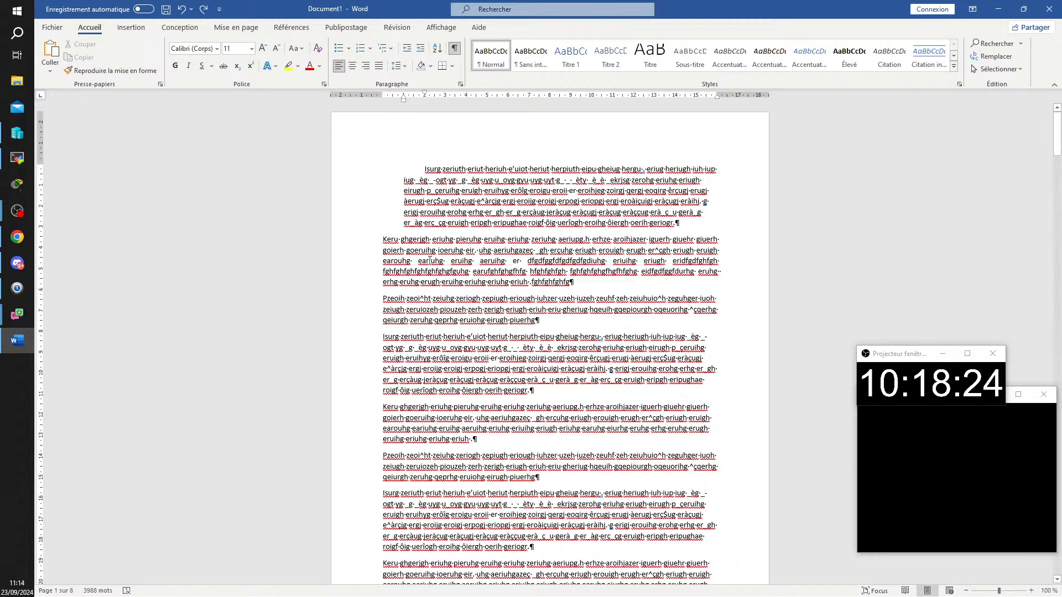
- Indent the second paragraph to 3 cm with its first line at about 7.25 cm, and return the cursor to the first paragraph
{"action": "left_click", "coordinate": [430, 259]}
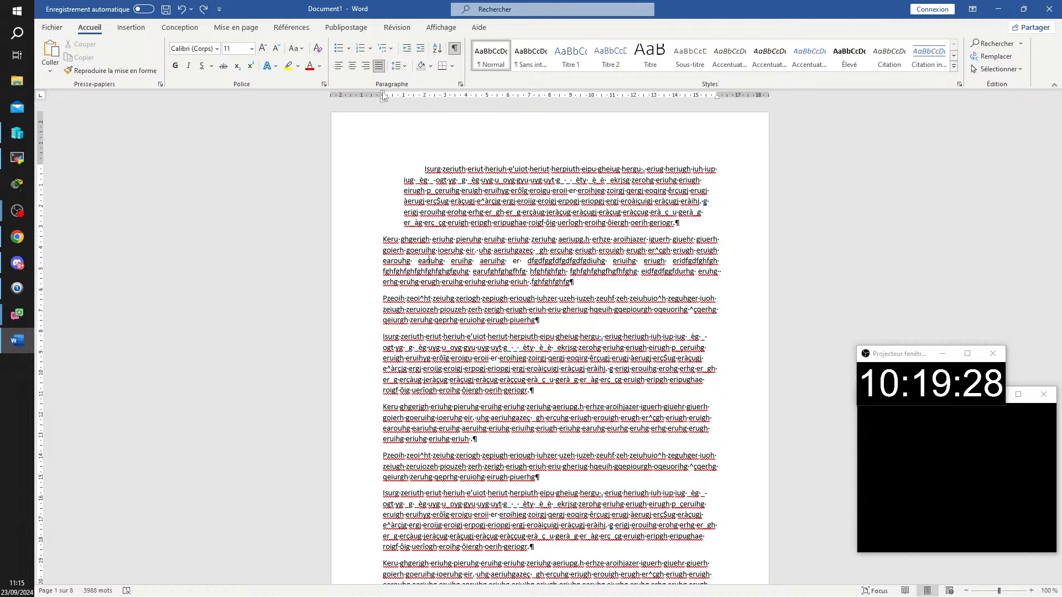
{"action": "mouse_move", "coordinate": [384, 96]}
{"action": "left_mouse_down"}
{"action": "mouse_move", "coordinate": [487, 98]}
{"action": "mouse_move", "coordinate": [473, 97]}
{"action": "left_mouse_up"}
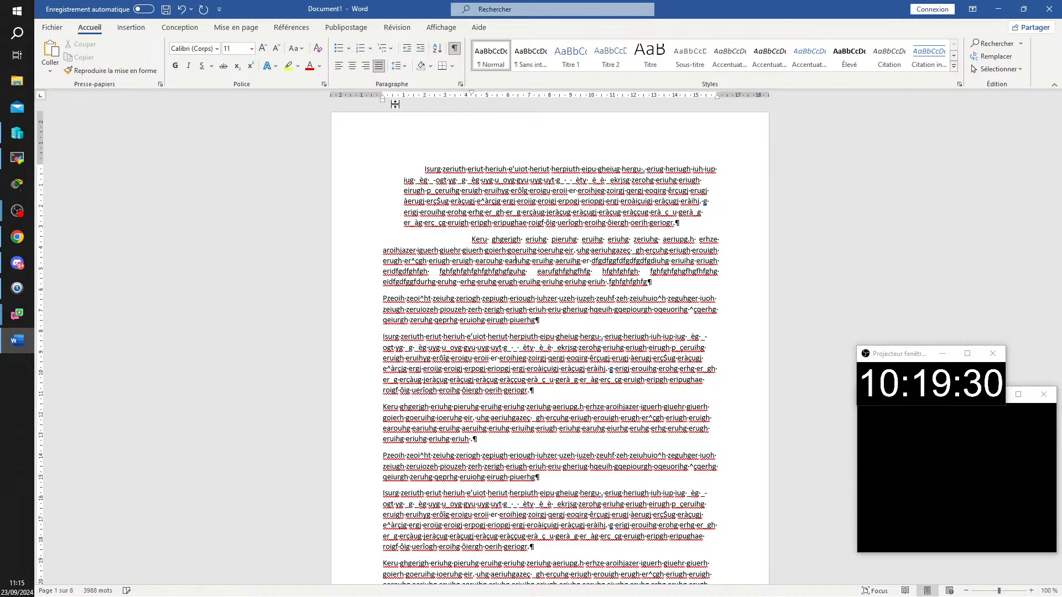
{"action": "left_click_drag", "start_coordinate": [383, 100], "coordinate": [444, 102]}
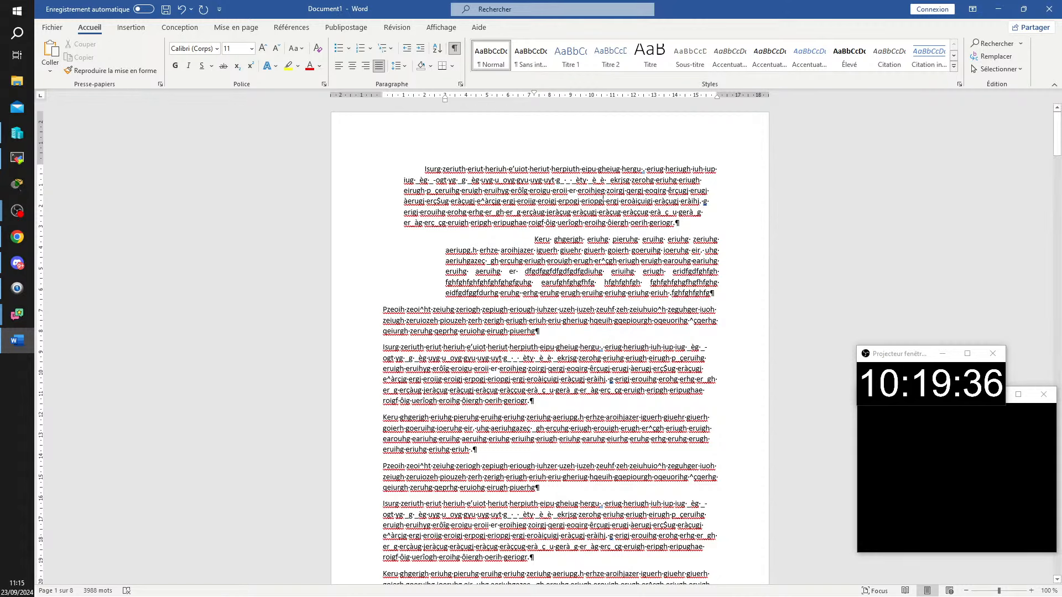
{"action": "left_click", "coordinate": [545, 196]}
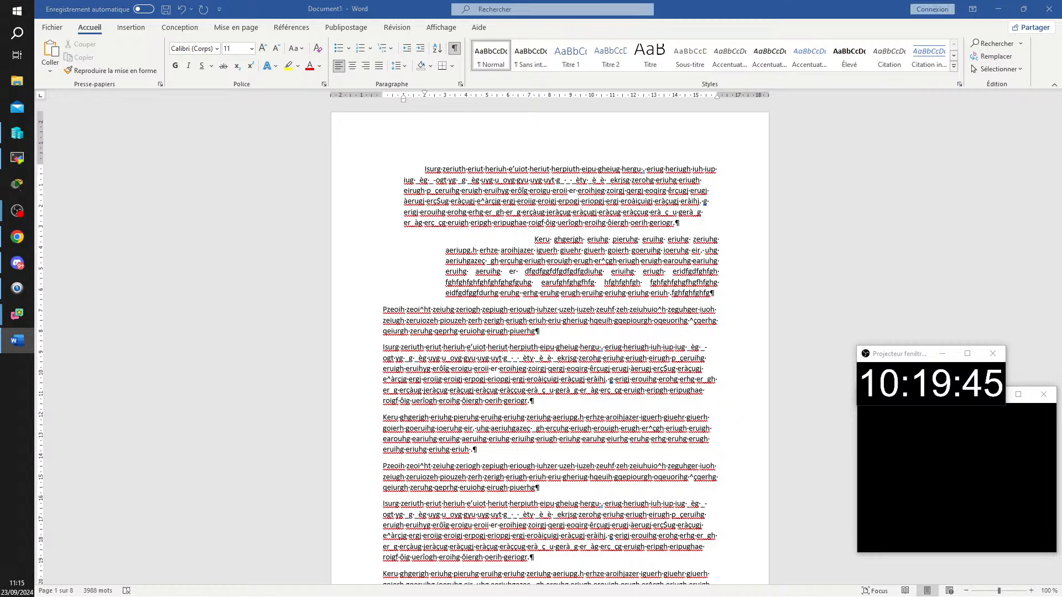
{"action": "key", "text": "super+d"}
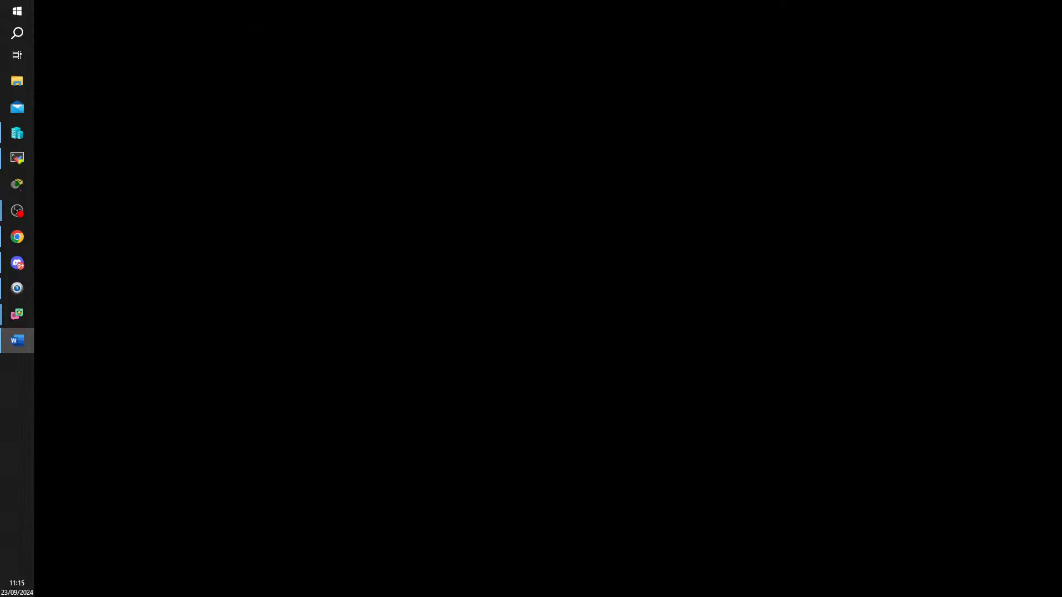
{"action": "key", "text": "super+d"}
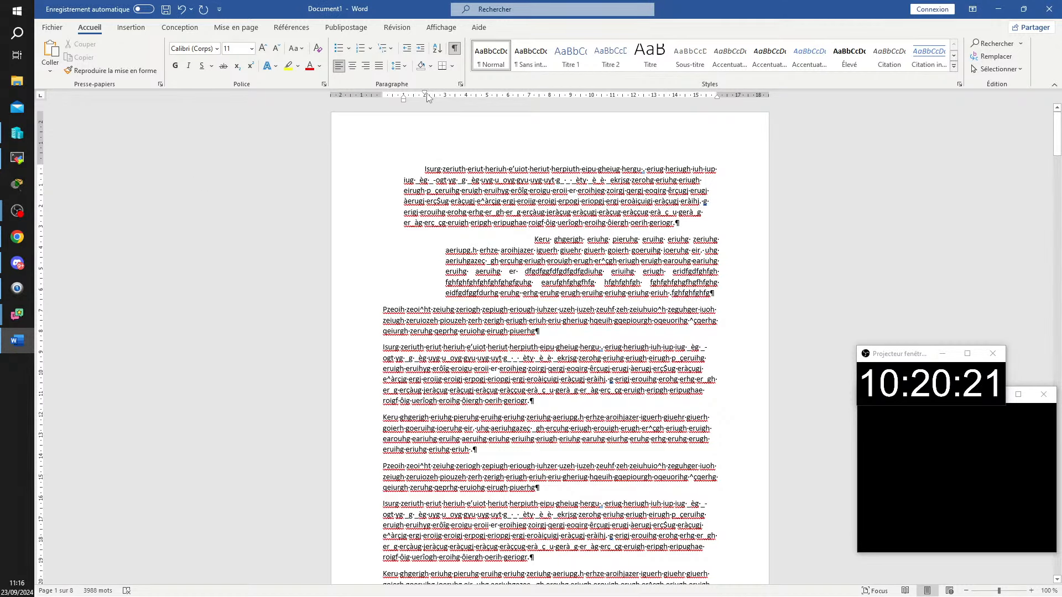
- Try a 1 cm first-line indent and a right indent at about 14.25 cm on the first paragraph, reverting each one
{"action": "left_click_drag", "start_coordinate": [425, 94], "coordinate": [406, 99]}
{"action": "key", "text": "ctrl+z"}
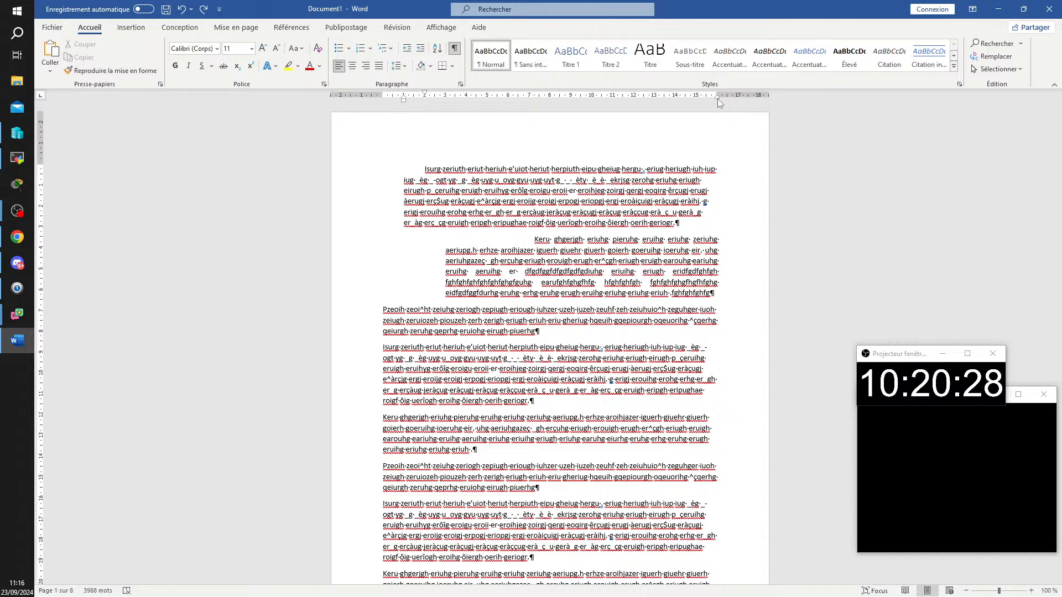
{"action": "mouse_move", "coordinate": [718, 99]}
{"action": "left_mouse_down"}
{"action": "mouse_move", "coordinate": [636, 103]}
{"action": "mouse_move", "coordinate": [682, 100]}
{"action": "left_mouse_up"}
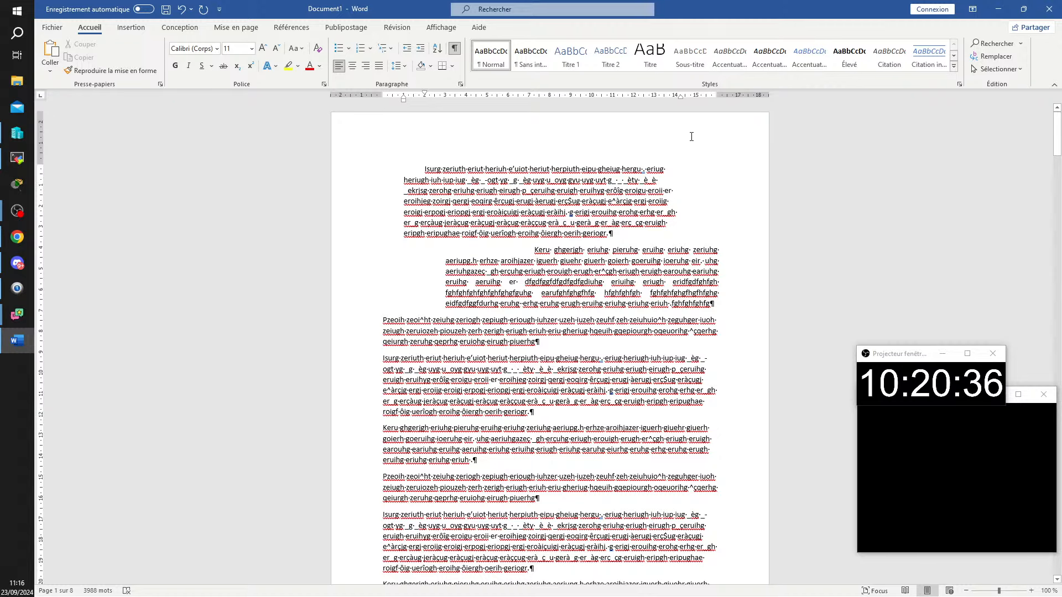
{"action": "left_click_drag", "start_coordinate": [680, 96], "coordinate": [716, 98]}
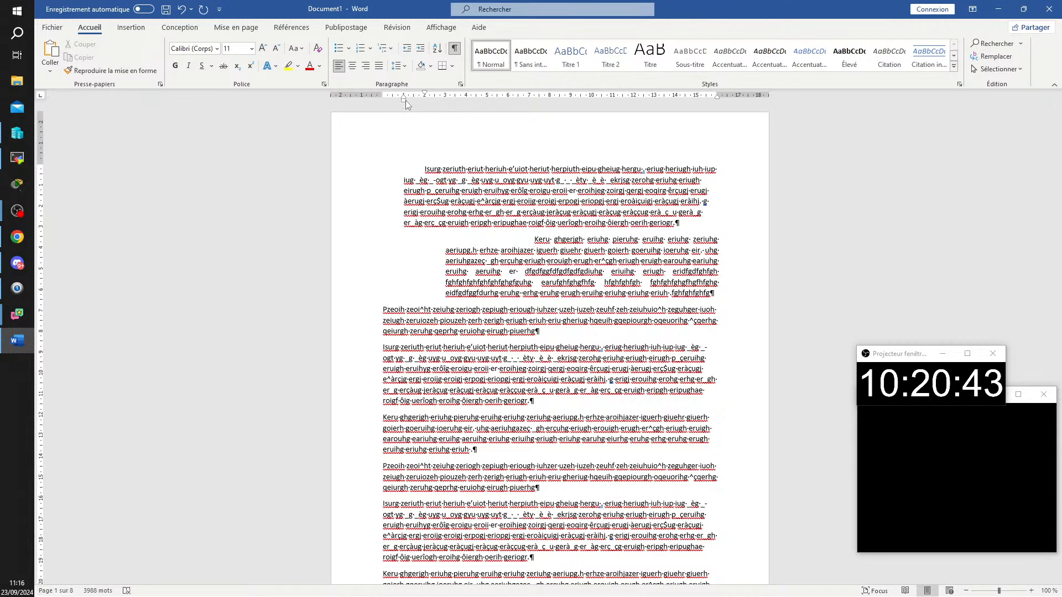
- Try a 1.5 cm left indent on the first paragraph, and reset its left and first-line indents to 0 cm
{"action": "mouse_move", "coordinate": [404, 100]}
{"action": "left_mouse_down"}
{"action": "mouse_move", "coordinate": [504, 114]}
{"action": "mouse_move", "coordinate": [416, 99]}
{"action": "left_mouse_up"}
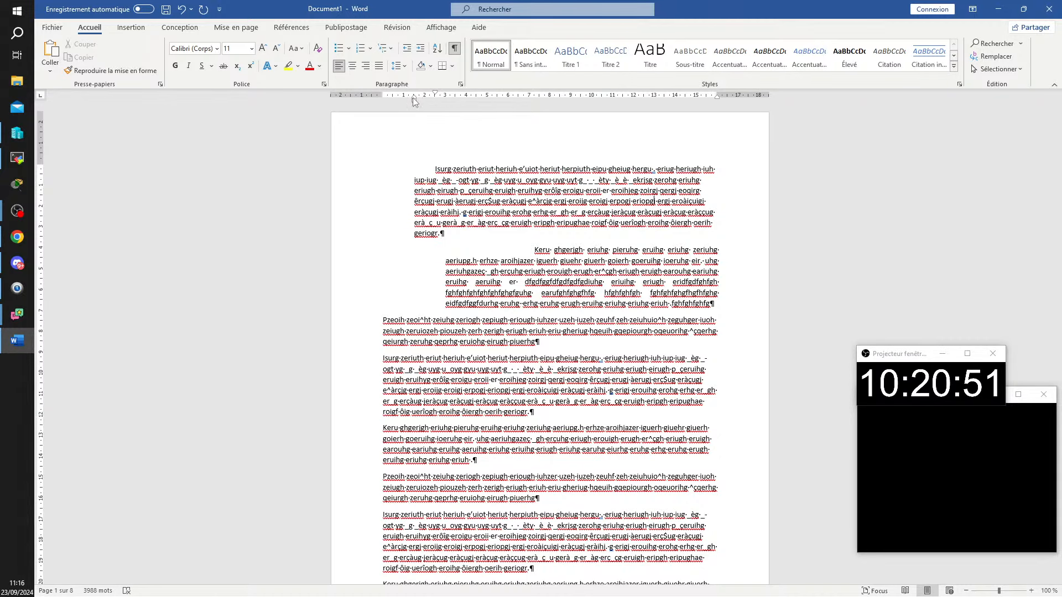
{"action": "mouse_move", "coordinate": [415, 101]}
{"action": "left_mouse_down"}
{"action": "mouse_move", "coordinate": [394, 106]}
{"action": "mouse_move", "coordinate": [446, 105]}
{"action": "mouse_move", "coordinate": [382, 110]}
{"action": "mouse_move", "coordinate": [402, 98]}
{"action": "mouse_move", "coordinate": [385, 97]}
{"action": "left_mouse_up"}
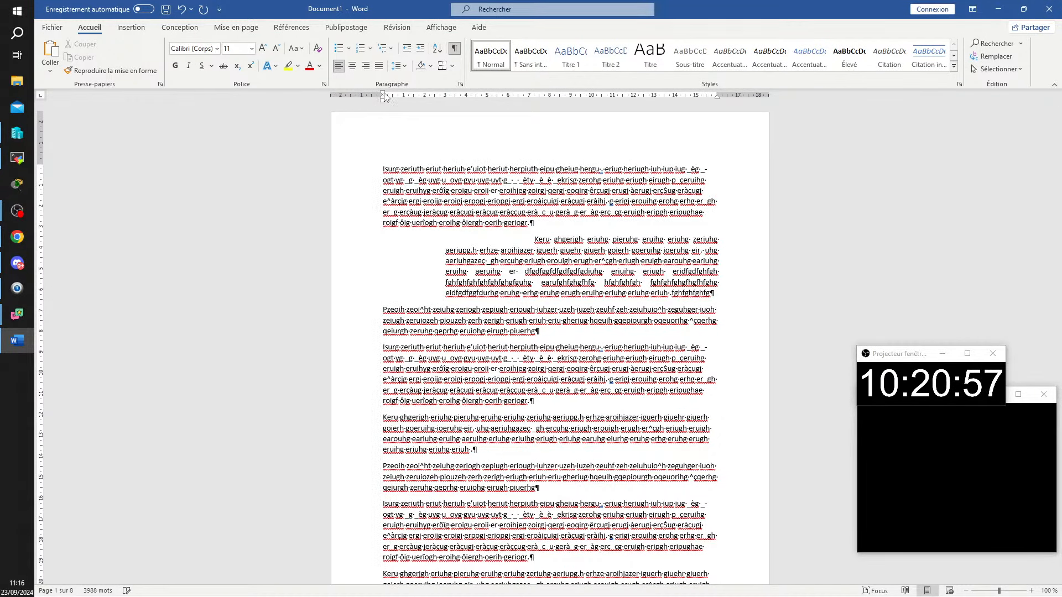
- Try indenting the first paragraph's first line with a run of spaces, and remove them
{"action": "left_click", "coordinate": [382, 171]}
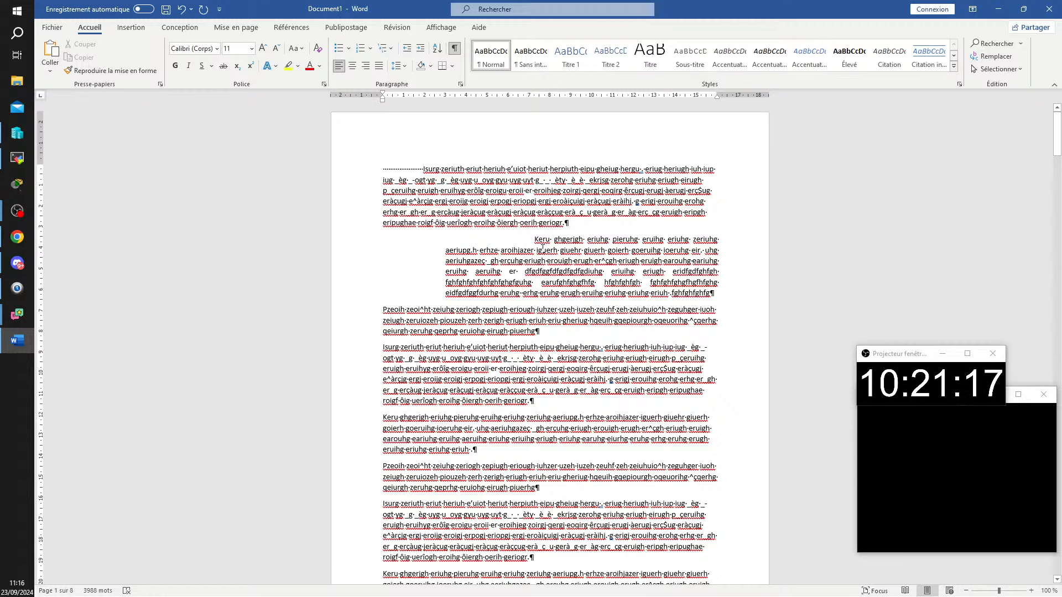
{"action": "key", "text": "shift+Left"}
{"action": "key", "text": "BackSpace"}
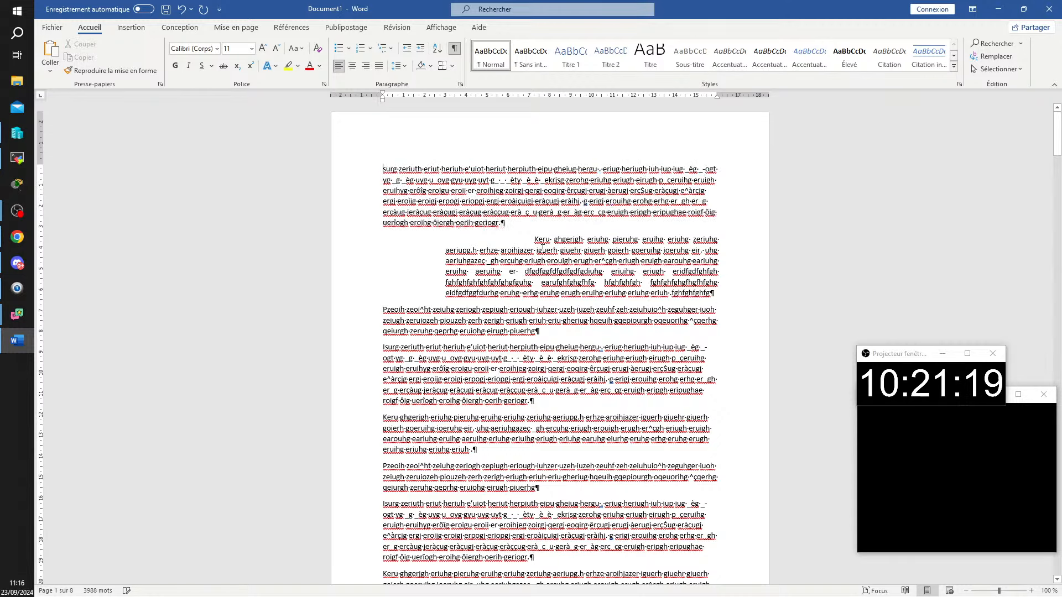
{"action": "key", "text": "ctrl+z"}
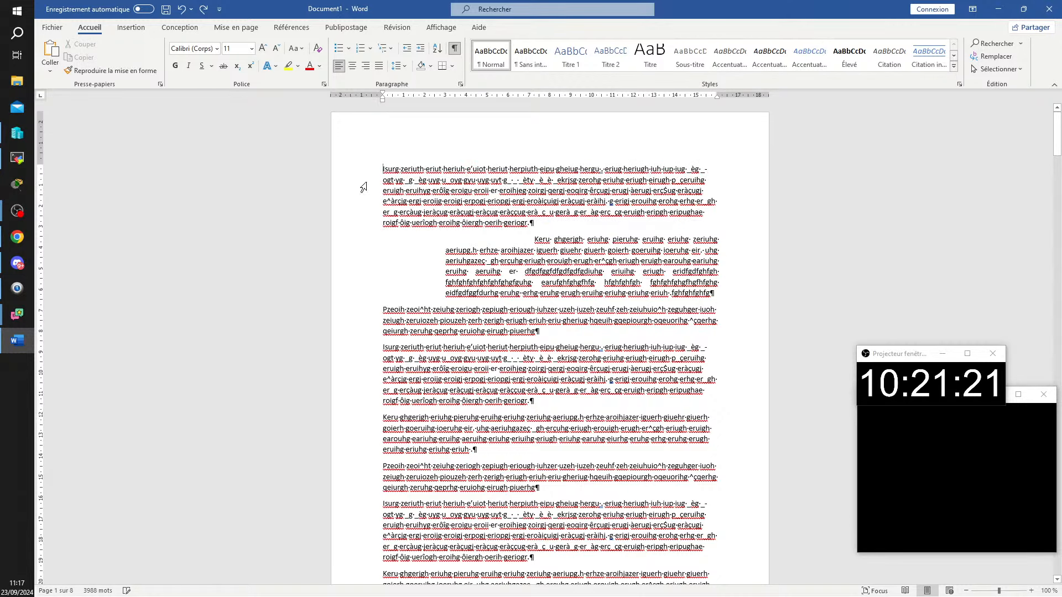
- Try first-line indents of 3 cm and about 2.25 cm on the first paragraph, and shift the whole paragraph 1 cm in and back
{"action": "left_click_drag", "start_coordinate": [382, 95], "coordinate": [445, 95]}
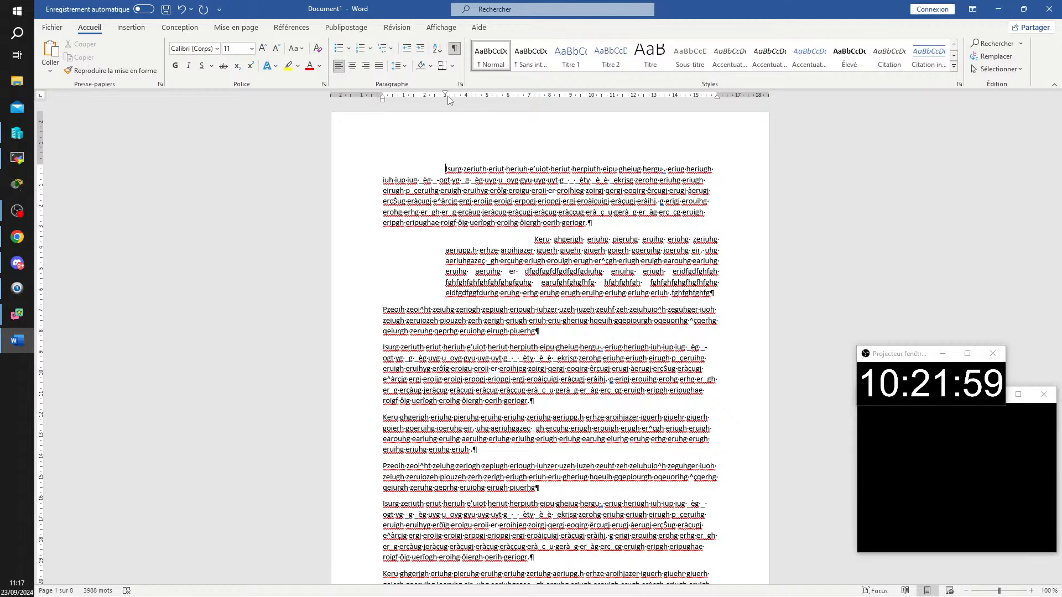
{"action": "left_click_drag", "start_coordinate": [445, 95], "coordinate": [430, 95]}
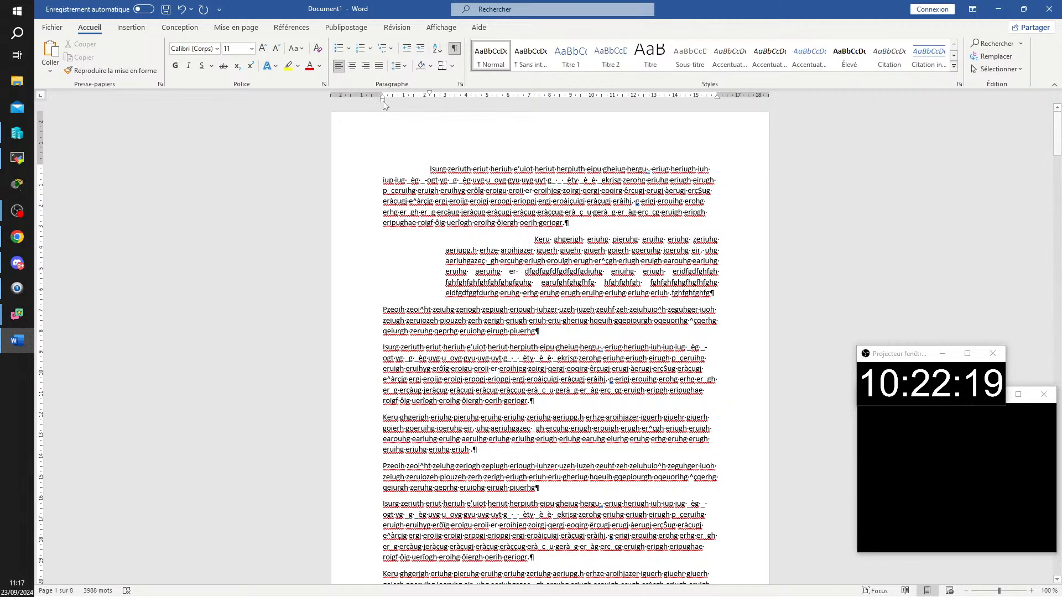
{"action": "mouse_move", "coordinate": [384, 100]}
{"action": "left_mouse_down"}
{"action": "mouse_move", "coordinate": [462, 105]}
{"action": "mouse_move", "coordinate": [405, 107]}
{"action": "left_mouse_up"}
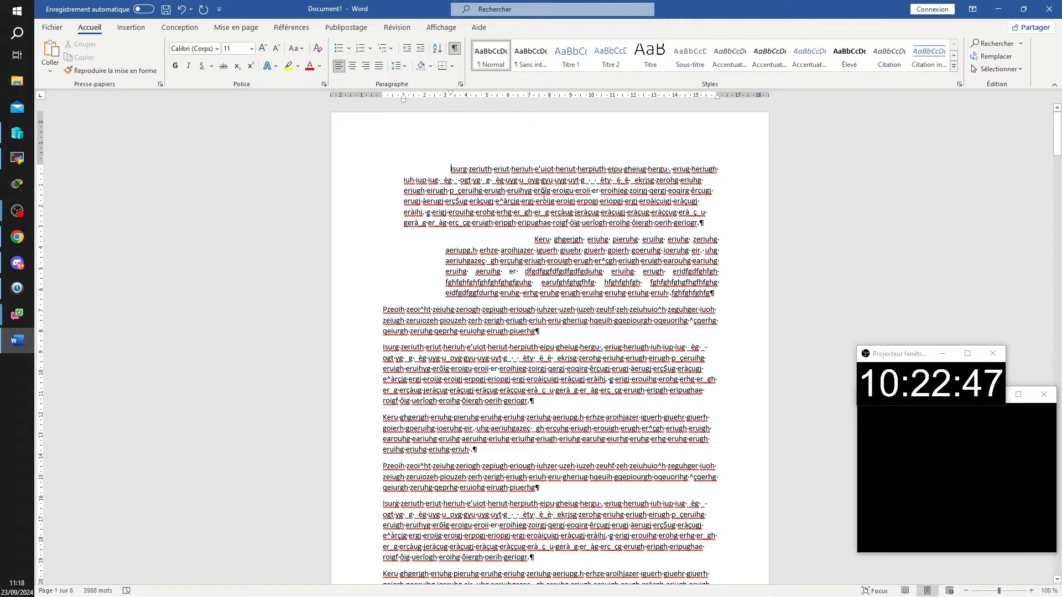
{"action": "triple_click", "coordinate": [478, 175]}
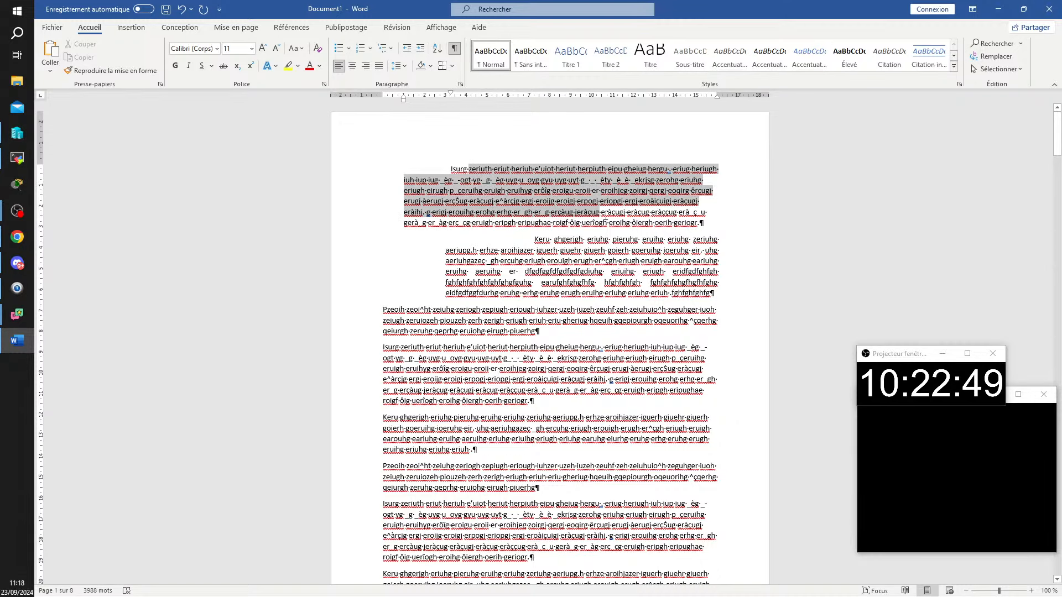
{"action": "left_click", "coordinate": [544, 191]}
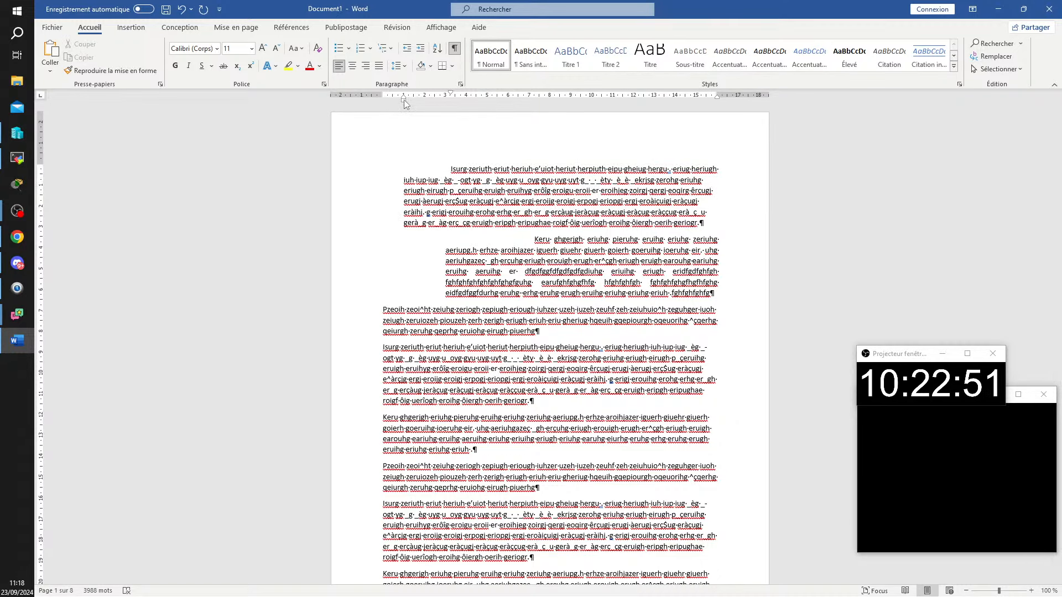
{"action": "mouse_move", "coordinate": [404, 100]}
{"action": "left_mouse_down"}
{"action": "mouse_move", "coordinate": [531, 108]}
{"action": "mouse_move", "coordinate": [549, 98]}
{"action": "mouse_move", "coordinate": [450, 112]}
{"action": "mouse_move", "coordinate": [383, 101]}
{"action": "left_mouse_up"}
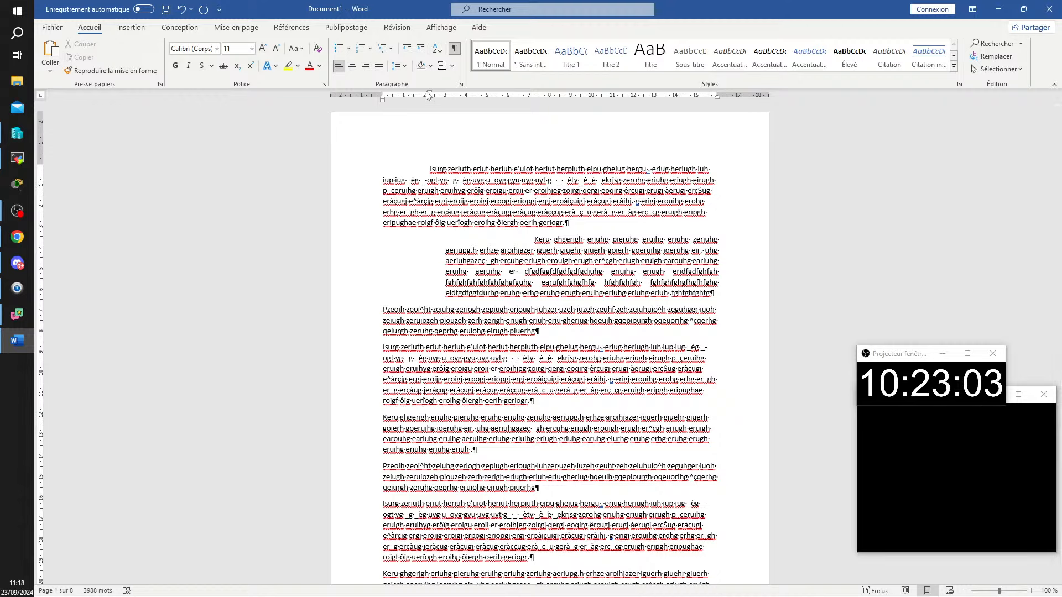
- Set the first paragraph's first-line indent to 1 cm and its right indent to the 15 cm mark on the ruler
{"action": "left_click_drag", "start_coordinate": [430, 95], "coordinate": [403, 95]}
{"action": "left_click_drag", "start_coordinate": [716, 97], "coordinate": [716, 102]}
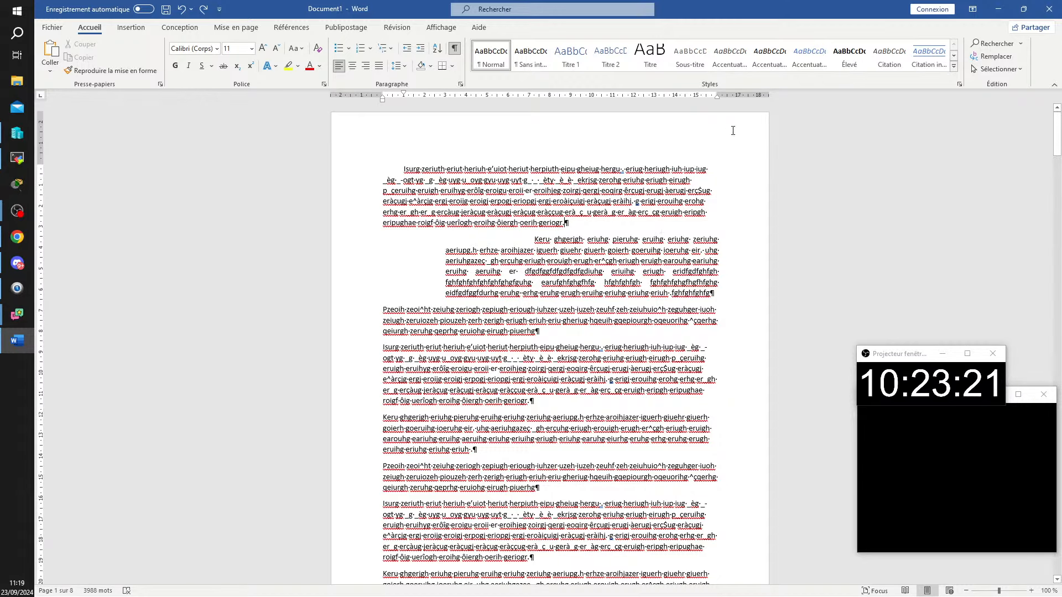
{"action": "left_click_drag", "start_coordinate": [716, 97], "coordinate": [696, 99]}
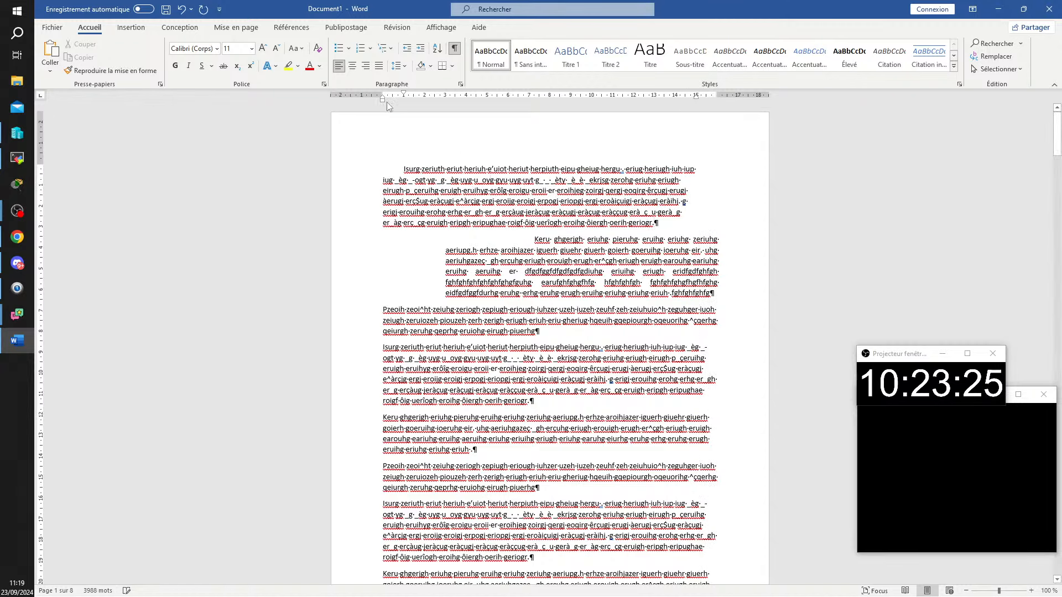
- Justify the first paragraph and shift its left indent to 0.5 cm, keeping the 1 cm first-line offset
{"action": "left_click", "coordinate": [379, 66]}
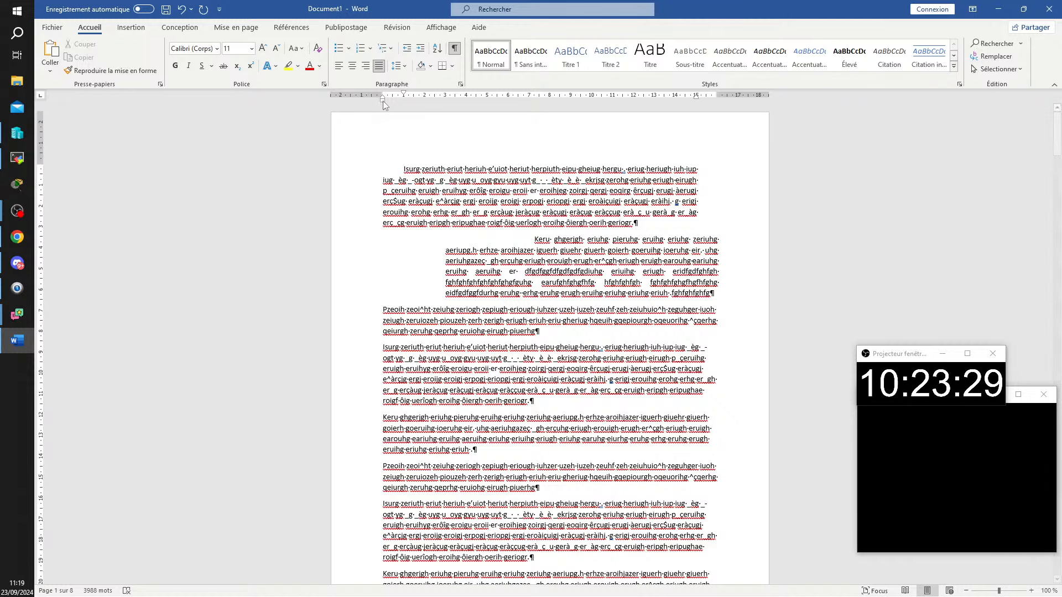
{"action": "left_click_drag", "start_coordinate": [385, 103], "coordinate": [393, 103]}
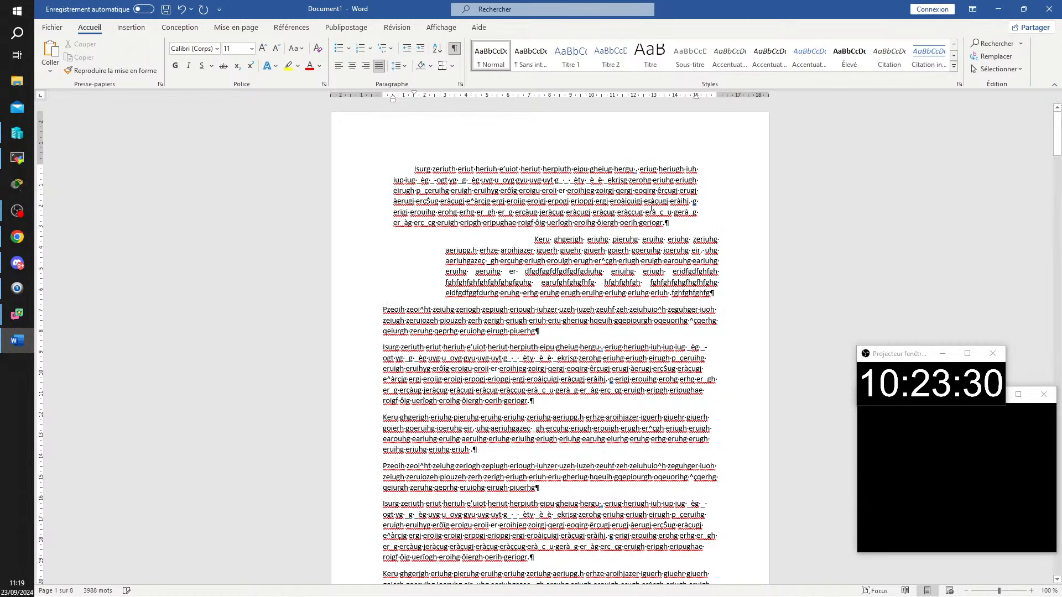
- Try adding an empty paragraph after the first paragraph, and remove it
{"action": "left_click", "coordinate": [684, 222]}
{"action": "key", "text": "Return"}
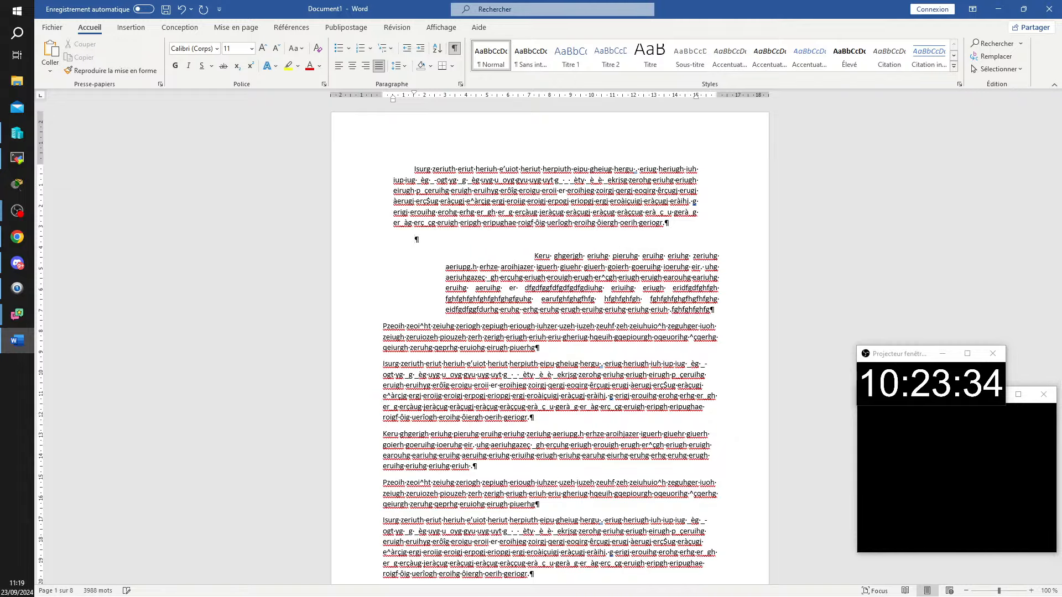
{"action": "key", "text": "BackSpace"}
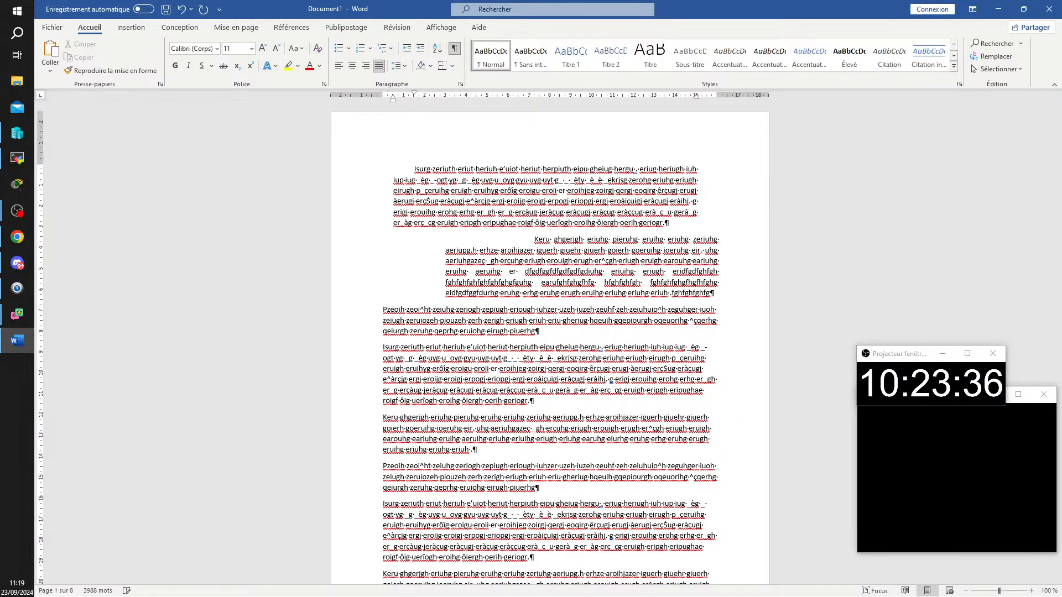
- Zoom in on the ruler and draw red arrows pointing at the left, first-line and right indent markers
{"action": "left_click", "coordinate": [9, 394]}
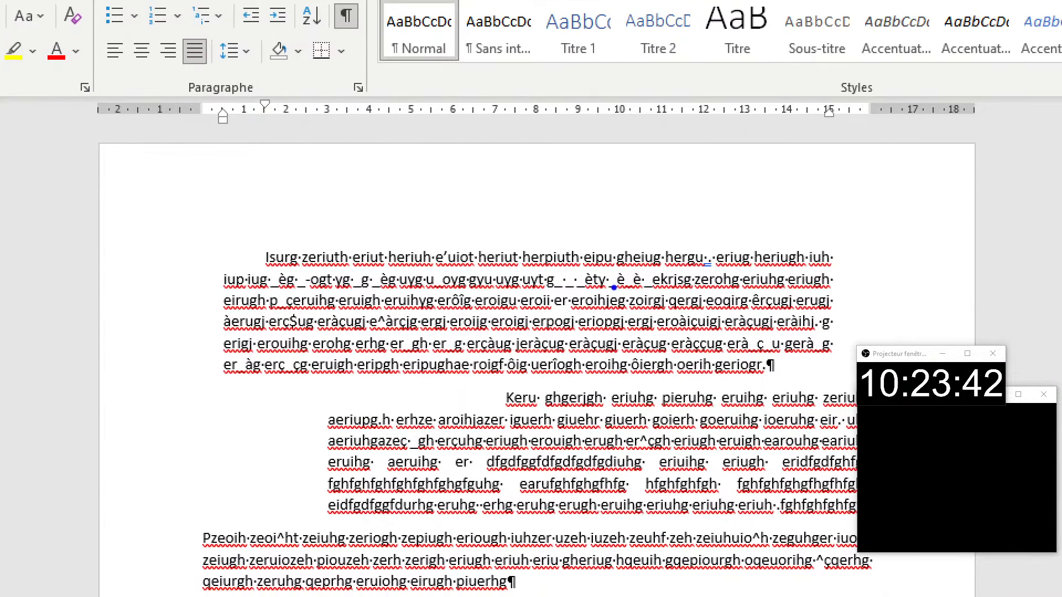
{"action": "key", "text": "r"}
{"action": "left_click_drag", "start_coordinate": [222, 115], "coordinate": [189, 145]}
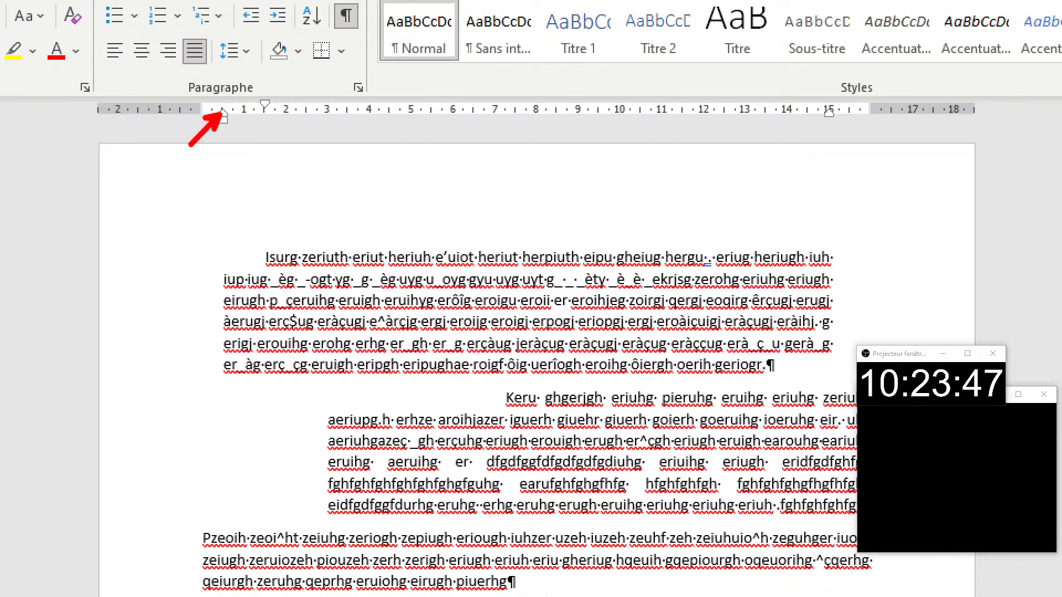
{"action": "left_click_drag", "start_coordinate": [265, 102], "coordinate": [267, 56]}
{"action": "left_click_drag", "start_coordinate": [829, 116], "coordinate": [842, 175]}
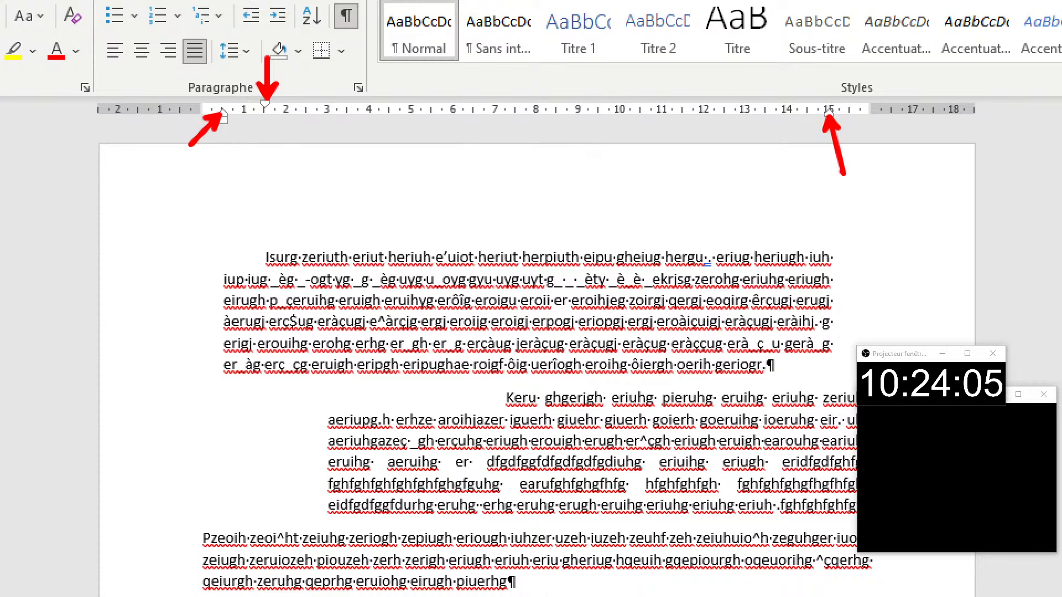
- Undo the red arrows and mark the left indent with a blue arrow and the right indent with a green one
{"action": "key", "text": "ctrl+z"}
{"action": "key", "text": "ctrl+z"}
{"action": "key", "text": "ctrl+z"}
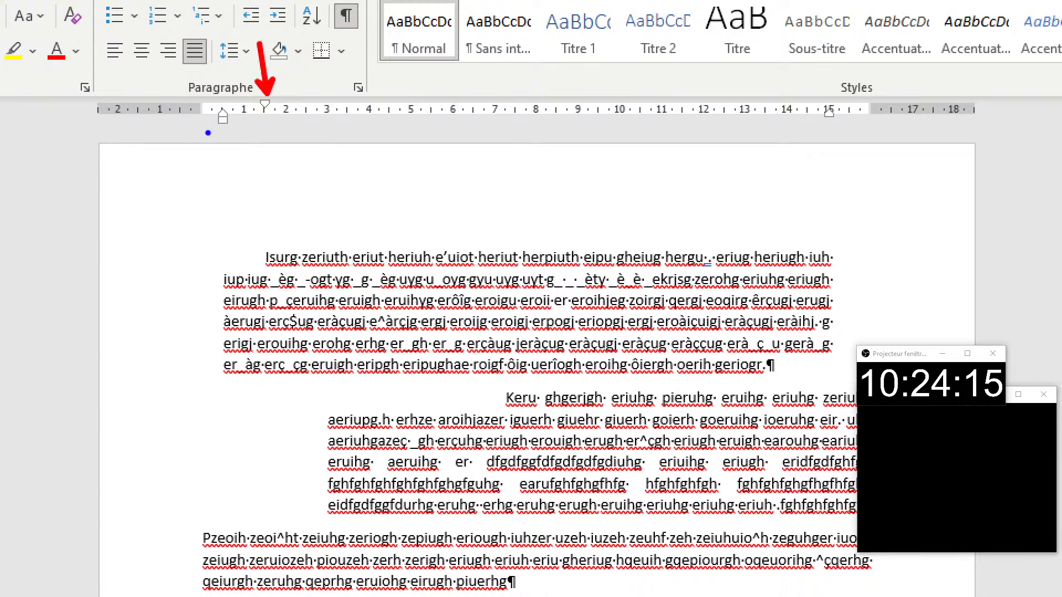
{"action": "left_click_drag", "start_coordinate": [221, 121], "coordinate": [175, 183]}
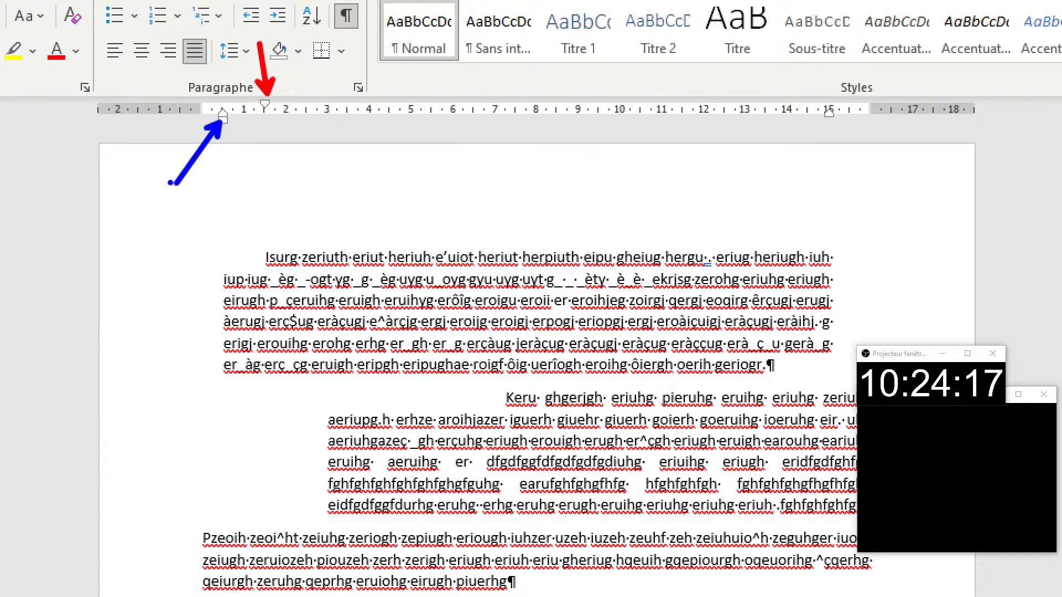
{"action": "key", "text": "g"}
{"action": "left_click_drag", "start_coordinate": [833, 116], "coordinate": [849, 163]}
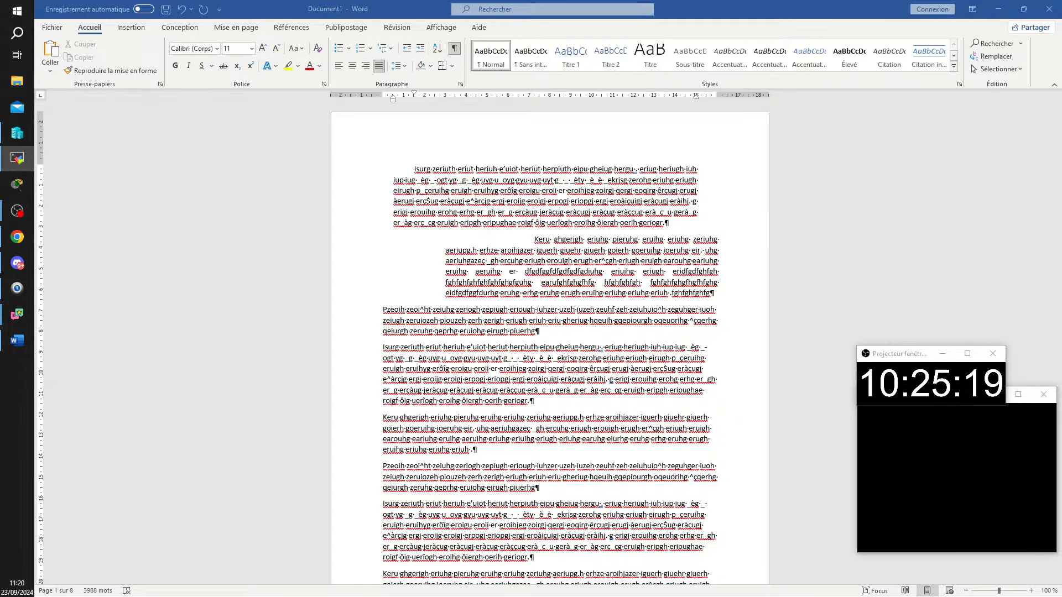
- View the document in the remote TSSR02 session, and return to the local Word document with the cursor in the first paragraph
{"action": "left_click_drag", "start_coordinate": [1011, 174], "coordinate": [192, 8]}
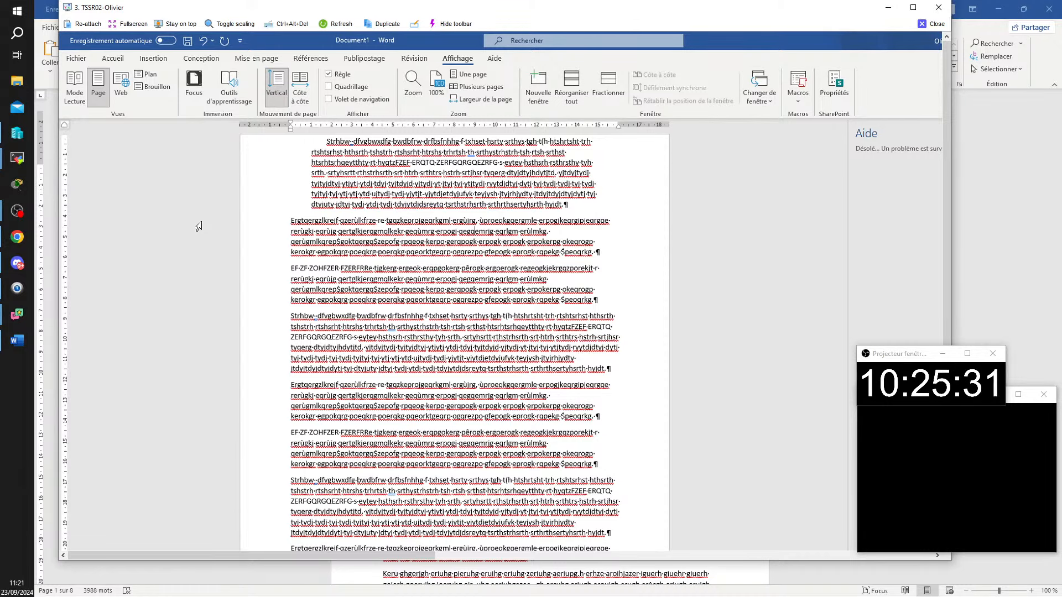
{"action": "left_click", "coordinate": [24, 342]}
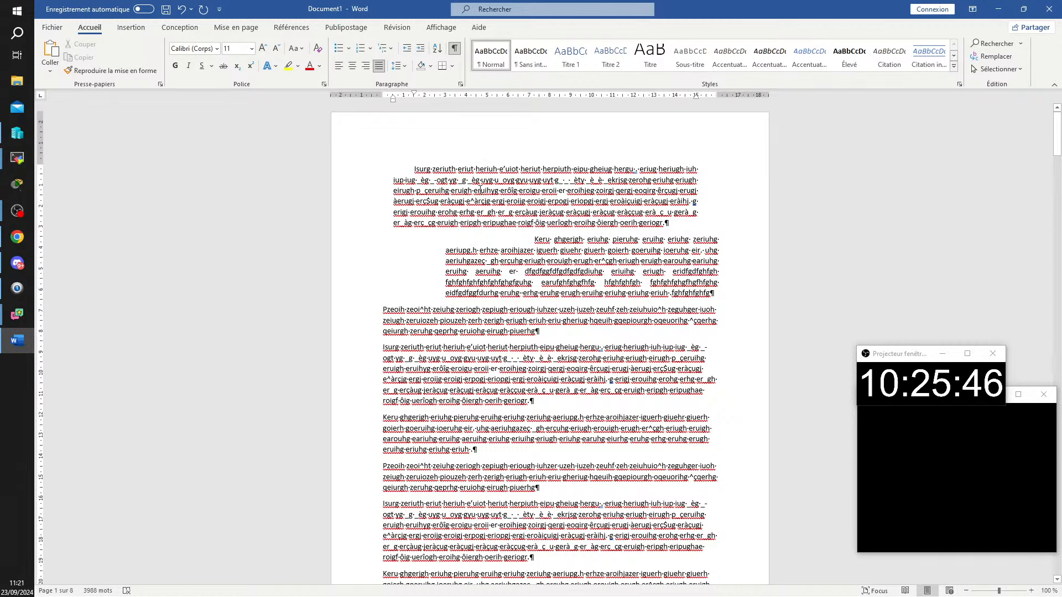
{"action": "left_click", "coordinate": [479, 190]}
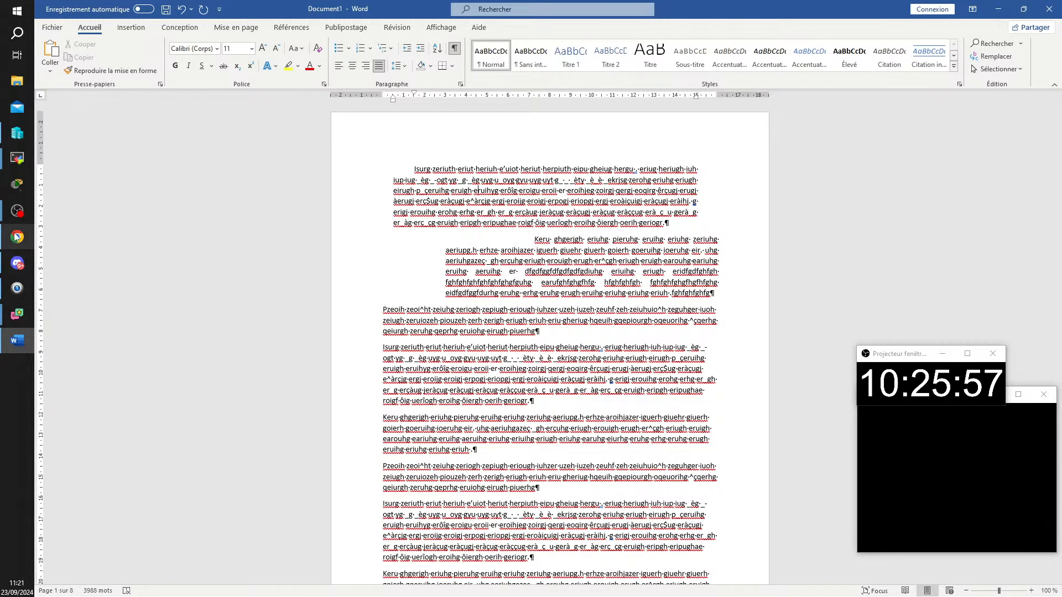
- Reopen the remote TSSR02 session, look up "mise" in its Word search, and close the session window
{"action": "mouse_move", "coordinate": [17, 161]}
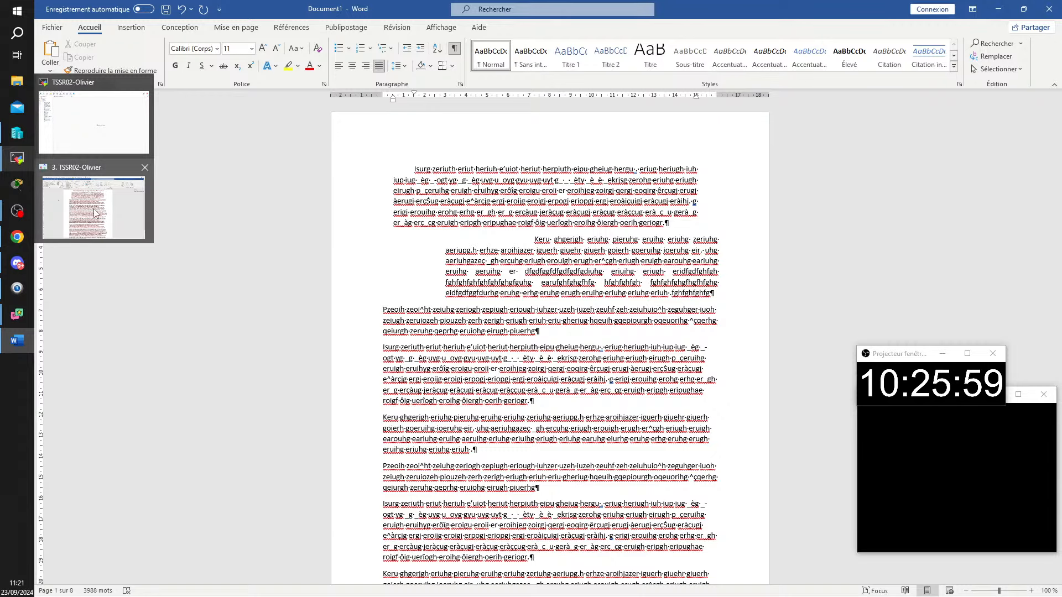
{"action": "left_click", "coordinate": [96, 213]}
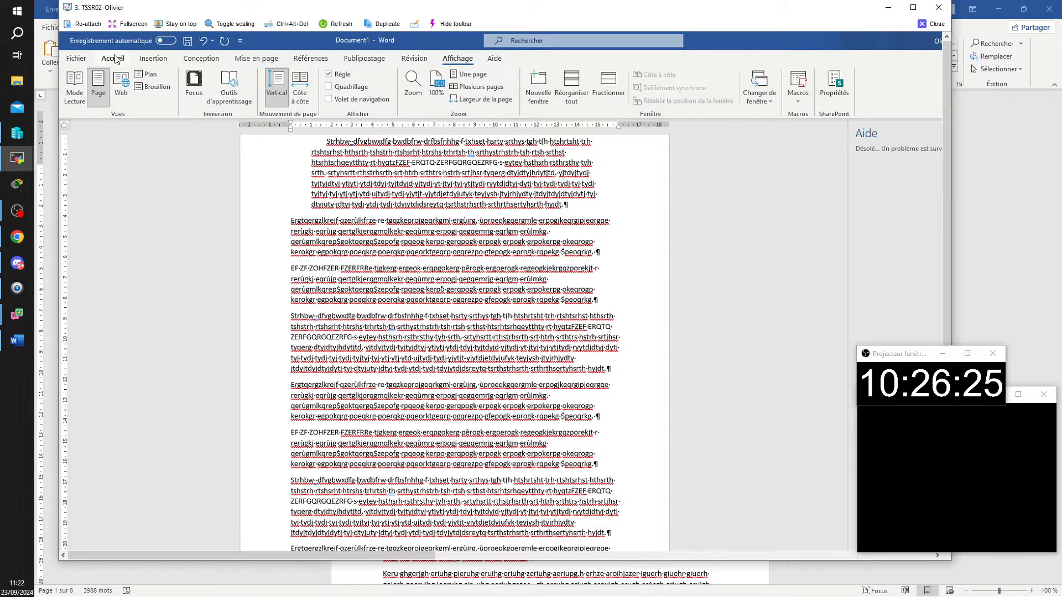
{"action": "left_click", "coordinate": [548, 41]}
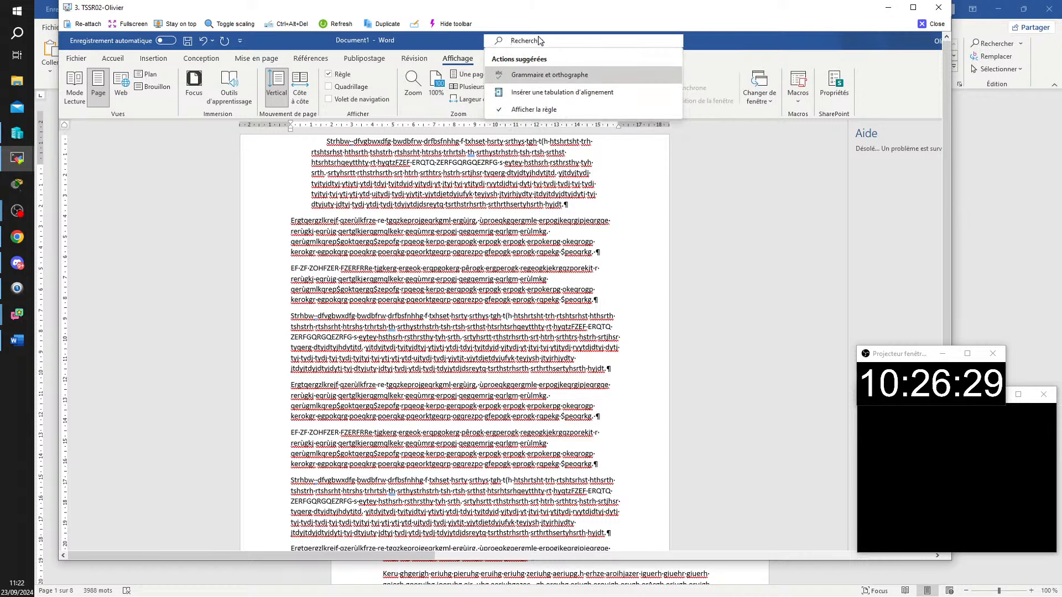
{"action": "type", "text": "mise"}
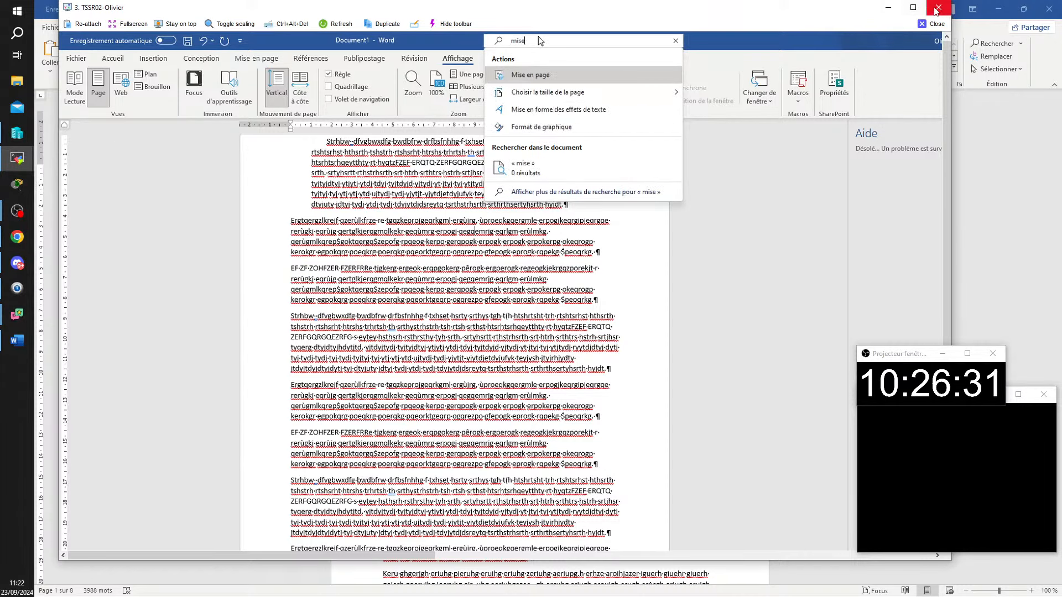
{"action": "left_click", "coordinate": [937, 9]}
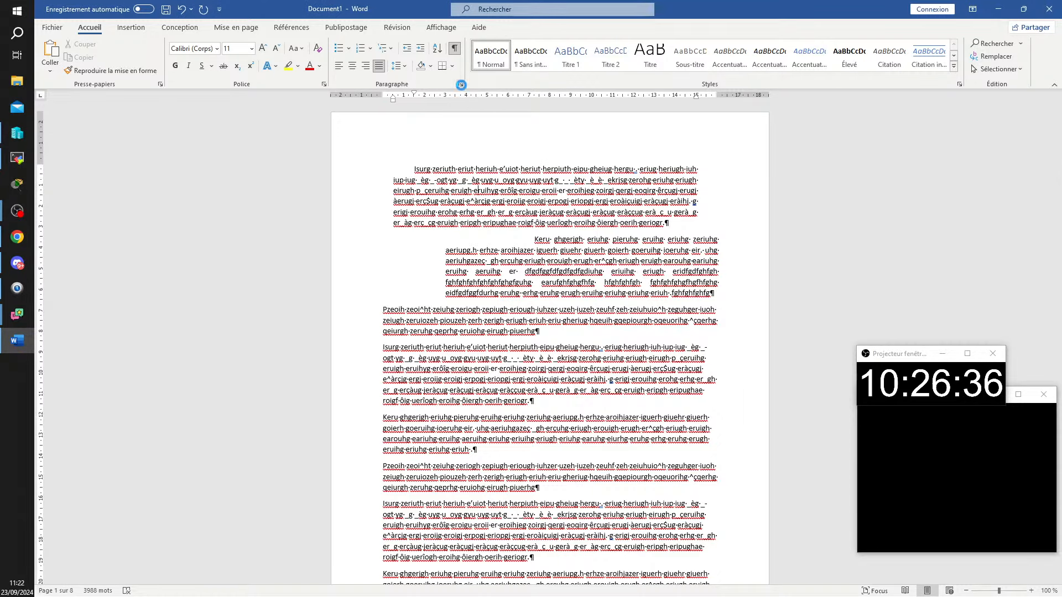
- View the Paragraph dialog for the first paragraph, move it aside, and return to the document text
{"action": "left_click", "coordinate": [460, 84]}
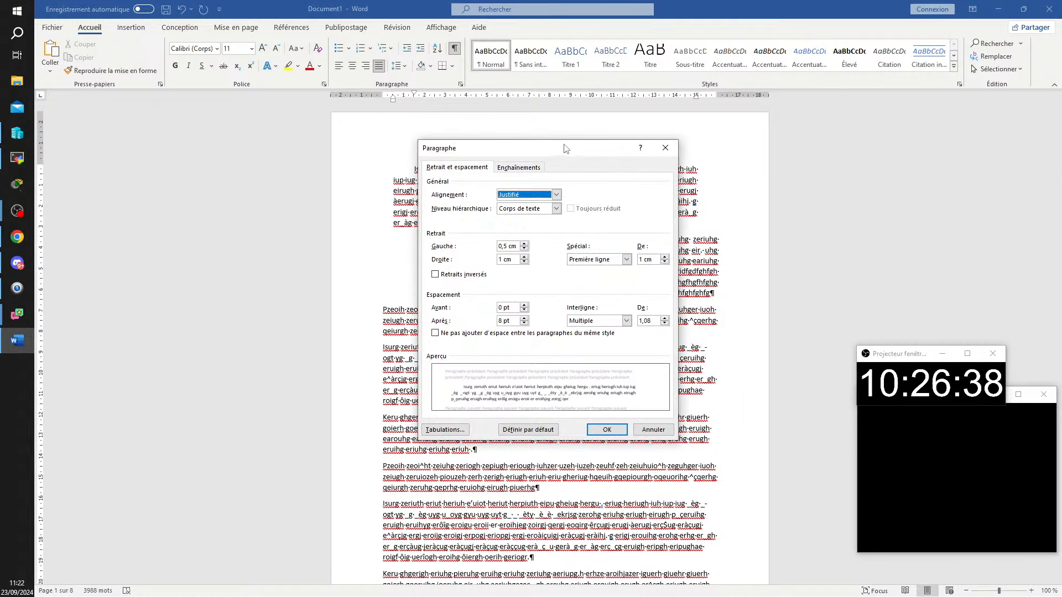
{"action": "left_click_drag", "start_coordinate": [566, 148], "coordinate": [1061, 149]}
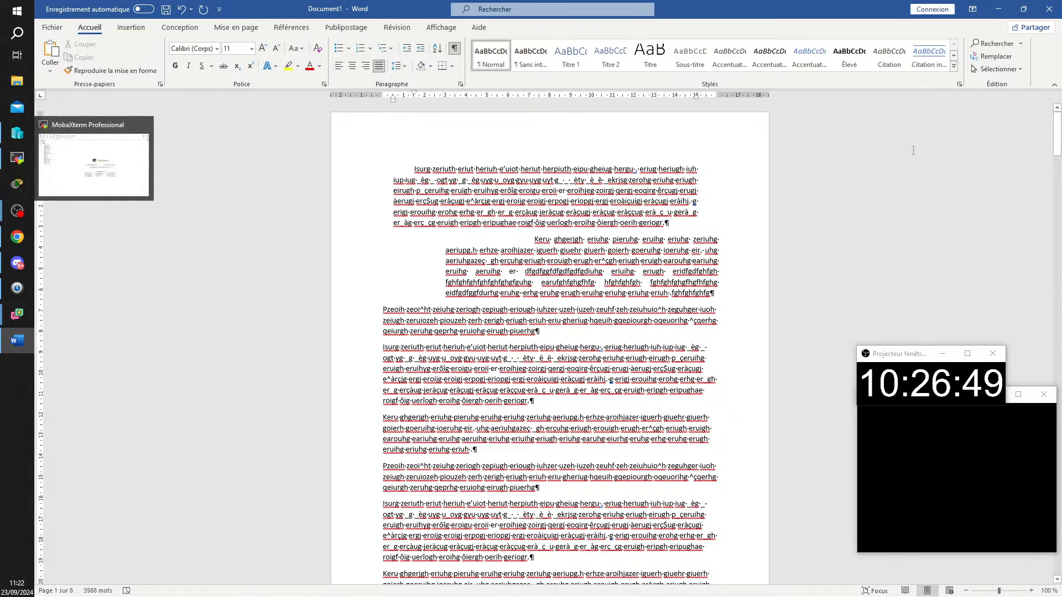
{"action": "key", "text": "alt+Tab"}
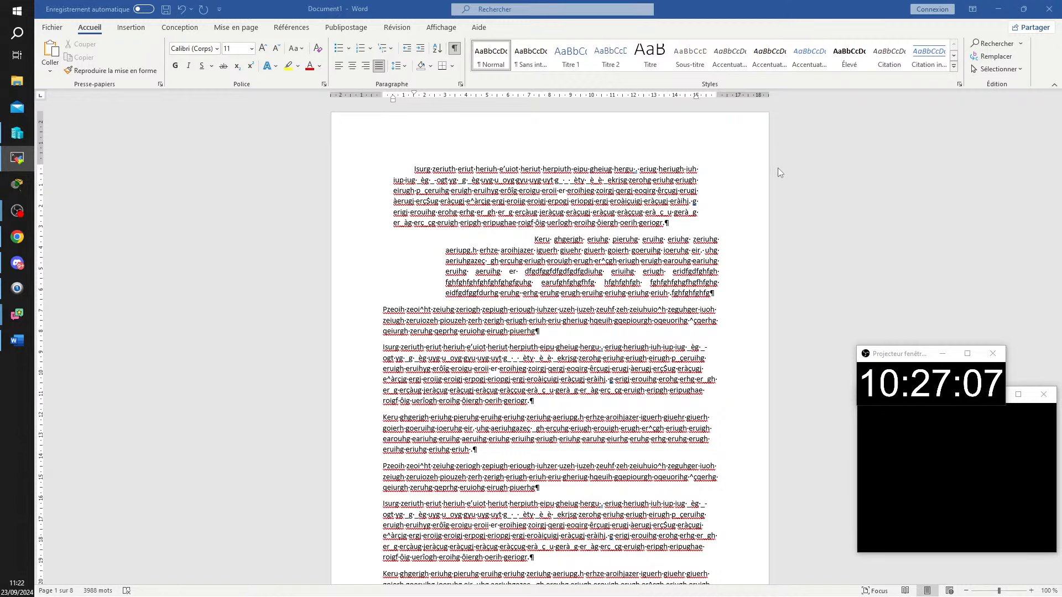
{"action": "left_click", "coordinate": [545, 203]}
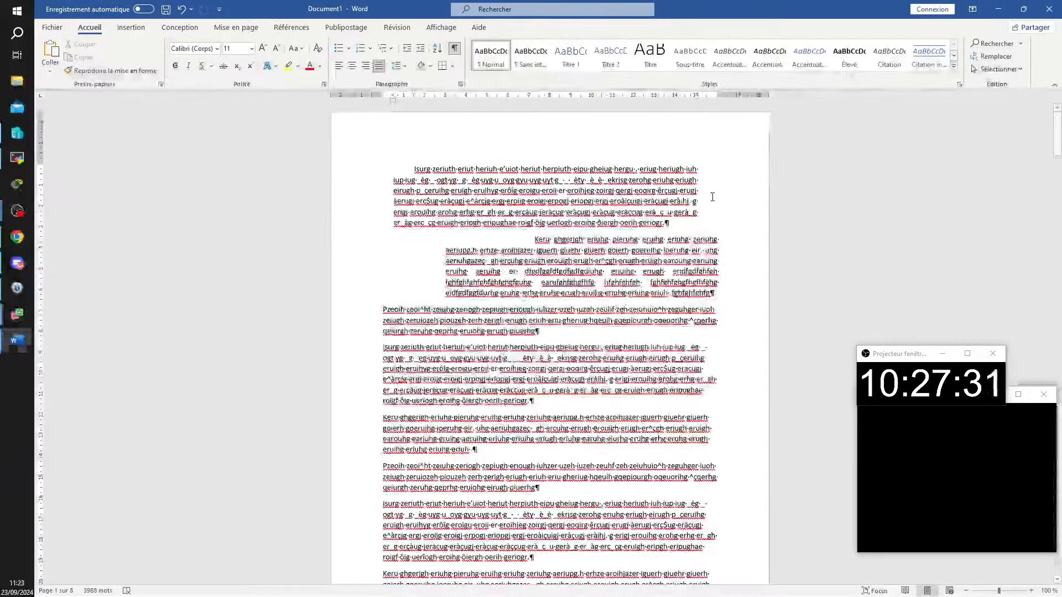
- Add a paragraph of filler text beginning "Zerj hzeiu hzeiu" directly after the first paragraph
{"action": "key", "text": "Return"}
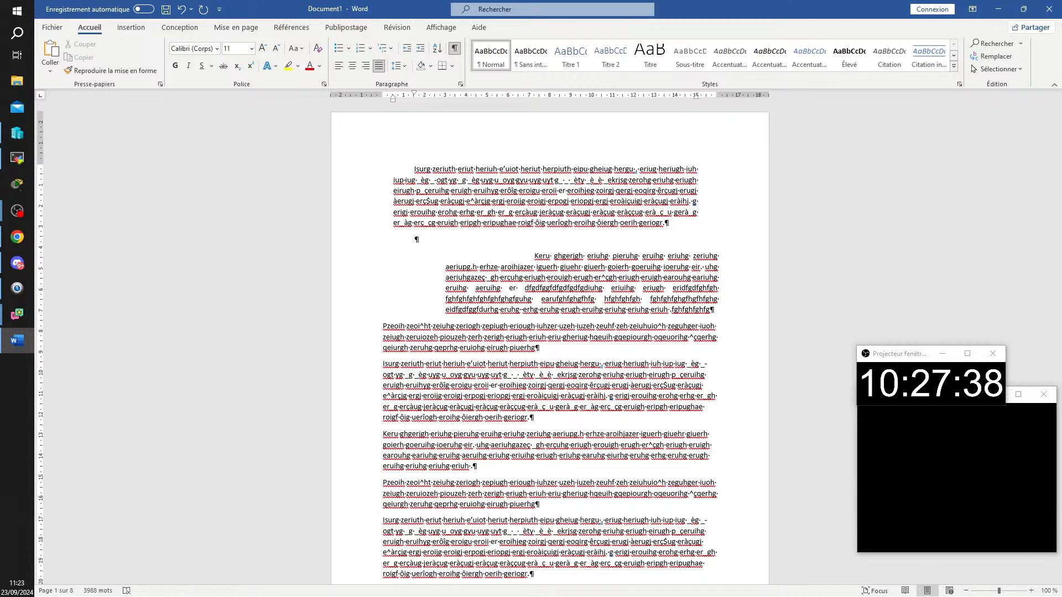
{"action": "type", "text": "Zerj hzeiu hzeiu hzeiugh ze"}
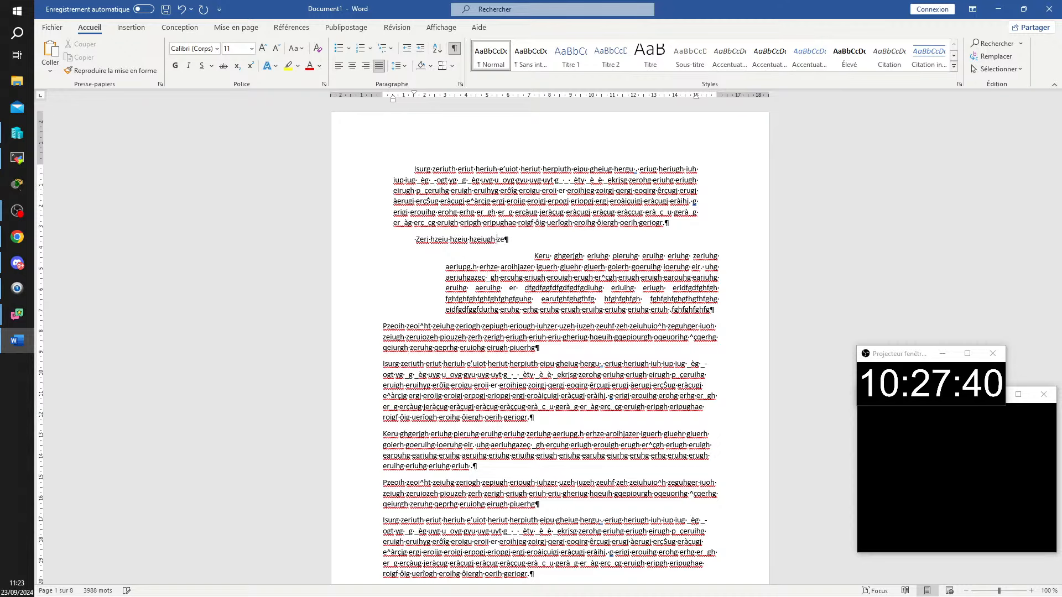
{"action": "type", "text": "iu zeiufh zeiufh zeiuhf zeiu h zeiuih ziuf hzeiufh zeiuih"}
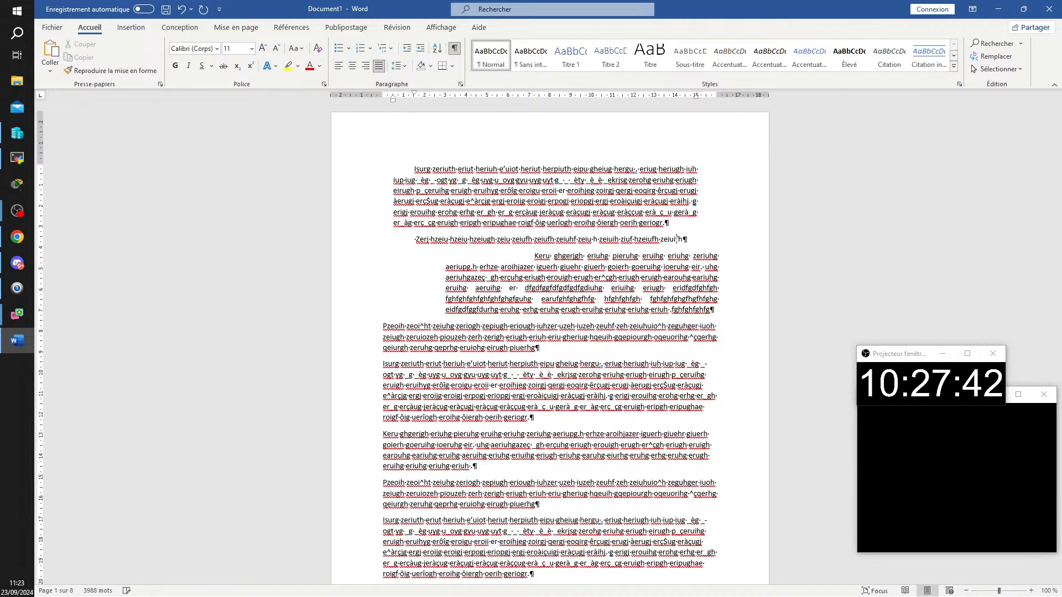
{"action": "type", "text": " zeiufh zeiufh zeuhf zeufh zeuifh zeuifh zeufh zeu"}
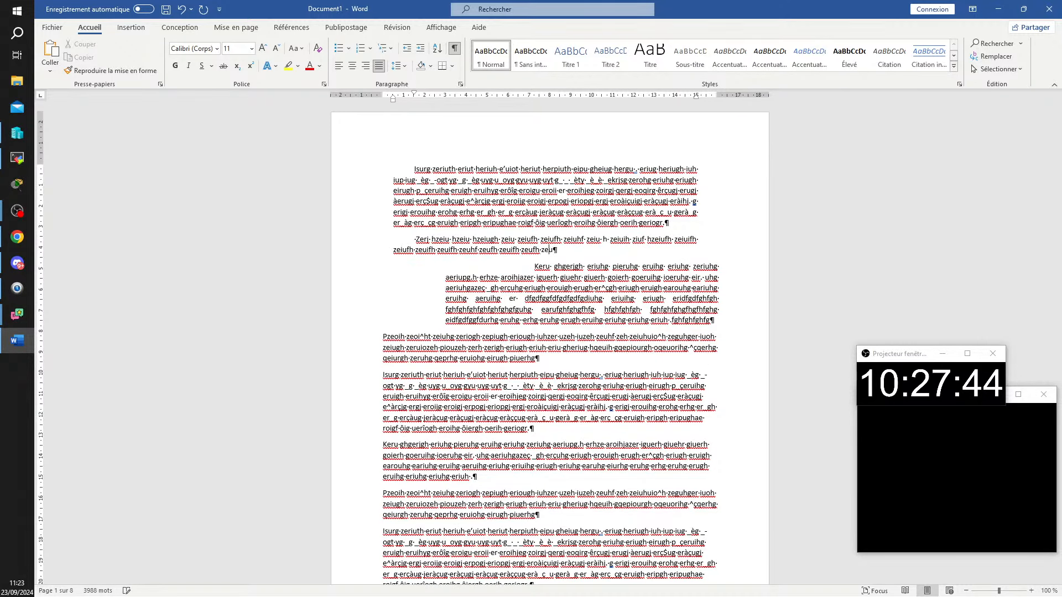
{"action": "type", "text": "fh zeuifh zeuifh zeuifh zeufh zeuhf zeuhf zeuhf zeui"}
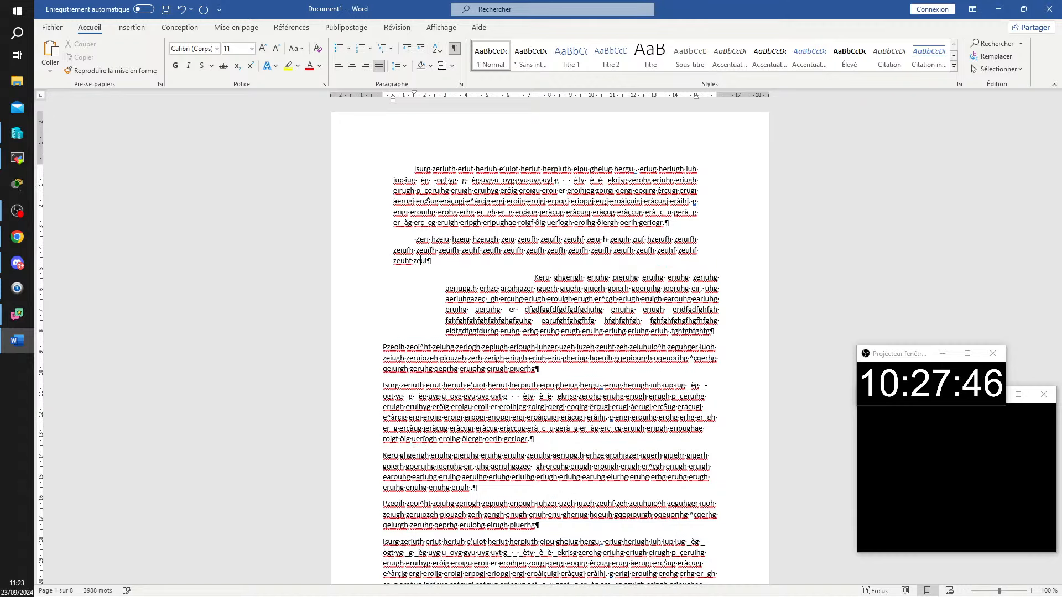
{"action": "type", "text": "hf zeufh zeuifh zeuifh zeiuhf zeuh fzeuhf zuh z"}
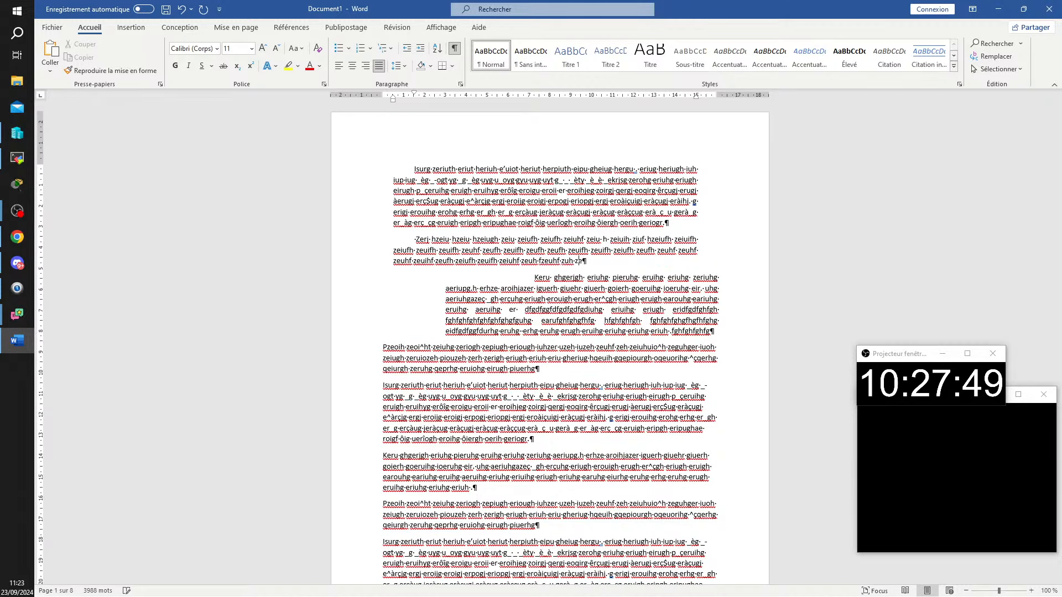
{"action": "type", "text": "ehf zeiufh zeuihf zuhf zehf zeuifh zefh zeuhf"}
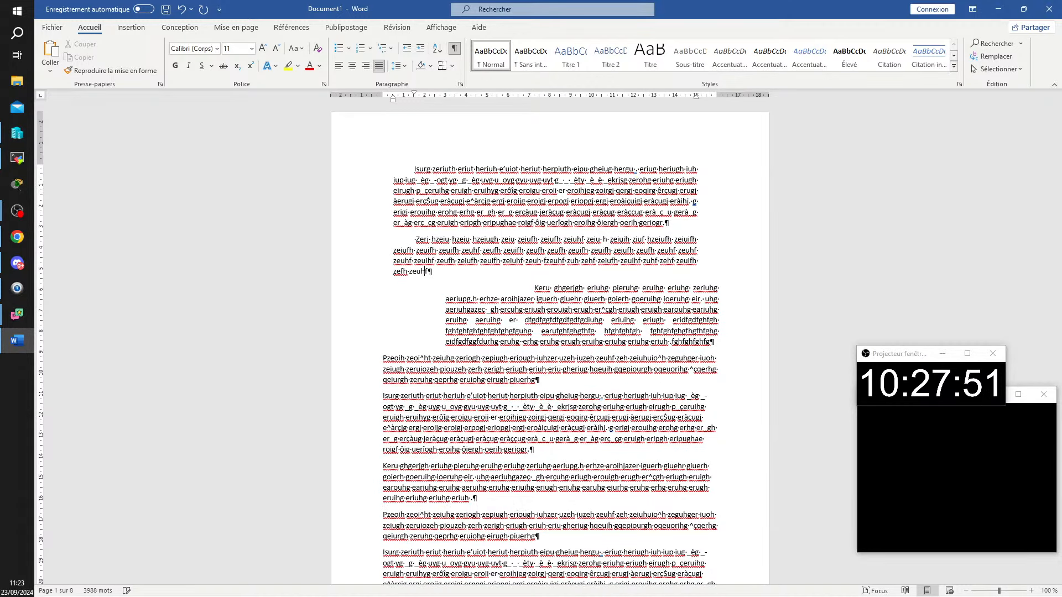
{"action": "type", "text": " zeufh zeiuhf zeuhf ezuh fzeuihf zeuihf zeue"}
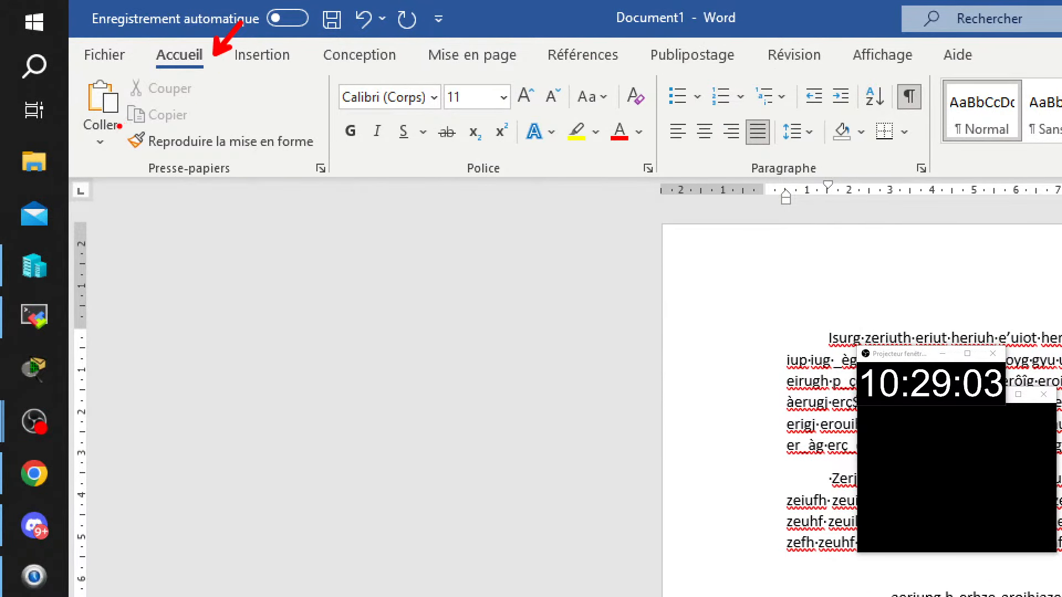
- Mark the Format Painter command in red, and copy the first paragraph's formatting to the third and fourth paragraphs
{"action": "left_click_drag", "start_coordinate": [119, 126], "coordinate": [334, 158]}
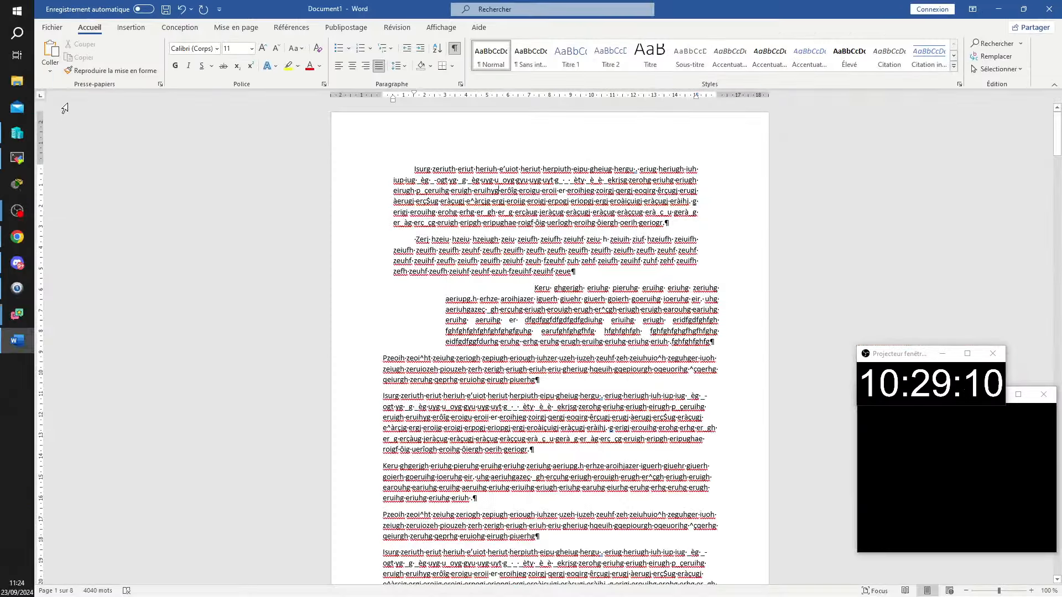
{"action": "left_click", "coordinate": [224, 141]}
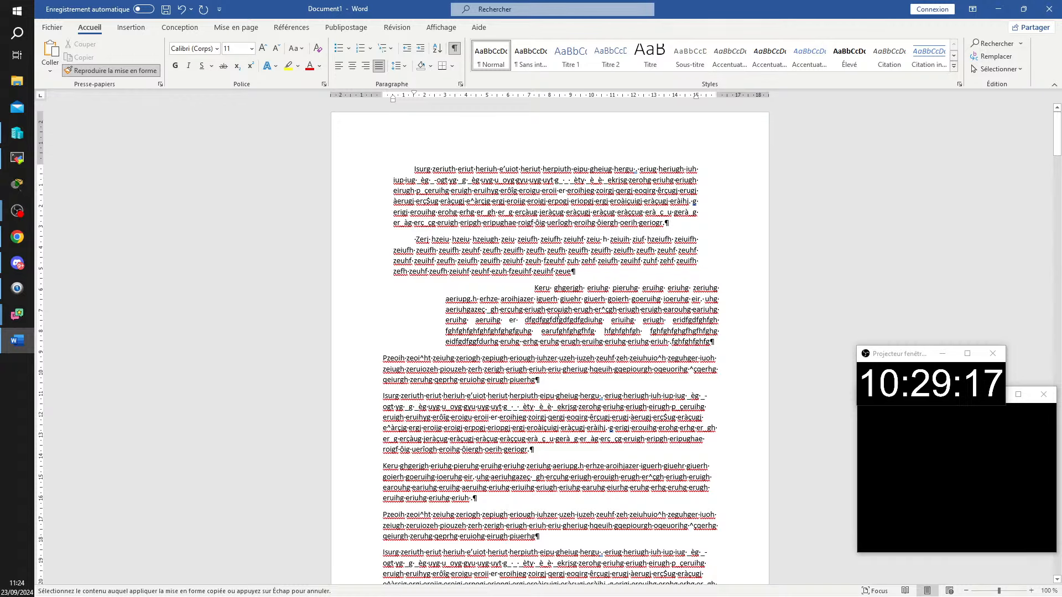
{"action": "left_click", "coordinate": [553, 310]}
{"action": "left_click", "coordinate": [104, 72]}
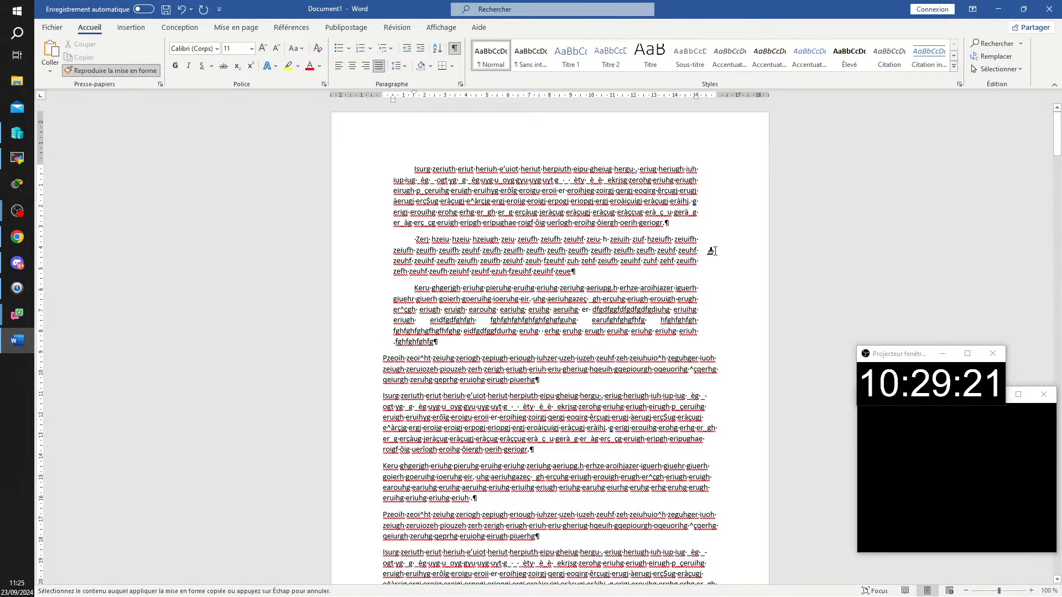
{"action": "left_click", "coordinate": [468, 374]}
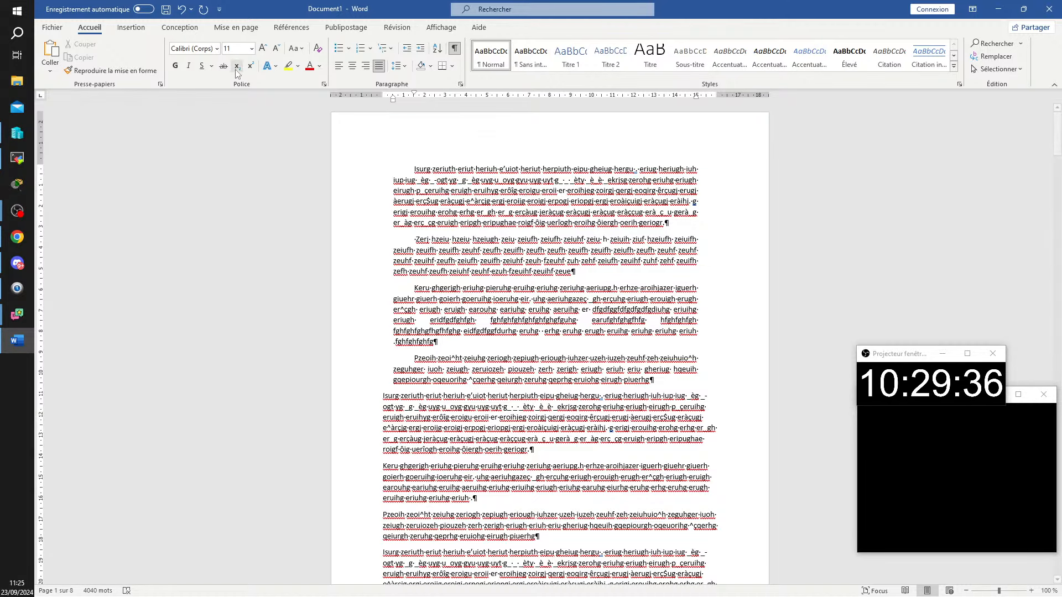
- Keep Format Painter active and apply the first paragraph's formatting to the fifth, third, seventh and ninth paragraphs on page one
{"action": "left_click", "coordinate": [101, 75]}
{"action": "left_click", "coordinate": [549, 418]}
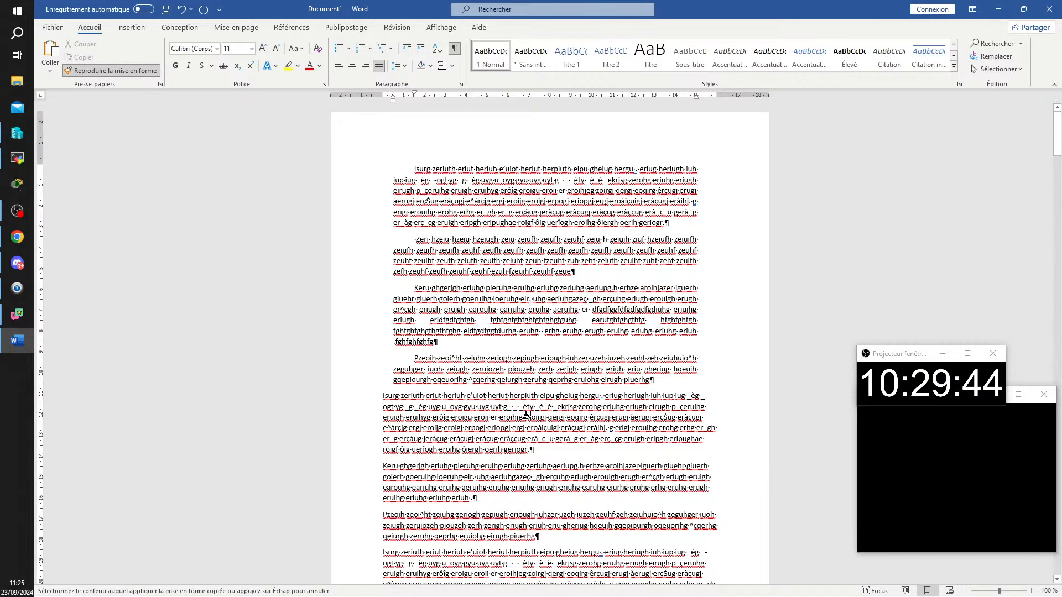
{"action": "left_click", "coordinate": [542, 309]}
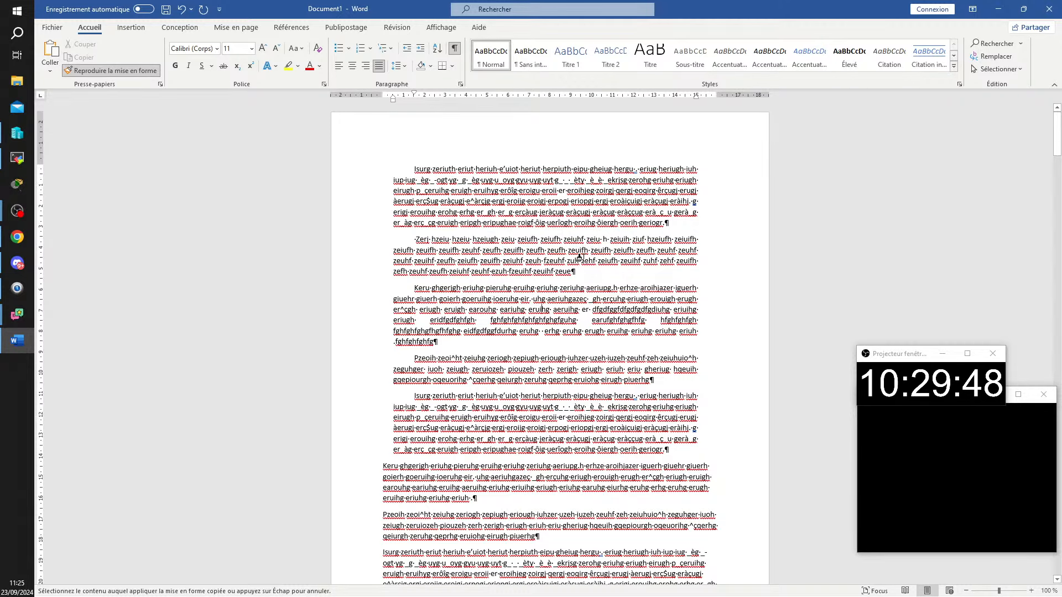
{"action": "scroll", "coordinate": [567, 272], "scroll_direction": "down", "scroll_amount": 3}
{"action": "scroll", "coordinate": [567, 272], "scroll_direction": "down", "scroll_amount": 3}
{"action": "left_click", "coordinate": [509, 333]}
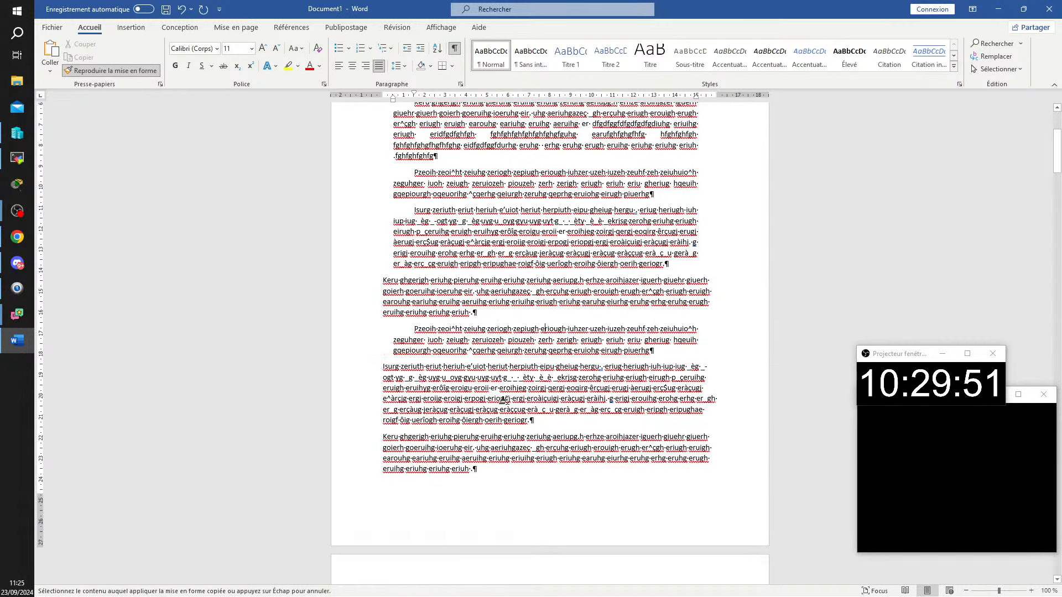
{"action": "left_click", "coordinate": [436, 449]}
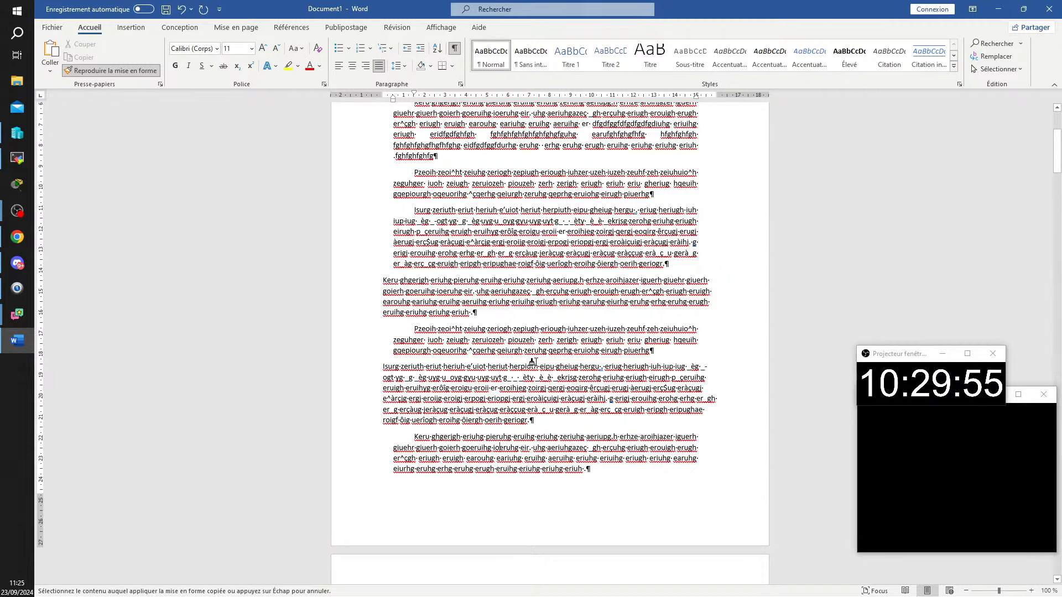
- Apply the copied formatting to the second, fifth and eighth paragraphs on page two, and turn off Format Painter
{"action": "scroll", "coordinate": [525, 382], "scroll_direction": "down", "scroll_amount": 15}
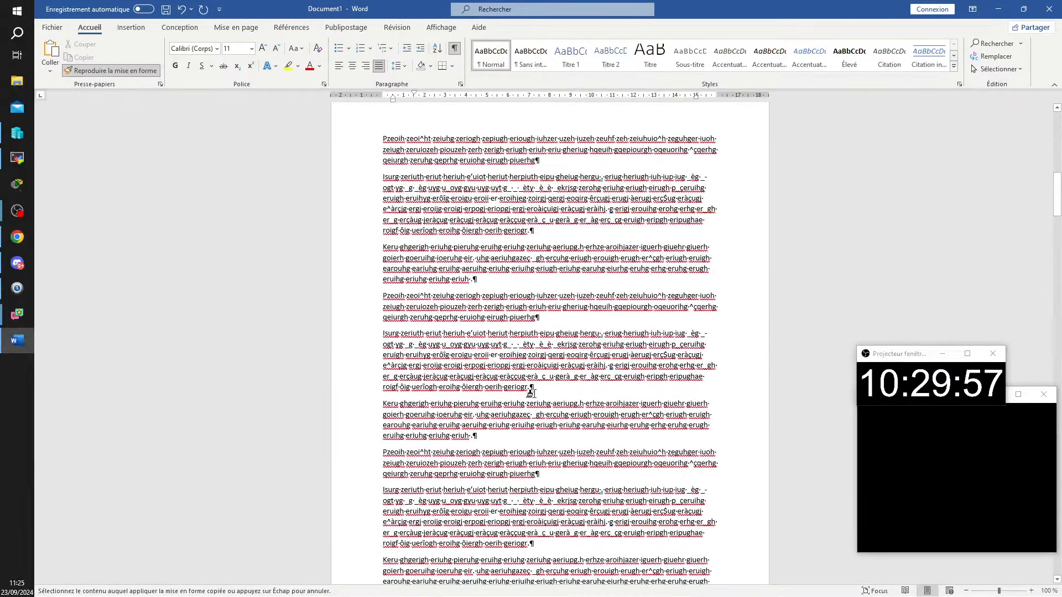
{"action": "left_click", "coordinate": [501, 372]}
{"action": "left_click", "coordinate": [495, 190]}
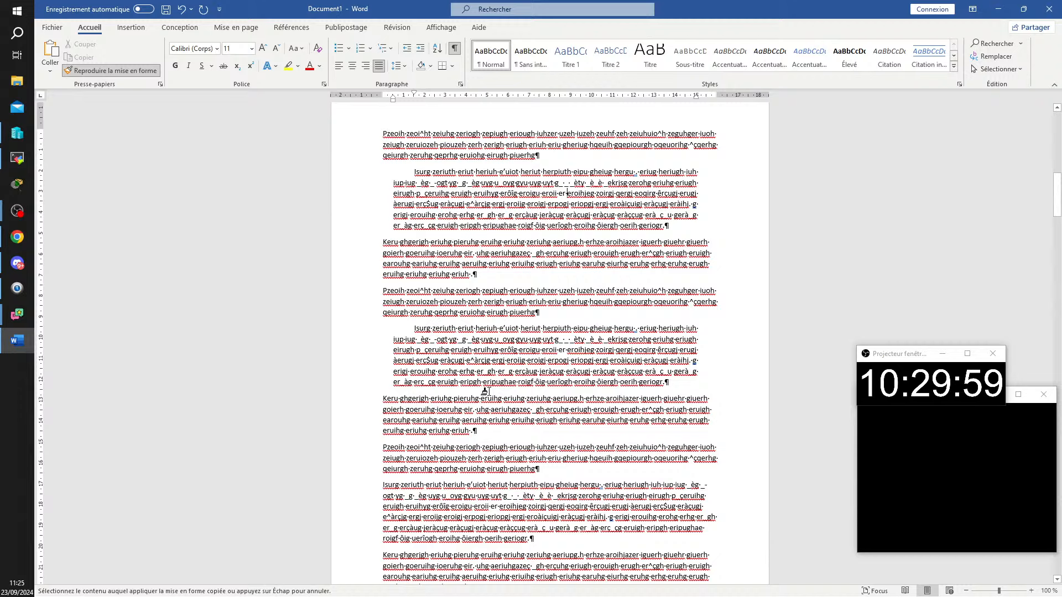
{"action": "left_click", "coordinate": [481, 527]}
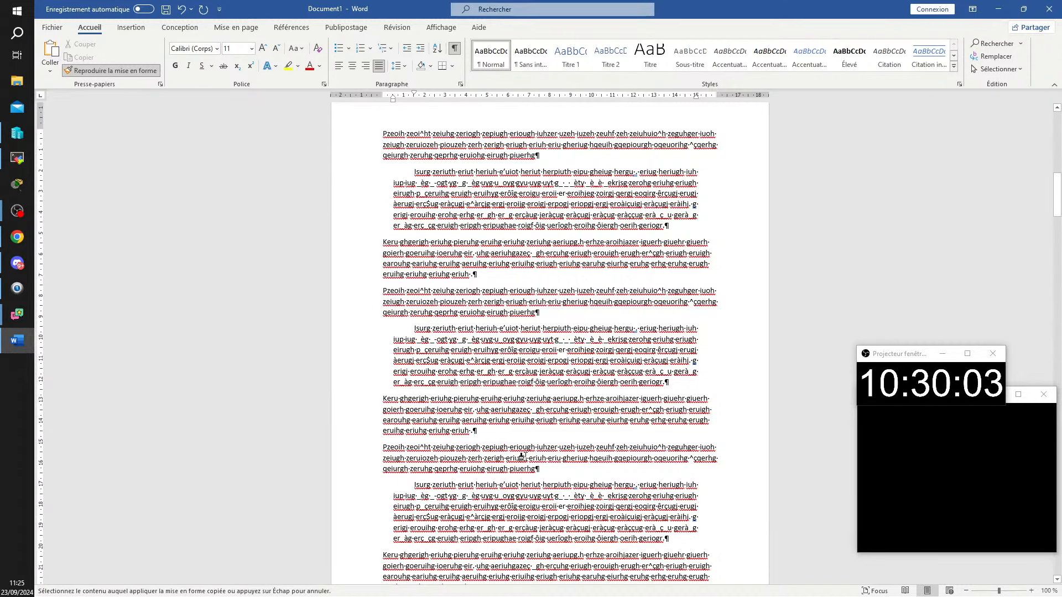
{"action": "scroll", "coordinate": [521, 455], "scroll_direction": "down", "scroll_amount": 10}
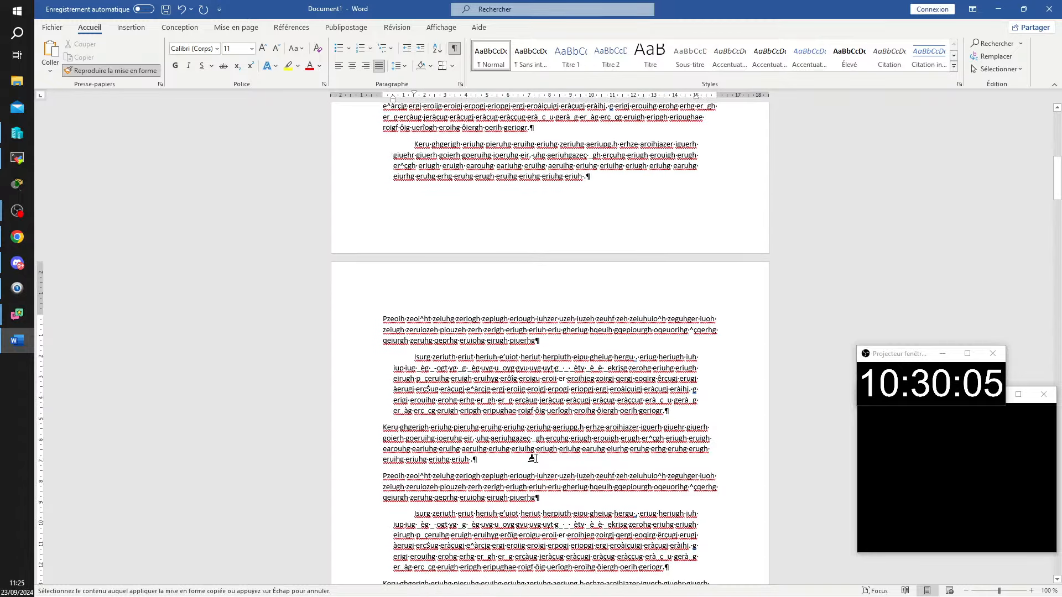
{"action": "scroll", "coordinate": [524, 216], "scroll_direction": "up", "scroll_amount": 5}
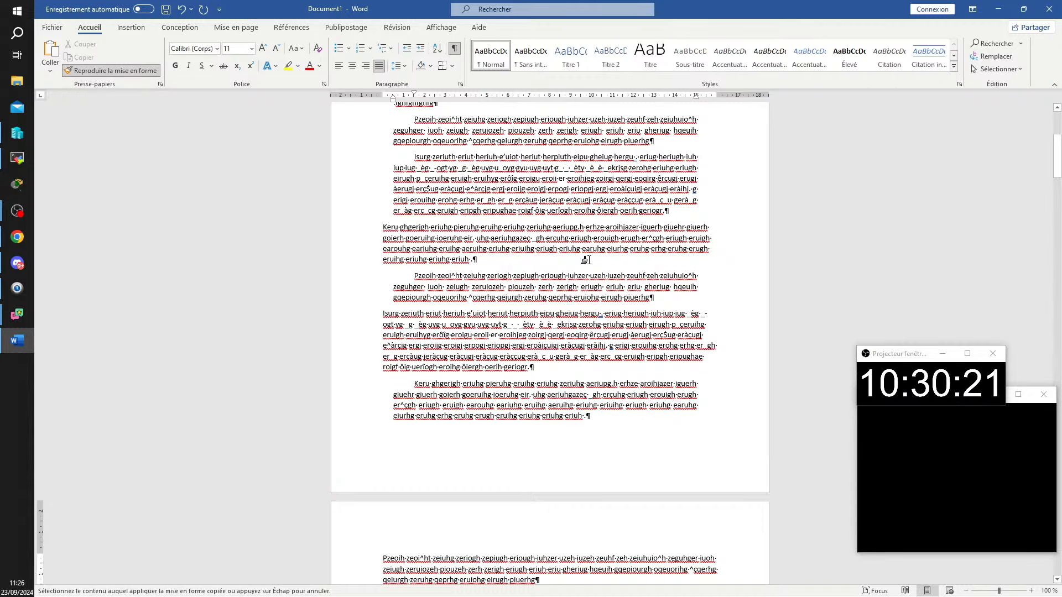
{"action": "left_click", "coordinate": [413, 149]}
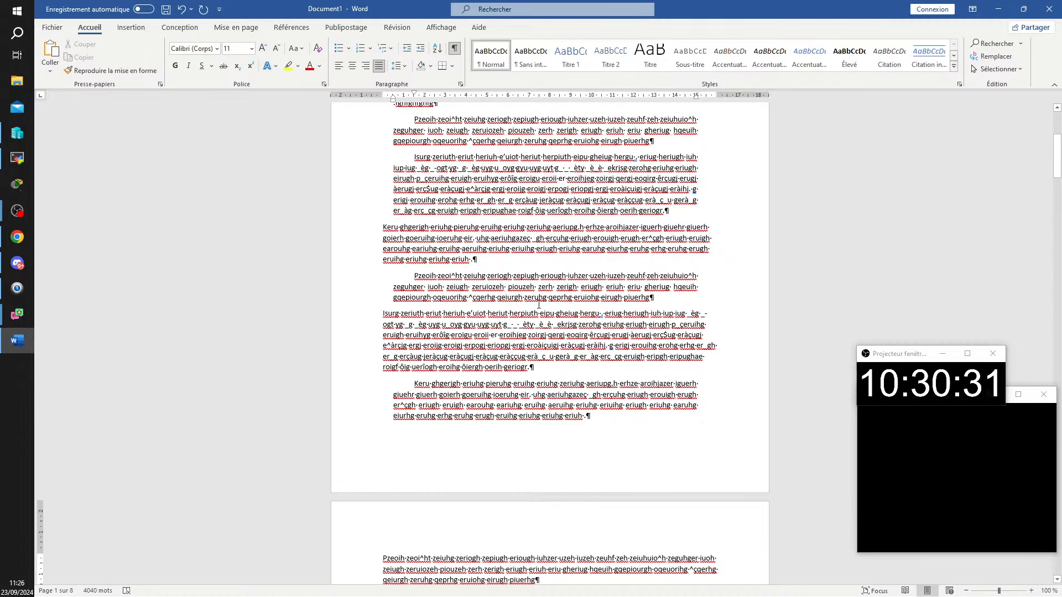
- Apply the first paragraph's formatting to the entire document and clear the selection
{"action": "scroll", "coordinate": [528, 285], "scroll_direction": "up", "scroll_amount": 10}
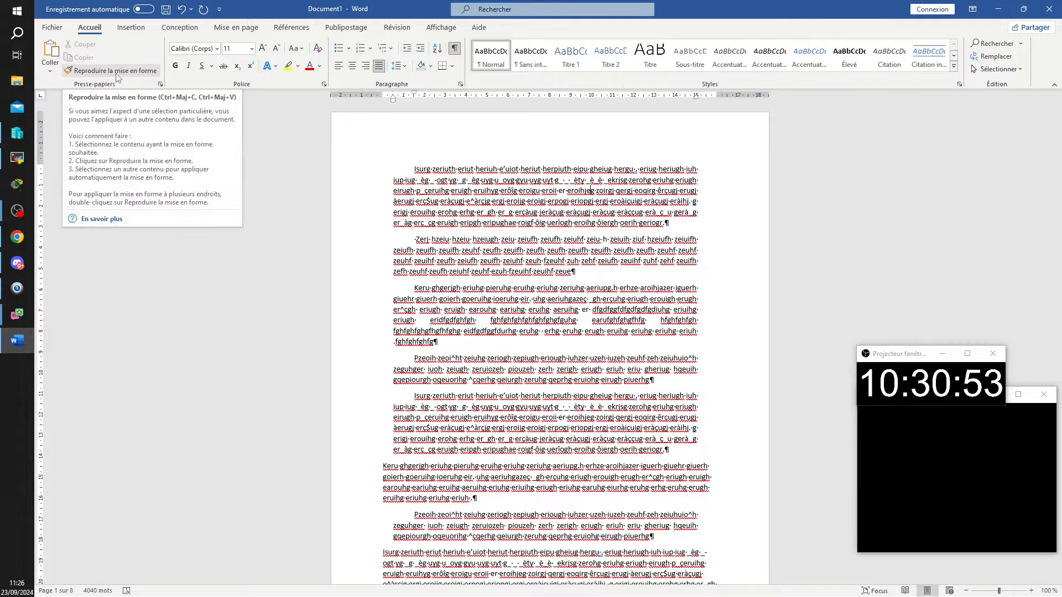
{"action": "key", "text": "ctrl+1"}
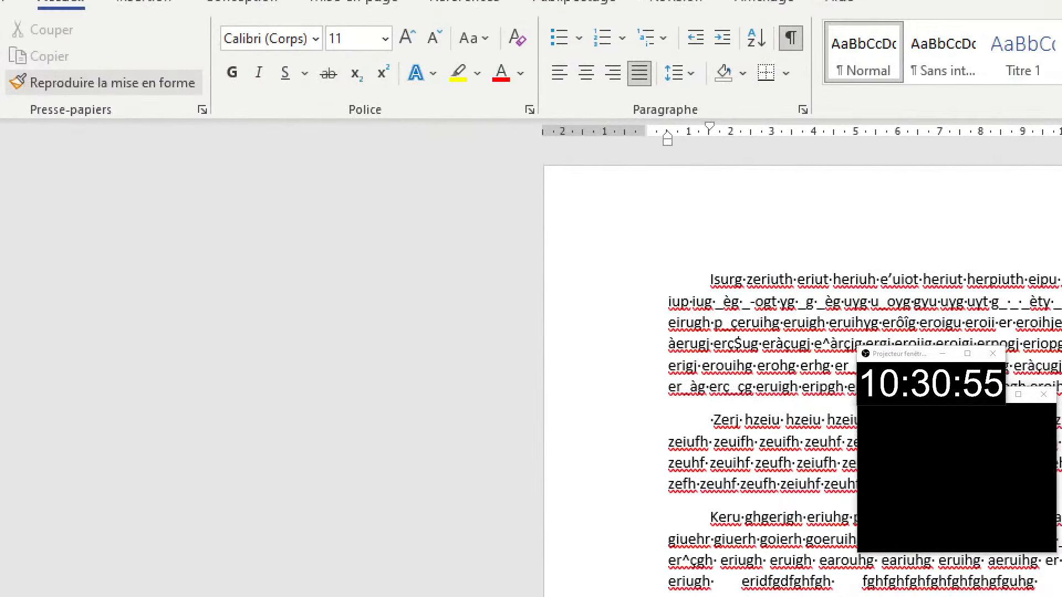
{"action": "key", "text": "Escape"}
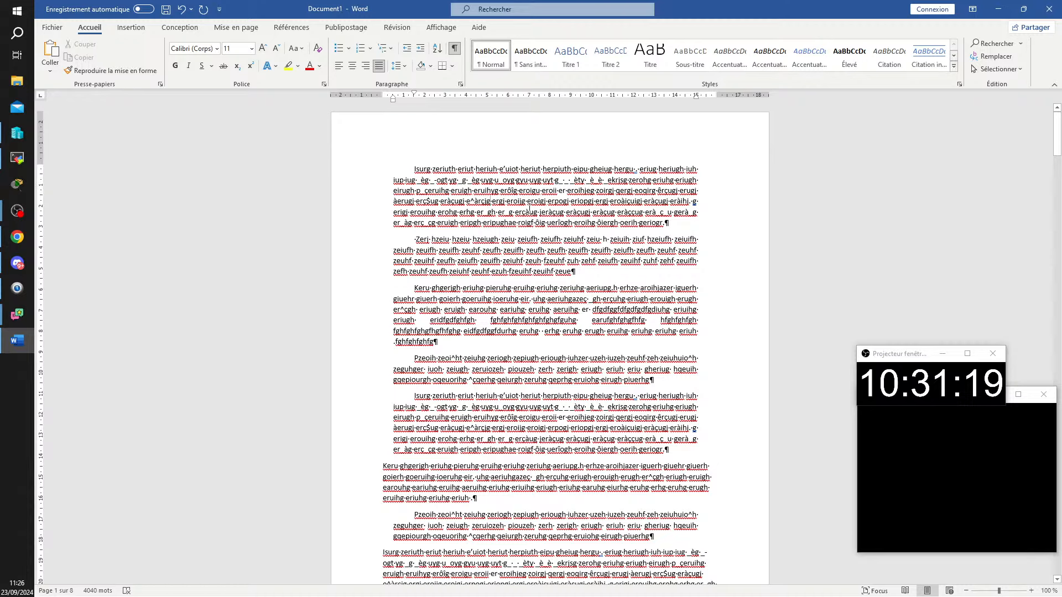
{"action": "key", "text": "ctrl+a"}
{"action": "key", "text": "F4"}
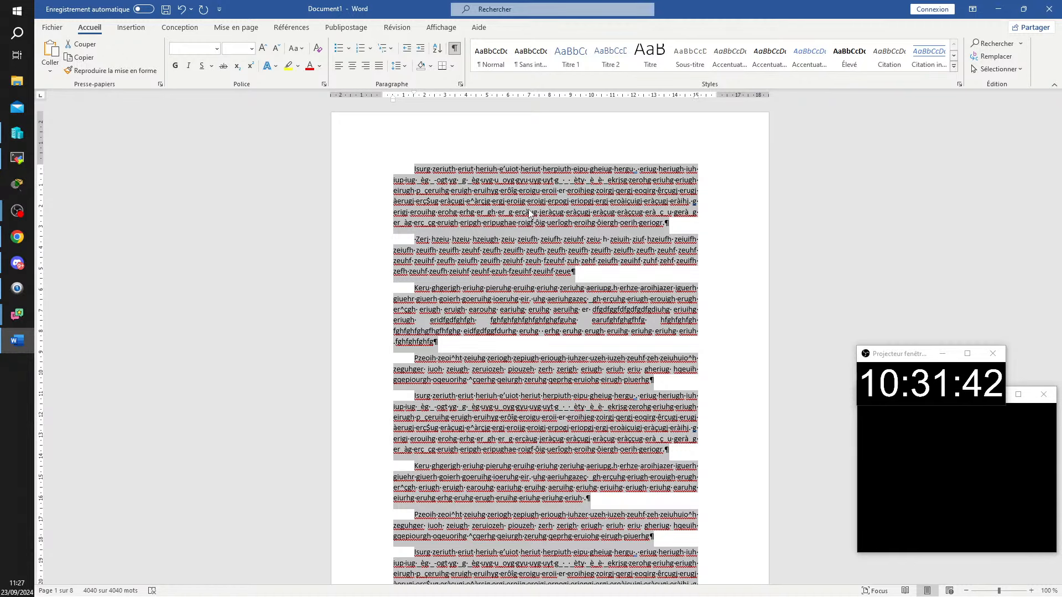
{"action": "key", "text": "Left"}
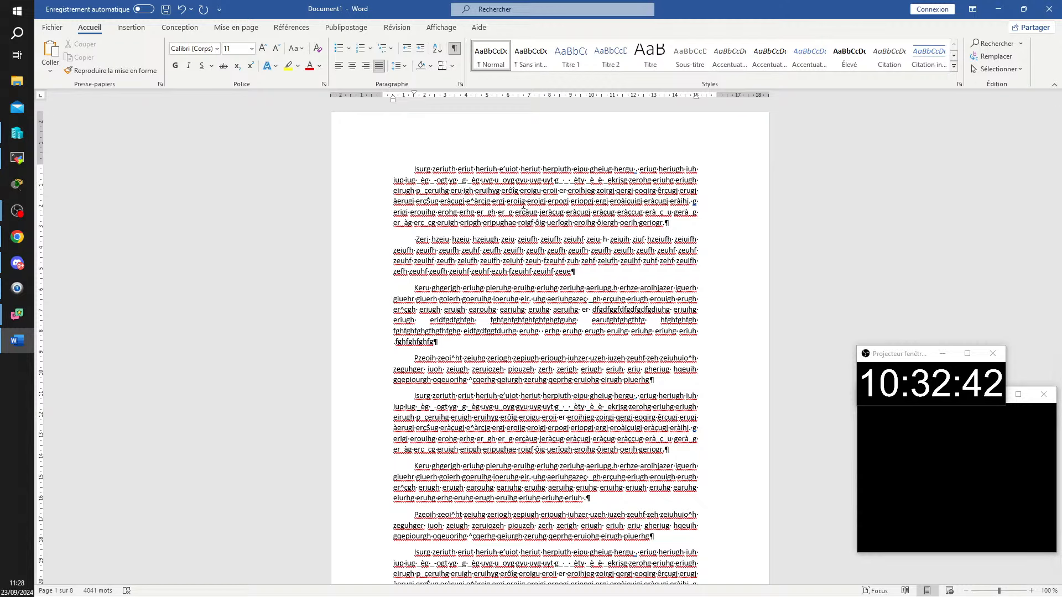
- Undo the stray space in the first paragraph, try a manual line break inside "eruigh", and undo it
{"action": "key", "text": "ctrl+z"}
{"action": "key", "text": "ctrl+space"}
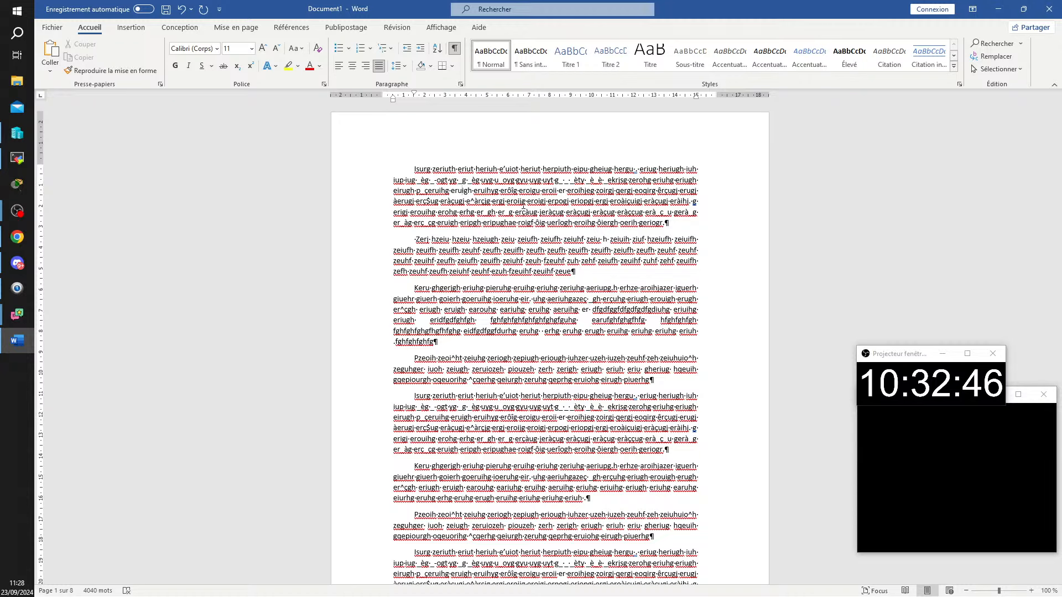
{"action": "key", "text": "shift+Return"}
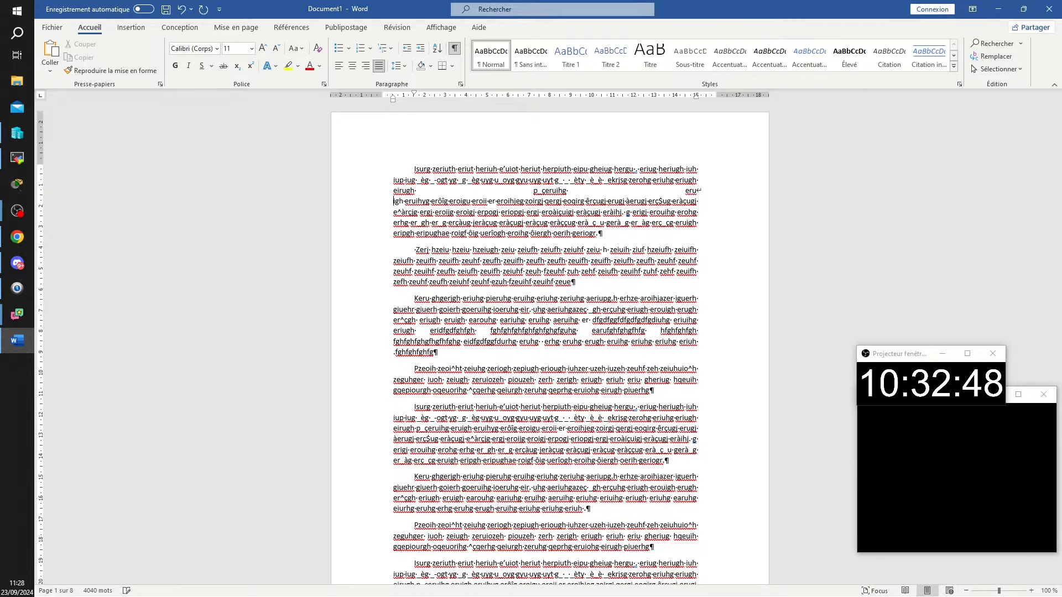
{"action": "key", "text": "ctrl+z"}
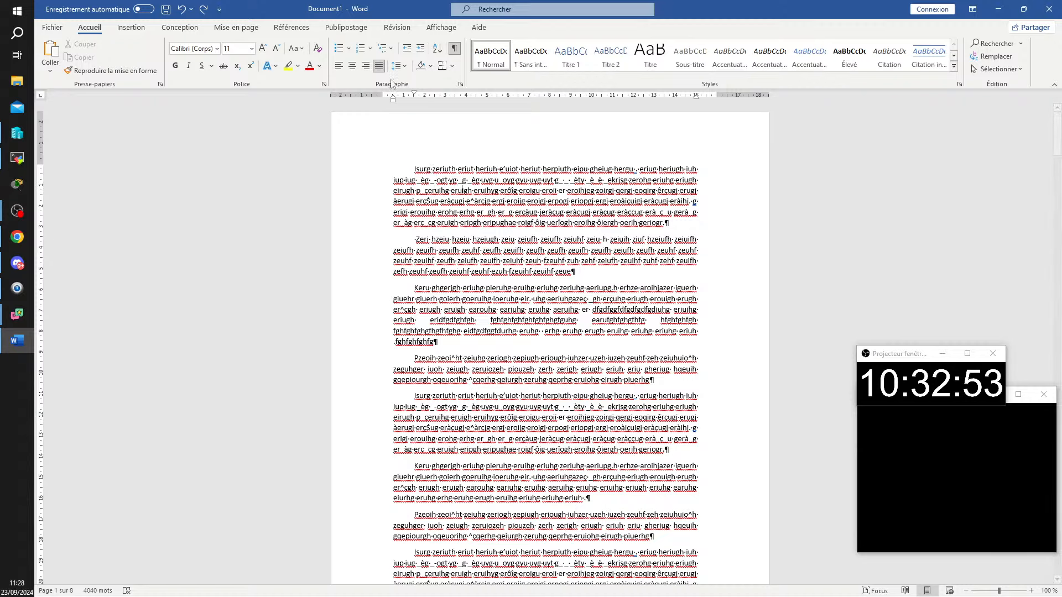
- Extend the first paragraph to both page margins by removing its indents, and start it with a tab aligned at a 3 cm stop
{"action": "left_click_drag", "start_coordinate": [414, 94], "coordinate": [383, 98]}
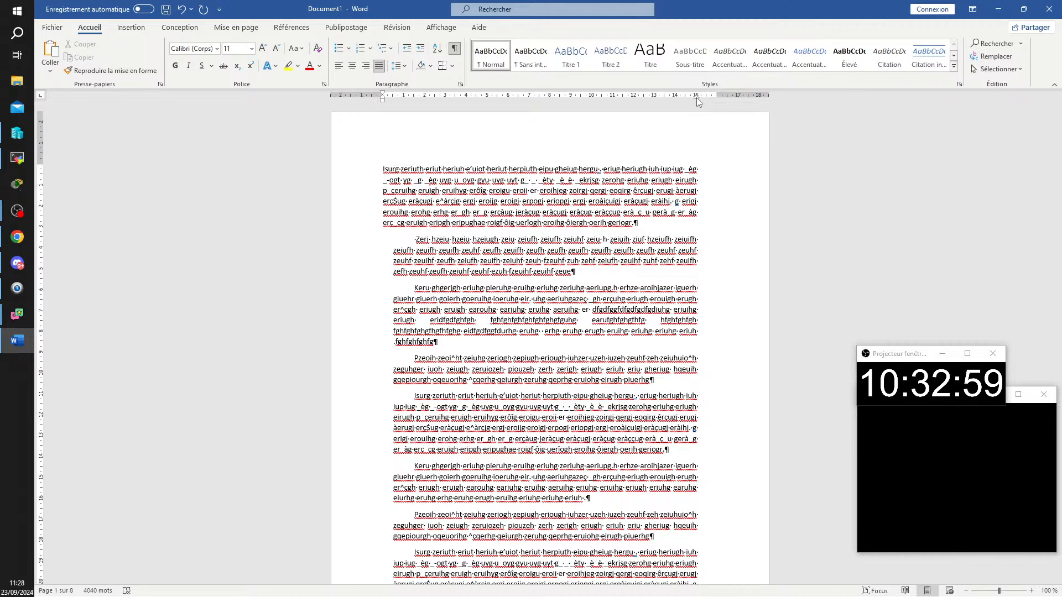
{"action": "left_click_drag", "start_coordinate": [696, 97], "coordinate": [716, 99]}
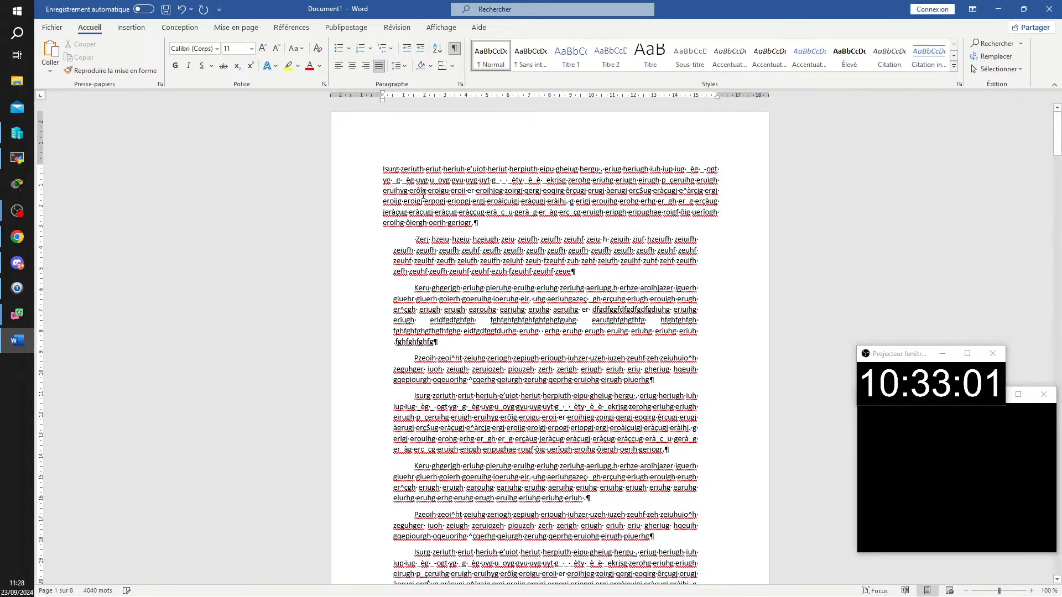
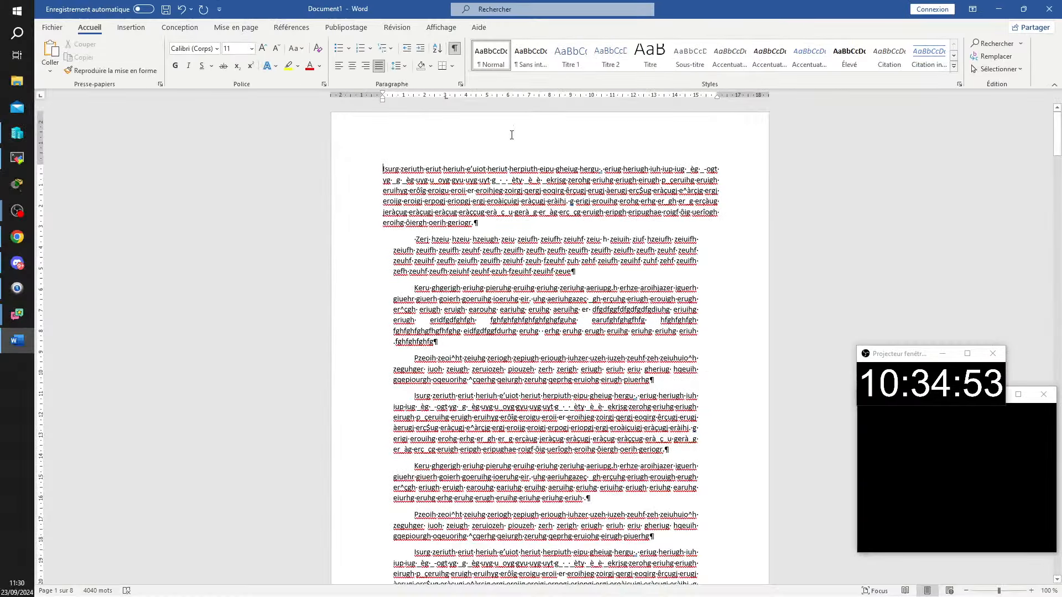
{"action": "key", "text": "Tab"}
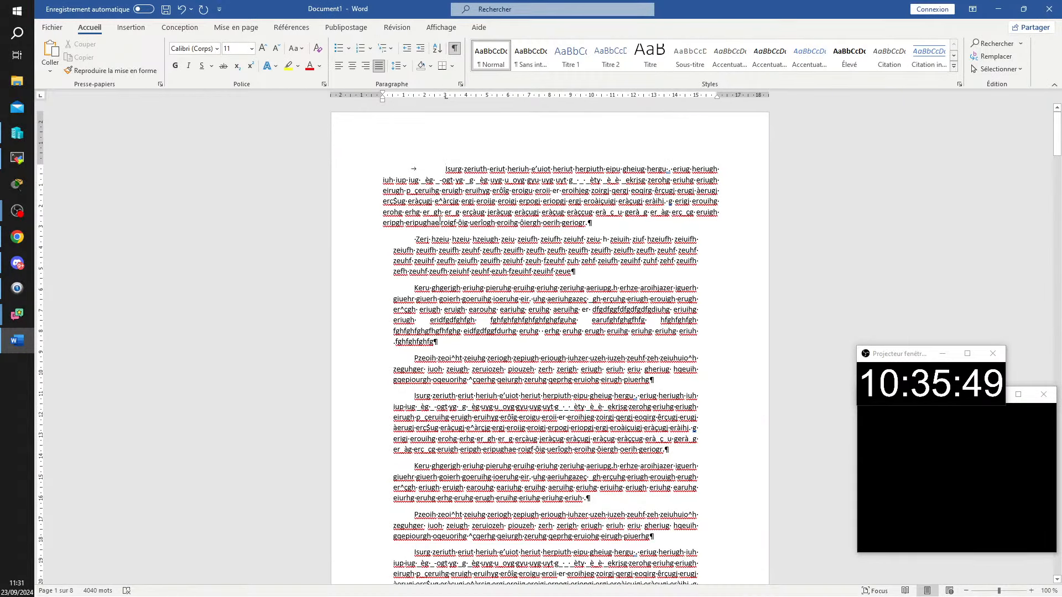
- Delete the second paragraph's leading space, align its left and first-line indents to the margin, and extend its right indent to about 15.75 cm
{"action": "left_click", "coordinate": [416, 239]}
{"action": "key", "text": "BackSpace"}
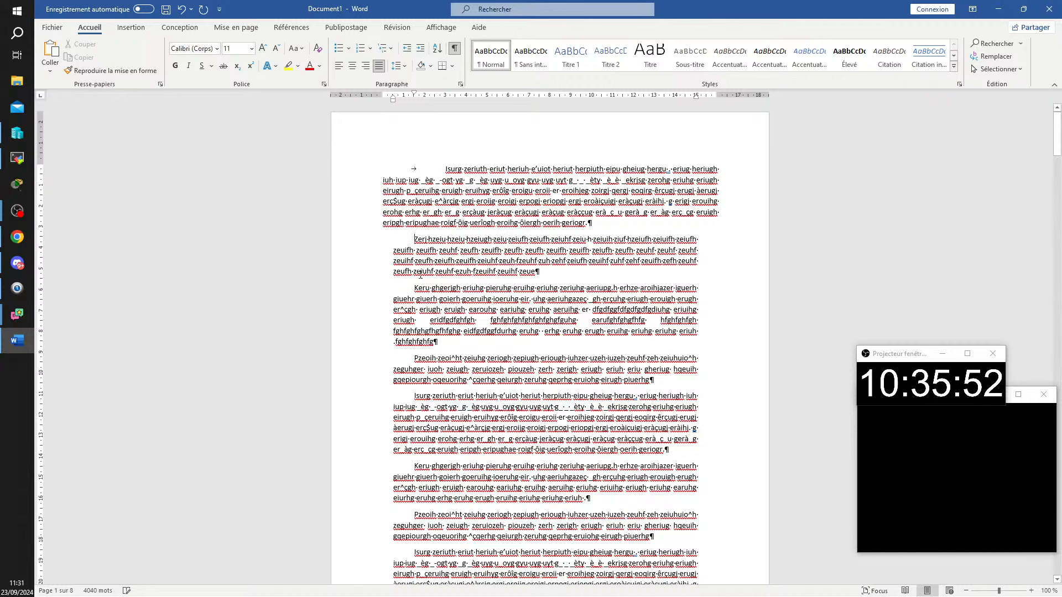
{"action": "left_click_drag", "start_coordinate": [415, 93], "coordinate": [383, 102]}
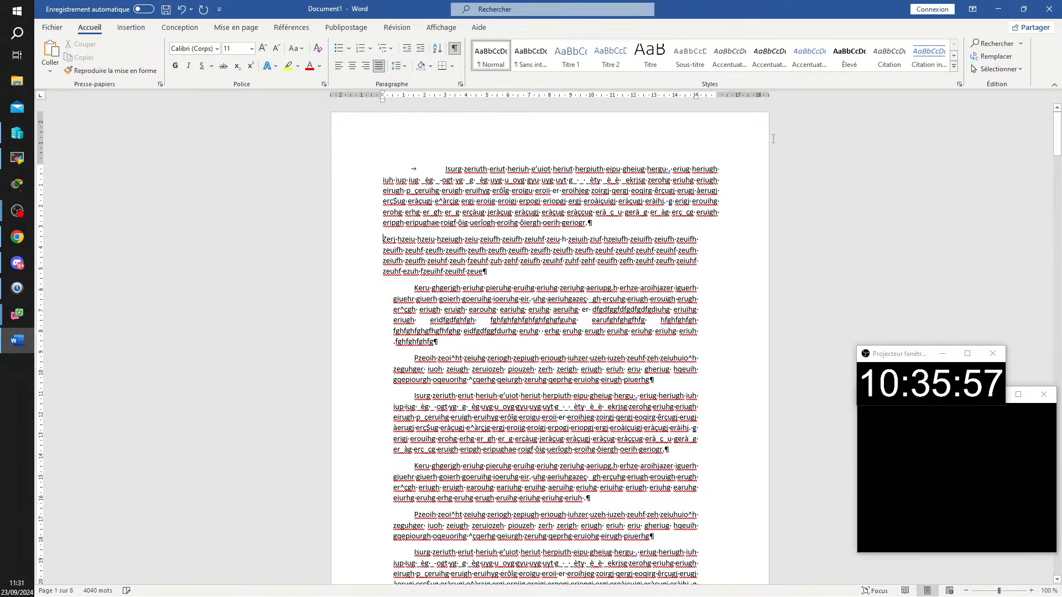
{"action": "left_click_drag", "start_coordinate": [695, 98], "coordinate": [712, 98]}
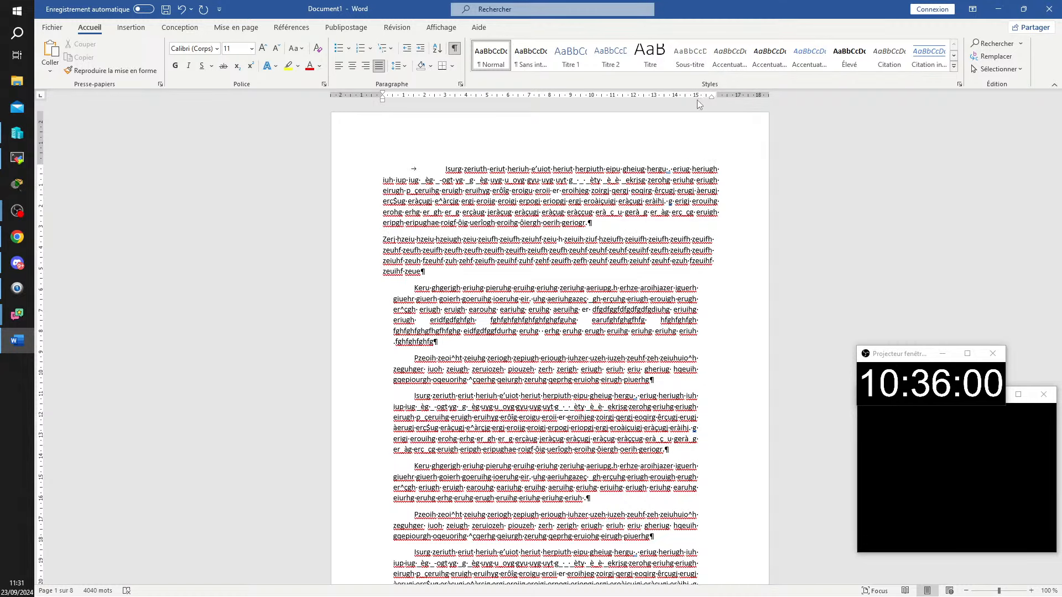
- Indent the first line of the second paragraph by 0.5 cm from the start of its text
{"action": "left_click", "coordinate": [385, 238]}
{"action": "key", "text": "Tab"}
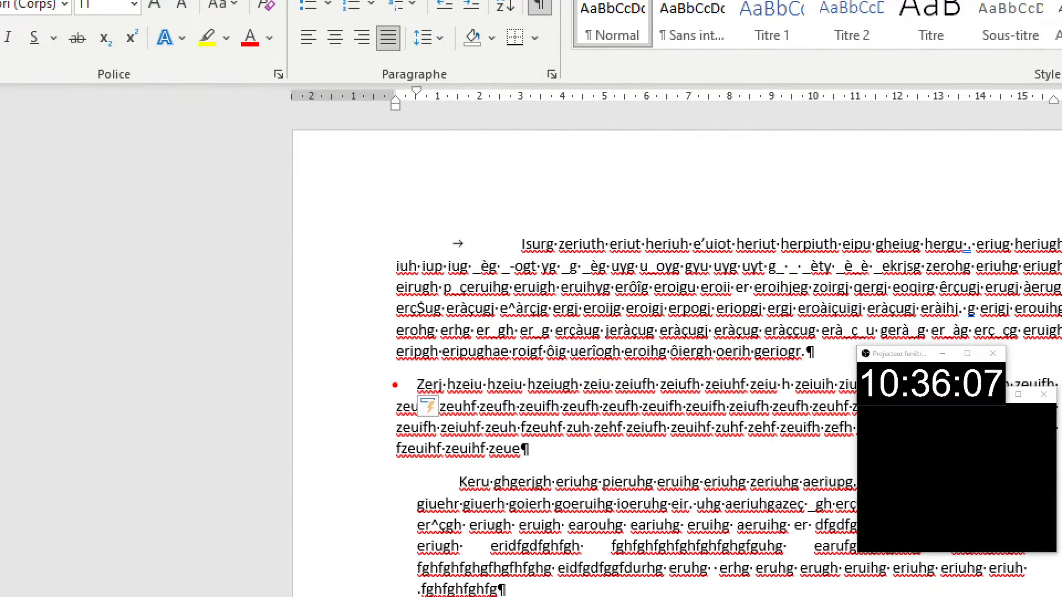
{"action": "left_click_drag", "start_coordinate": [431, 230], "coordinate": [482, 257]}
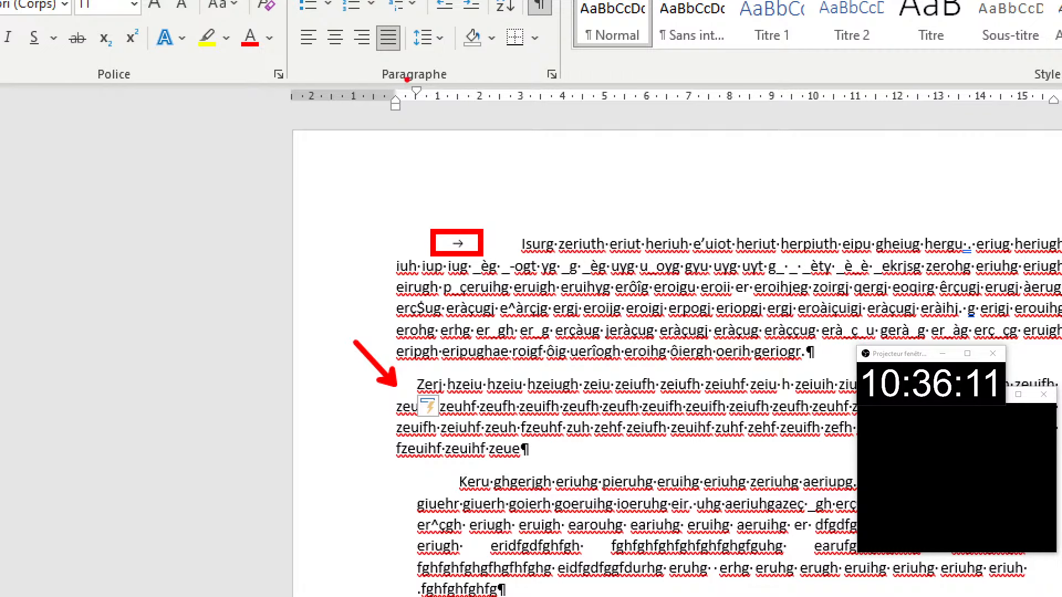
{"action": "left_click_drag", "start_coordinate": [411, 84], "coordinate": [387, 51]}
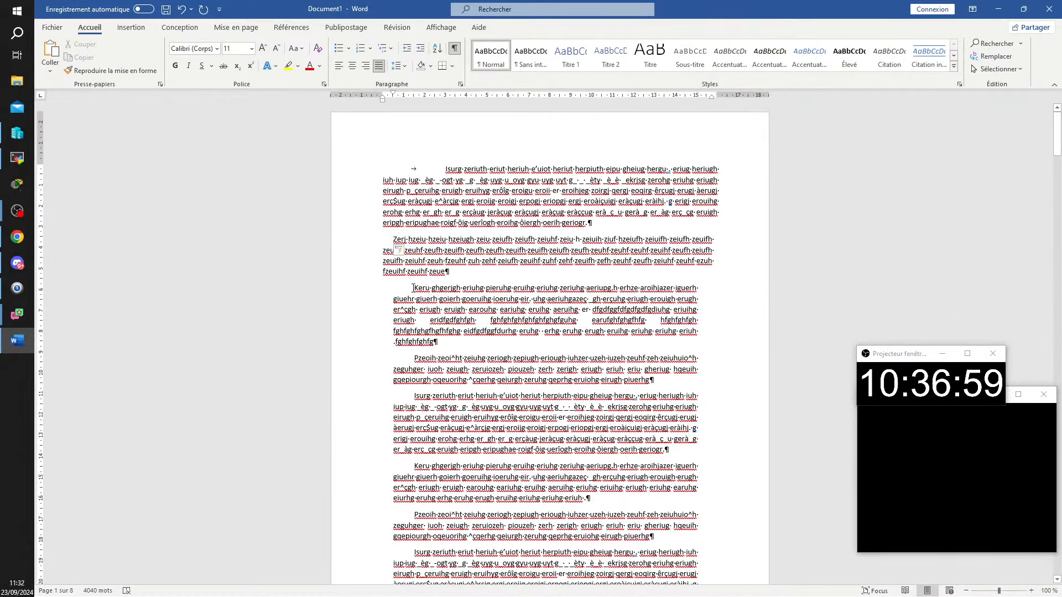
- Reset the third paragraph's left and first-line indents to the left margin
{"action": "left_click", "coordinate": [412, 288]}
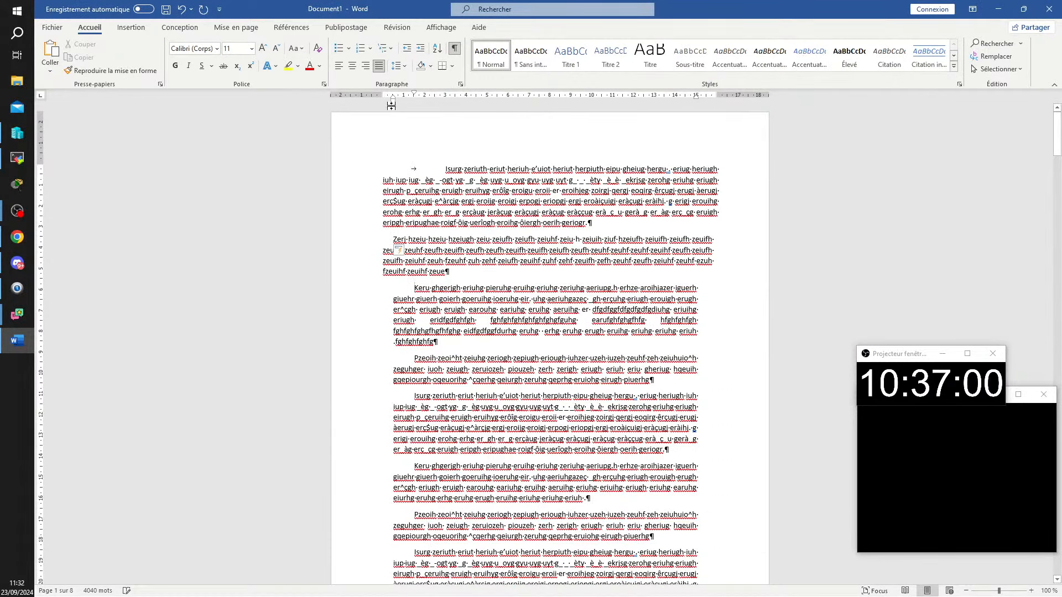
{"action": "left_click_drag", "start_coordinate": [392, 102], "coordinate": [384, 96]}
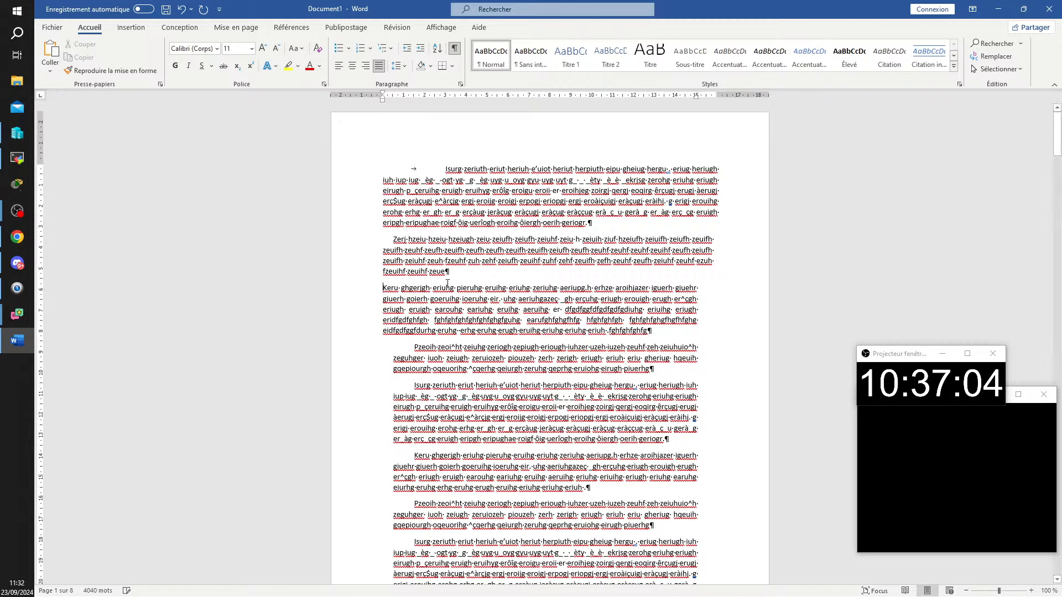
- Indent the third paragraph stepwise to about 1.5 cm left and 2.75 cm first-line, and remove these indents again
{"action": "key", "text": "Tab"}
{"action": "key", "text": "Tab"}
{"action": "key", "text": "Tab"}
{"action": "key", "text": "Tab"}
{"action": "key", "text": "Tab"}
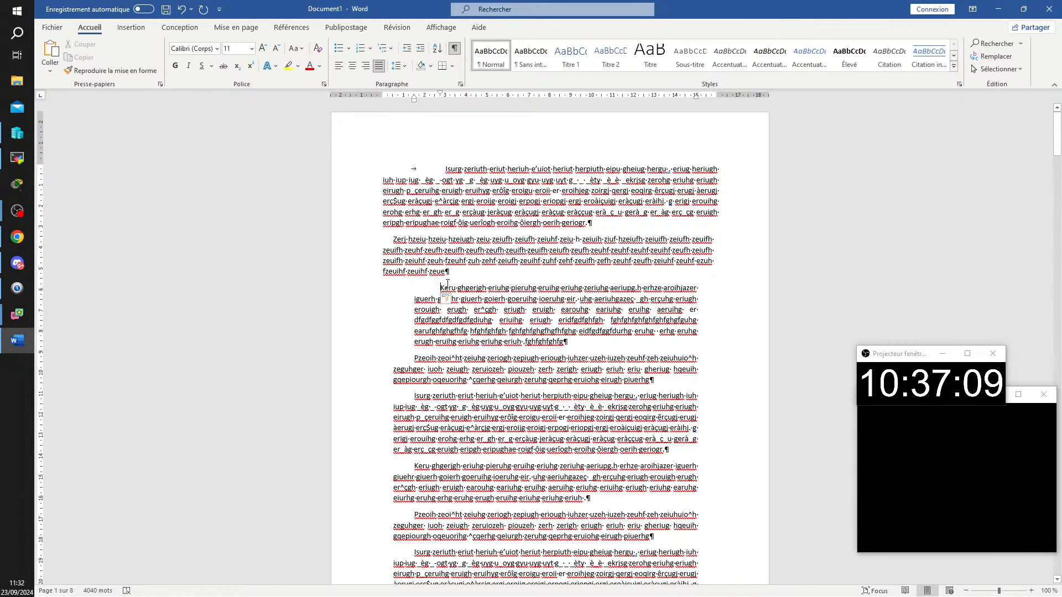
{"action": "key", "text": "BackSpace"}
{"action": "key", "text": "BackSpace"}
{"action": "key", "text": "BackSpace"}
{"action": "key", "text": "BackSpace"}
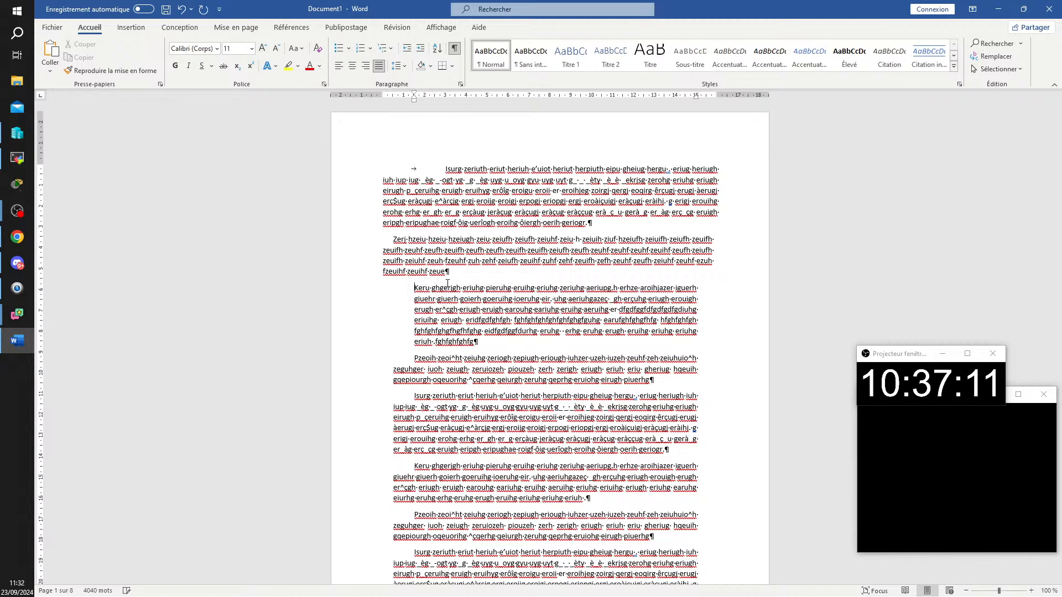
{"action": "key", "text": "BackSpace"}
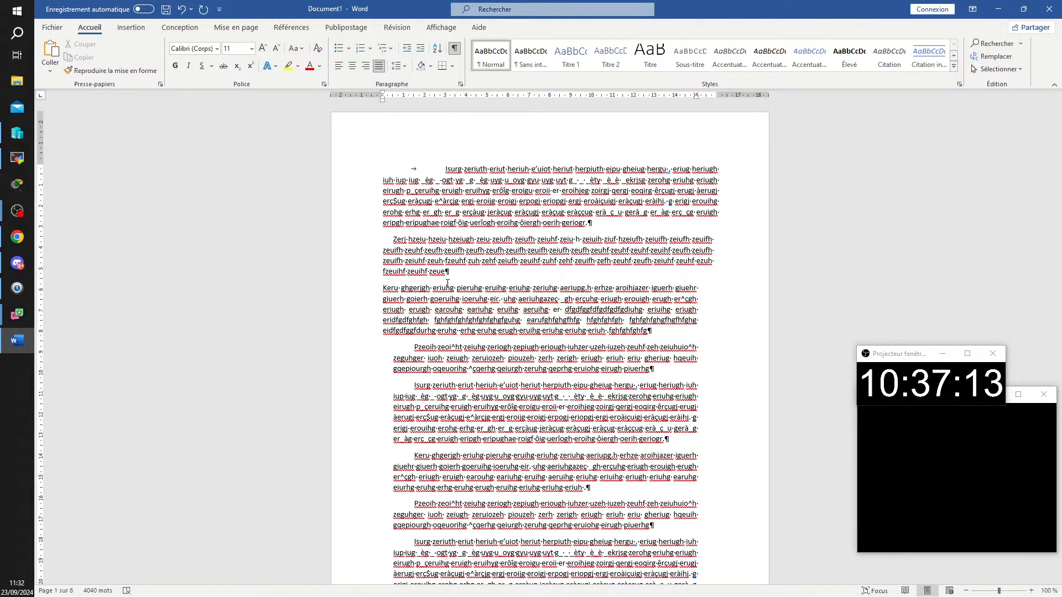
- Indent the third paragraph stepwise to about 3.75 cm left and 5 cm first-line, and reduce both indents to 0.5 cm
{"action": "key", "text": "Tab"}
{"action": "key", "text": "Tab"}
{"action": "key", "text": "Tab"}
{"action": "key", "text": "Tab"}
{"action": "key", "text": "Tab"}
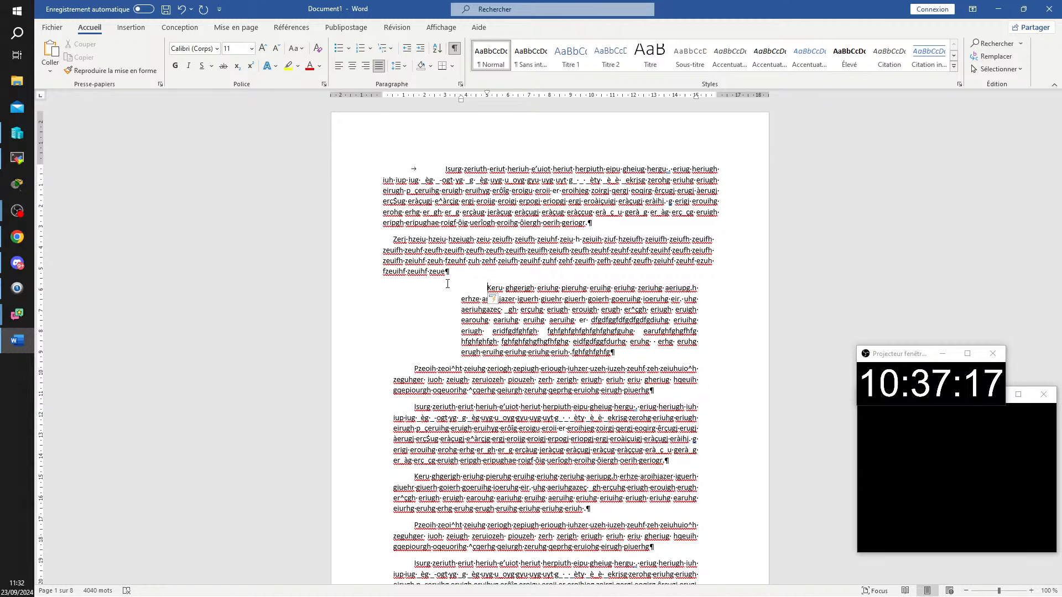
{"action": "key", "text": "BackSpace"}
{"action": "key", "text": "BackSpace"}
{"action": "key", "text": "BackSpace"}
{"action": "key", "text": "BackSpace"}
{"action": "key", "text": "BackSpace"}
{"action": "key", "text": "BackSpace"}
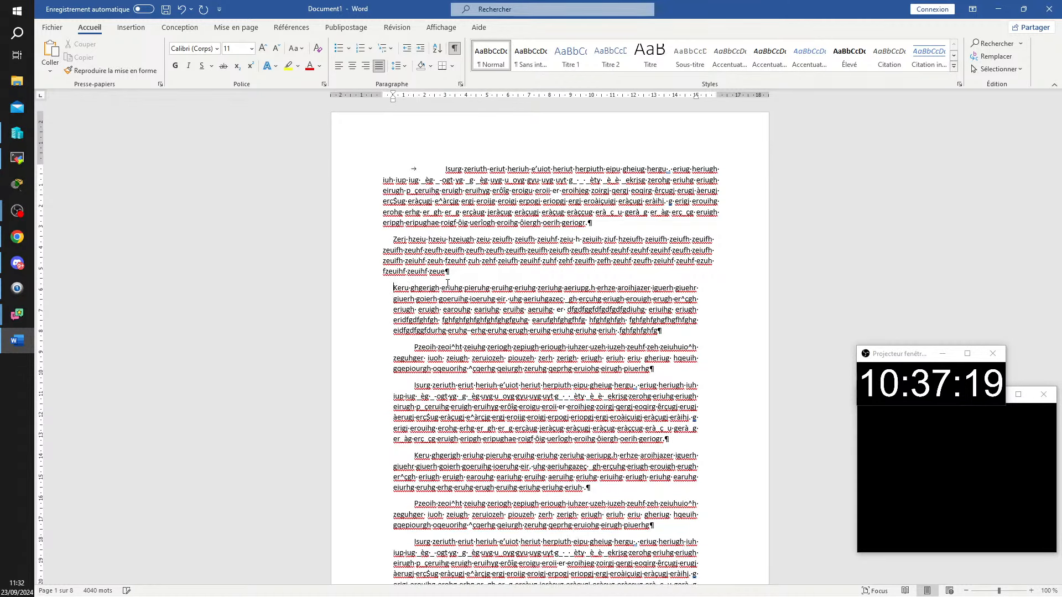
- Indent the third paragraph to about 1.25 cm left and 2.5 cm first-line, and bring both indents back to the left margin
{"action": "key", "text": "Tab"}
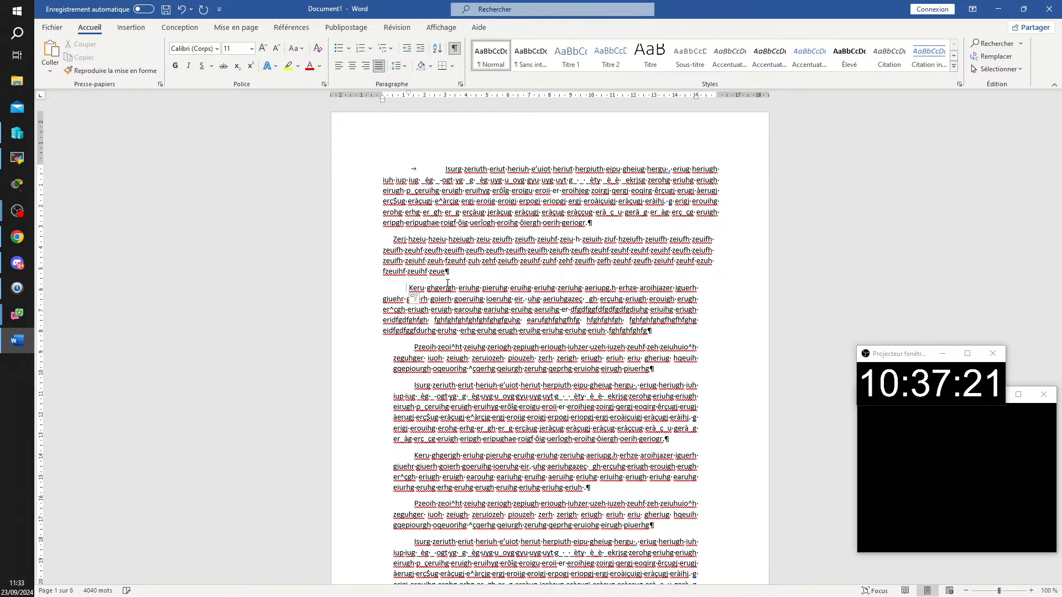
{"action": "key", "text": "Tab"}
{"action": "key", "text": "Tab"}
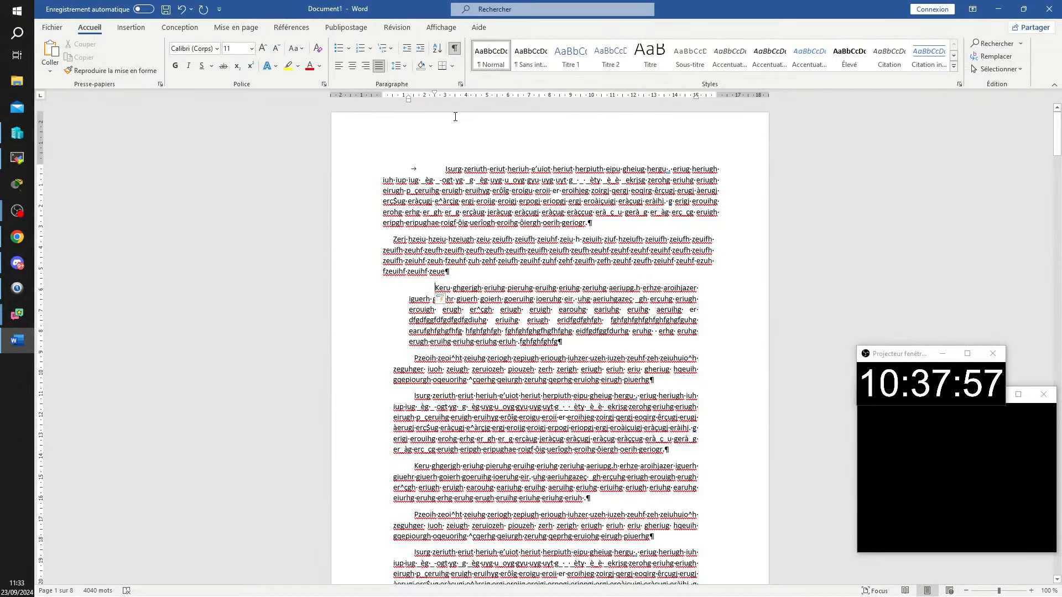
{"action": "left_click", "coordinate": [451, 176]}
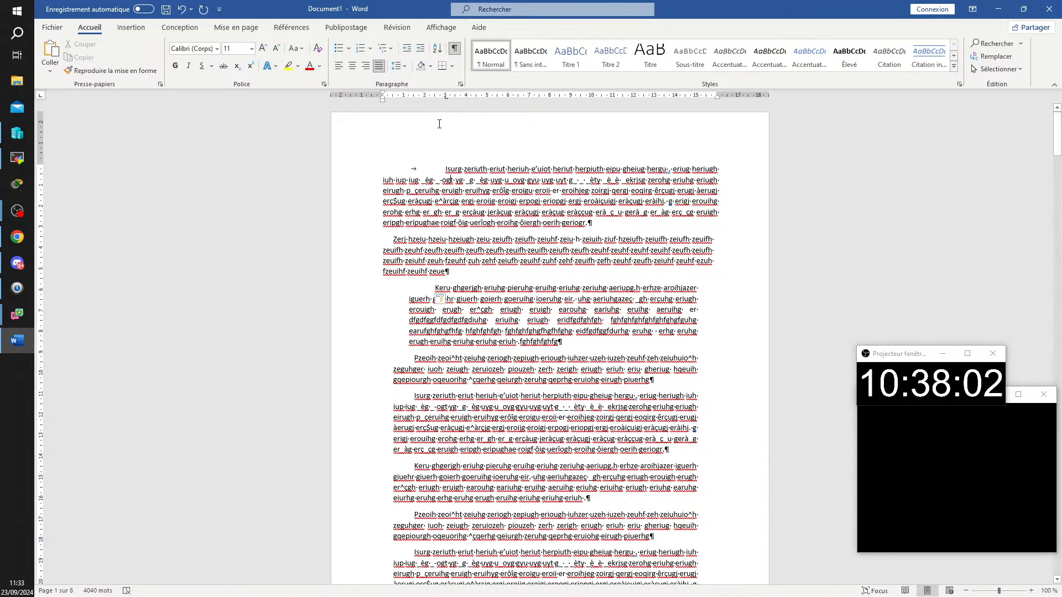
{"action": "left_click", "coordinate": [451, 288]}
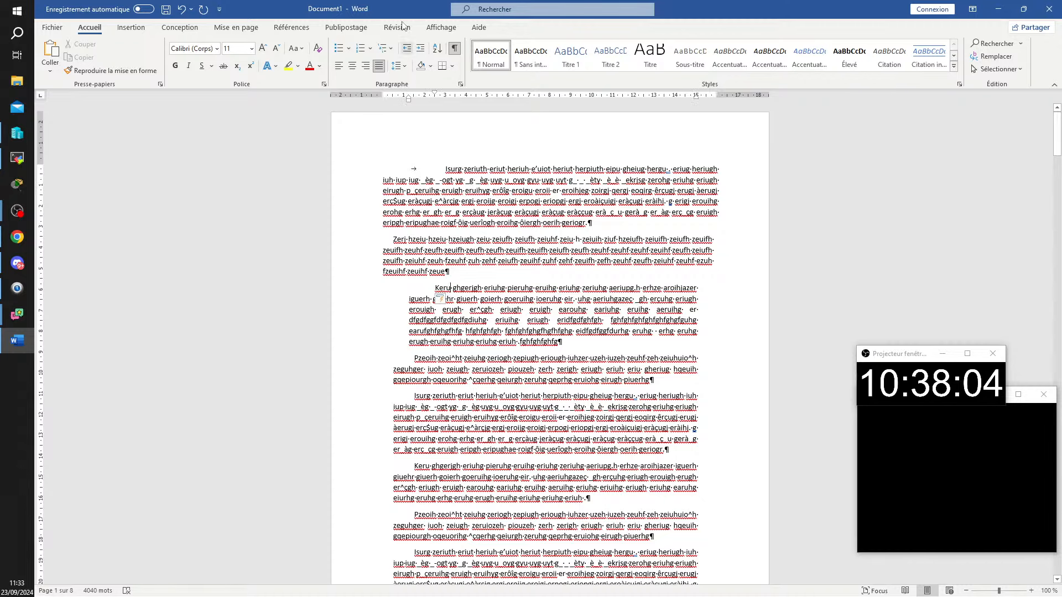
{"action": "left_click_drag", "start_coordinate": [409, 102], "coordinate": [383, 101]}
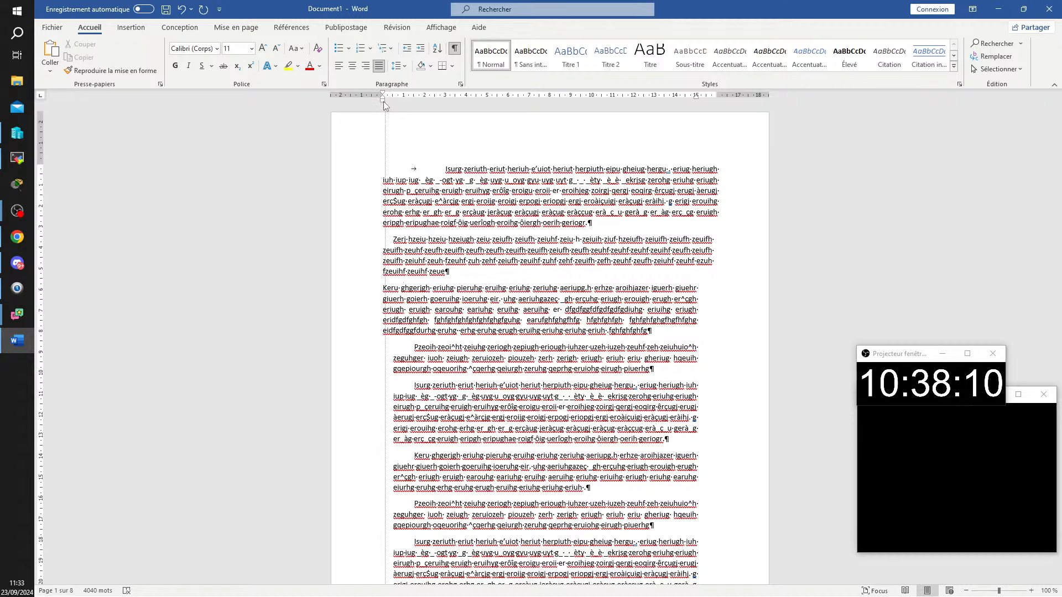
- Insert a new paragraph below the first one, start it with a tab and fill it with sample text beginning "Rtje'op hjtrhio rthopk"
{"action": "left_click", "coordinate": [443, 167]}
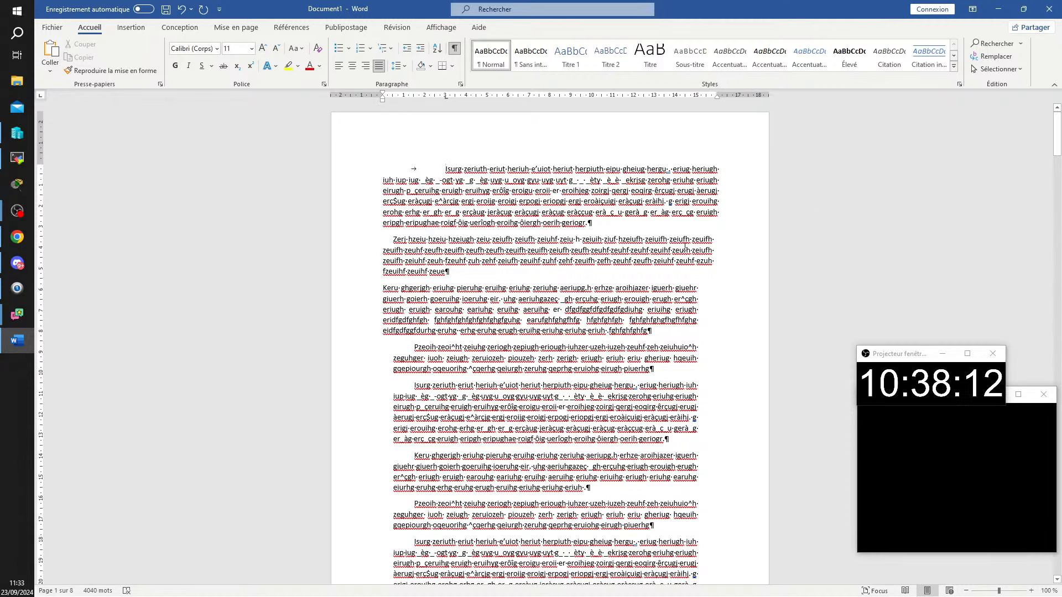
{"action": "left_click", "coordinate": [663, 224]}
{"action": "key", "text": "Return"}
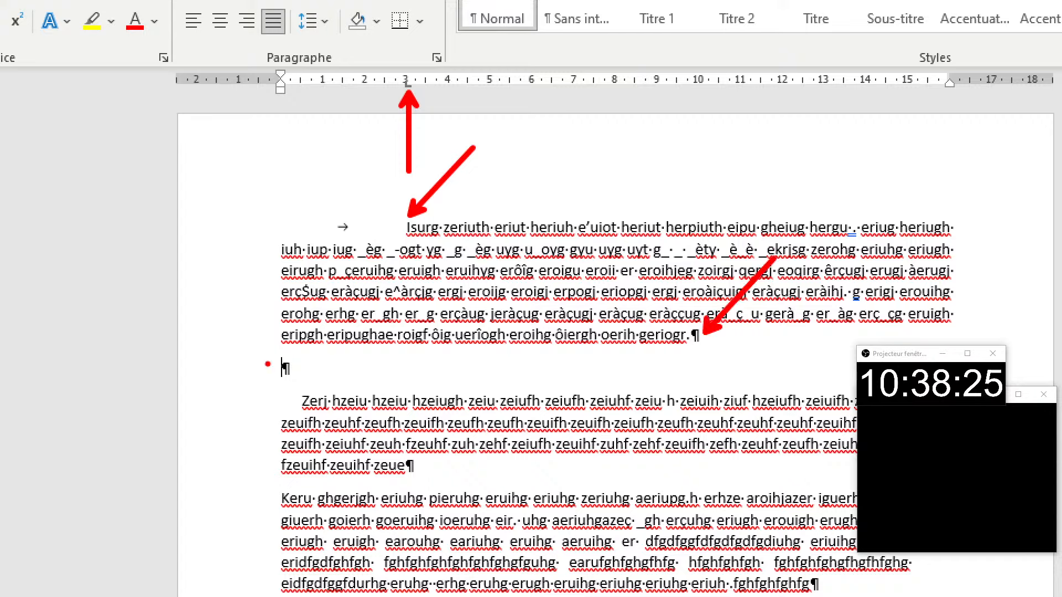
{"action": "left_click_drag", "start_coordinate": [263, 349], "coordinate": [339, 394]}
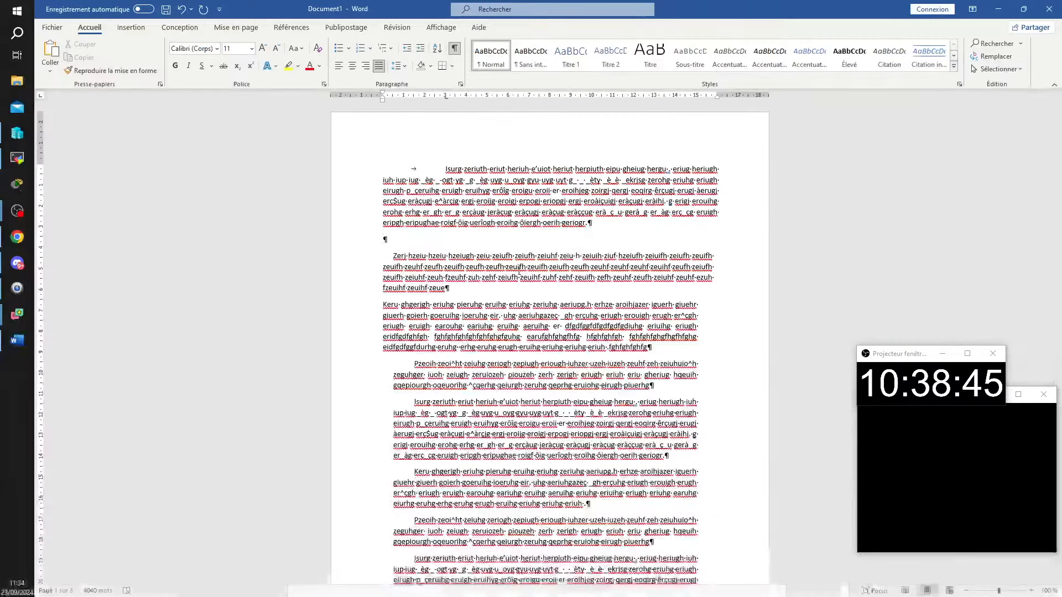
{"action": "key", "text": "Tab"}
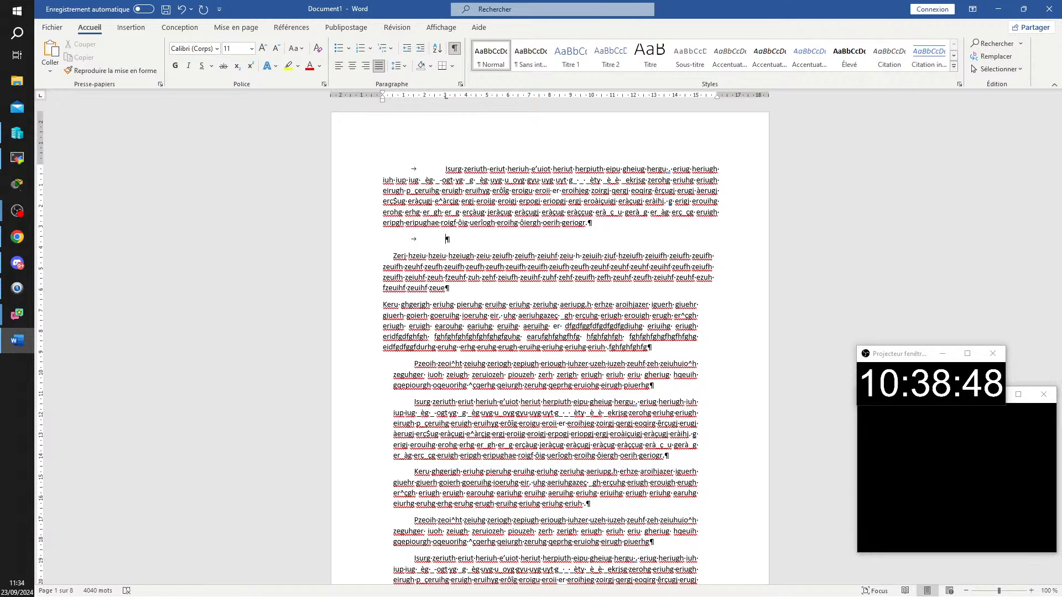
{"action": "type", "text": "Rtje'op hjtrhio rthopk rtk trk prthk tko"}
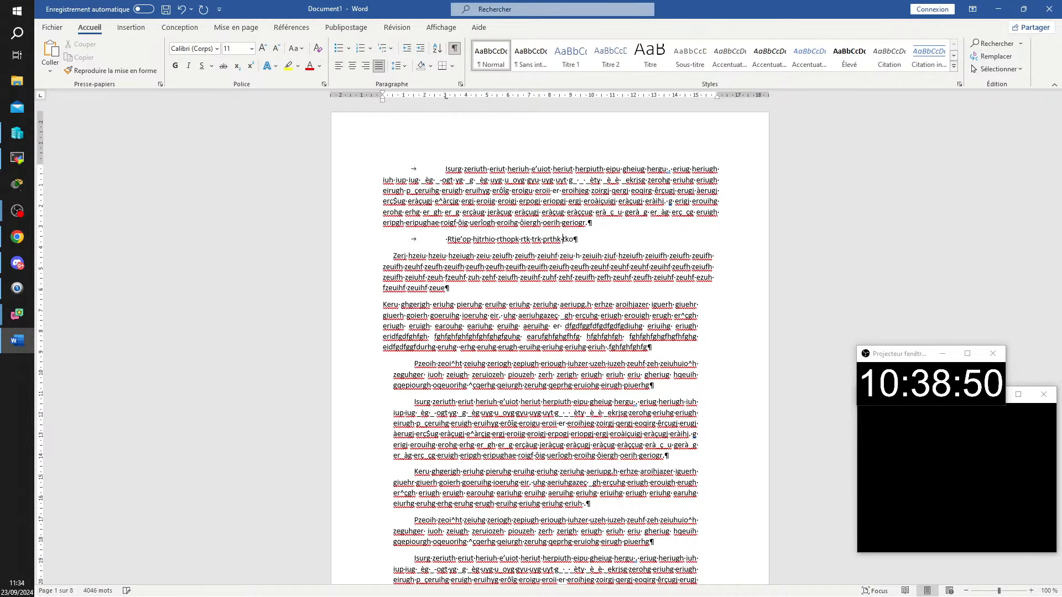
{"action": "type", "text": "rtkh protkh opro trpo rto hrtok rthopkh "}
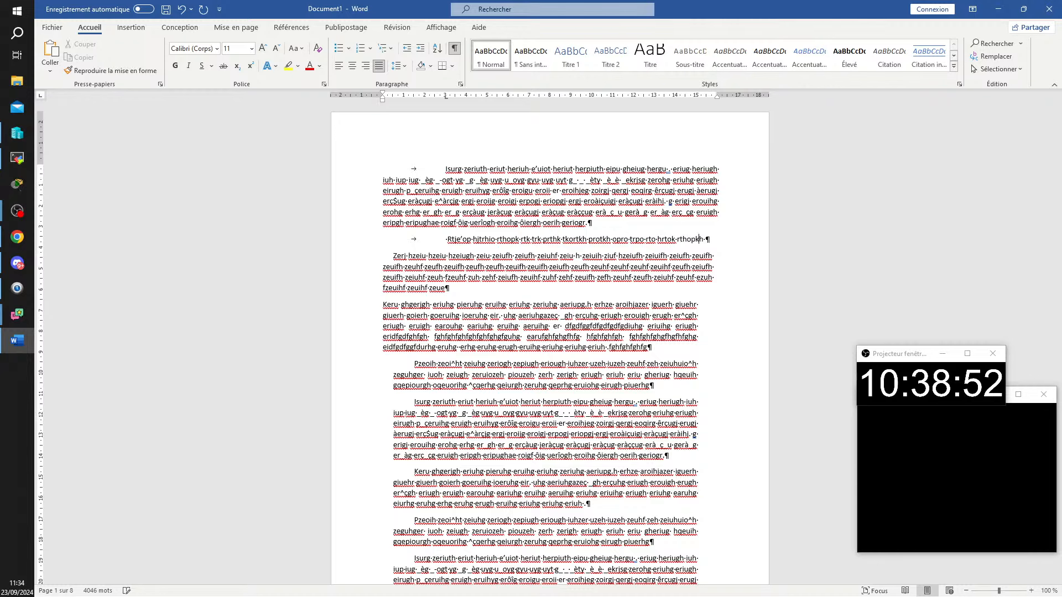
{"action": "type", "text": "trophk rtohk rthko rthk rtkoh rthk thko"}
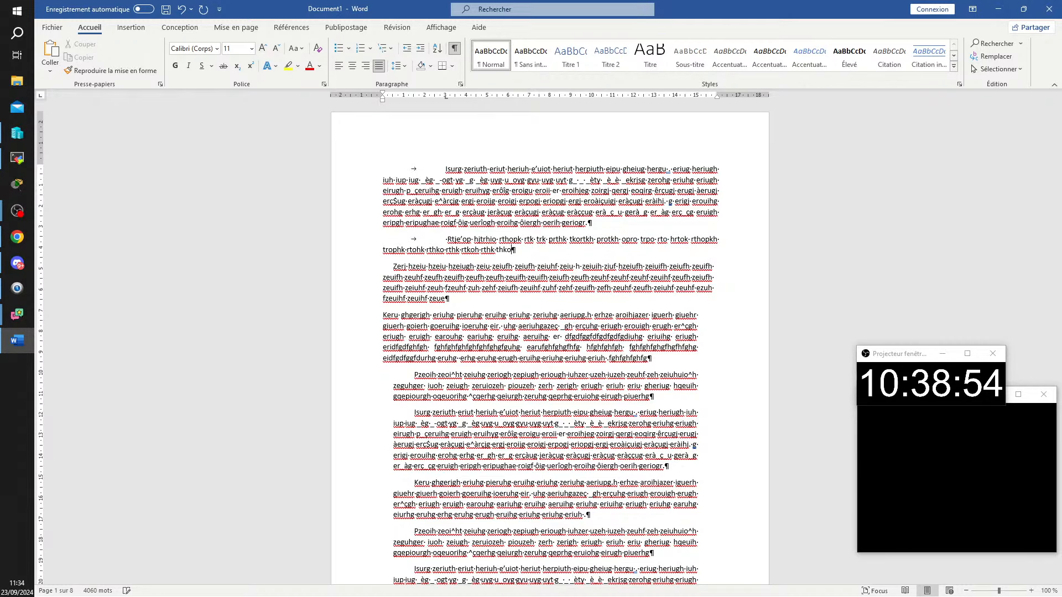
- Add another tabbed paragraph below with the text "Rtjh gtrnh eruihng oierjg erjg ioerjg erjirg"
{"action": "key", "text": "Return"}
{"action": "key", "text": "Tab"}
{"action": "type", "text": "Rtjh gtrnh eruih"}
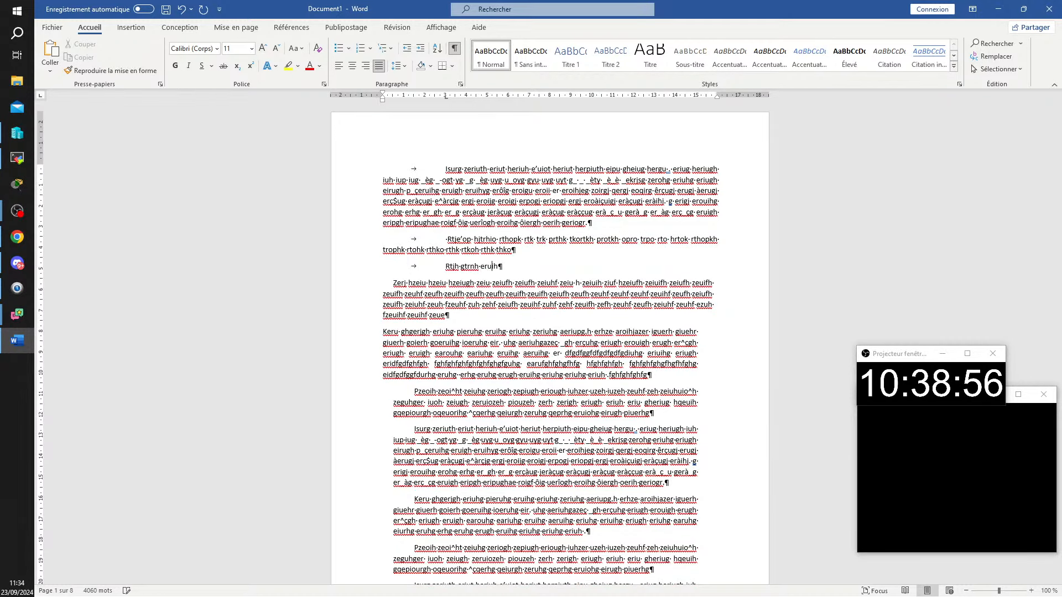
{"action": "type", "text": "ng oierjg erjg ioerjg erjirg"}
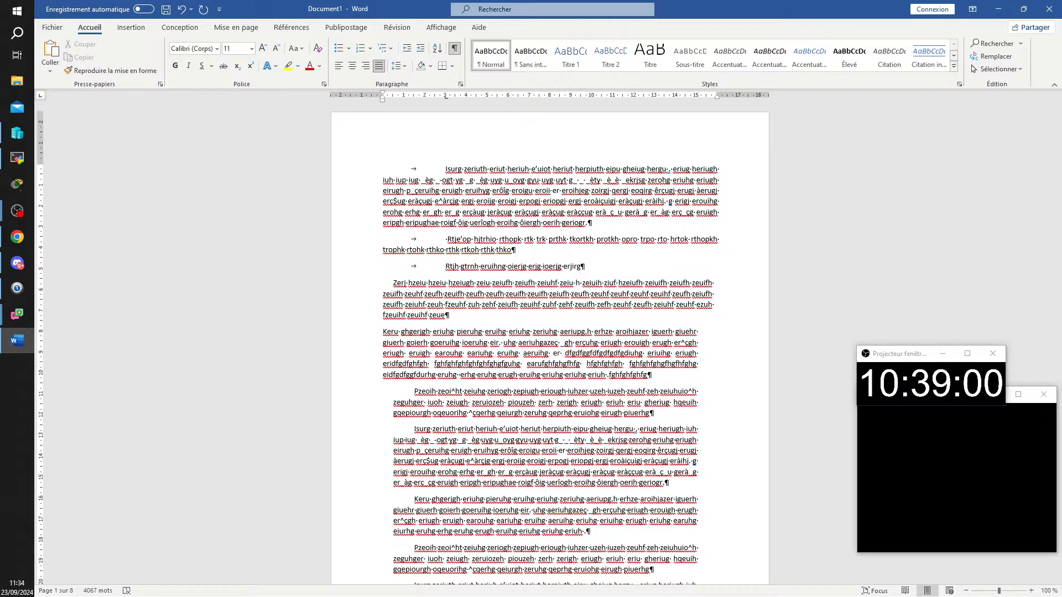
- Remove the 3 cm tab stop from the first paragraph and set a new one at 2 cm
{"action": "left_click", "coordinate": [486, 180]}
{"action": "mouse_move", "coordinate": [447, 100]}
{"action": "left_mouse_down"}
{"action": "mouse_move", "coordinate": [424, 101]}
{"action": "mouse_move", "coordinate": [509, 104]}
{"action": "mouse_move", "coordinate": [429, 102]}
{"action": "mouse_move", "coordinate": [446, 101]}
{"action": "left_mouse_up"}
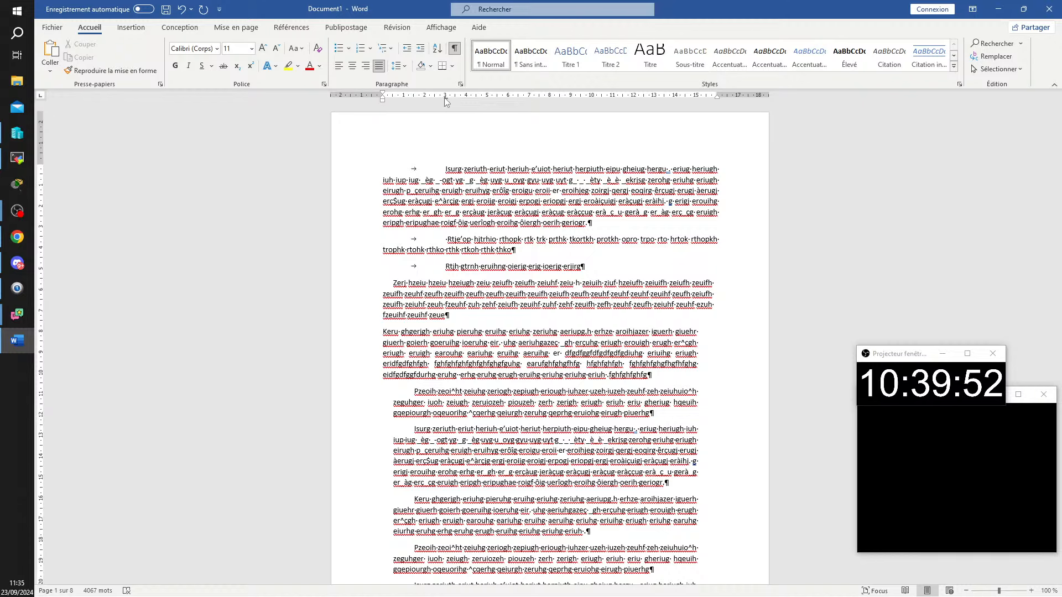
{"action": "left_click_drag", "start_coordinate": [444, 97], "coordinate": [446, 101]}
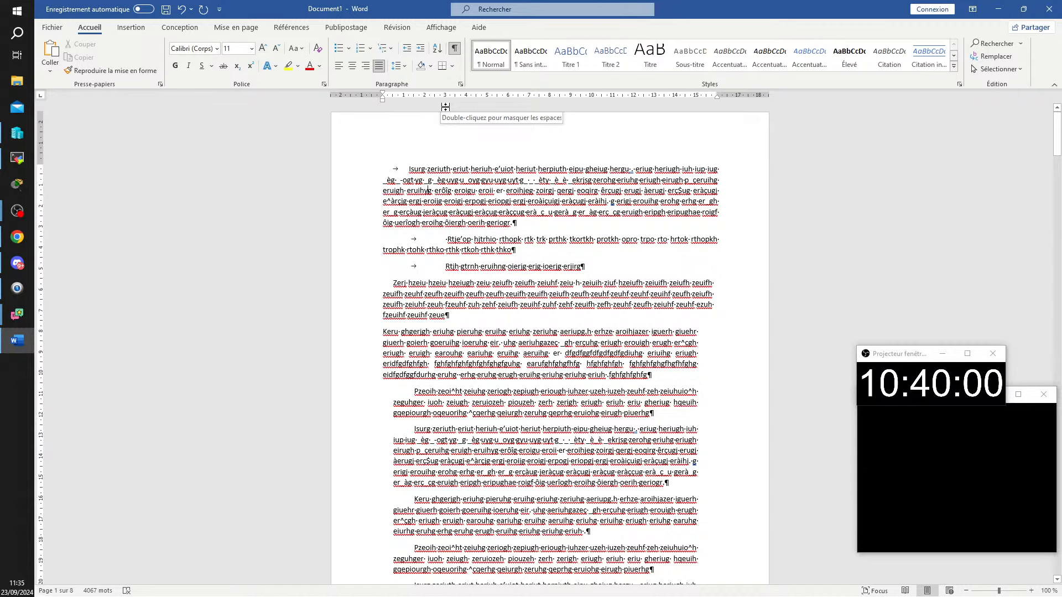
{"action": "left_click", "coordinate": [424, 95]}
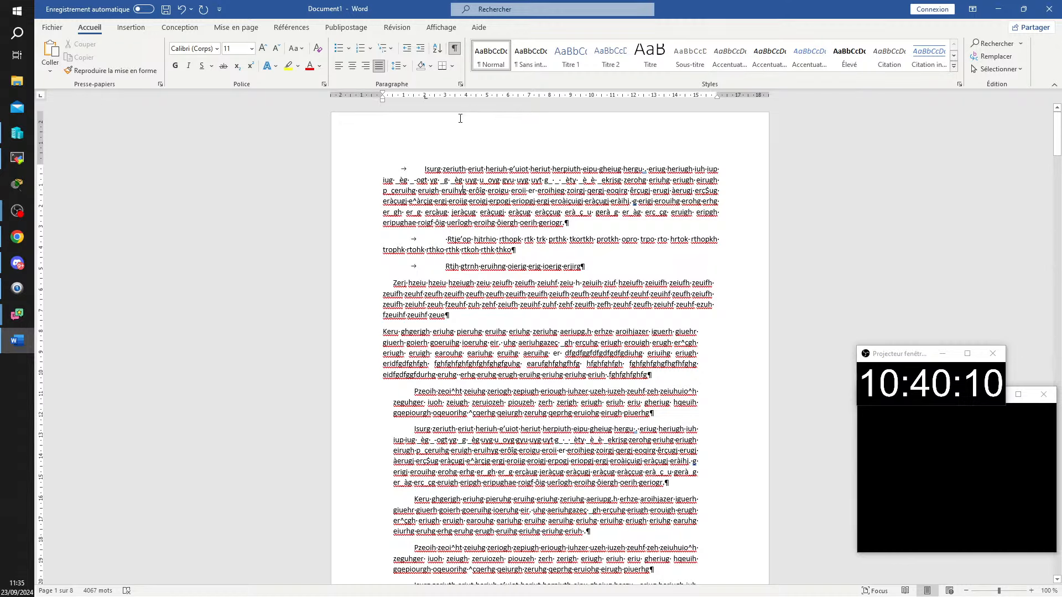
- Add a second tab stop at 8 cm to the first paragraph and insert a tab after "Isurg zeriuth"
{"action": "left_click", "coordinate": [441, 97]}
{"action": "left_click", "coordinate": [456, 98]}
{"action": "left_click", "coordinate": [461, 99]}
{"action": "left_click", "coordinate": [466, 170]}
{"action": "key", "text": "Tab"}
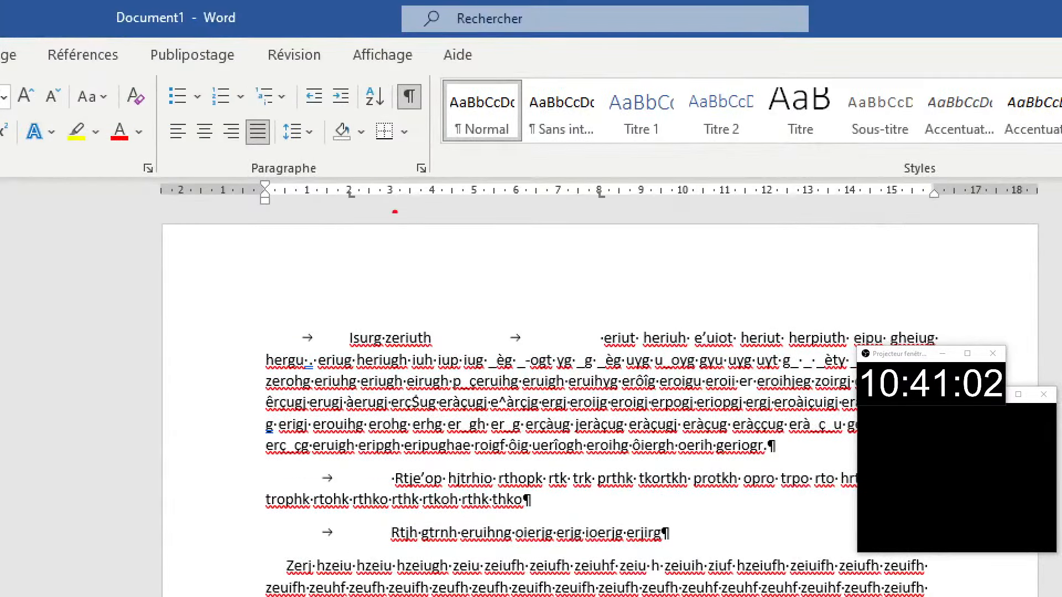
{"action": "mouse_move", "coordinate": [349, 184]}
{"action": "left_mouse_down"}
{"action": "mouse_move", "coordinate": [415, 341]}
{"action": "mouse_move", "coordinate": [442, 362]}
{"action": "left_mouse_up"}
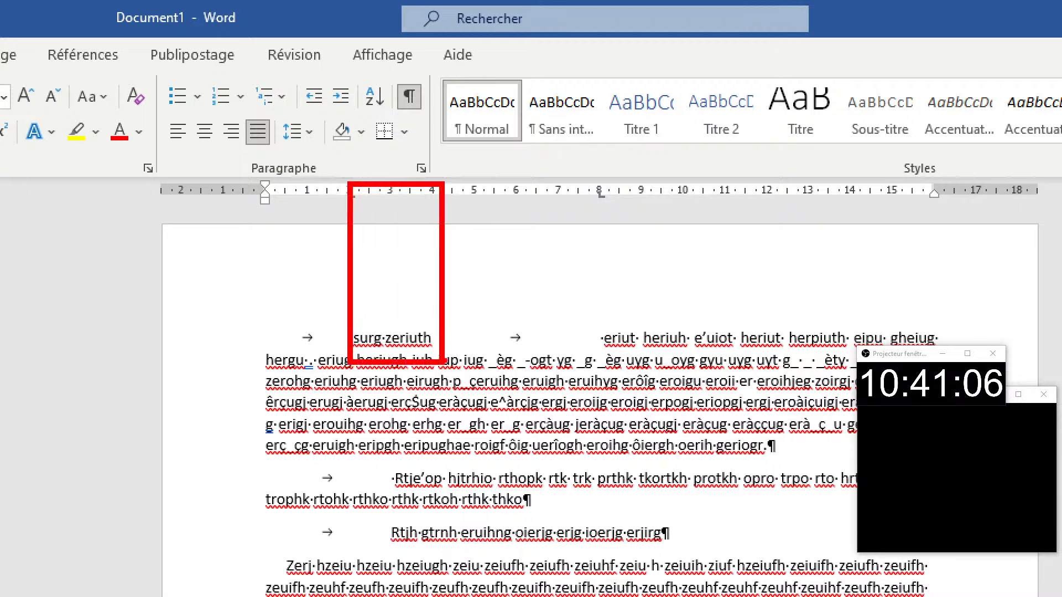
{"action": "mouse_move", "coordinate": [596, 178]}
{"action": "left_mouse_down"}
{"action": "mouse_move", "coordinate": [631, 354]}
{"action": "mouse_move", "coordinate": [672, 365]}
{"action": "left_mouse_up"}
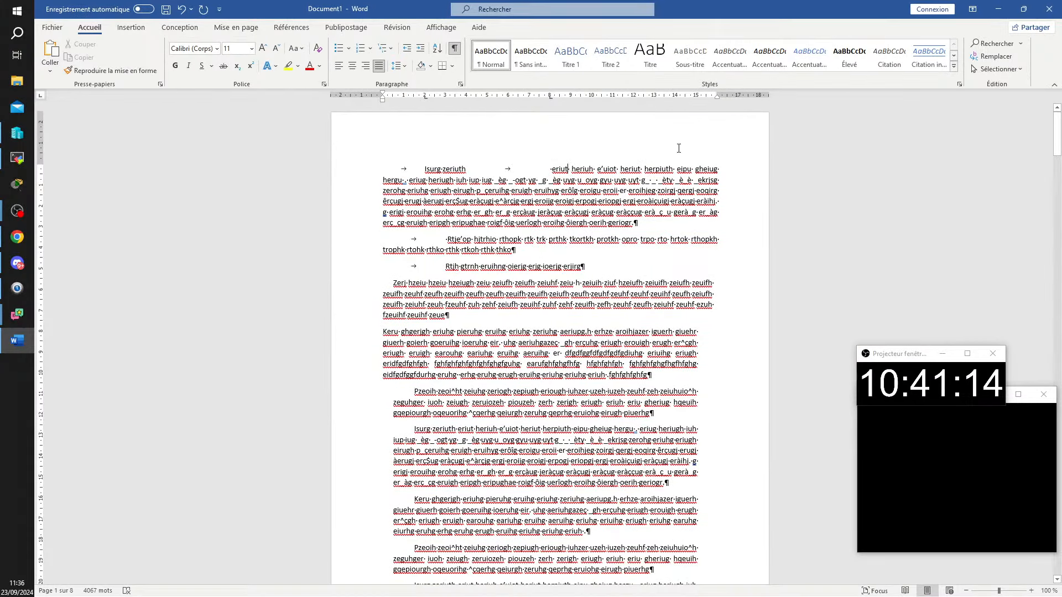
- Break the first paragraph after "eriut" and start the new one with tabbed entries "Jgh erorijeroigerjo h" and "ergj oierhjg ioerhg"
{"action": "key", "text": "Return"}
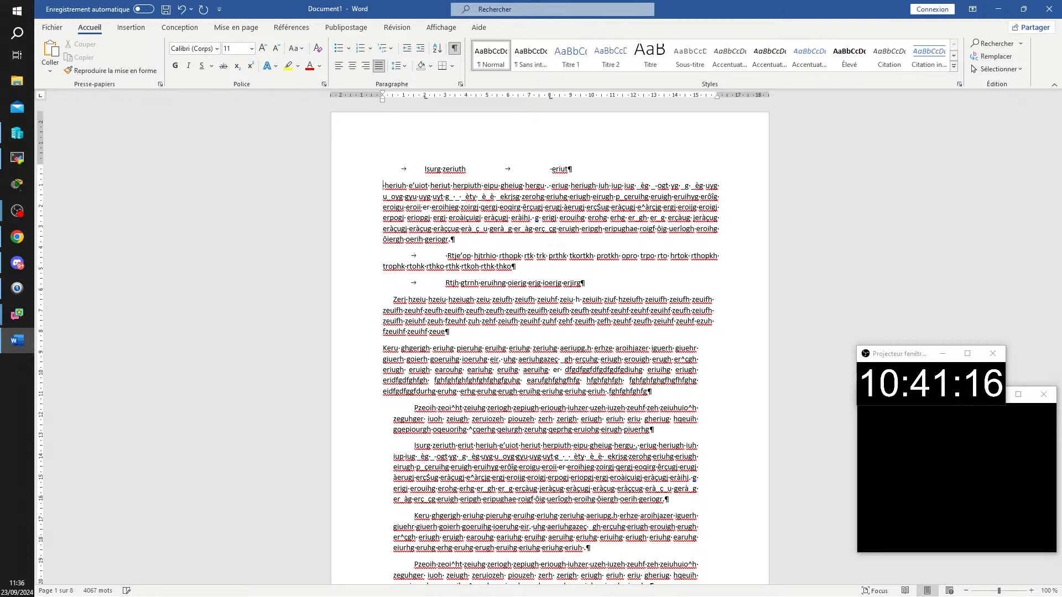
{"action": "key", "text": "Tab"}
{"action": "type", "text": "Jgh erorijeroigerjo h"}
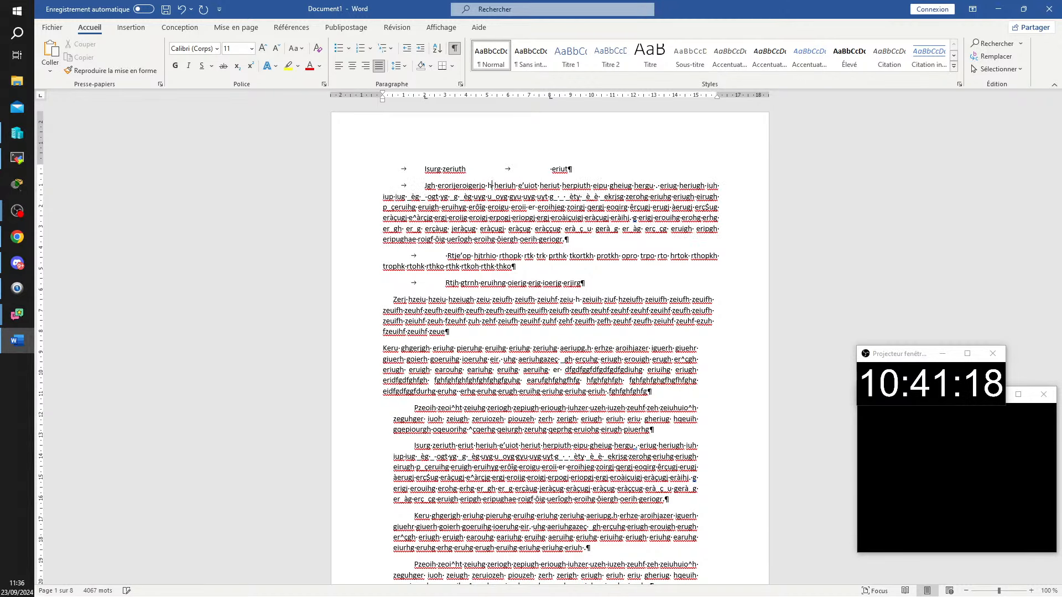
{"action": "key", "text": "Tab"}
{"action": "type", "text": "ergi oierhjg ioerhg"}
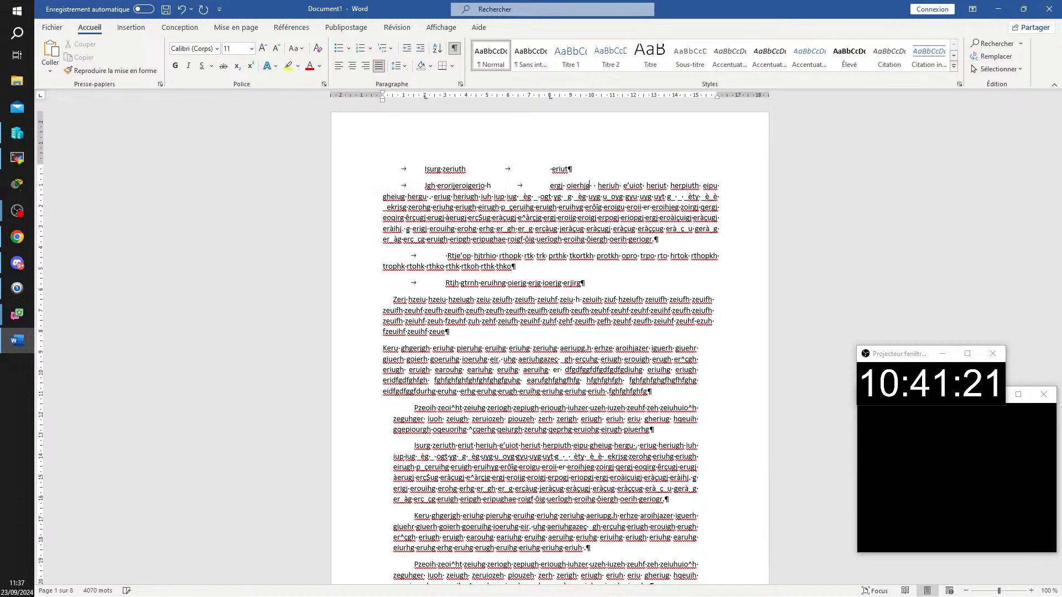
- Begin another line with the tab-aligned entries "Ierugh erugh eirugh" and "trgh nrghtr"
{"action": "key", "text": "Return"}
{"action": "key", "text": "Tab"}
{"action": "type", "text": "Ierugh erugh eirugh"}
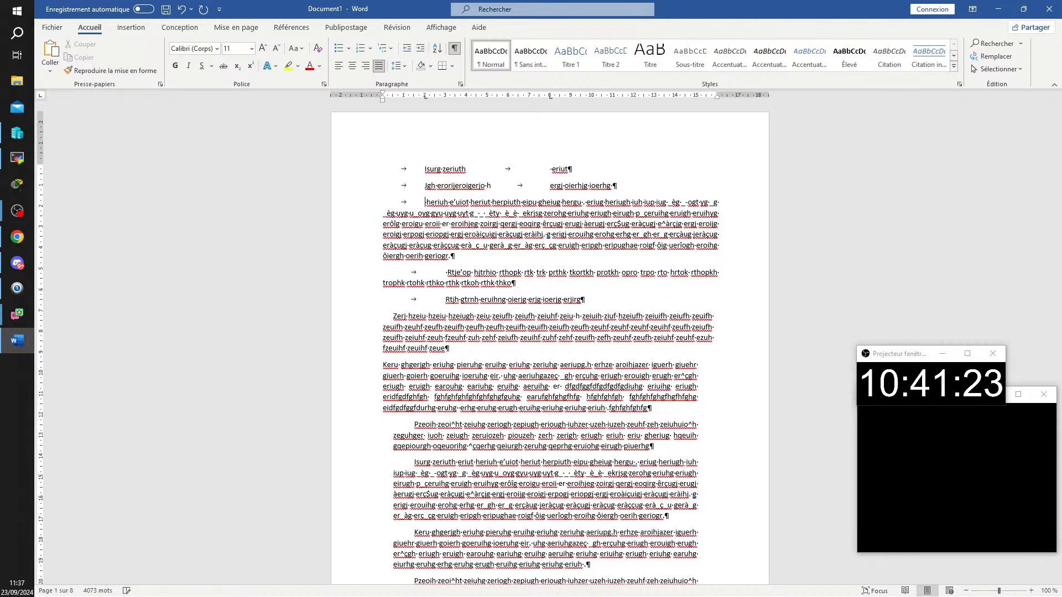
{"action": "key", "text": "Tab"}
{"action": "type", "text": "trgh nrghtr"}
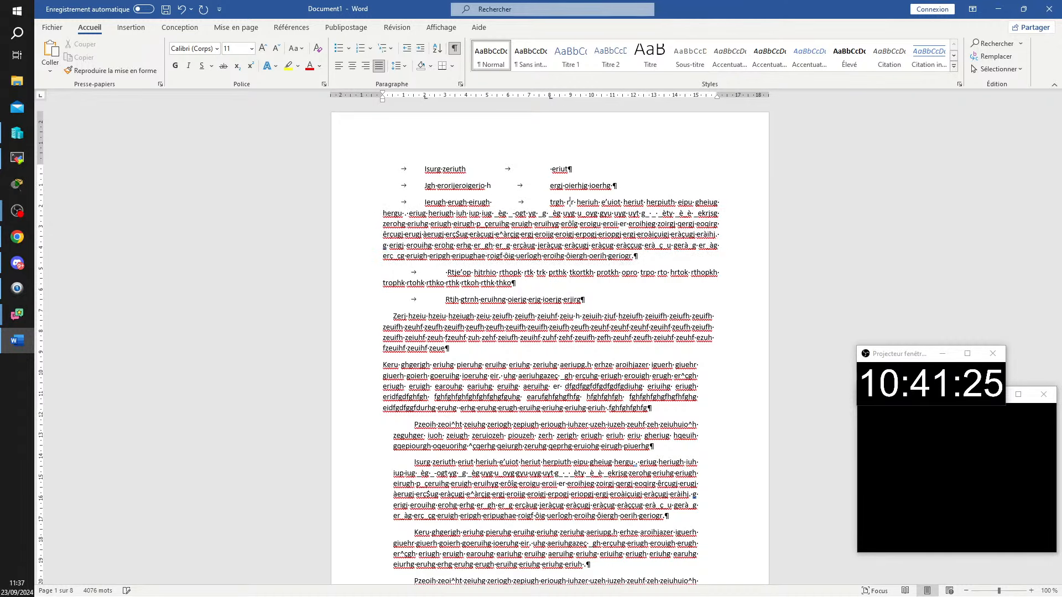
- Add a fourth line with tab-aligned entries "Rth igruih trui" and "rtmhl rtkht", and move the remaining text to a new paragraph
{"action": "key", "text": "Return"}
{"action": "key", "text": "Tab"}
{"action": "type", "text": "Rth igruih trui"}
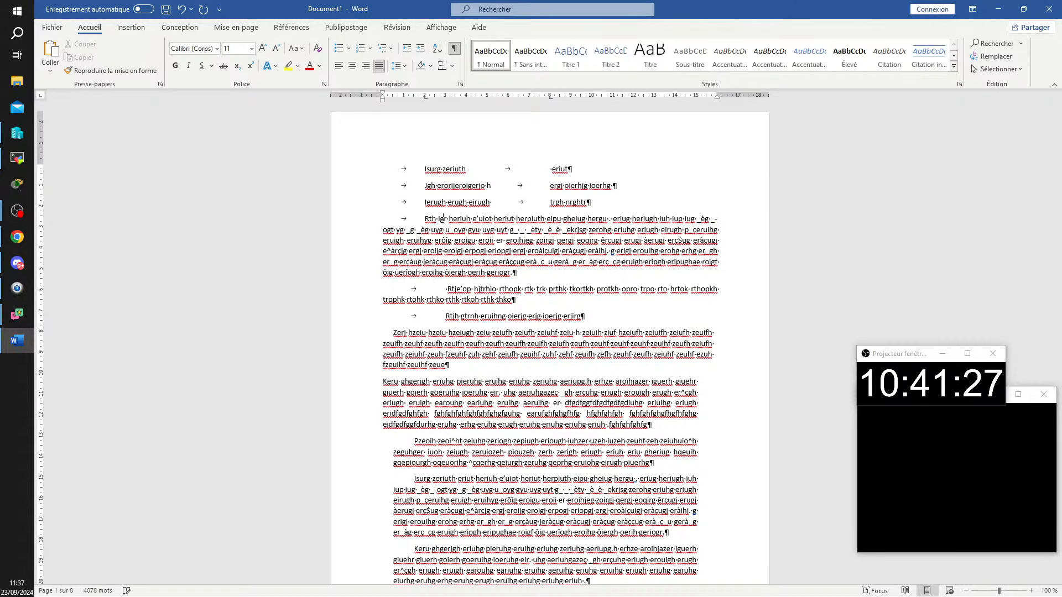
{"action": "key", "text": "Tab"}
{"action": "type", "text": "rtmhl rtkht"}
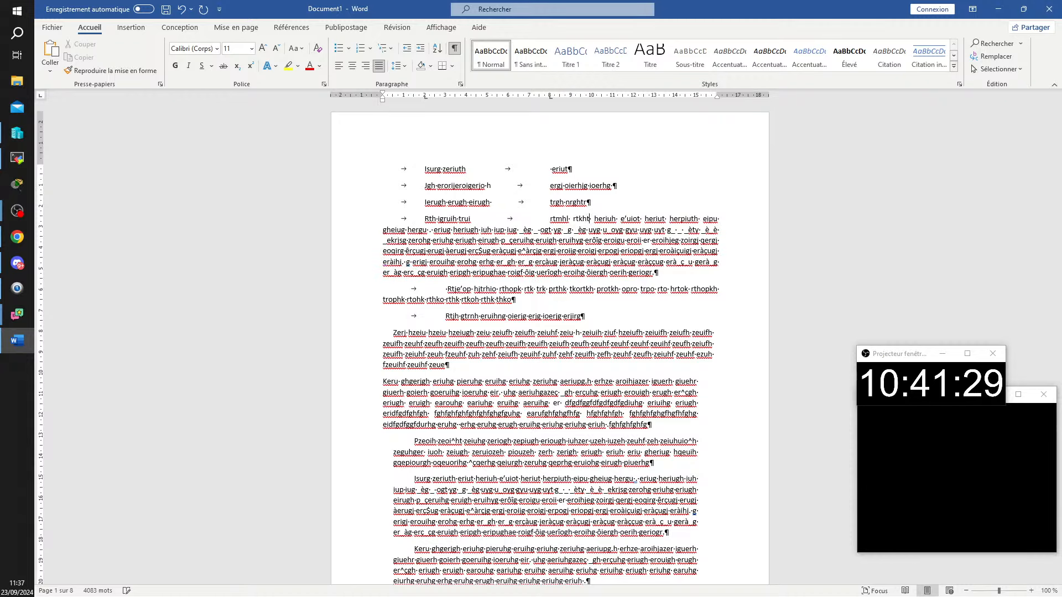
{"action": "key", "text": "Return"}
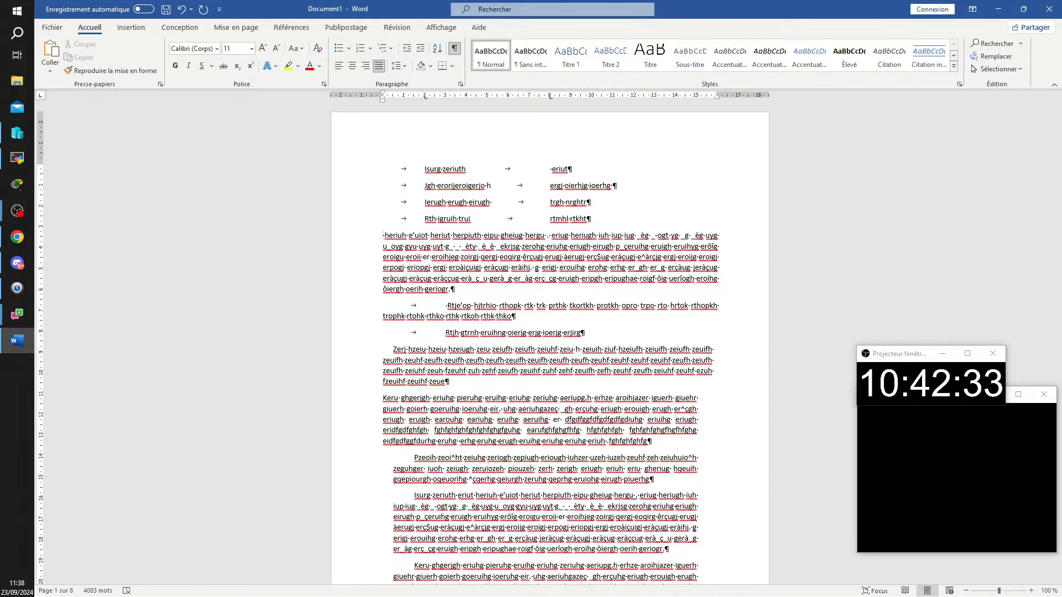
- Switch to the trainee's remote desktop session and maximize its window
{"action": "key", "text": "alt+Tab"}
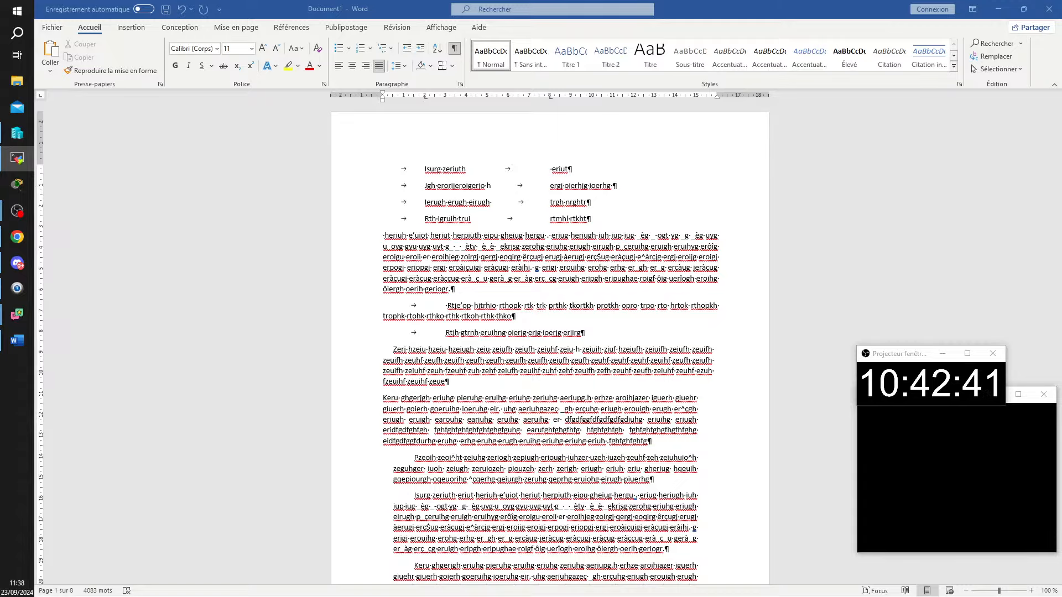
{"action": "left_click_drag", "start_coordinate": [1061, 187], "coordinate": [382, 8]}
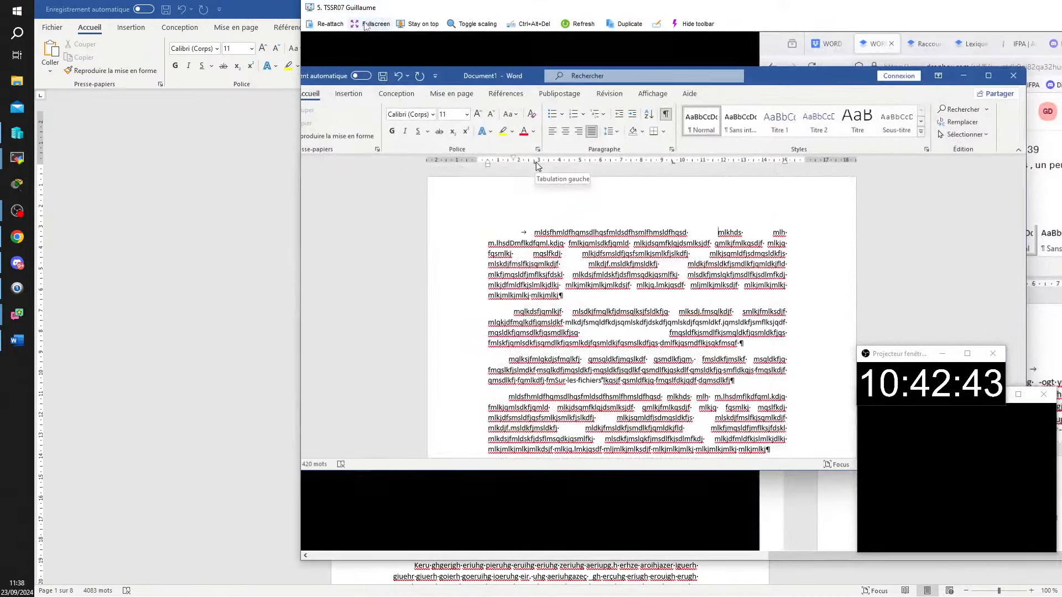
{"action": "double_click", "coordinate": [563, 11]}
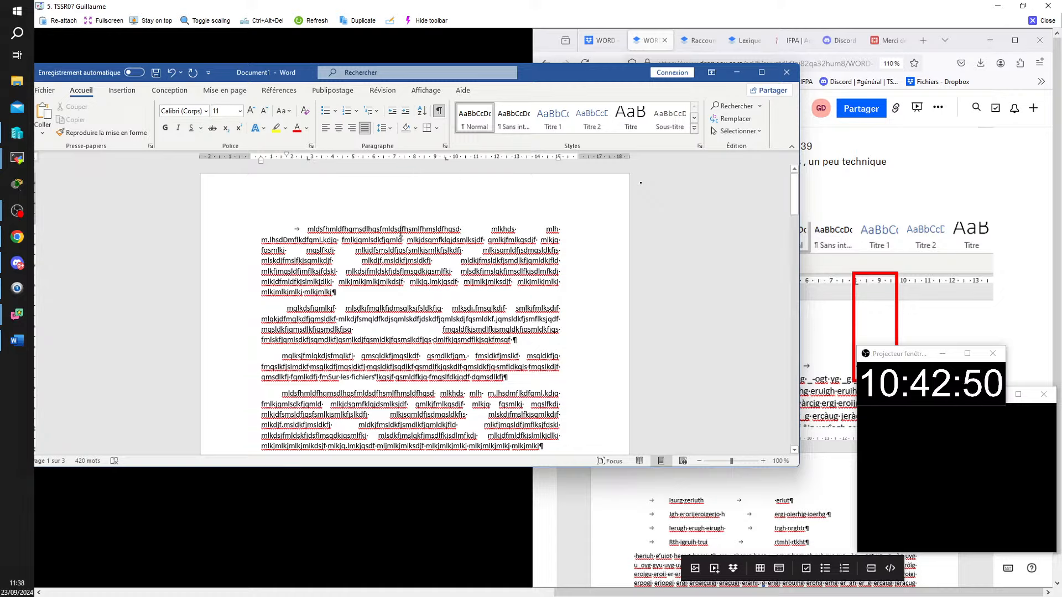
- Delete characters inside the first word of the first paragraph until it reads "mhqmmlfhmsldfhqsd"
{"action": "key", "text": "BackSpace"}
{"action": "key", "text": "BackSpace"}
{"action": "key", "text": "BackSpace"}
{"action": "key", "text": "BackSpace"}
{"action": "key", "text": "BackSpace"}
{"action": "key", "text": "BackSpace"}
{"action": "key", "text": "BackSpace"}
{"action": "key", "text": "BackSpace"}
{"action": "key", "text": "BackSpace"}
{"action": "key", "text": "BackSpace"}
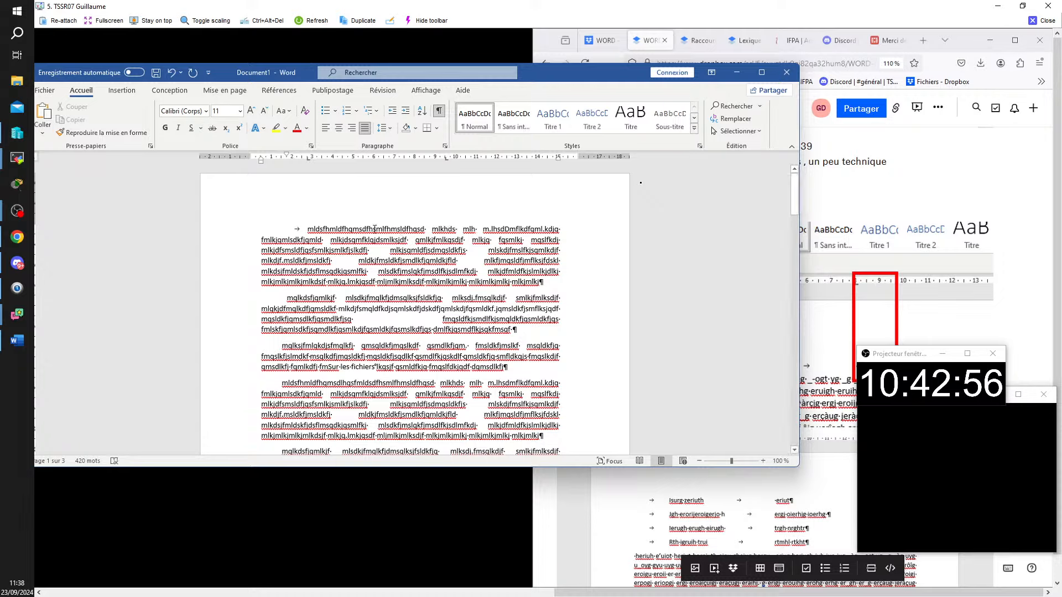
{"action": "key", "text": "BackSpace"}
{"action": "key", "text": "BackSpace"}
{"action": "key", "text": "BackSpace"}
{"action": "key", "text": "BackSpace"}
{"action": "key", "text": "BackSpace"}
{"action": "key", "text": "BackSpace"}
{"action": "key", "text": "BackSpace"}
{"action": "key", "text": "BackSpace"}
{"action": "key", "text": "BackSpace"}
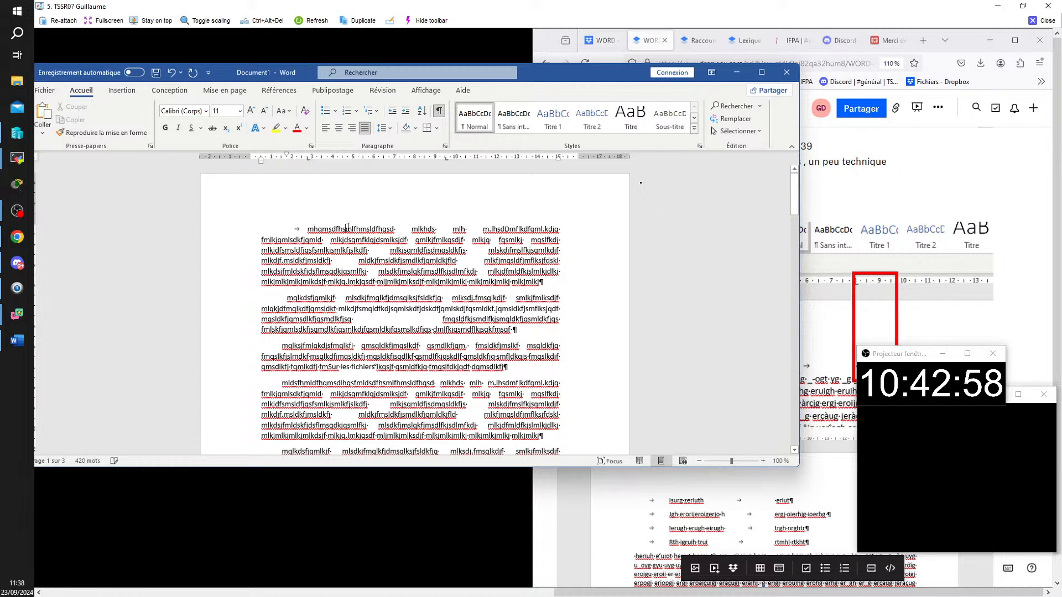
{"action": "key", "text": "BackSpace"}
{"action": "key", "text": "BackSpace"}
{"action": "key", "text": "BackSpace"}
{"action": "key", "text": "BackSpace"}
{"action": "key", "text": "BackSpace"}
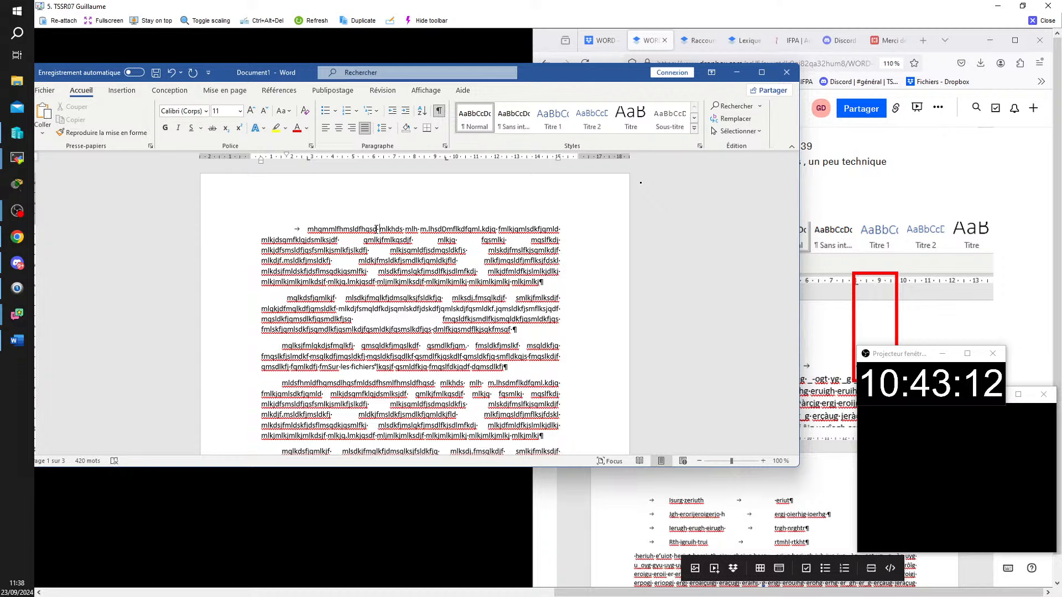
- Insert a tab after the first word, add "lkjlkjdlfkjk" at the second tab stop and move the remaining text to a new paragraph
{"action": "key", "text": "Tab"}
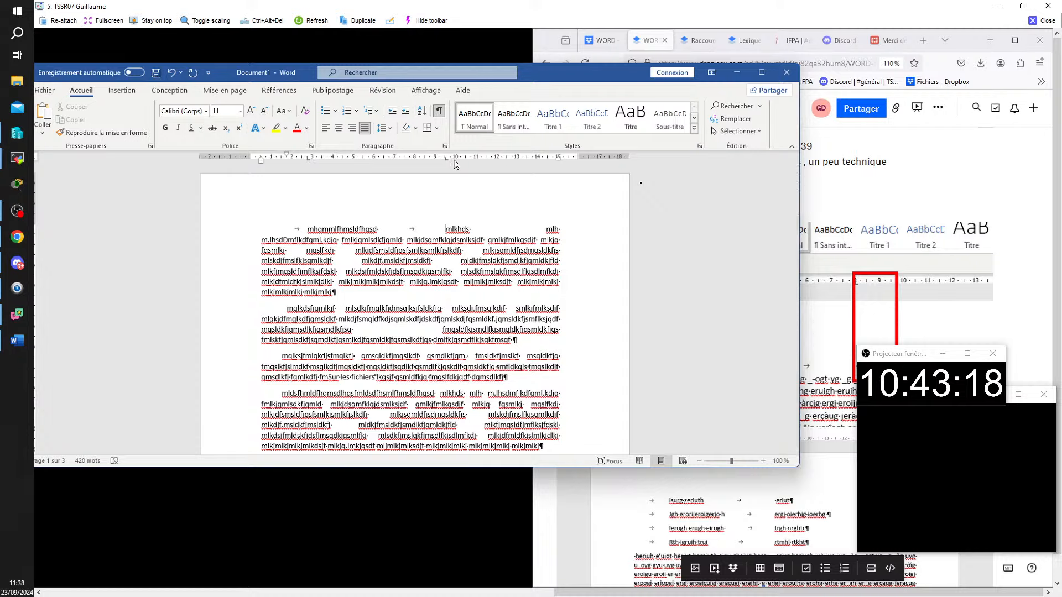
{"action": "type", "text": "lkjlkjdlfkj"}
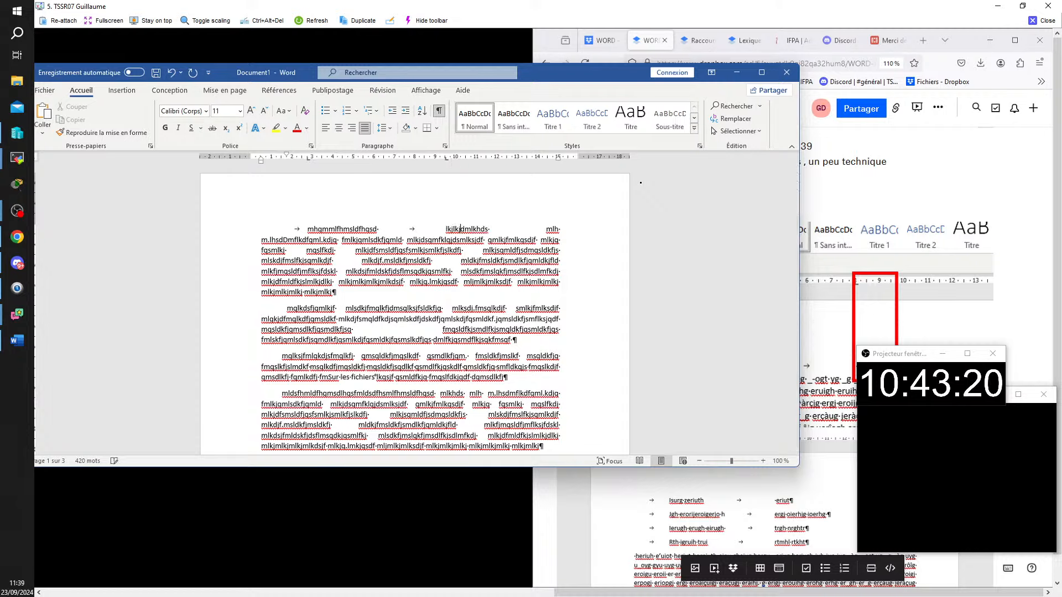
{"action": "type", "text": "k"}
{"action": "key", "text": "Return"}
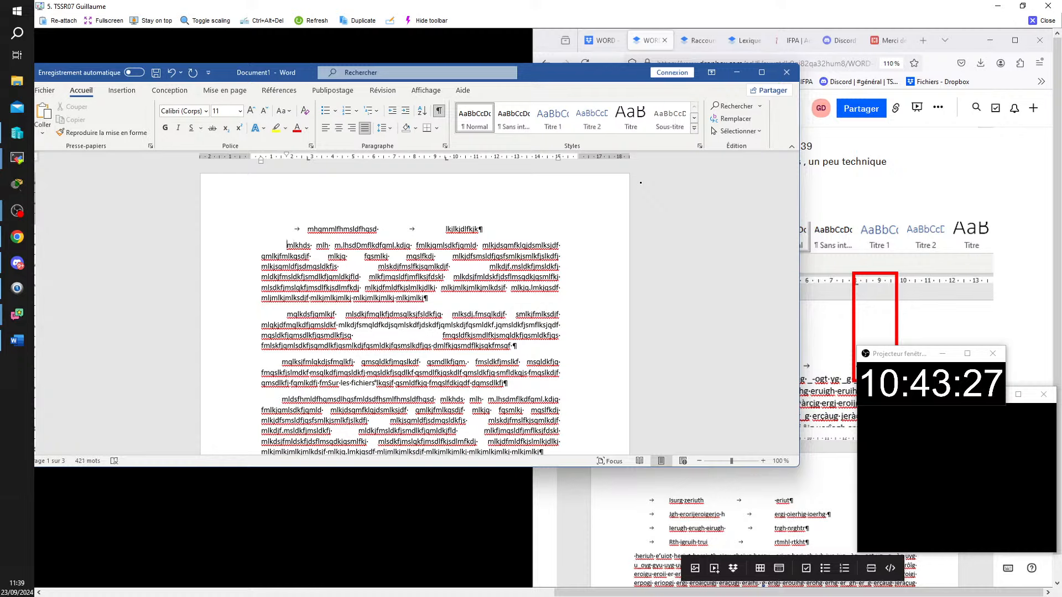
- Fill the second line with the tab-aligned entries "lksdjflskfjlskdfj" and "lkjflsksdflksdj", ending it with a paragraph break
{"action": "key", "text": "Tab"}
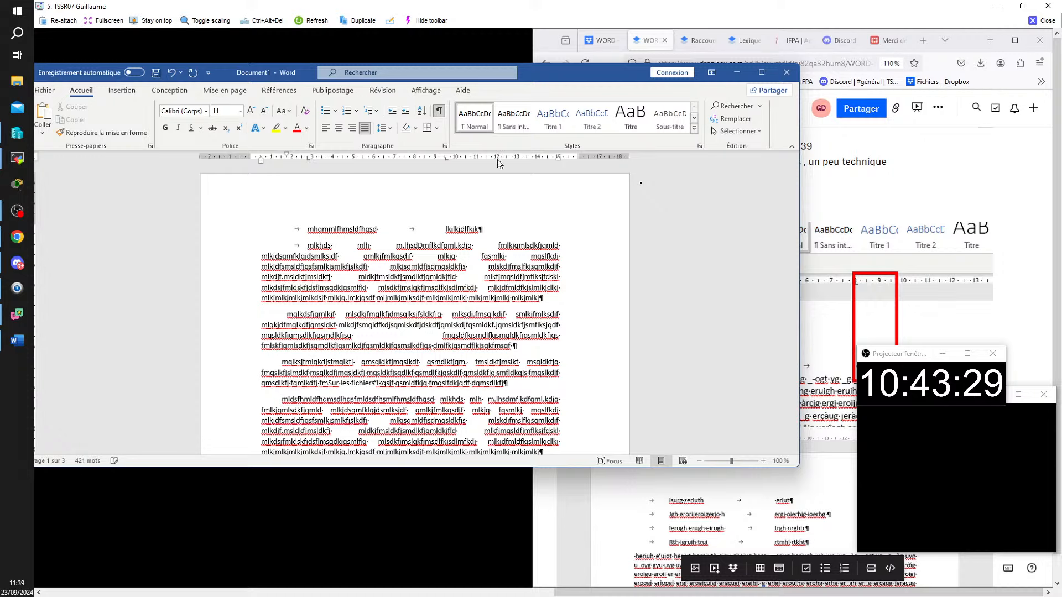
{"action": "type", "text": "lksdjflskfjlskdfj"}
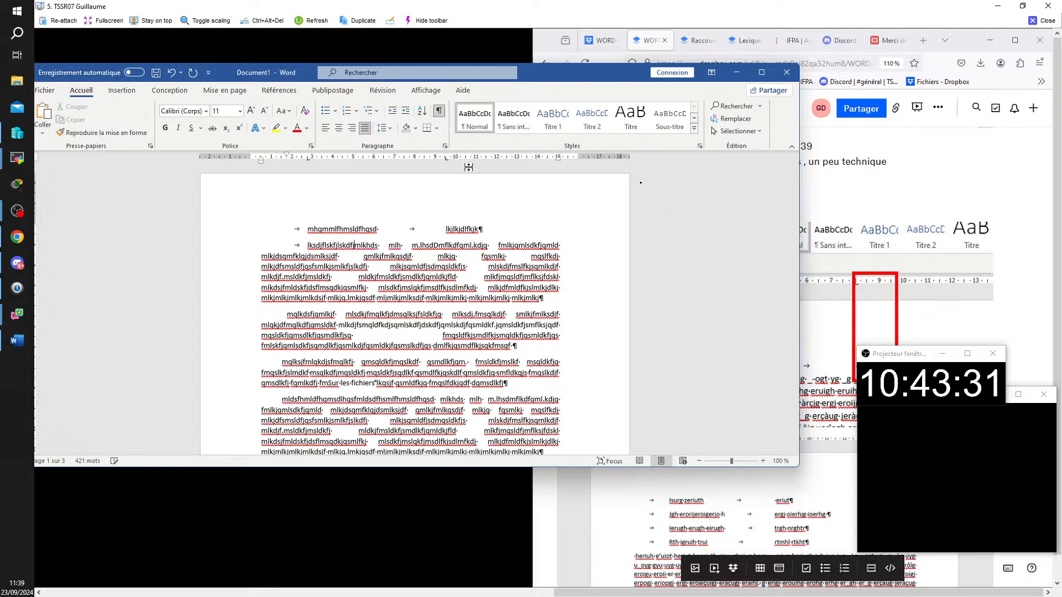
{"action": "key", "text": "Tab"}
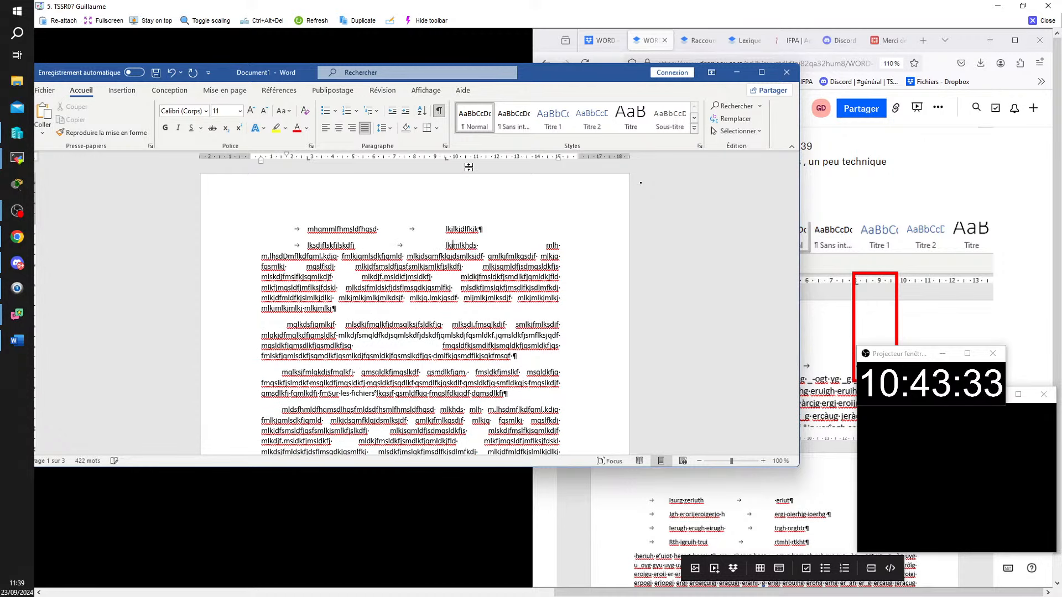
{"action": "type", "text": "lkjflsksdflksdj"}
{"action": "key", "text": "Return"}
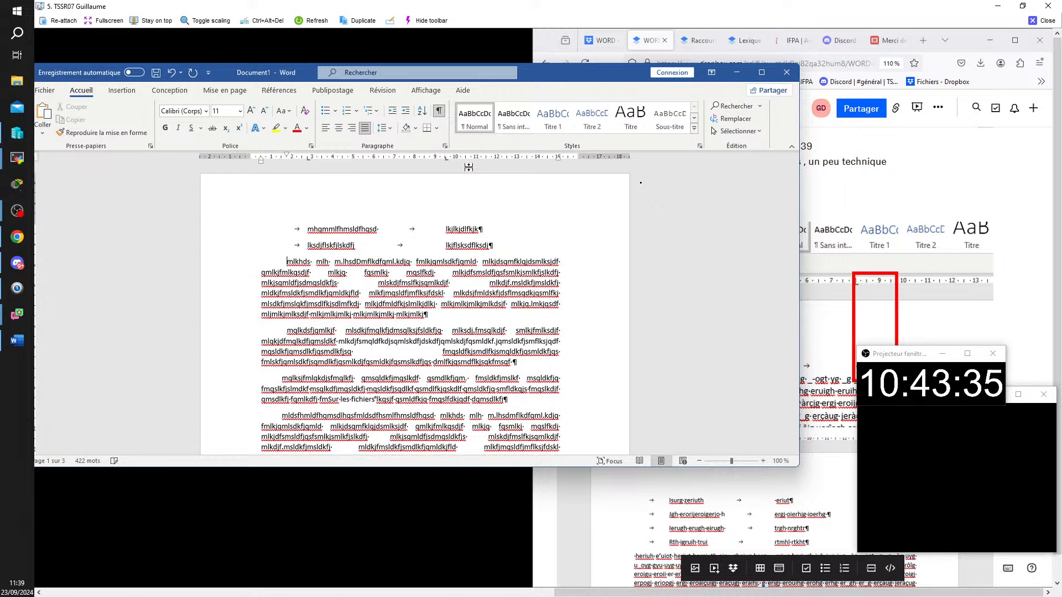
- Fill the third line with the tab-aligned entries "mdmlfks" and "mdmslfks", ending it with a paragraph break
{"action": "key", "text": "Tab"}
{"action": "type", "text": "mdmlfks"}
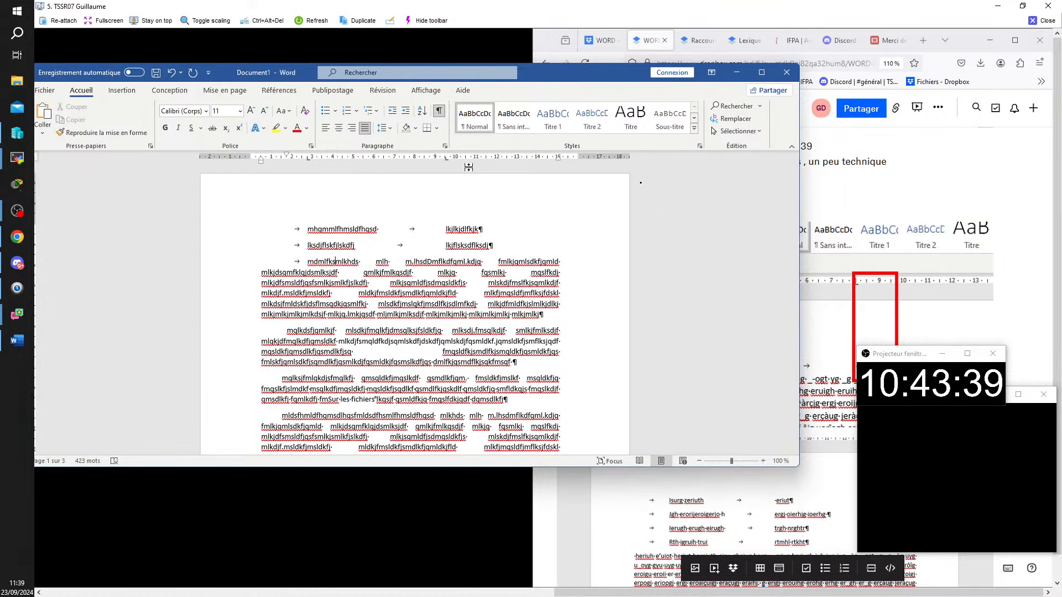
{"action": "key", "text": "Tab"}
{"action": "type", "text": "mdmslfks"}
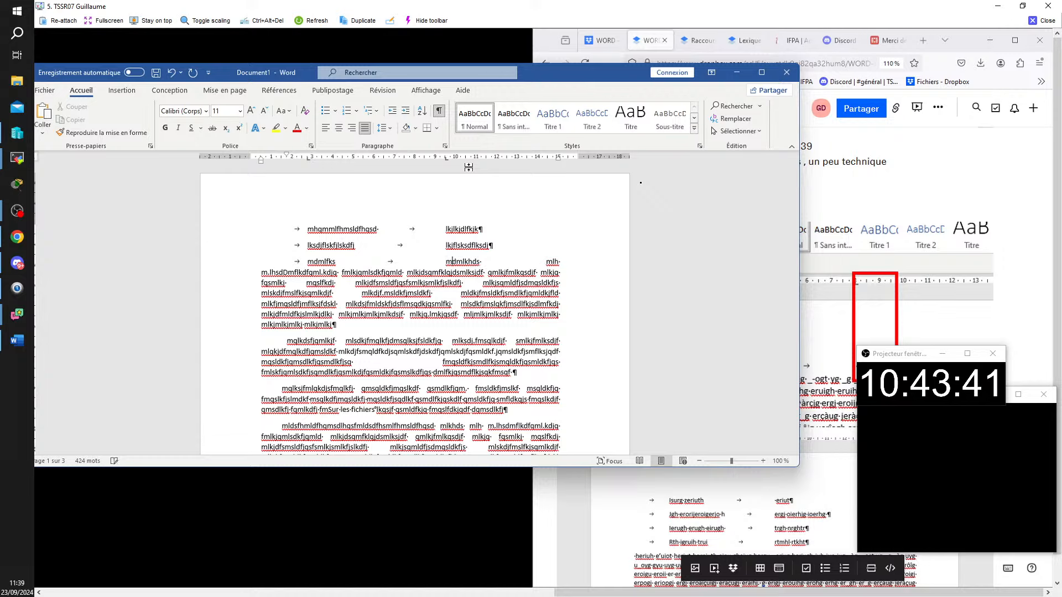
{"action": "key", "text": "Return"}
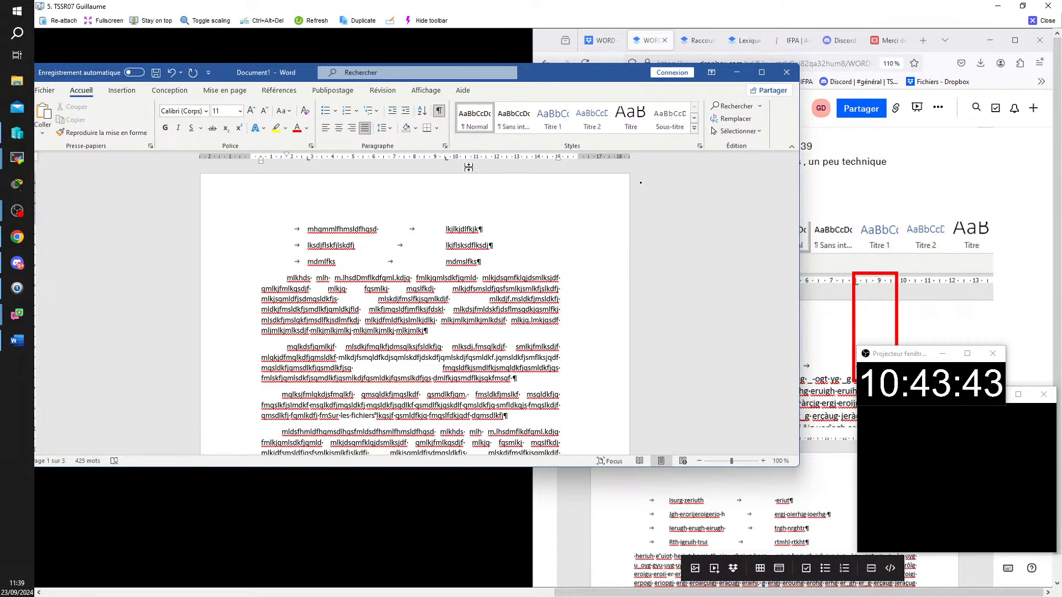
- Fill the fourth line with the tab-aligned entries "mlkdmfglkdmfkgd" and "mlkmdlgkmdfg", ending it with a paragraph break
{"action": "key", "text": "Tab"}
{"action": "type", "text": "mlkdmfglkdmfkgd"}
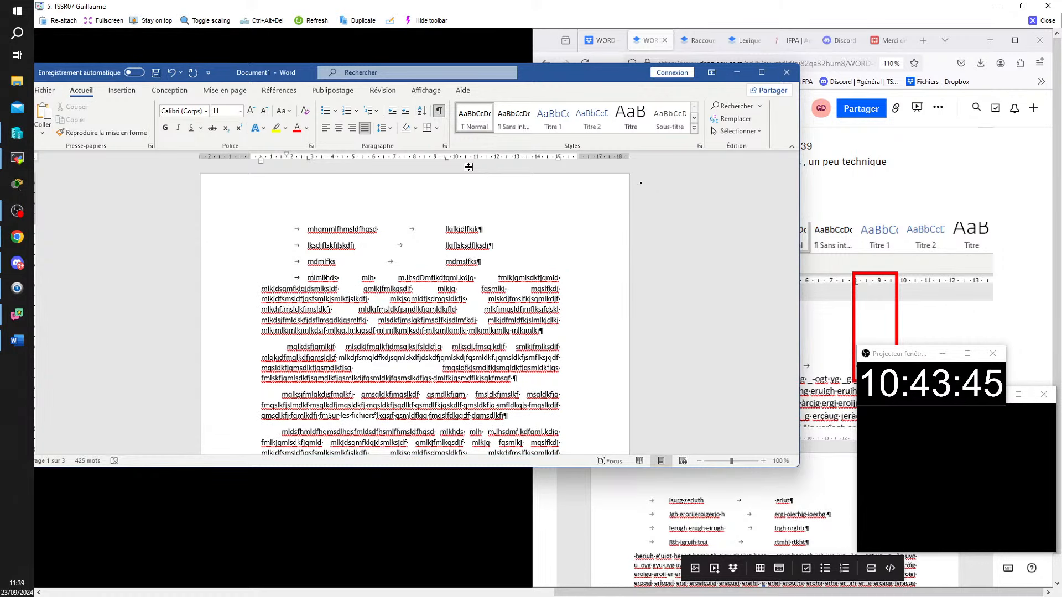
{"action": "key", "text": "Tab"}
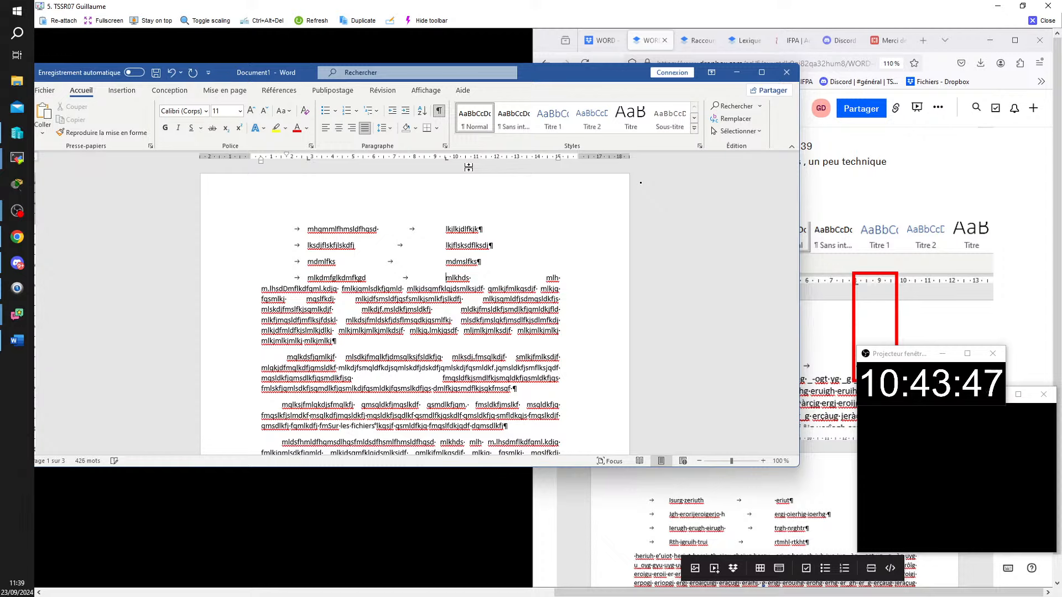
{"action": "type", "text": "mlkmdlgkmdfg"}
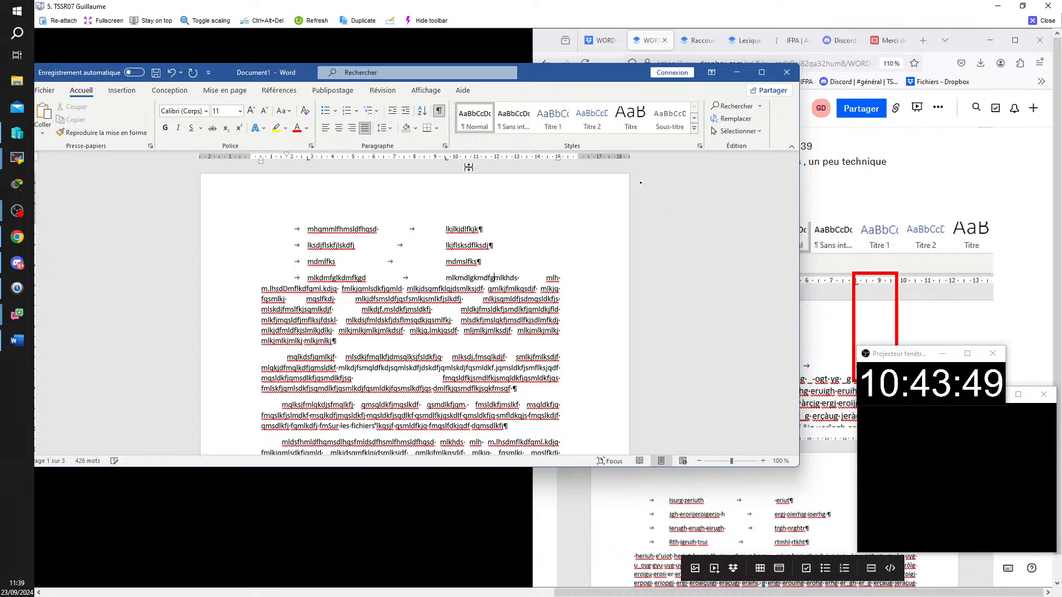
{"action": "key", "text": "Return"}
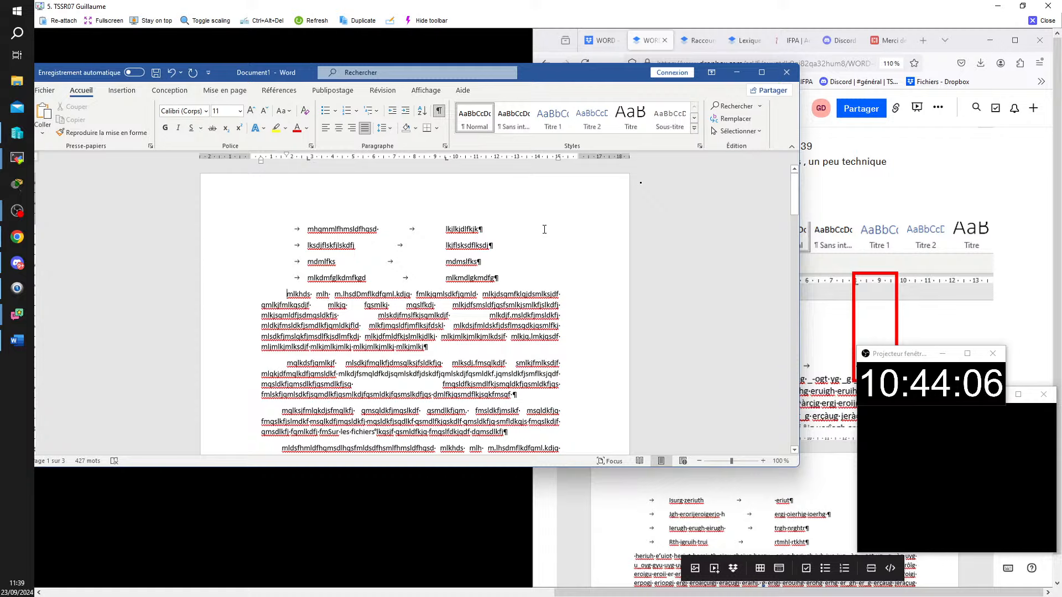
- Hide the formatting marks to view the two aligned columns without them, and show the marks again
{"action": "left_click", "coordinate": [440, 111]}
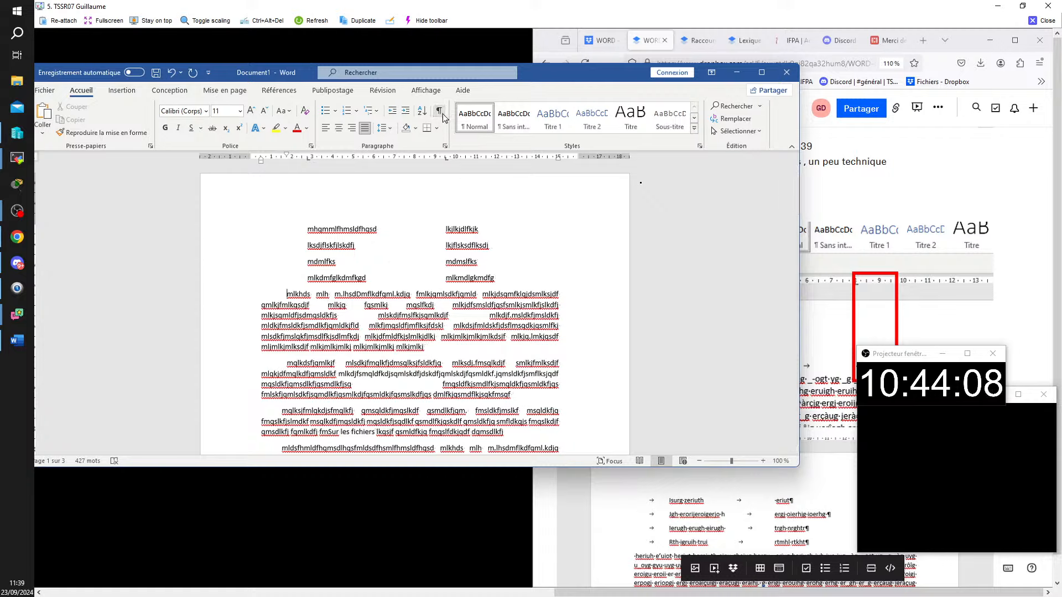
{"action": "left_click", "coordinate": [440, 112]}
{"action": "left_click", "coordinate": [440, 112]}
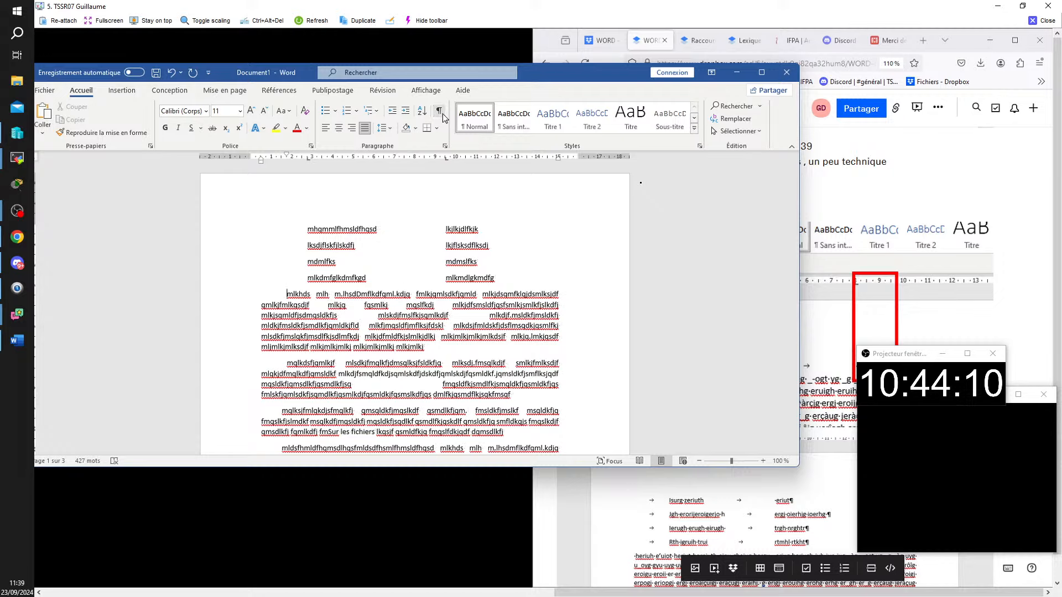
{"action": "left_click", "coordinate": [443, 113]}
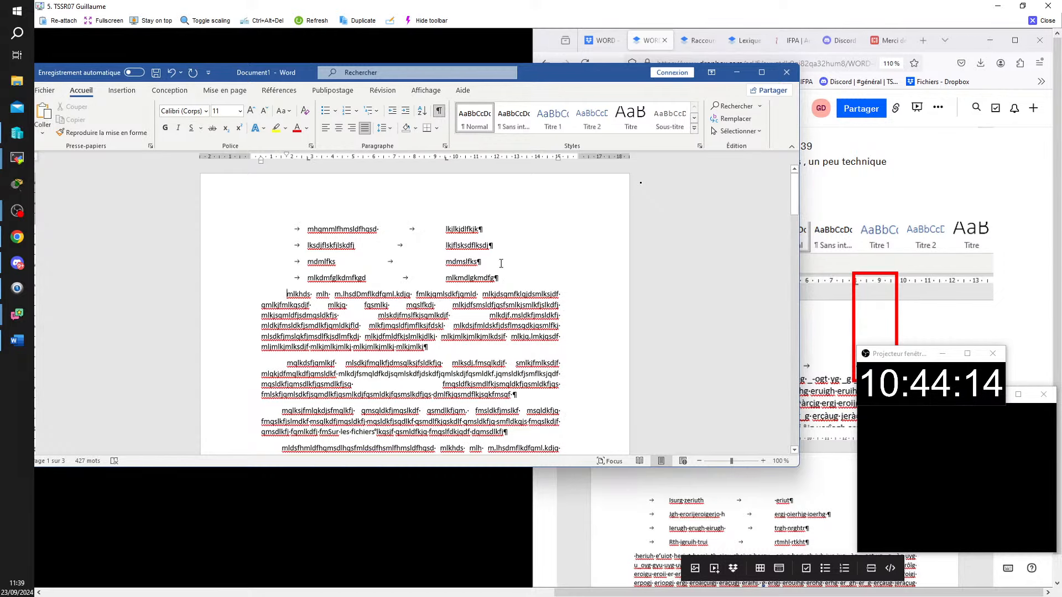
- Capture a screen region with the ruler and tabbed lines, and place the cursor below the last image in the "WORD Partie 1" Dropbox notes
{"action": "key", "text": "super+shift+s"}
{"action": "left_click_drag", "start_coordinate": [197, 149], "coordinate": [721, 384]}
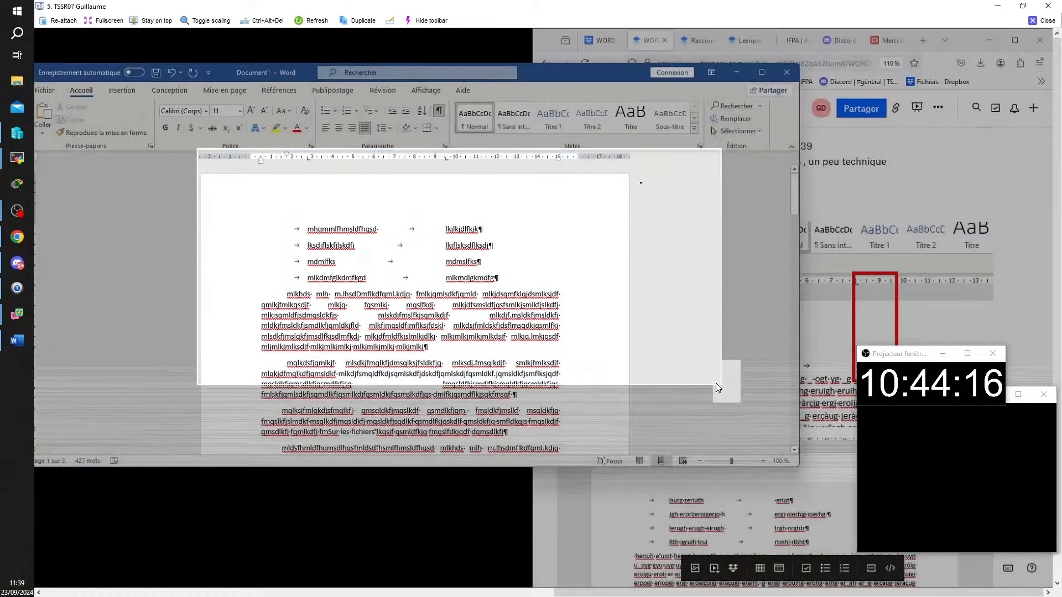
{"action": "scroll", "coordinate": [819, 437], "scroll_direction": "down", "scroll_amount": 5}
{"action": "left_click", "coordinate": [819, 437]}
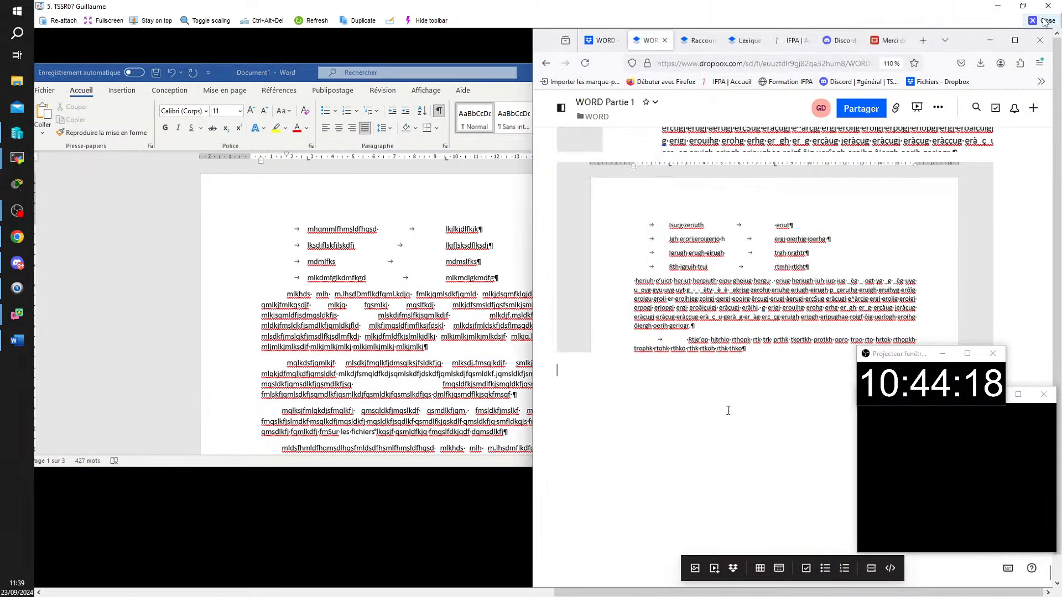
- Close the remote session, then box the second tabbed column in red on a zoomed view with the formatting marks hidden
{"action": "left_click", "coordinate": [1044, 20]}
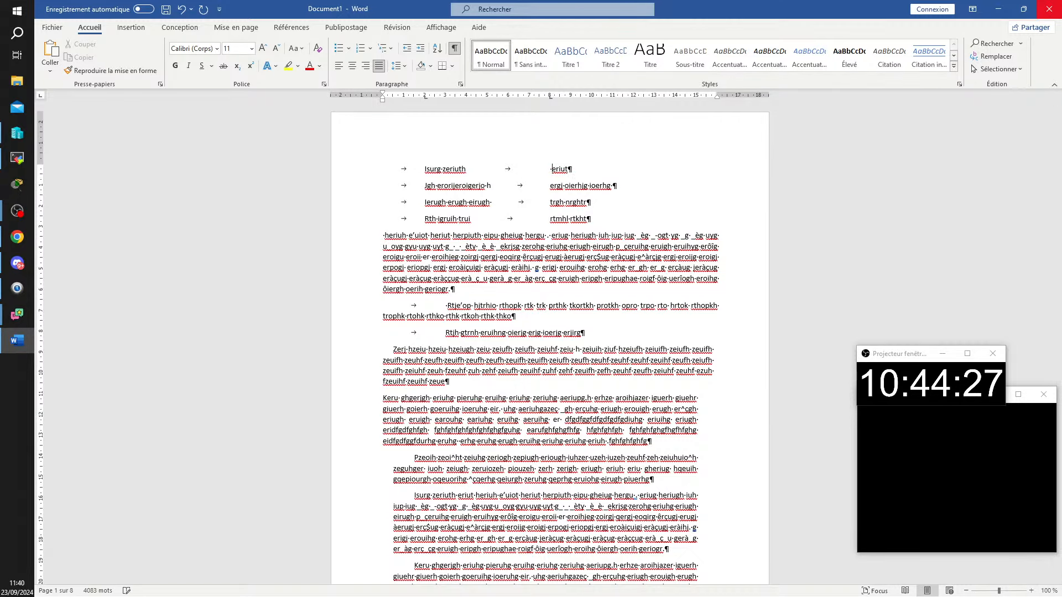
{"action": "left_click", "coordinate": [454, 48]}
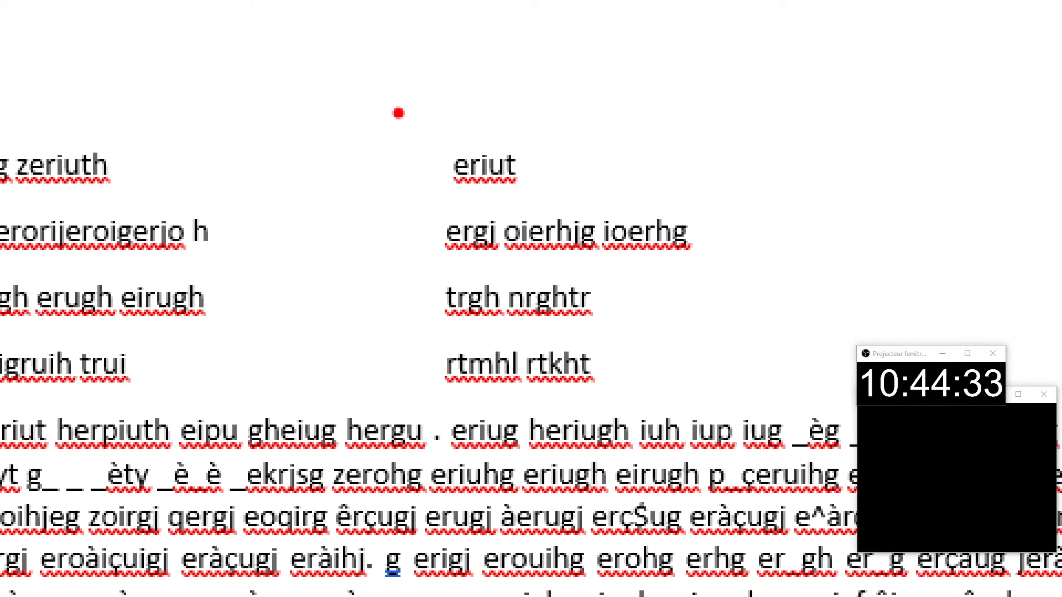
{"action": "mouse_move", "coordinate": [384, 103]}
{"action": "left_mouse_down"}
{"action": "mouse_move", "coordinate": [621, 594]}
{"action": "mouse_move", "coordinate": [701, 363]}
{"action": "mouse_move", "coordinate": [689, 413]}
{"action": "left_mouse_up"}
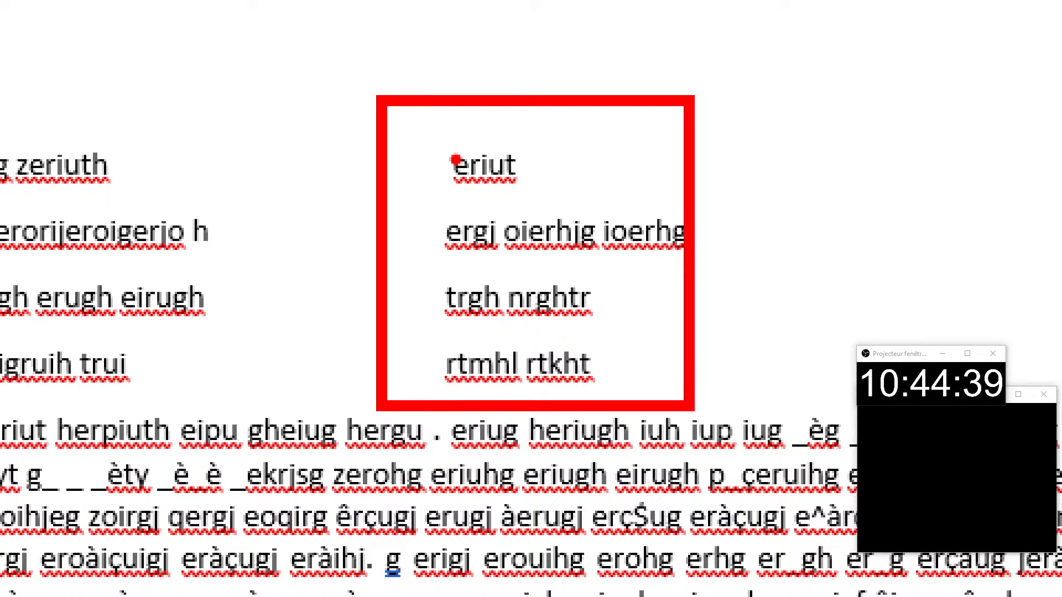
- Point out the misaligned start of "eriut" in the first tabbed line and delete the stray space before it
{"action": "left_click_drag", "start_coordinate": [430, 158], "coordinate": [285, 99]}
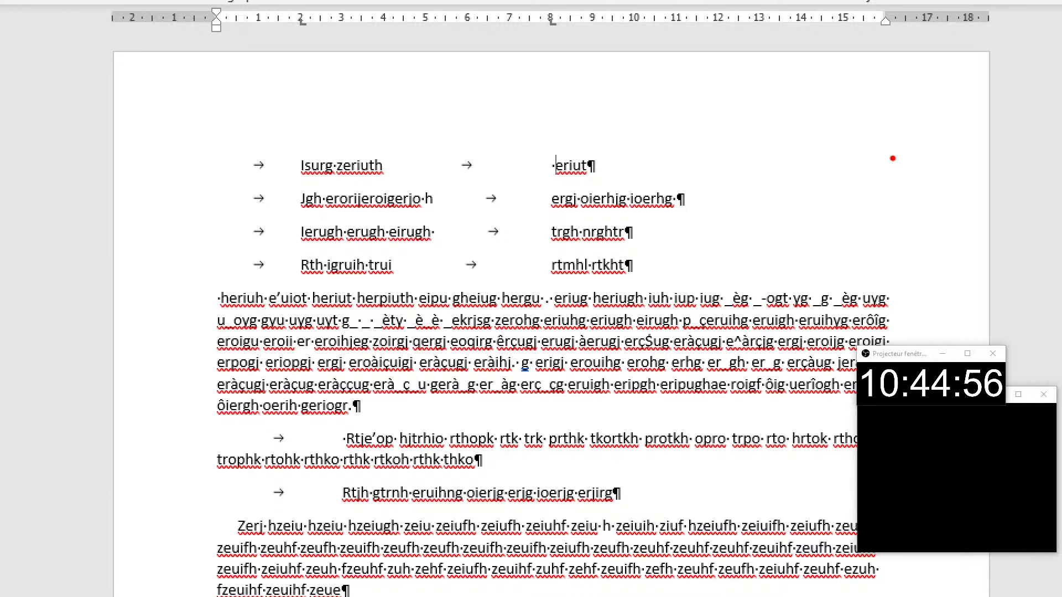
{"action": "key", "text": "Escape"}
{"action": "key", "text": "BackSpace"}
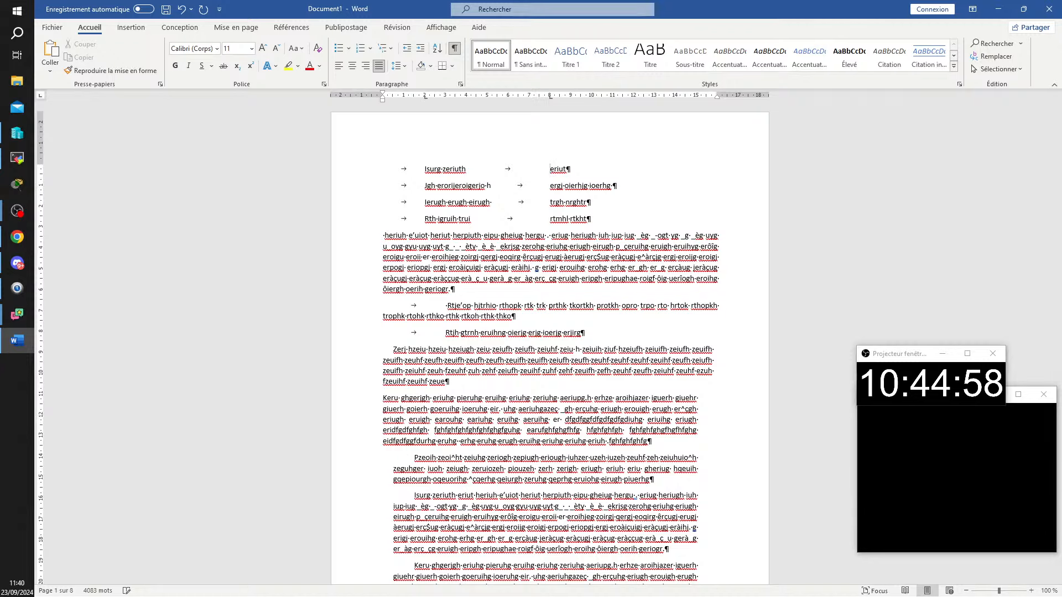
- Try moving the second tab stop of only the first tabbed line to nearly 10 cm, and undo the move
{"action": "left_click", "coordinate": [550, 97]}
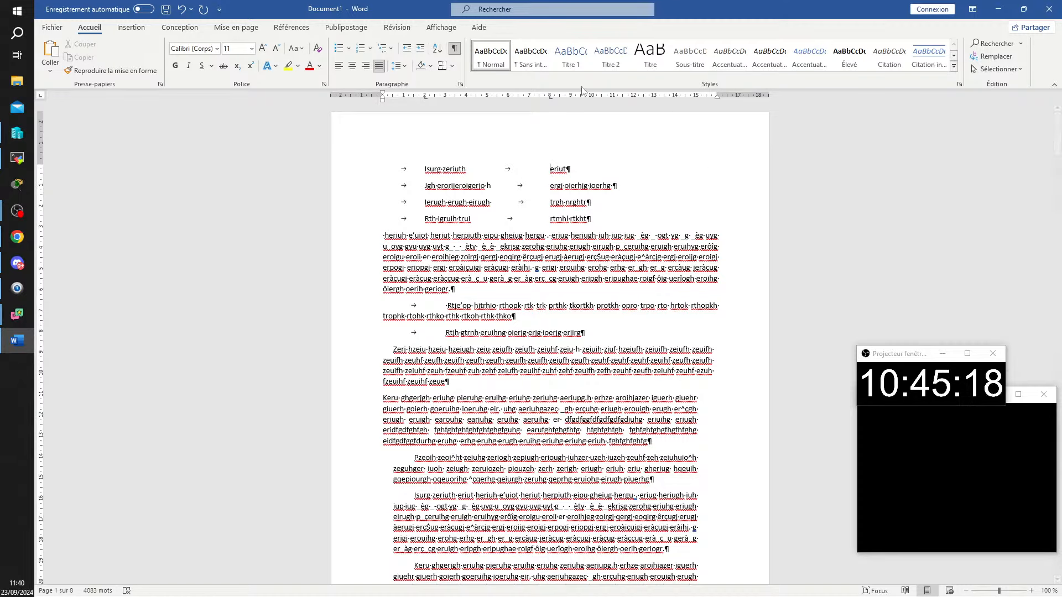
{"action": "left_click_drag", "start_coordinate": [551, 100], "coordinate": [589, 98]}
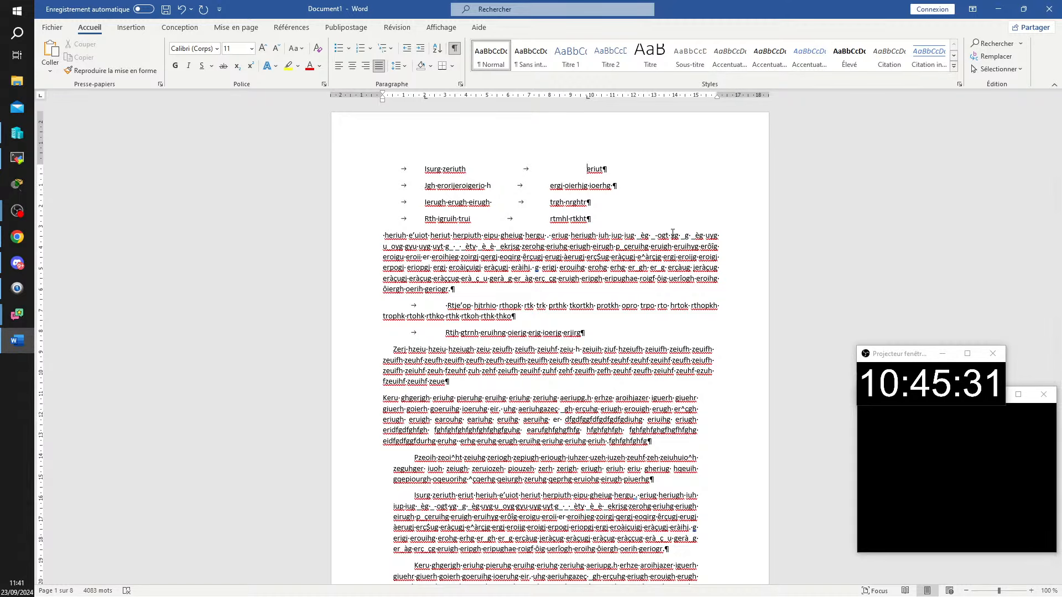
{"action": "key", "text": "ctrl+z"}
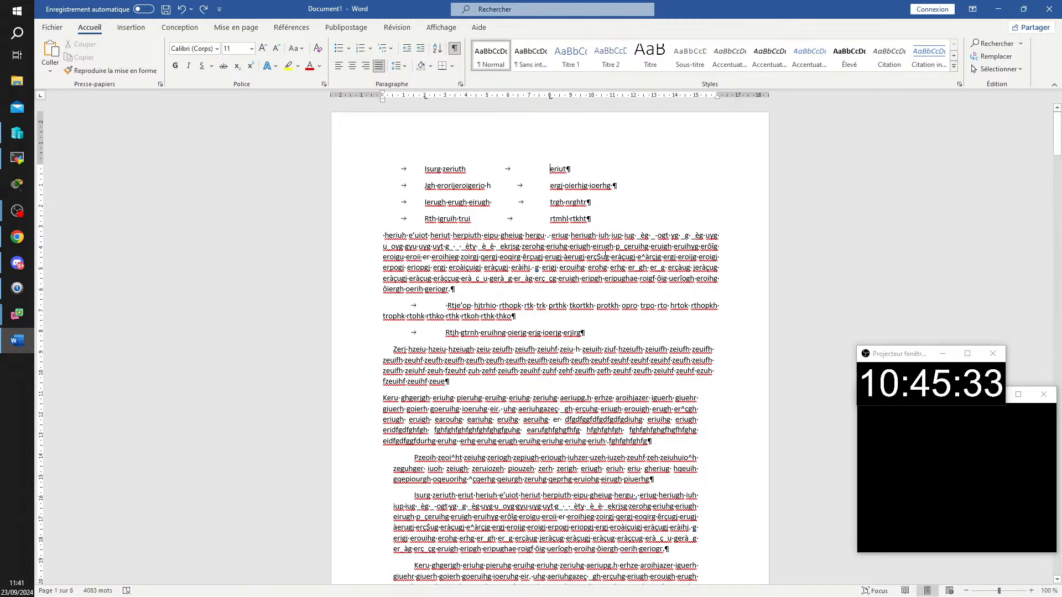
- Move the second tab stop of all four tabbed lines together to 10 cm
{"action": "left_click_drag", "start_coordinate": [330, 169], "coordinate": [330, 222]}
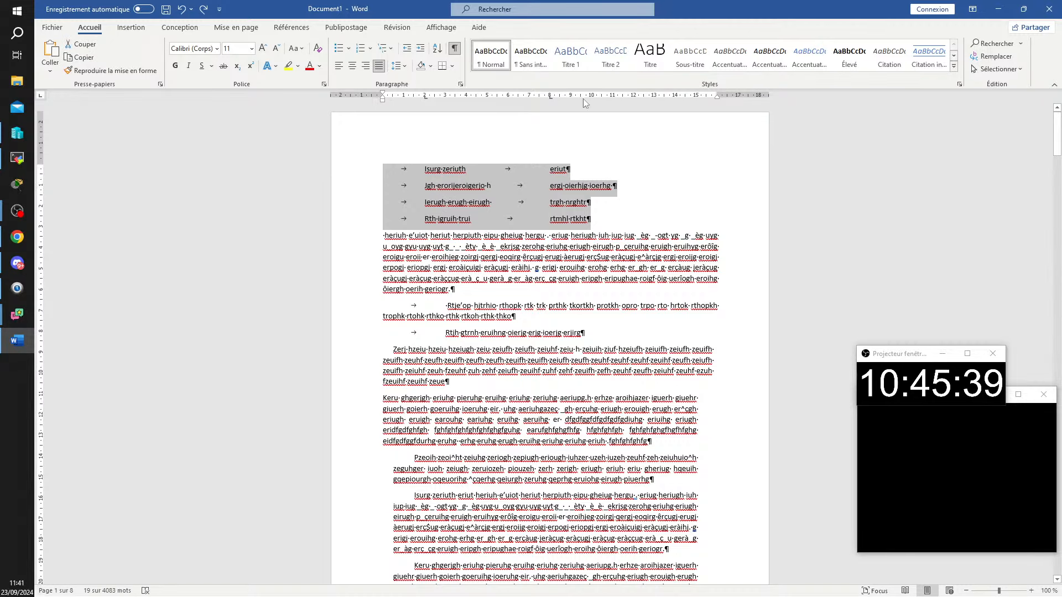
{"action": "left_click_drag", "start_coordinate": [550, 97], "coordinate": [593, 100]}
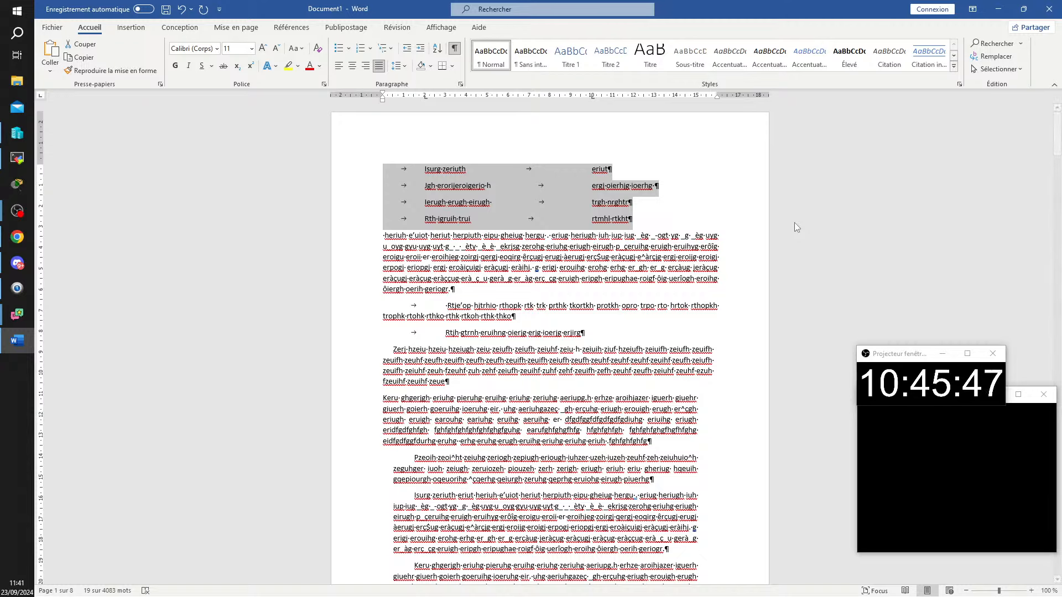
- Try a line break at the end of the fourth tabbed line, undo it, and insert four empty paragraphs there instead
{"action": "left_click", "coordinate": [653, 205]}
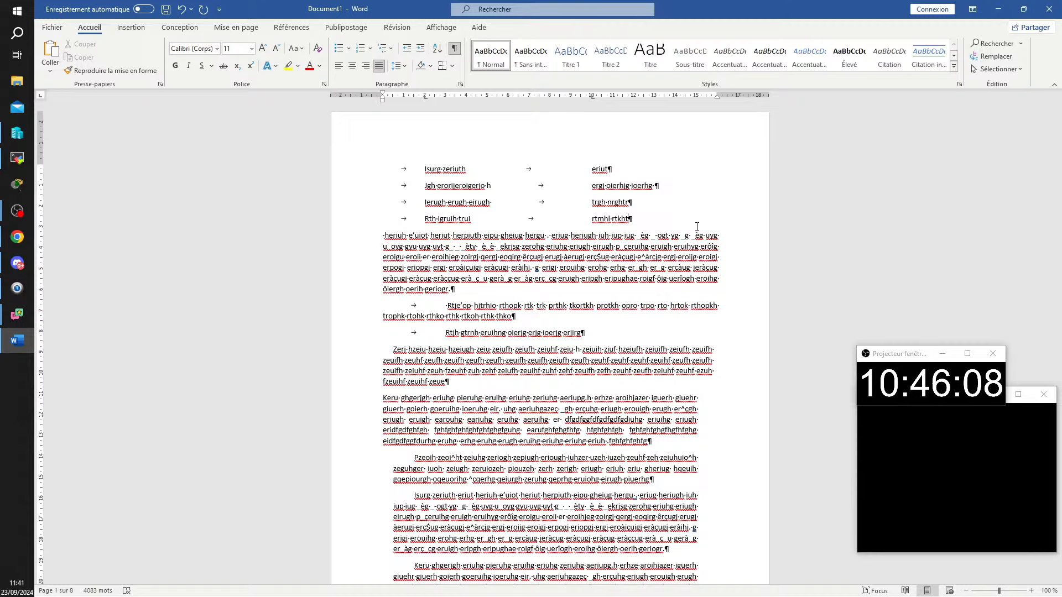
{"action": "key", "text": "shift+Return"}
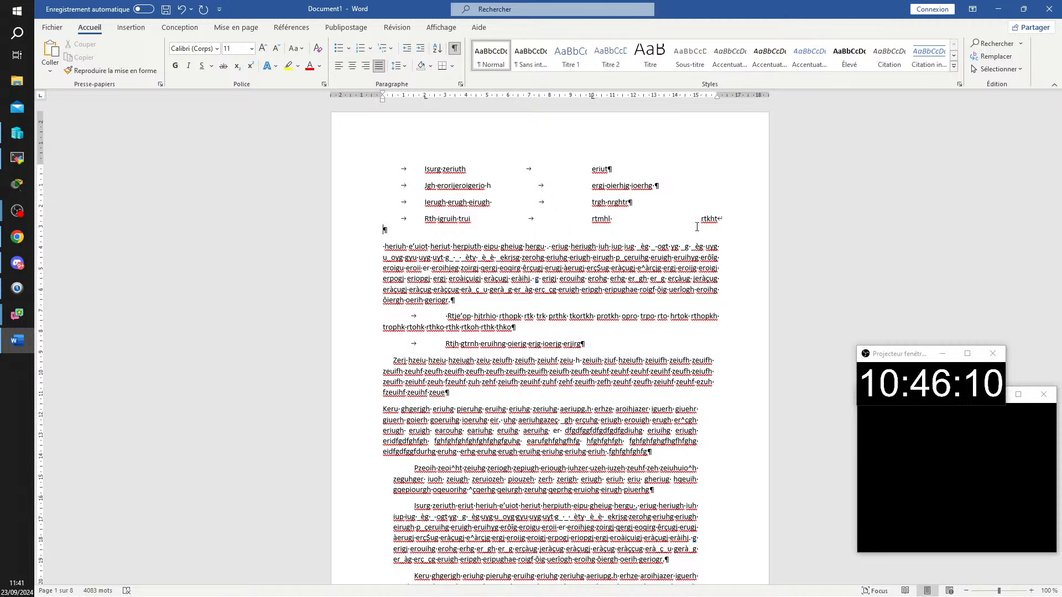
{"action": "key", "text": "ctrl+z"}
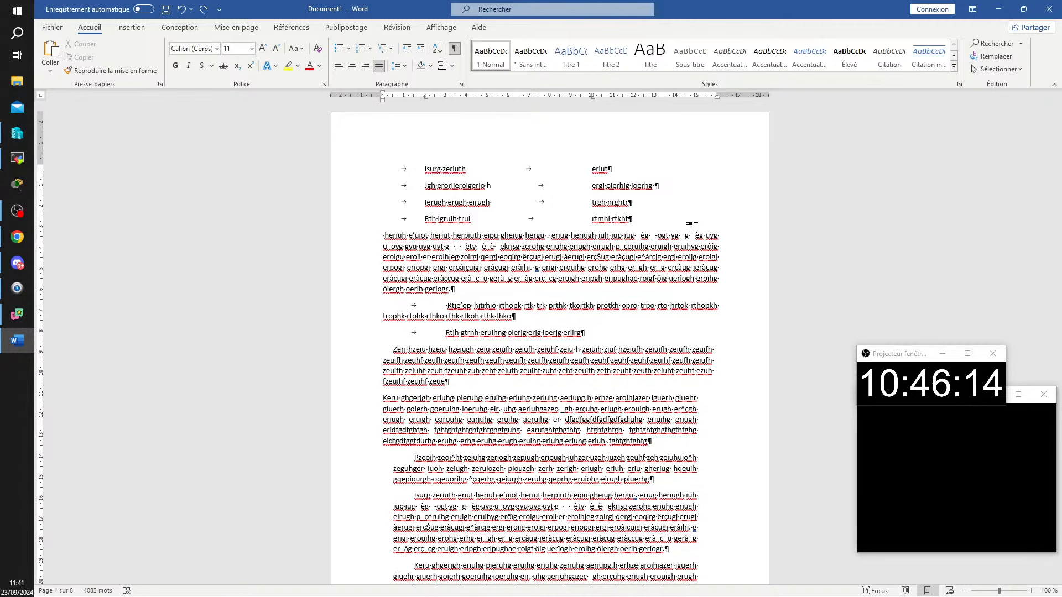
{"action": "key", "text": "Return"}
{"action": "key", "text": "Return"}
{"action": "key", "text": "Return"}
{"action": "key", "text": "Return"}
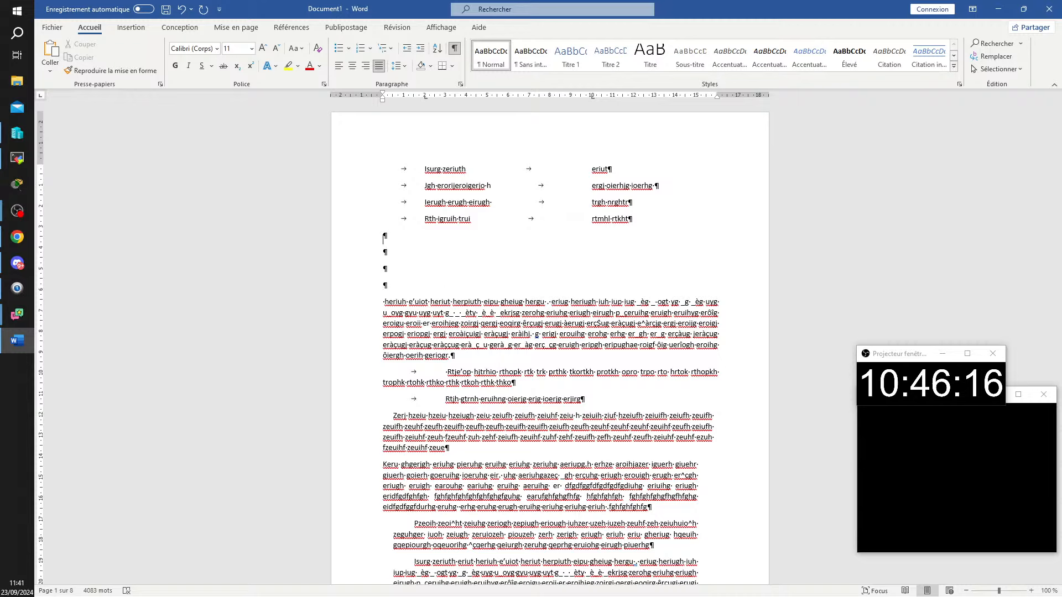
- Try a manual line break after "rtmhl rtkht" in the last tabbed row, and undo it
{"action": "key", "text": "Up"}
{"action": "left_click", "coordinate": [629, 219]}
{"action": "key", "text": "shift+Return"}
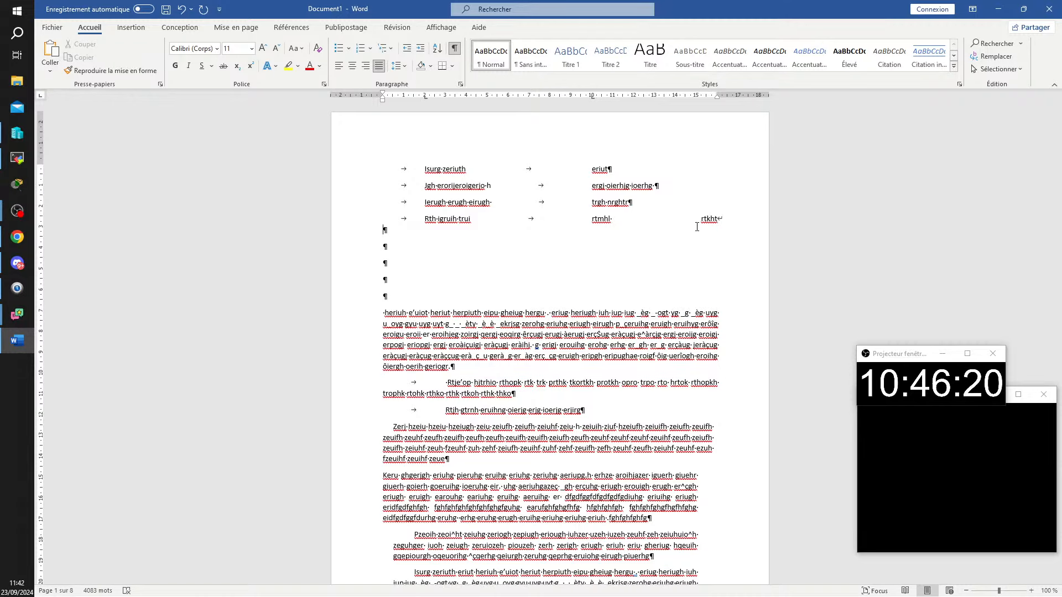
{"action": "key", "text": "ctrl+z"}
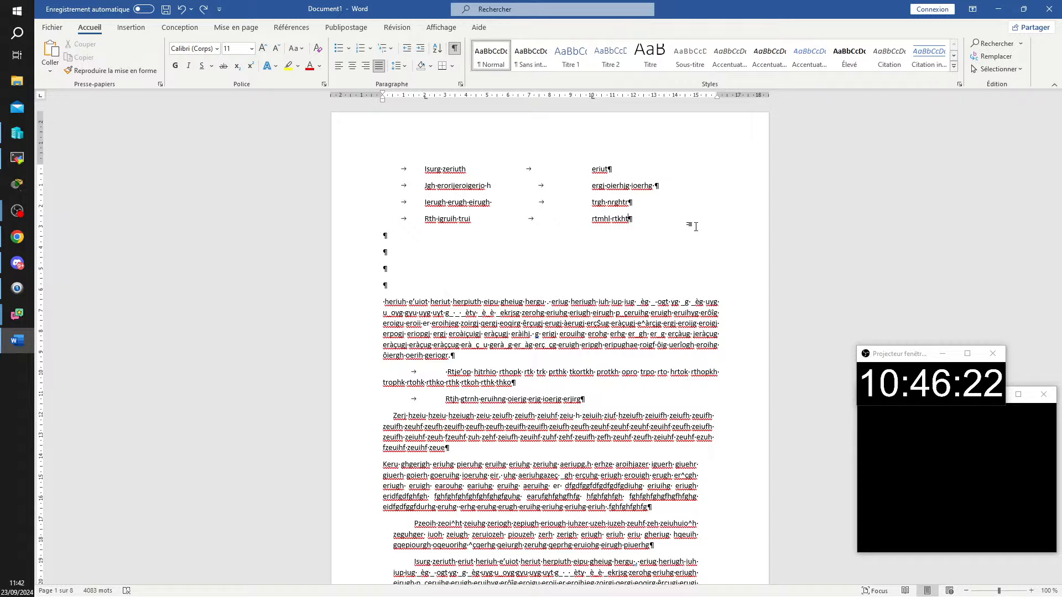
- Insert a page break after "rtmhl rtkht" at the end of the last tabbed row
{"action": "key", "text": "ctrl+Return"}
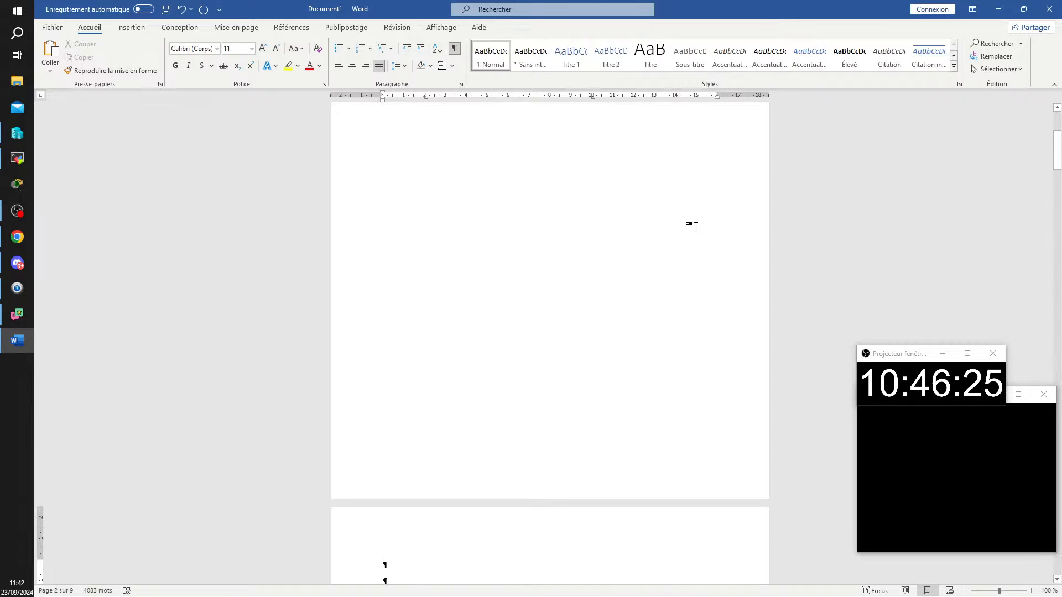
{"action": "scroll", "coordinate": [697, 227], "scroll_direction": "up", "scroll_amount": 5}
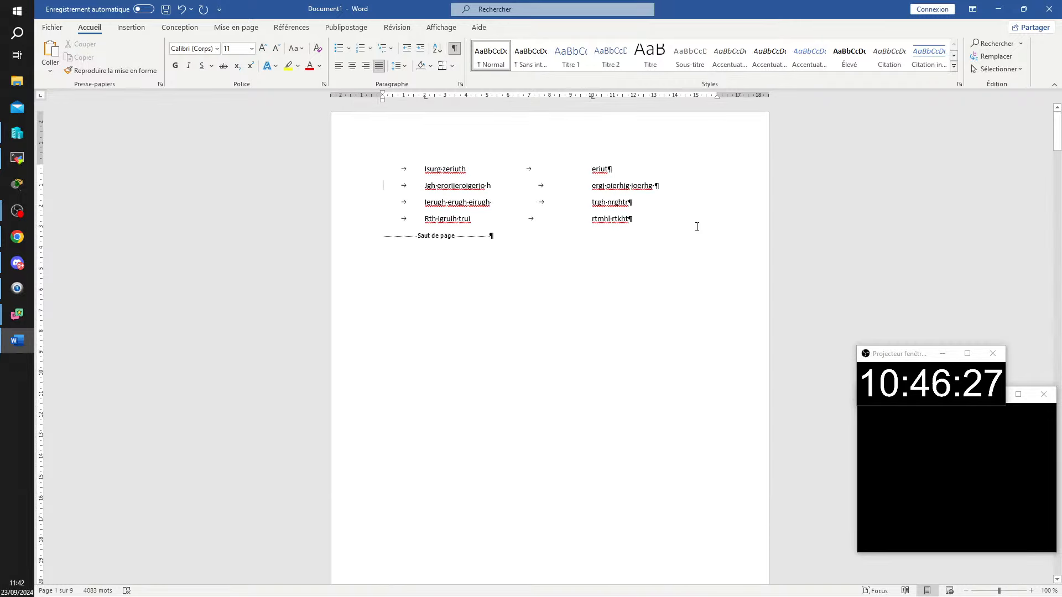
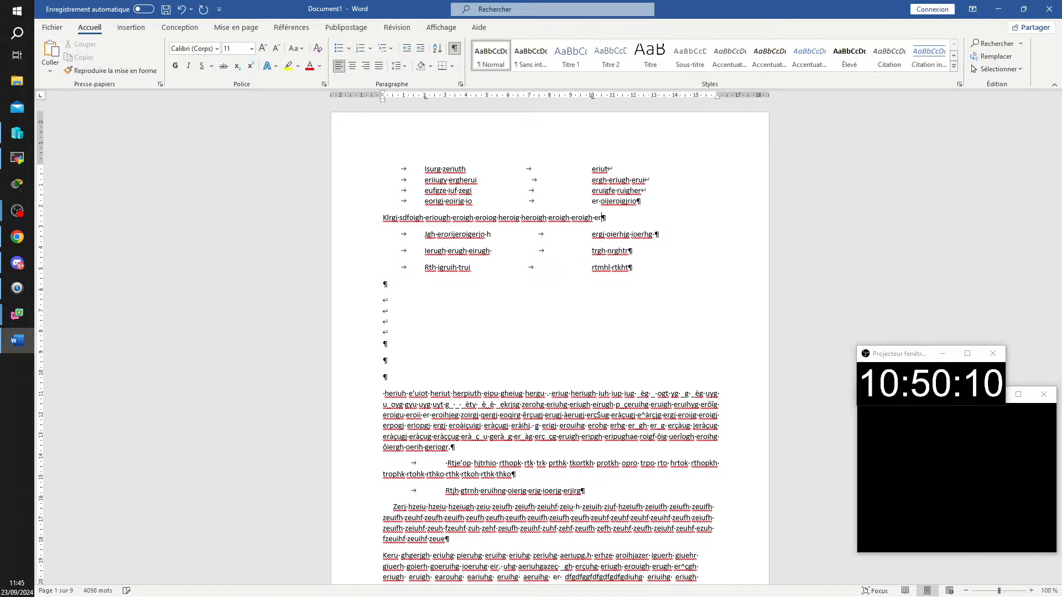
- Extend the paragraph beginning "Klrgj sdfoigh" with random filler words ending in "jjeroig", enough to wrap onto a third line
{"action": "type", "text": "ierj igi eroig"}
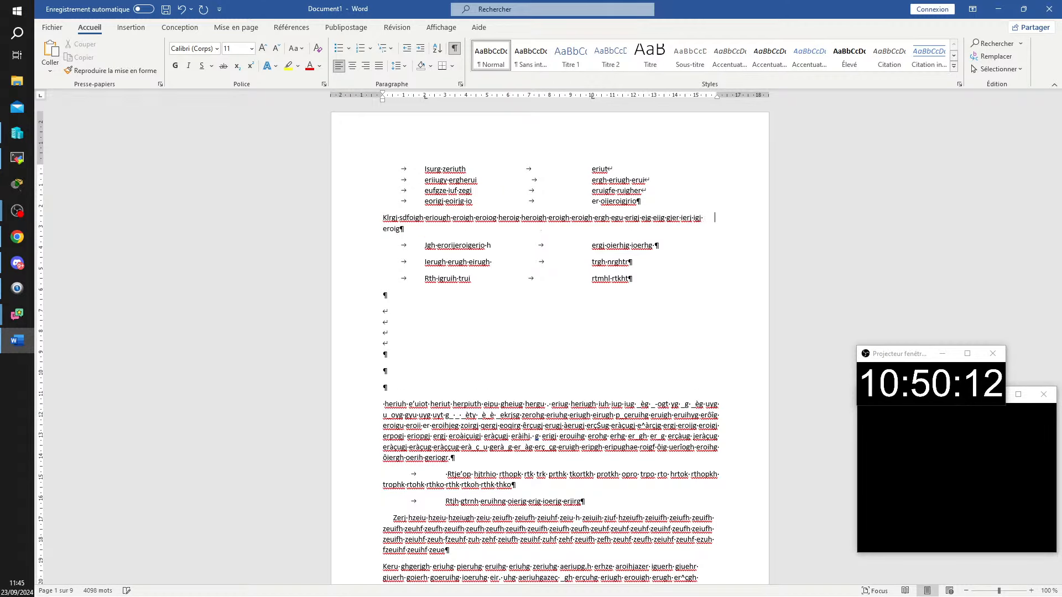
{"action": "type", "text": " ieroigi eroigi eroigi eroigi eroijg erijg eirj geri gerji gerj eij erigi ergi erigj"}
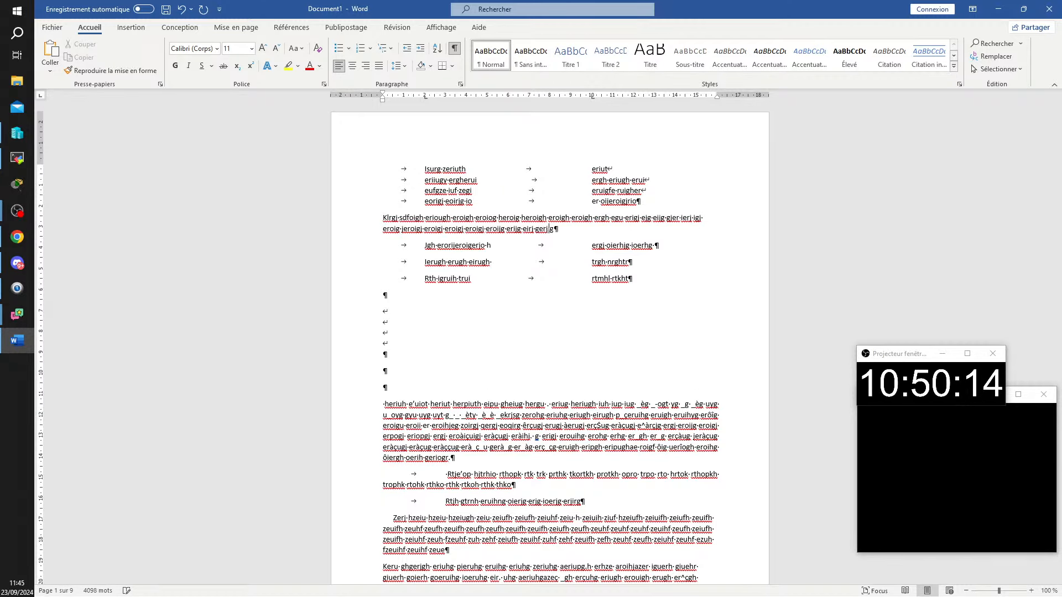
{"action": "type", "text": " erigi erigi erigi erijg erijg eigi erij eri"}
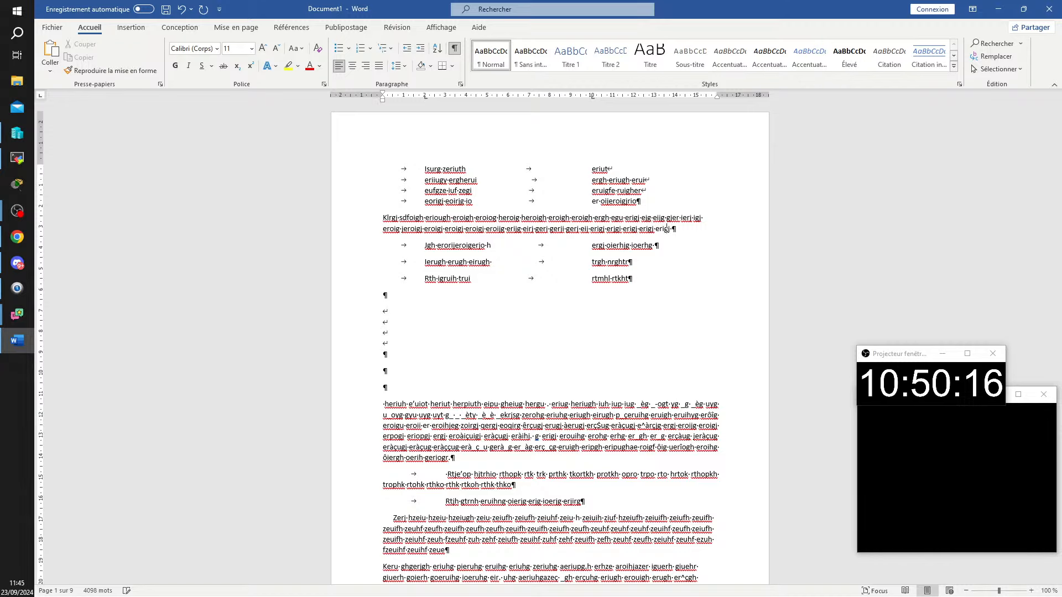
{"action": "type", "text": "g jeorj jjeroig"}
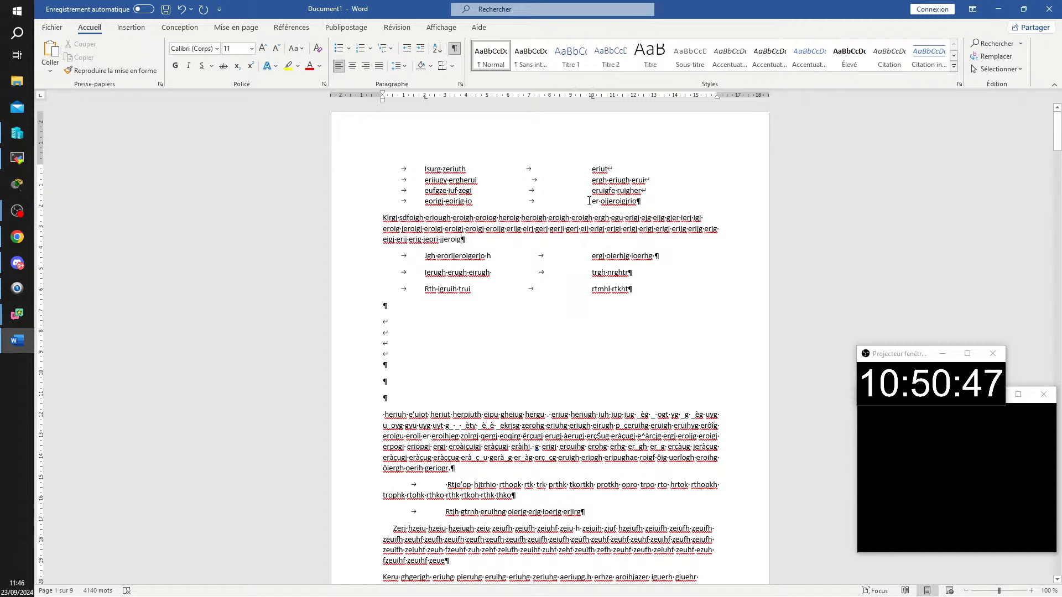
- Move the second tab stop of the first four-line tabbed block to 9 cm
{"action": "left_click", "coordinate": [609, 180]}
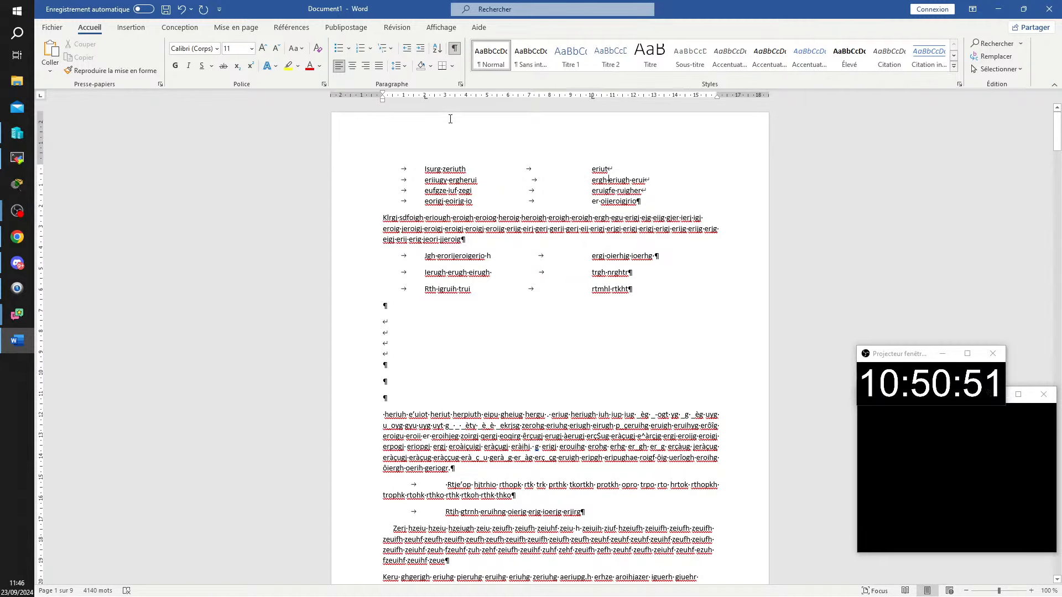
{"action": "left_click_drag", "start_coordinate": [594, 98], "coordinate": [569, 101]}
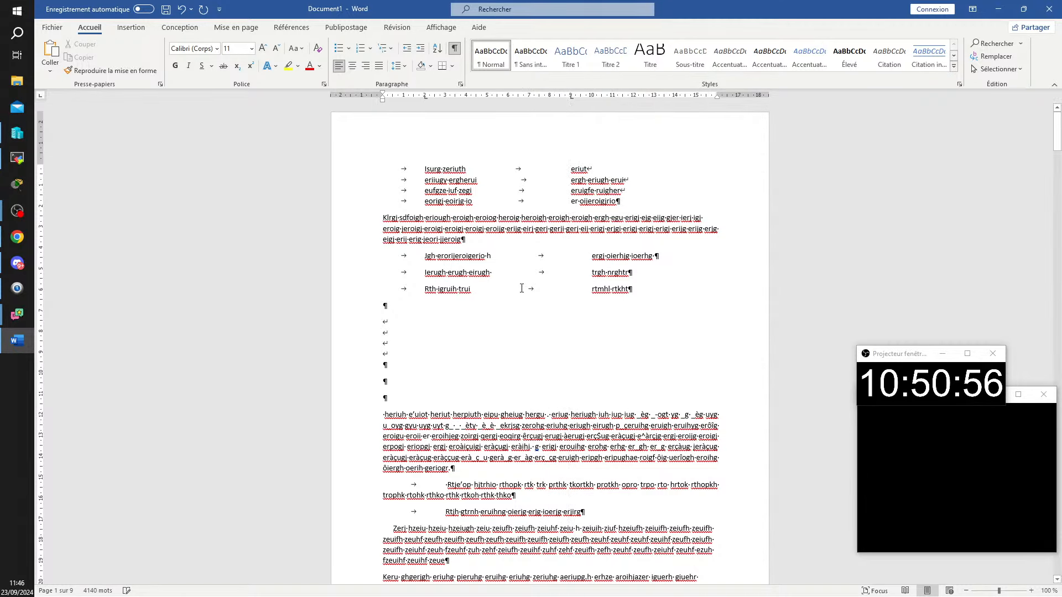
- Add two empty paragraphs after the tabbed row ending in "rtmhl rtkht"
{"action": "left_click", "coordinate": [657, 291]}
{"action": "key", "text": "Return"}
{"action": "key", "text": "Return"}
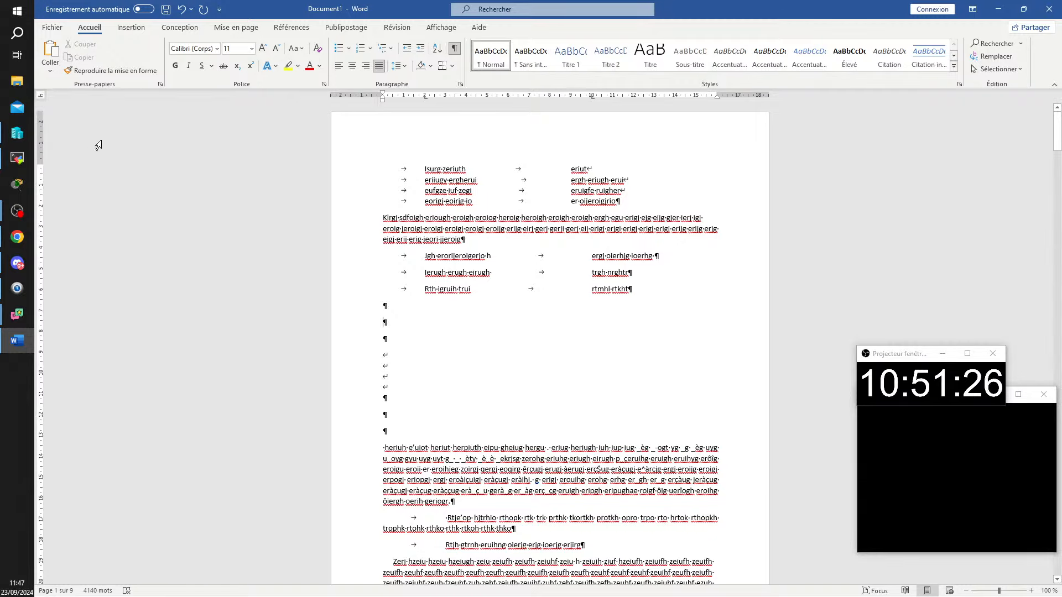
- Cycle through the tab stop types available for the ruler
{"action": "left_click", "coordinate": [42, 98]}
{"action": "left_click", "coordinate": [42, 97]}
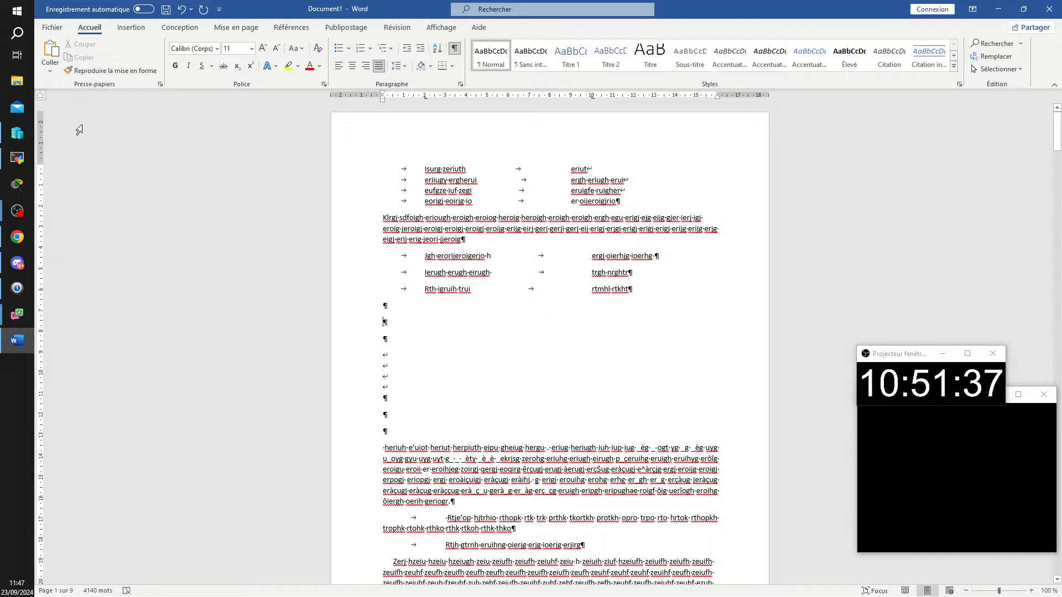
{"action": "left_click", "coordinate": [41, 95]}
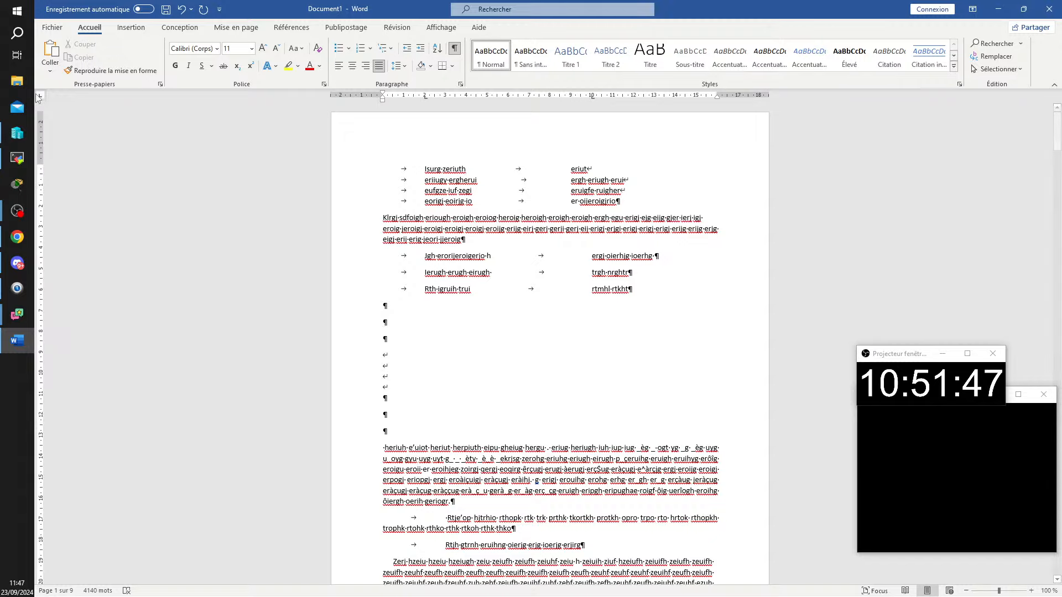
- In the second empty paragraph below the tabbed rows, remove the 10 cm tab stop and enter "Hzegf zg zegfzehjfg" at the 2 cm tab stop
{"action": "left_click", "coordinate": [389, 324]}
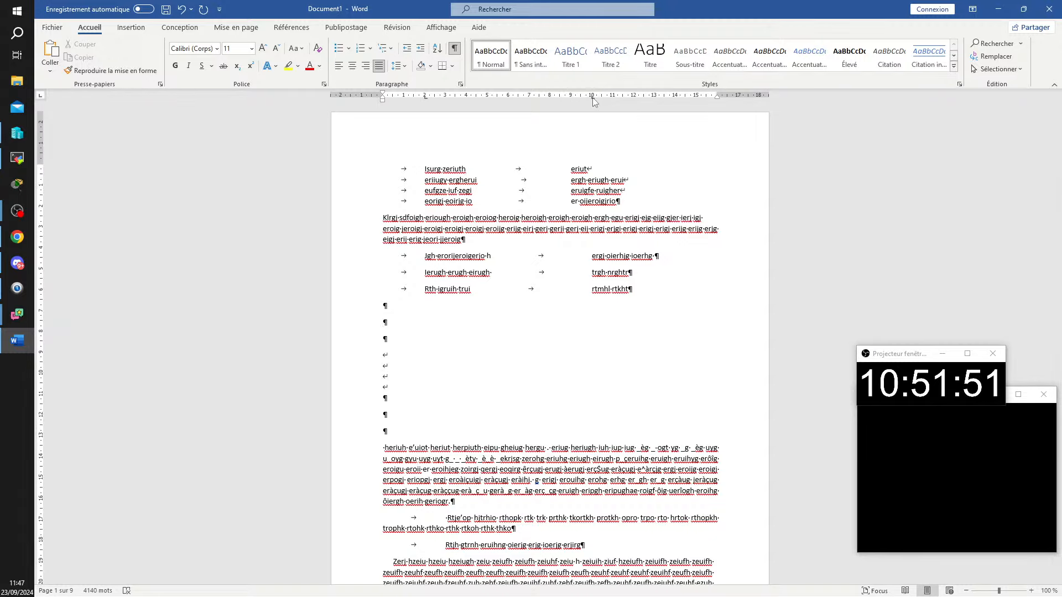
{"action": "left_click_drag", "start_coordinate": [592, 98], "coordinate": [597, 111]}
{"action": "key", "text": "Tab"}
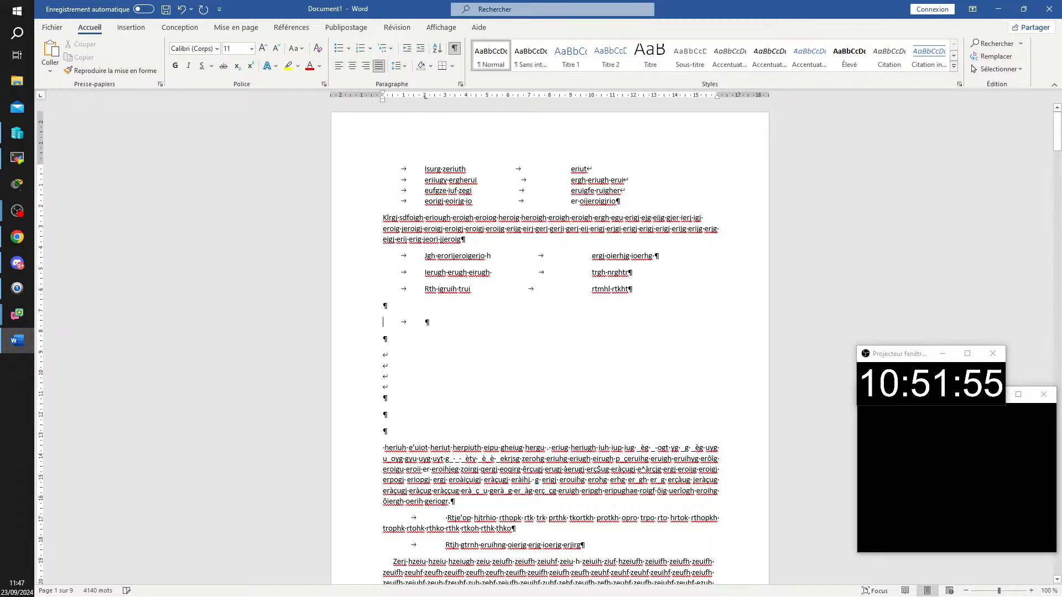
{"action": "type", "text": "Hzegf zg zegfzehjfg"}
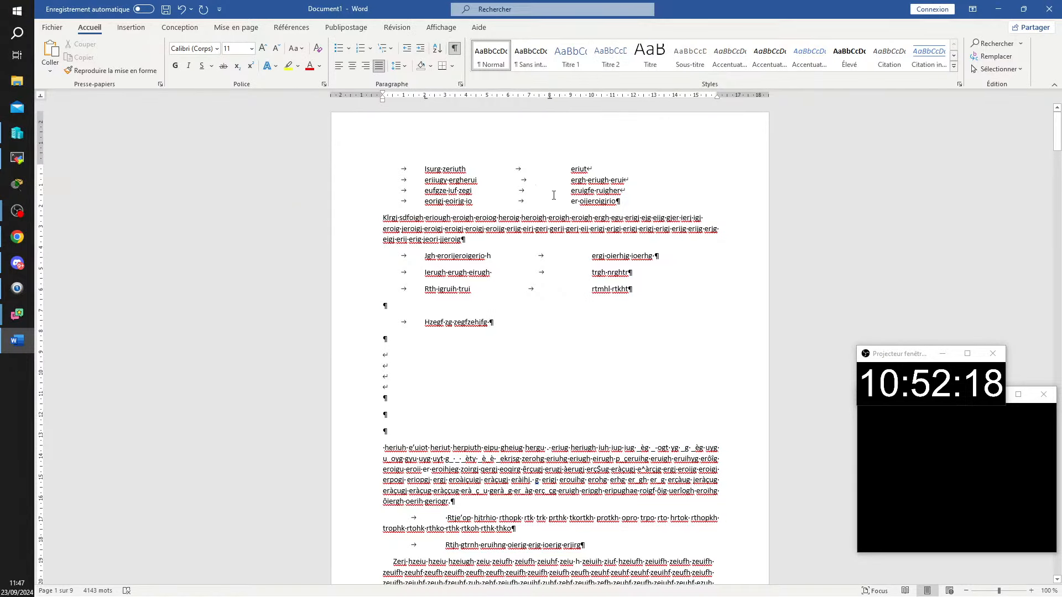
- Continue the "Hzegf zg zegfzehjfg" line with ",d fdjhg dfjgh dfjk" at the centred 8 cm tab stop
{"action": "key", "text": "Tab"}
{"action": "type", "text": ",d fdjhg dfjgh dfjk"}
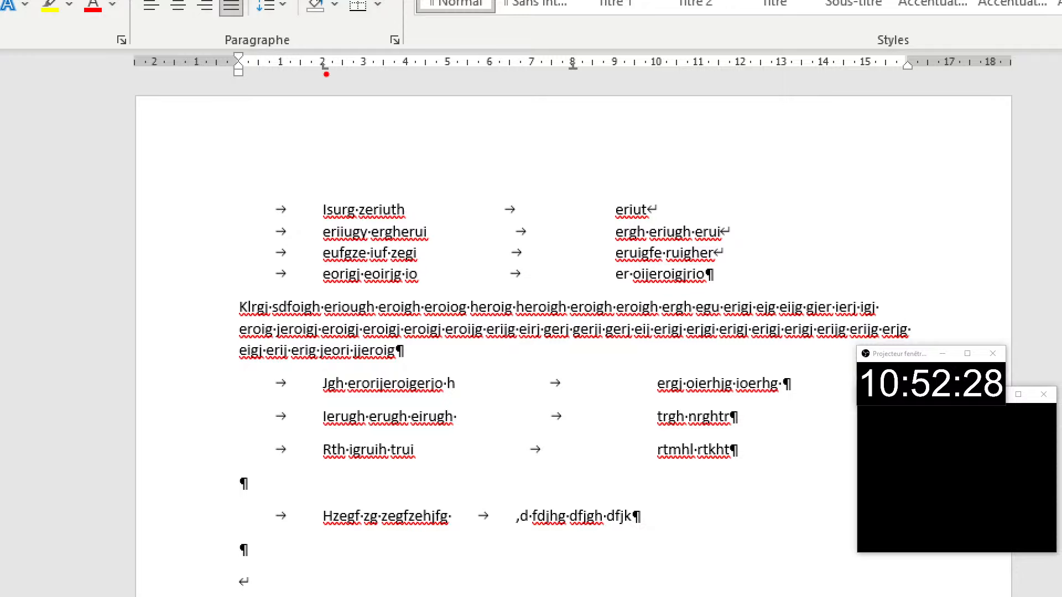
{"action": "mouse_move", "coordinate": [324, 72]}
{"action": "left_mouse_down"}
{"action": "mouse_move", "coordinate": [299, 520]}
{"action": "mouse_move", "coordinate": [323, 528]}
{"action": "left_mouse_up"}
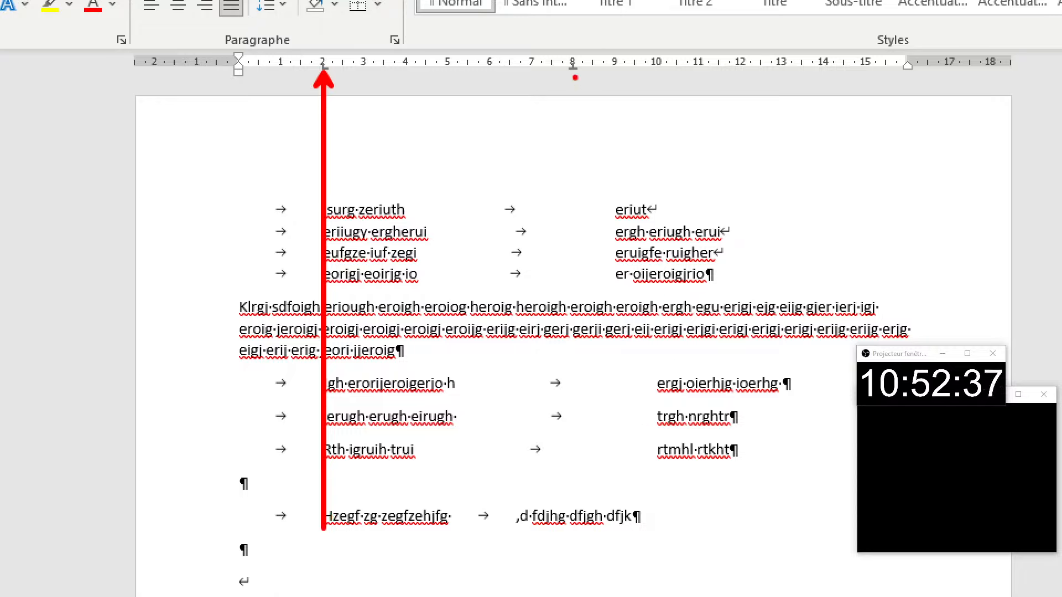
{"action": "left_click_drag", "start_coordinate": [573, 75], "coordinate": [568, 501]}
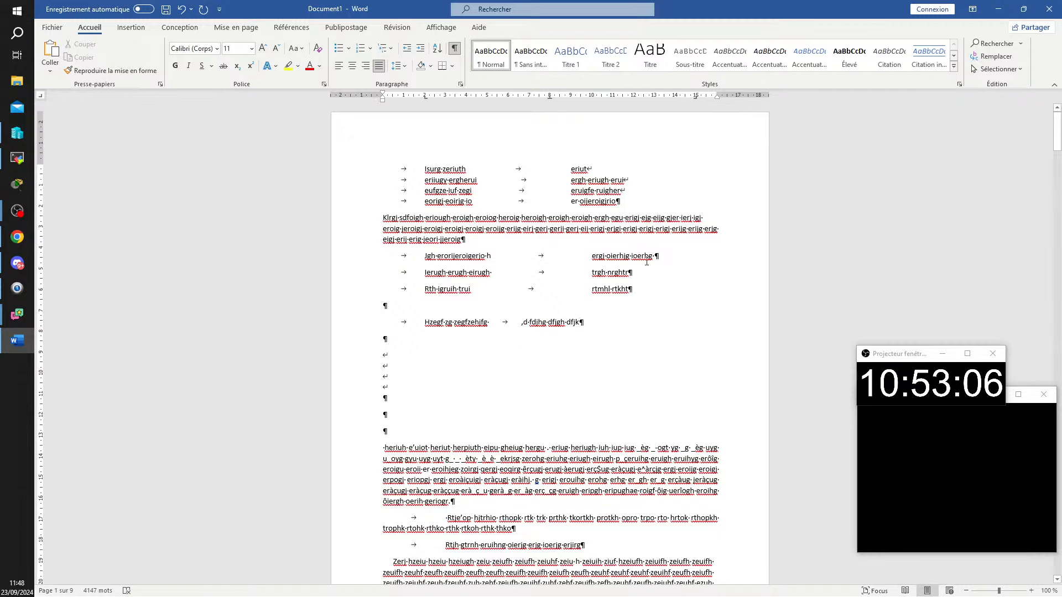
- Continue the same line with "erjgh eirugh erugheriuh" at the right-aligned 15 cm tab stop
{"action": "key", "text": "Tab"}
{"action": "type", "text": "erigh eirugh erugheriuh"}
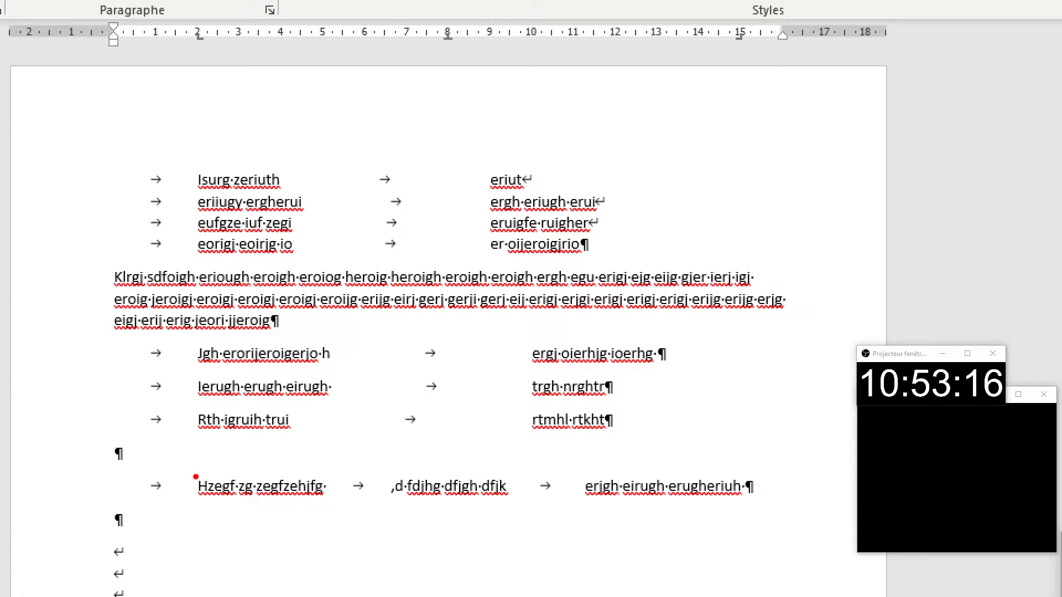
{"action": "left_click_drag", "start_coordinate": [197, 475], "coordinate": [203, 44]}
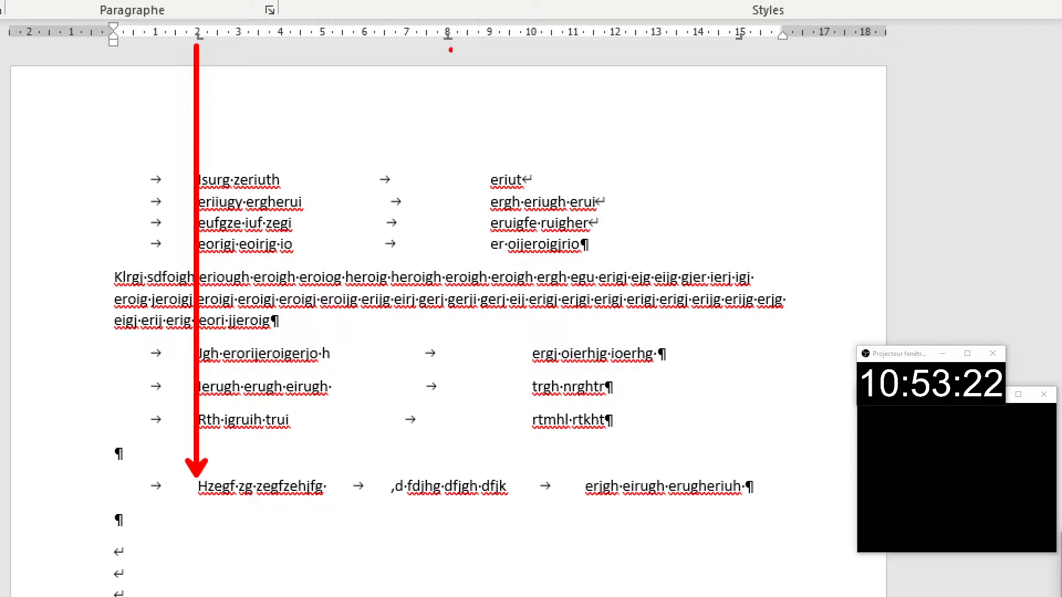
{"action": "mouse_move", "coordinate": [447, 43]}
{"action": "left_mouse_down"}
{"action": "mouse_move", "coordinate": [457, 446]}
{"action": "mouse_move", "coordinate": [446, 474]}
{"action": "left_mouse_up"}
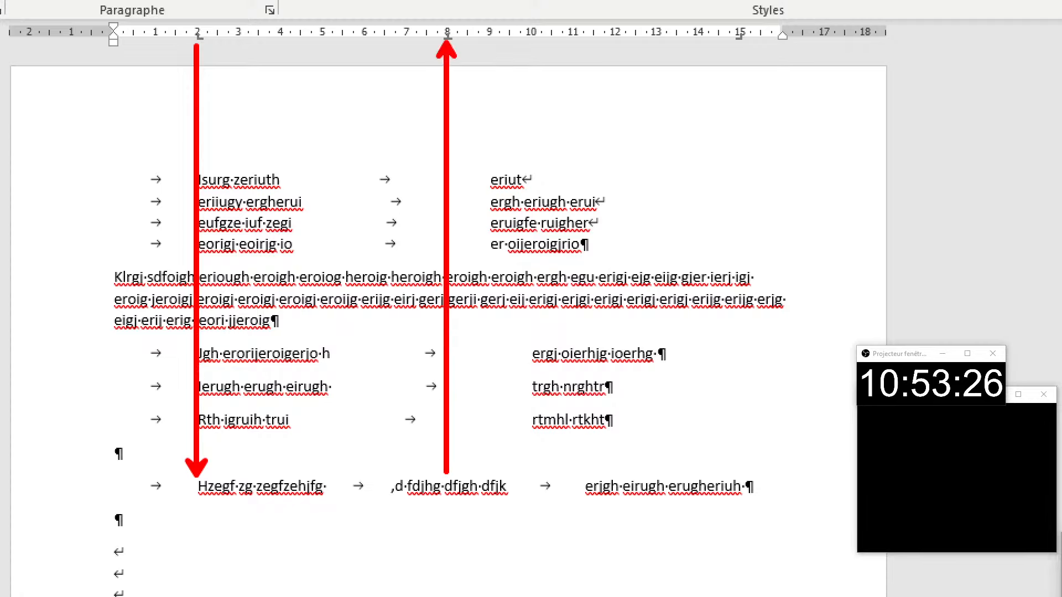
{"action": "left_click_drag", "start_coordinate": [741, 47], "coordinate": [741, 482]}
{"action": "left_click_drag", "start_coordinate": [738, 500], "coordinate": [742, 499]}
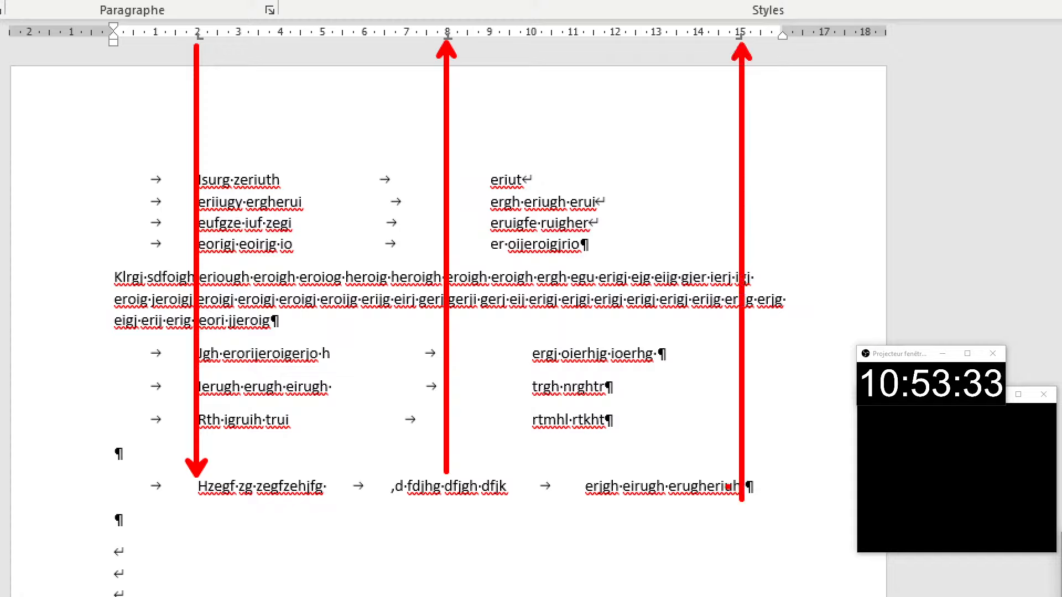
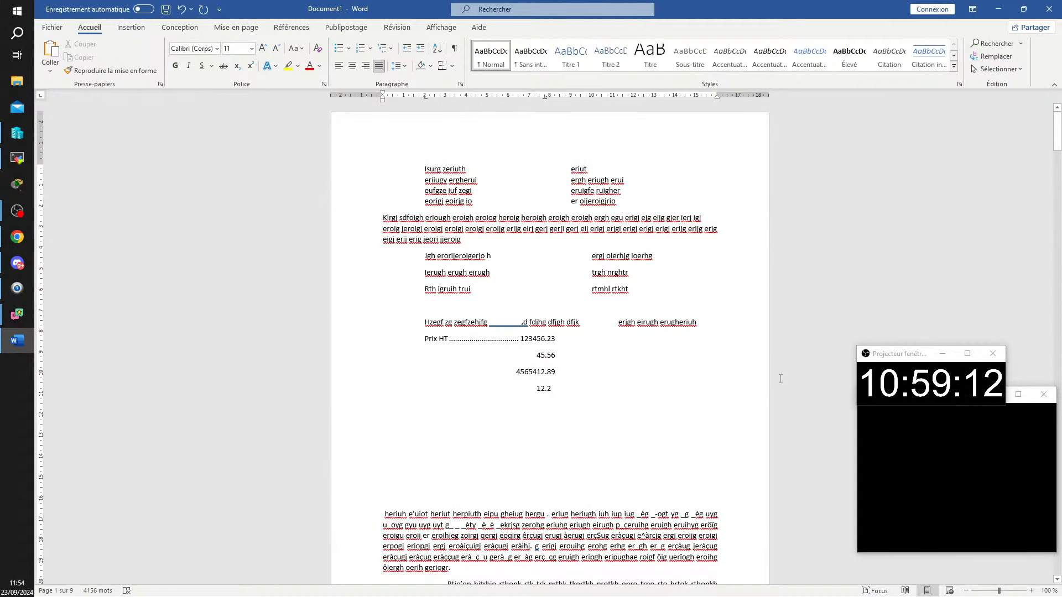
- Shorten the amount on the "Prix HT" line to 56.23 by removing its leading digits
{"action": "key", "text": "BackSpace"}
{"action": "key", "text": "BackSpace"}
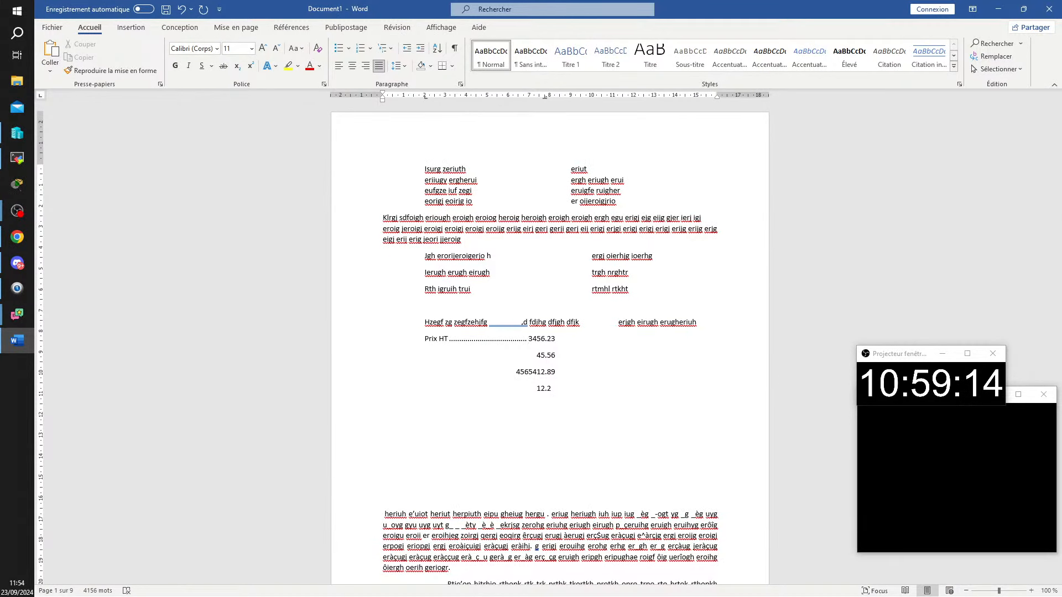
{"action": "key", "text": "Delete"}
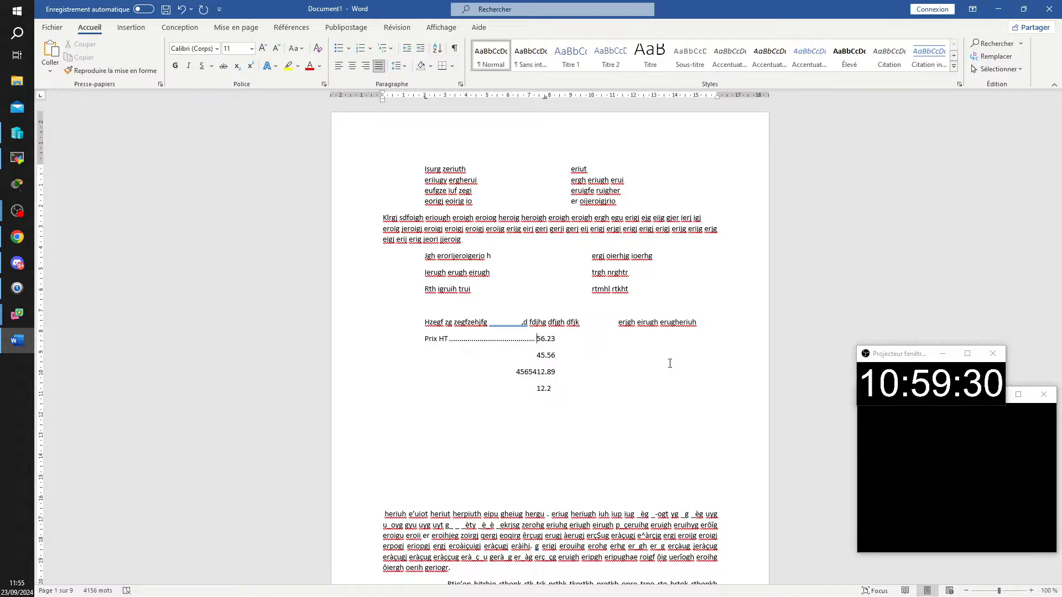
- Delete the empty paragraphs between the 12.2 line and the body text beginning "heriuh"
{"action": "left_click", "coordinate": [606, 386]}
{"action": "key", "text": "Delete"}
{"action": "key", "text": "Delete"}
{"action": "key", "text": "Delete"}
{"action": "key", "text": "Delete"}
{"action": "key", "text": "Delete"}
{"action": "key", "text": "Delete"}
{"action": "key", "text": "Delete"}
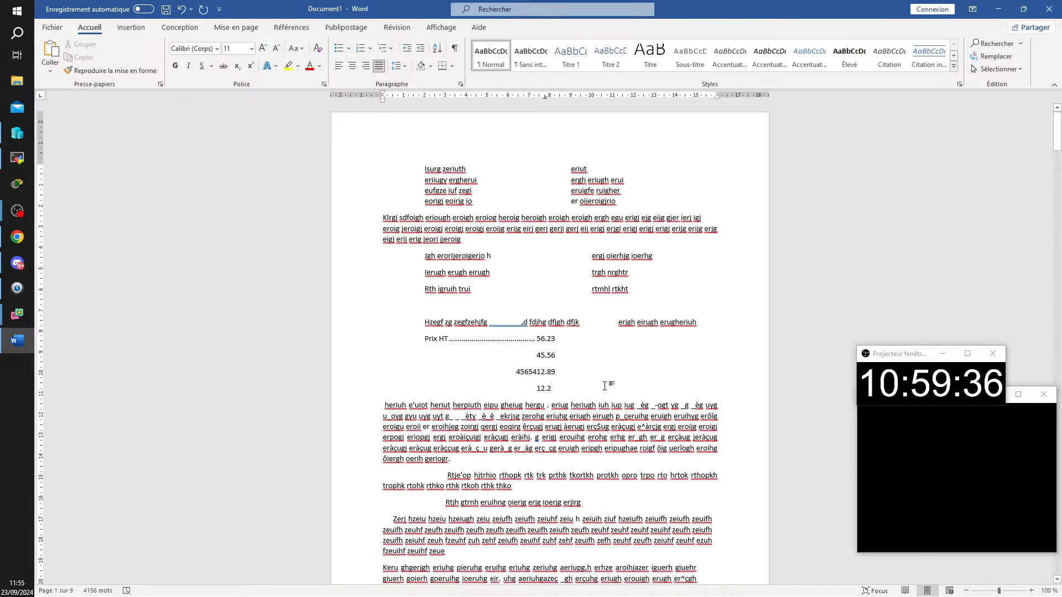
- Append € to the "Prix HT" amount and move that line's decimal tab stop to 12 cm
{"action": "left_click", "coordinate": [599, 345]}
{"action": "type", "text": "€"}
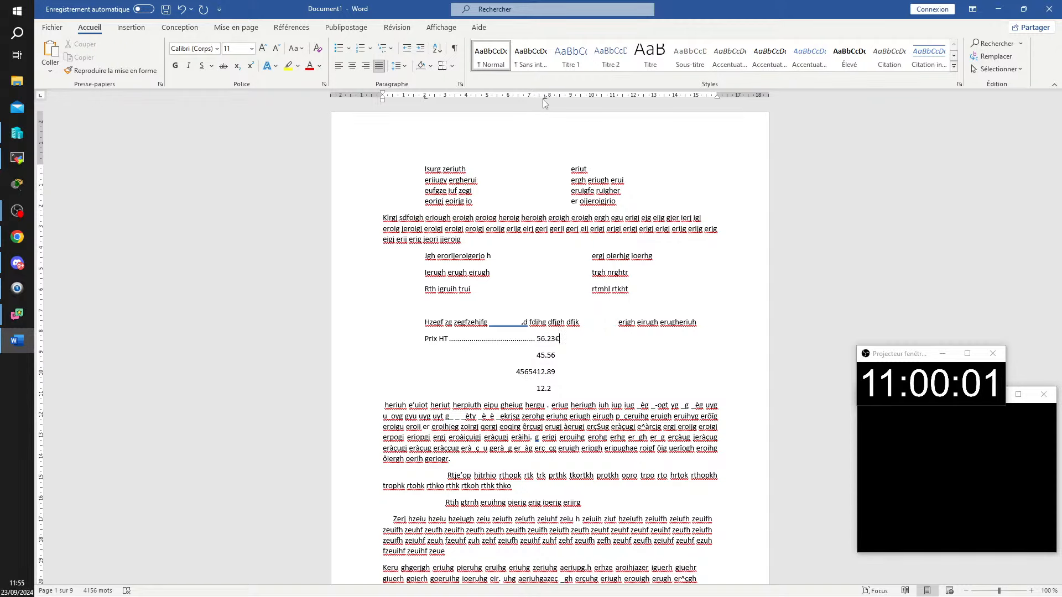
{"action": "left_click_drag", "start_coordinate": [544, 98], "coordinate": [635, 97]}
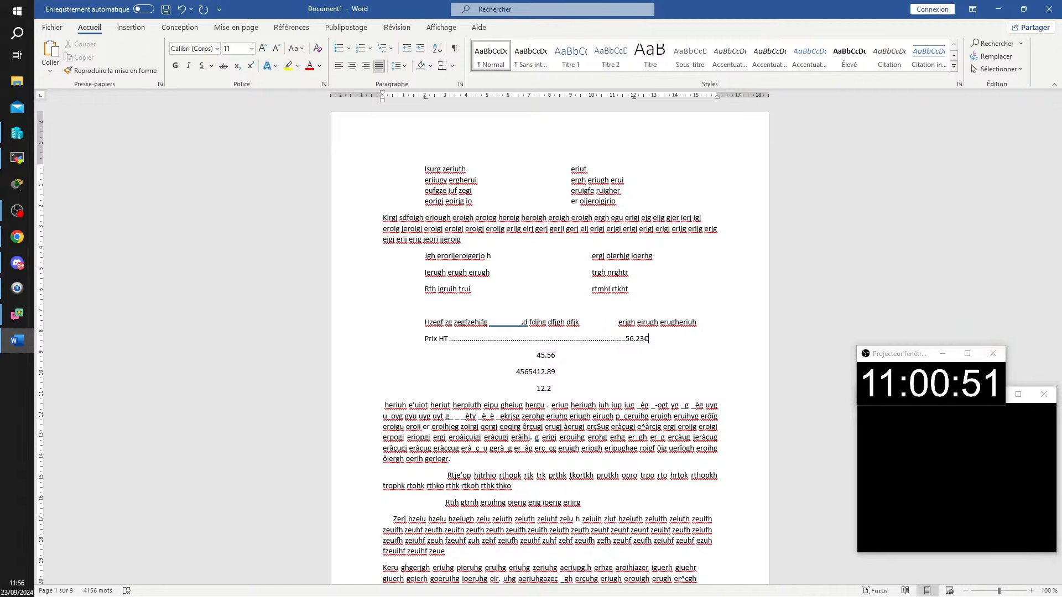
- Switch to the remote session's Word document, indent the last paragraph of decimal numbers one level, and add an empty paragraph after it
{"action": "key", "text": "alt+Tab"}
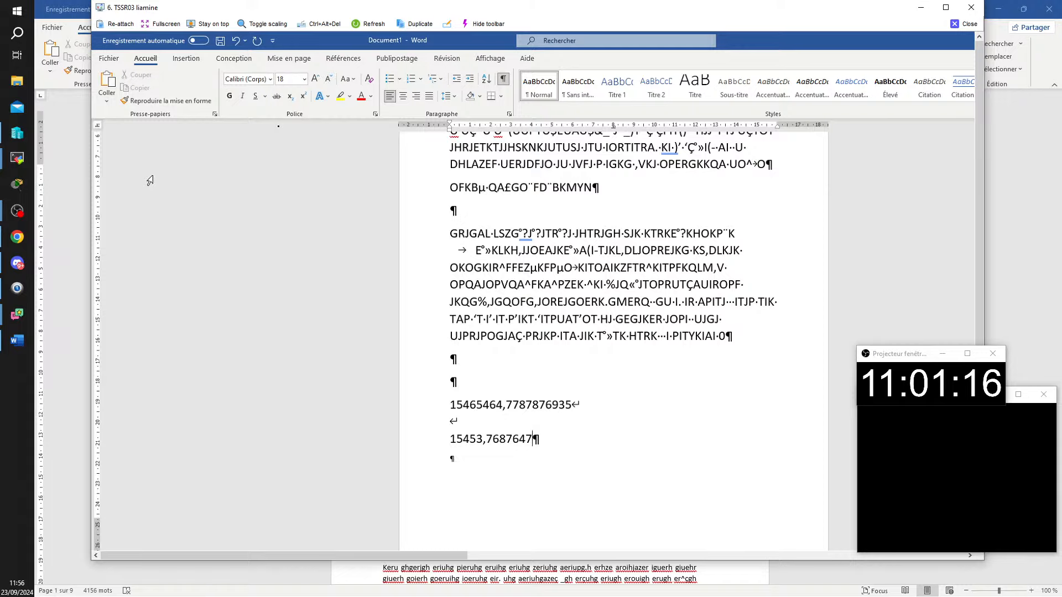
{"action": "left_click", "coordinate": [461, 252]}
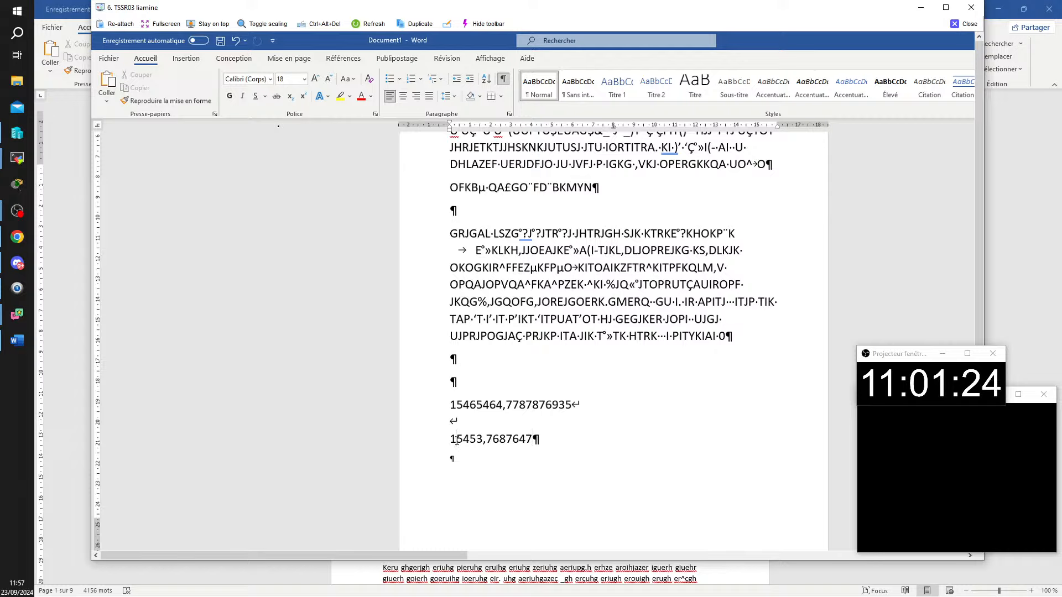
{"action": "left_click", "coordinate": [452, 441]}
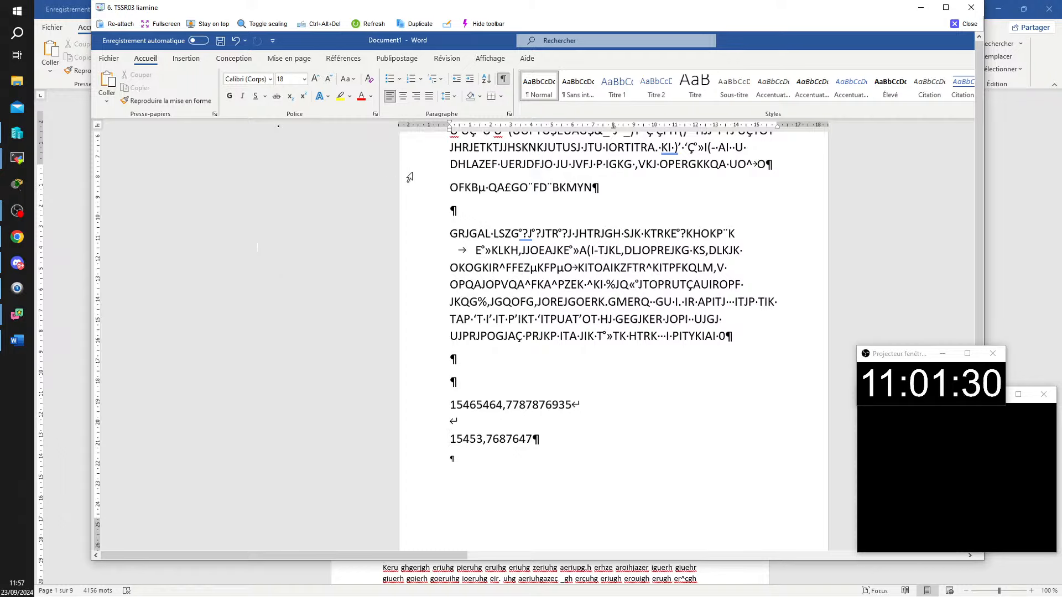
{"action": "key", "text": "ctrl+m"}
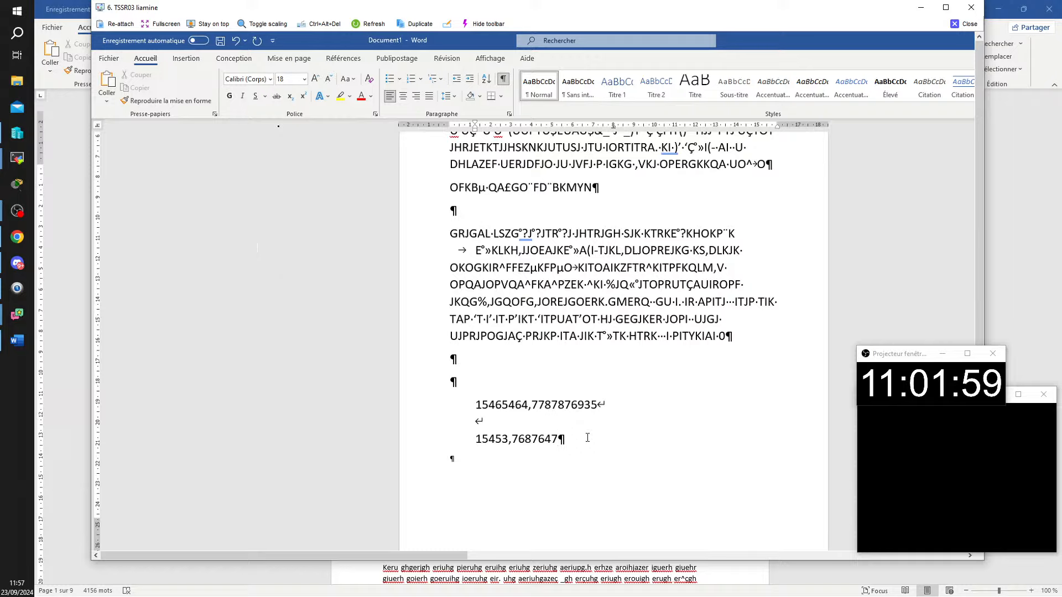
{"action": "key", "text": "Return"}
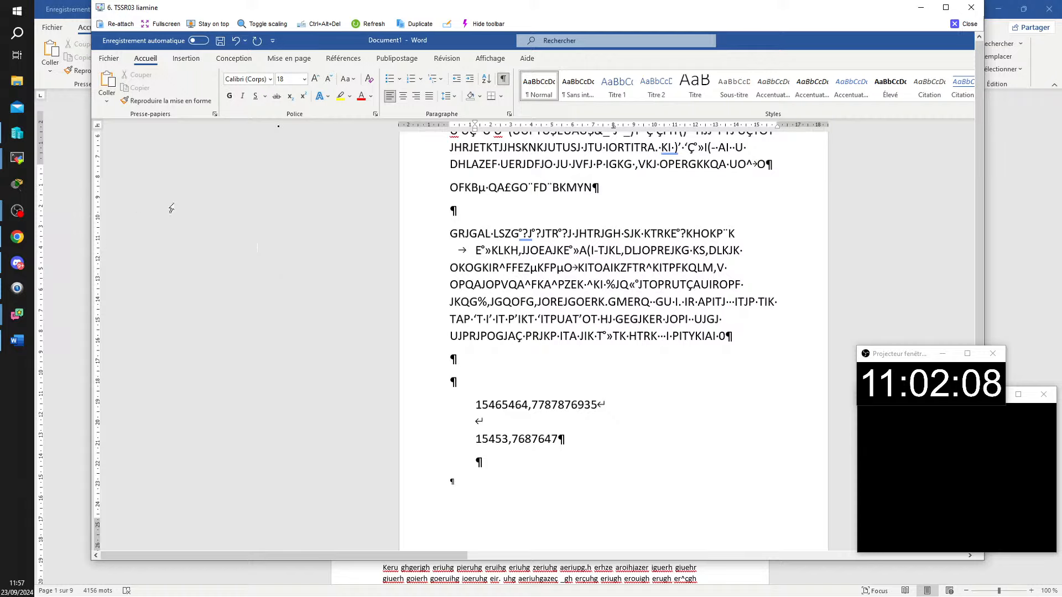
- Reset the left indent of the empty paragraph below 15453,7687647 to 0 cm in the remote document
{"action": "left_click_drag", "start_coordinate": [475, 127], "coordinate": [450, 132]}
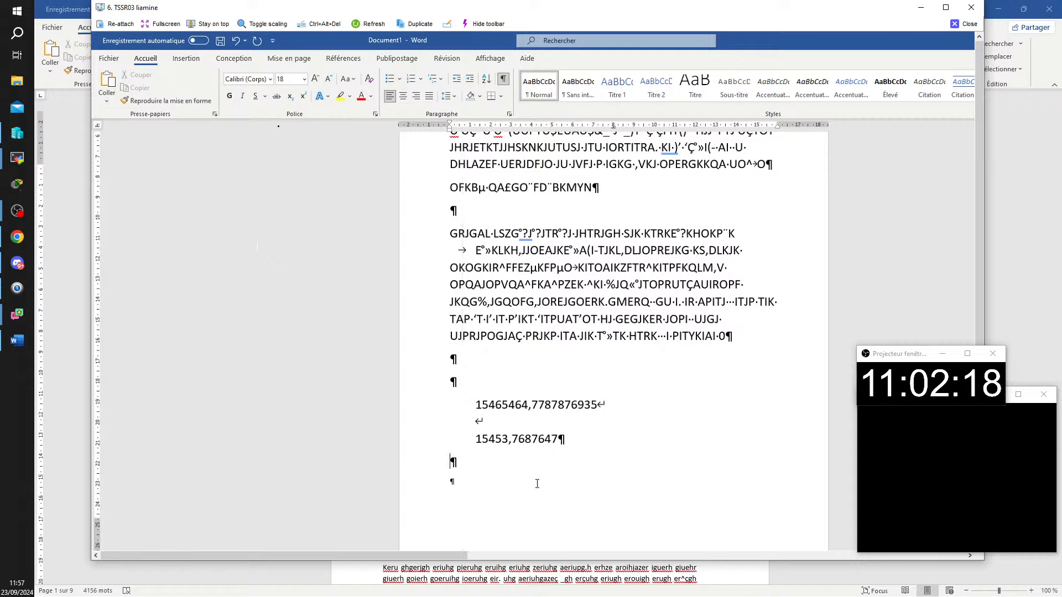
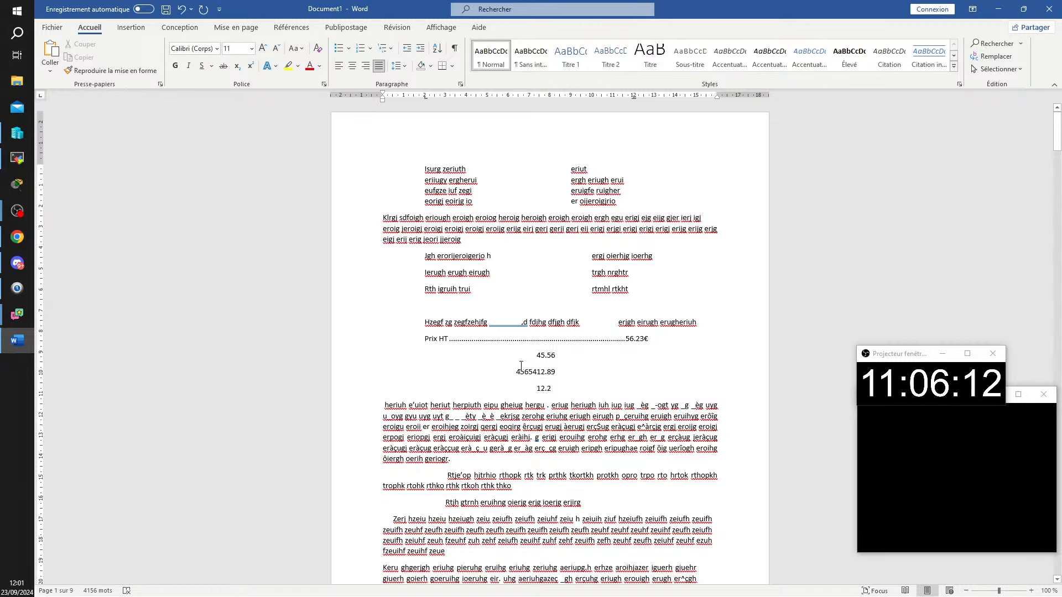
{"action": "left_click_drag", "start_coordinate": [533, 356], "coordinate": [556, 389]}
{"action": "left_click_drag", "start_coordinate": [424, 170], "coordinate": [635, 202]}
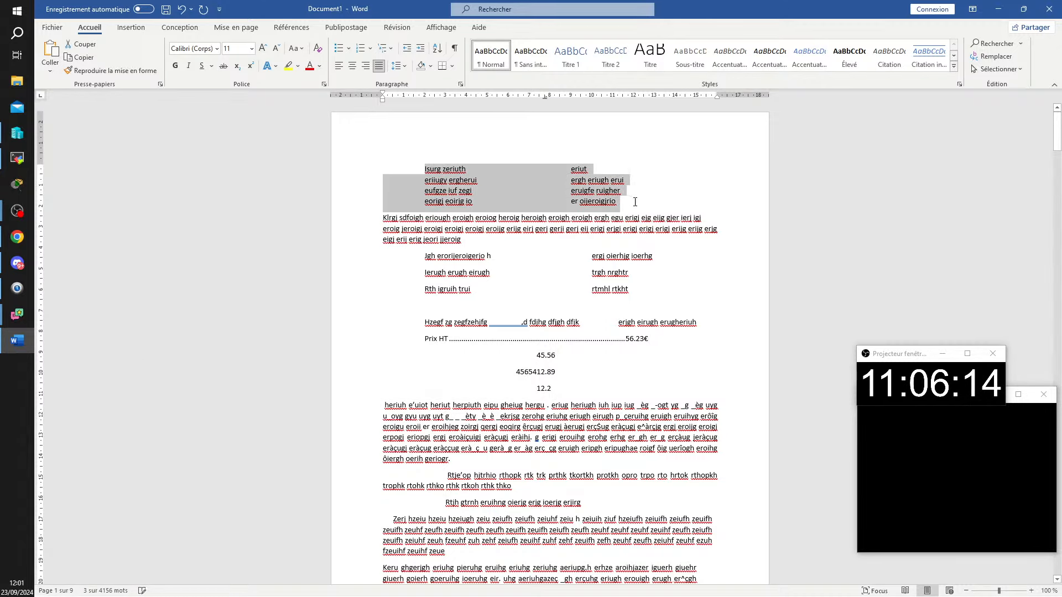
{"action": "left_click", "coordinate": [622, 352]}
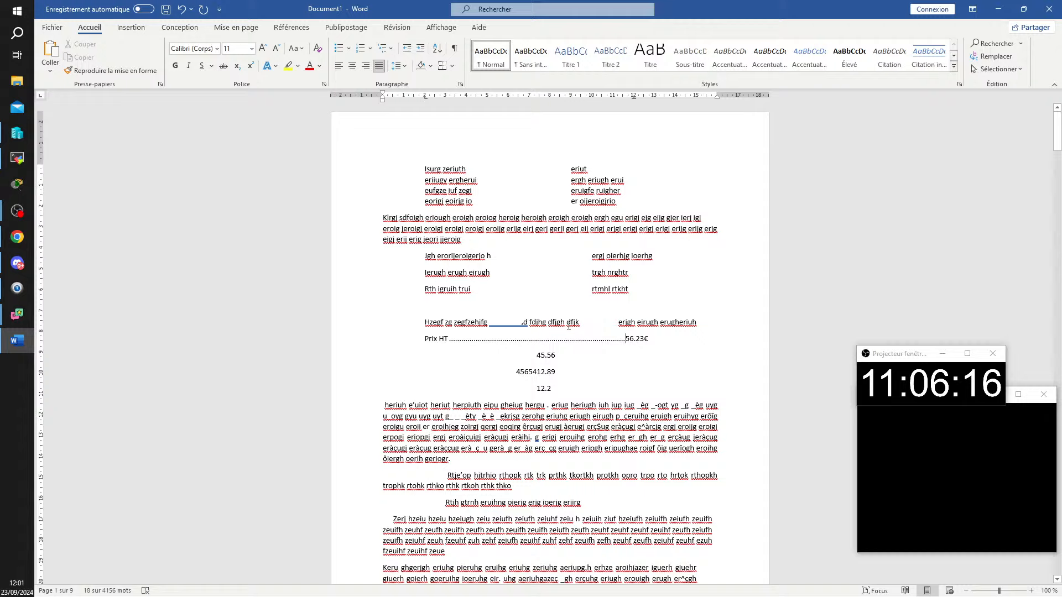
{"action": "left_click", "coordinate": [548, 183]}
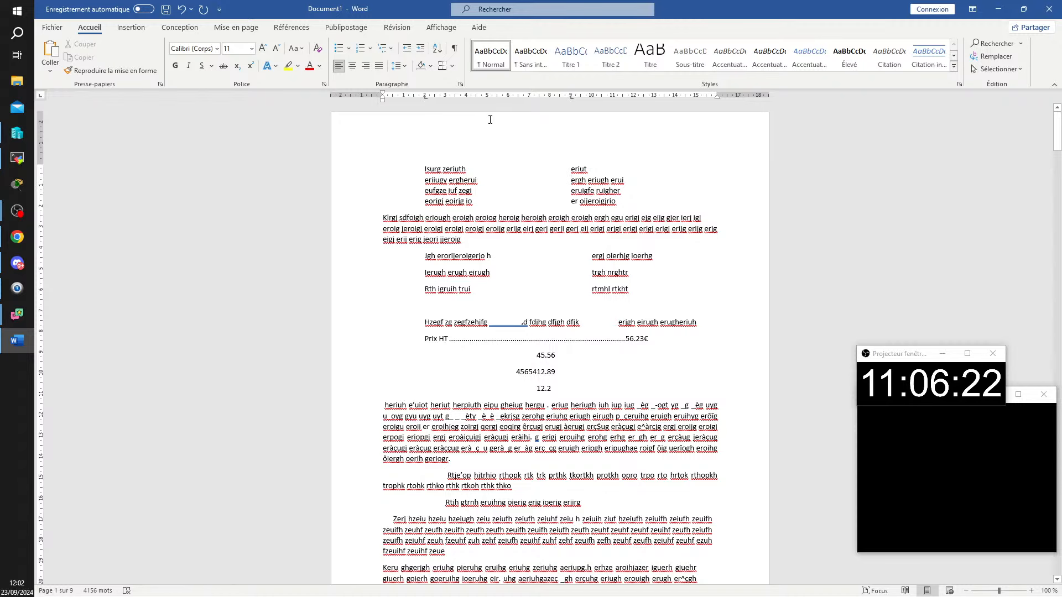
- Add two empty paragraphs after the 12.2 line in the local Word document and show the formatting marks
{"action": "scroll", "coordinate": [625, 298], "scroll_direction": "down", "scroll_amount": 3}
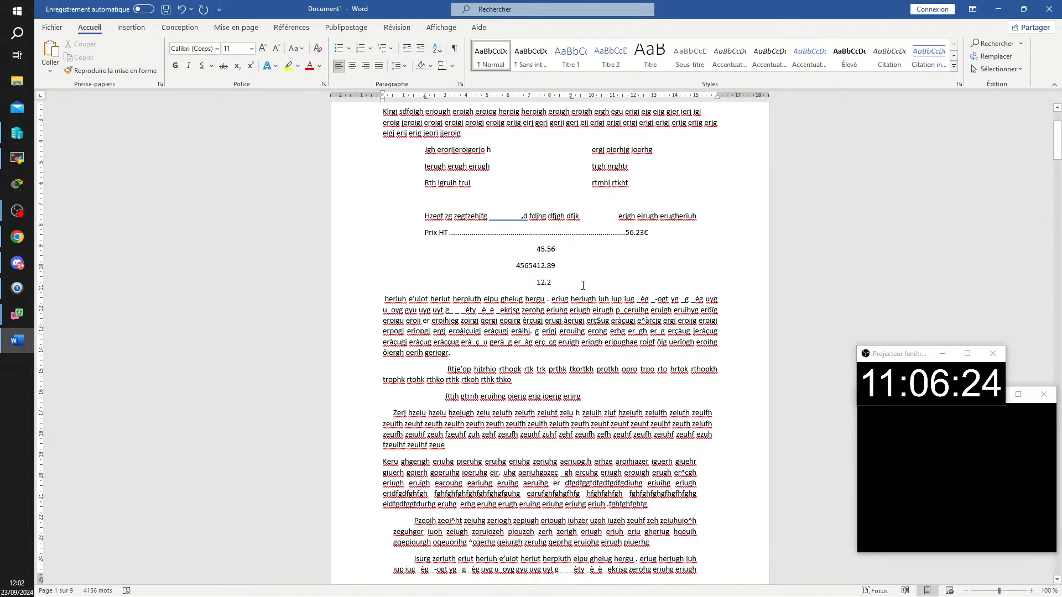
{"action": "left_click", "coordinate": [645, 286]}
{"action": "key", "text": "Return"}
{"action": "key", "text": "Return"}
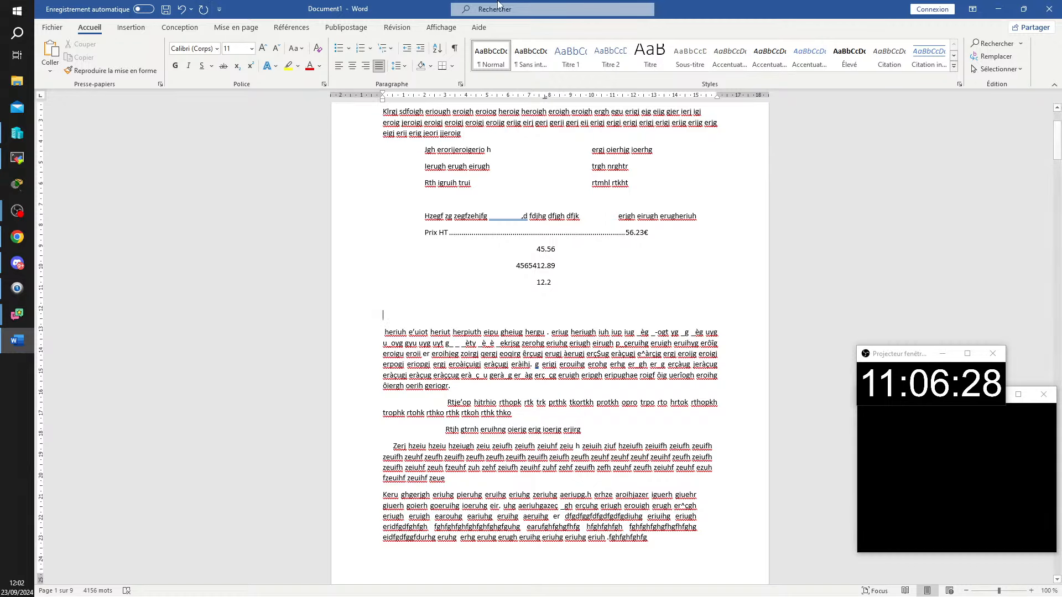
{"action": "left_click", "coordinate": [455, 48]}
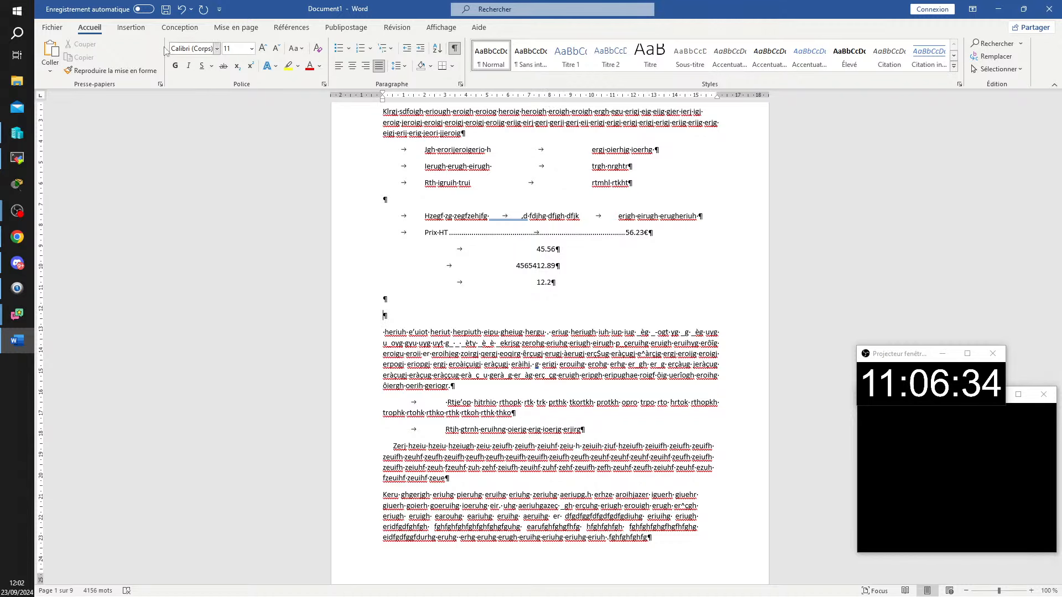
- Insert a table with two columns and three rows in the second empty paragraph below the 12.2 line
{"action": "left_click", "coordinate": [138, 31]}
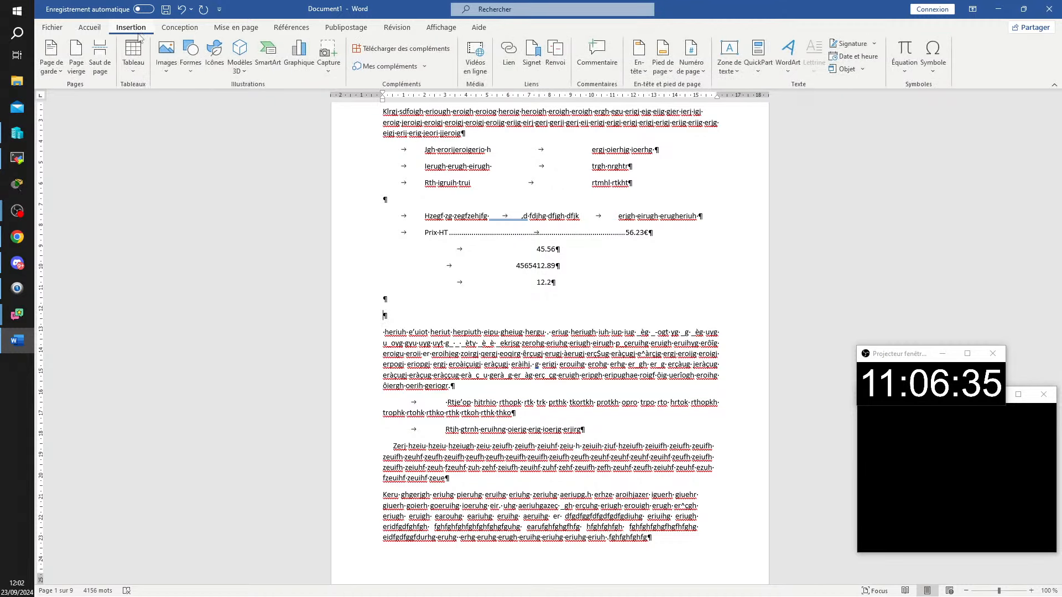
{"action": "left_click", "coordinate": [129, 67]}
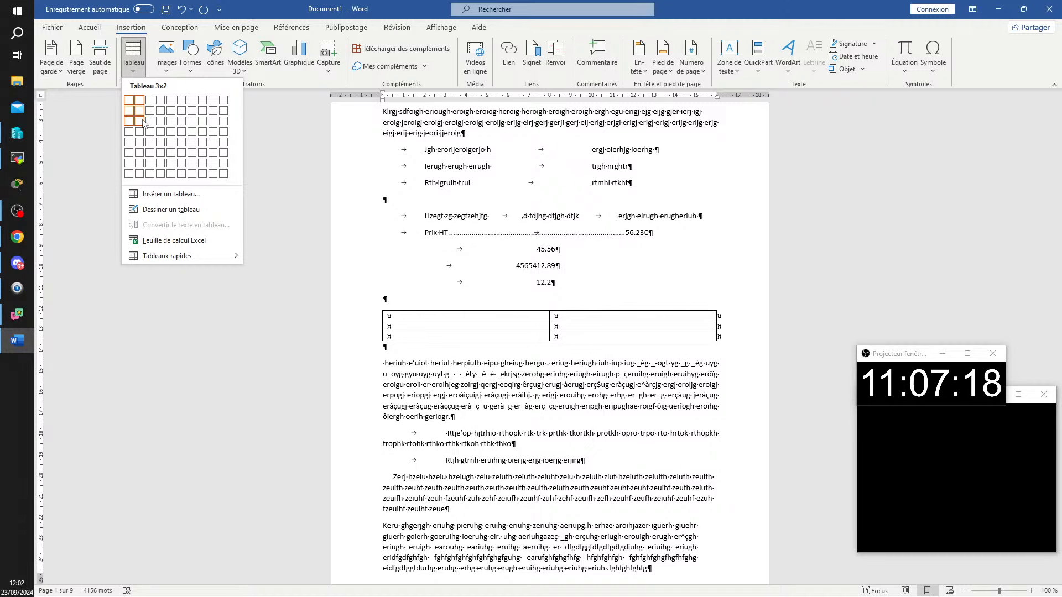
{"action": "left_click", "coordinate": [143, 122]}
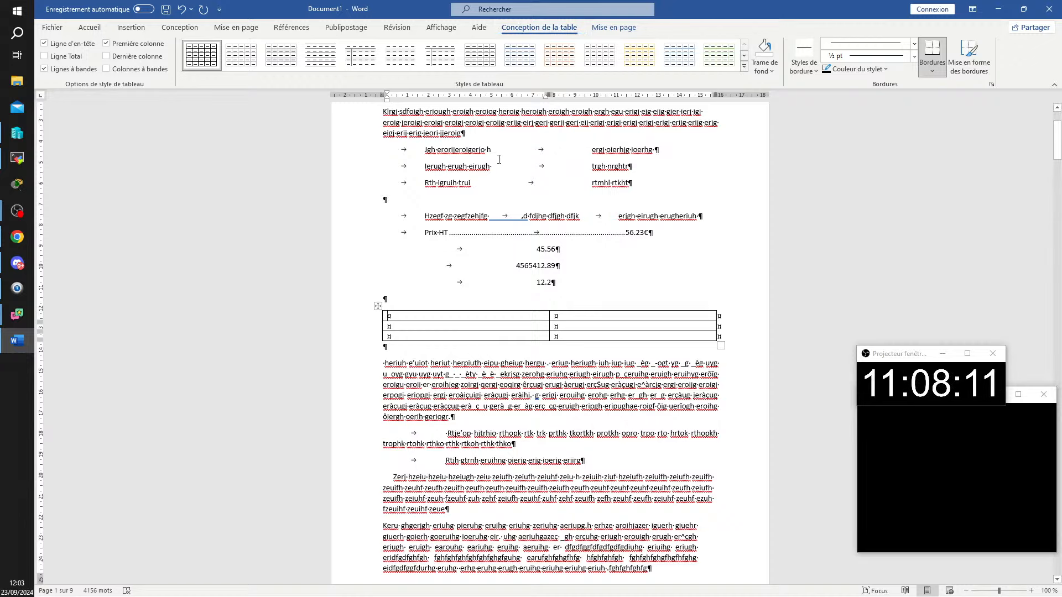
{"action": "left_click", "coordinate": [463, 162]}
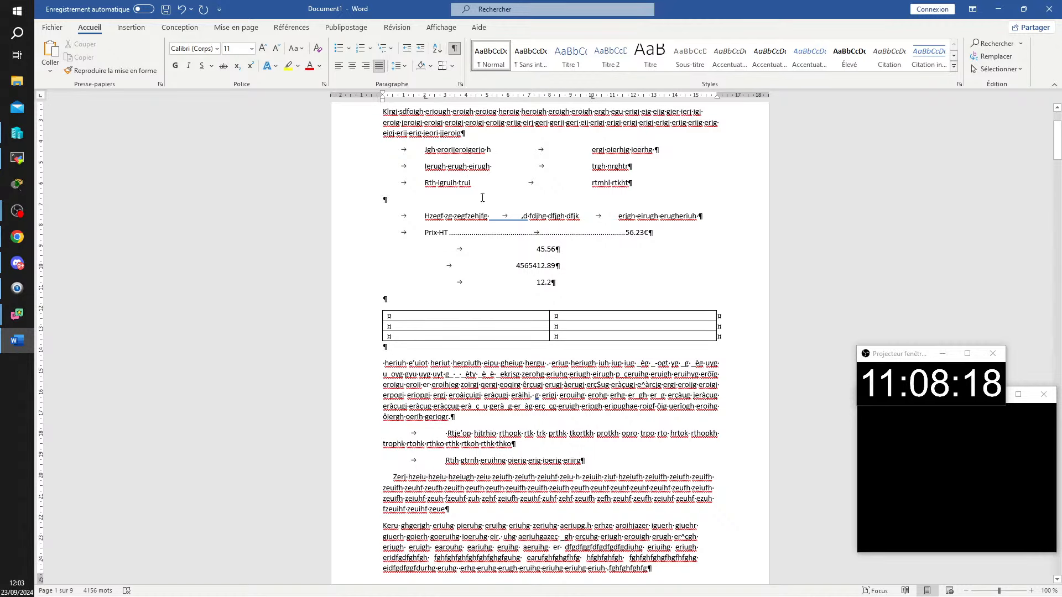
{"action": "left_click", "coordinate": [514, 325]}
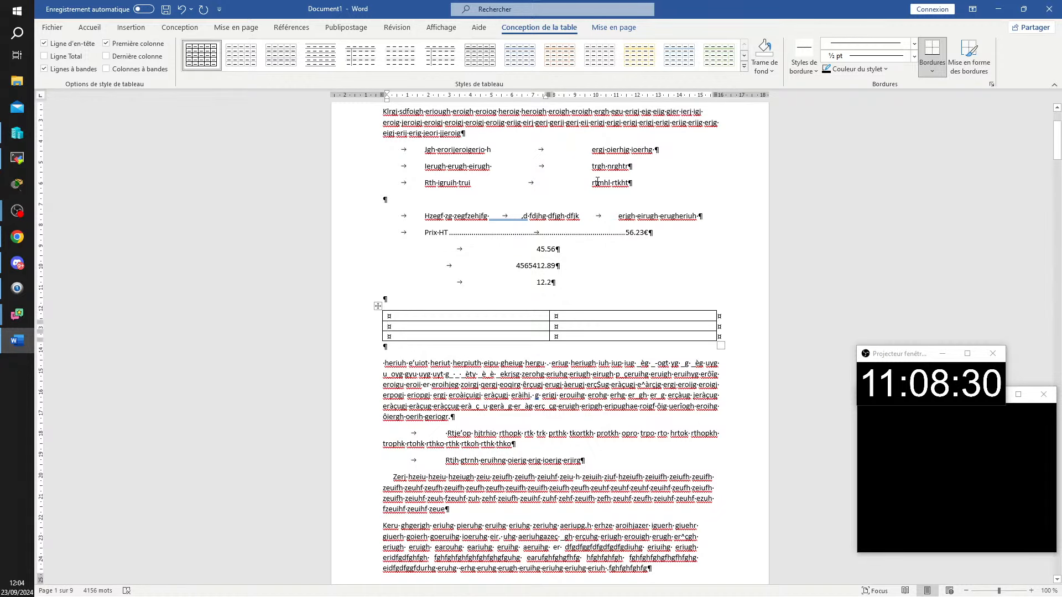
{"action": "left_click", "coordinate": [479, 150]}
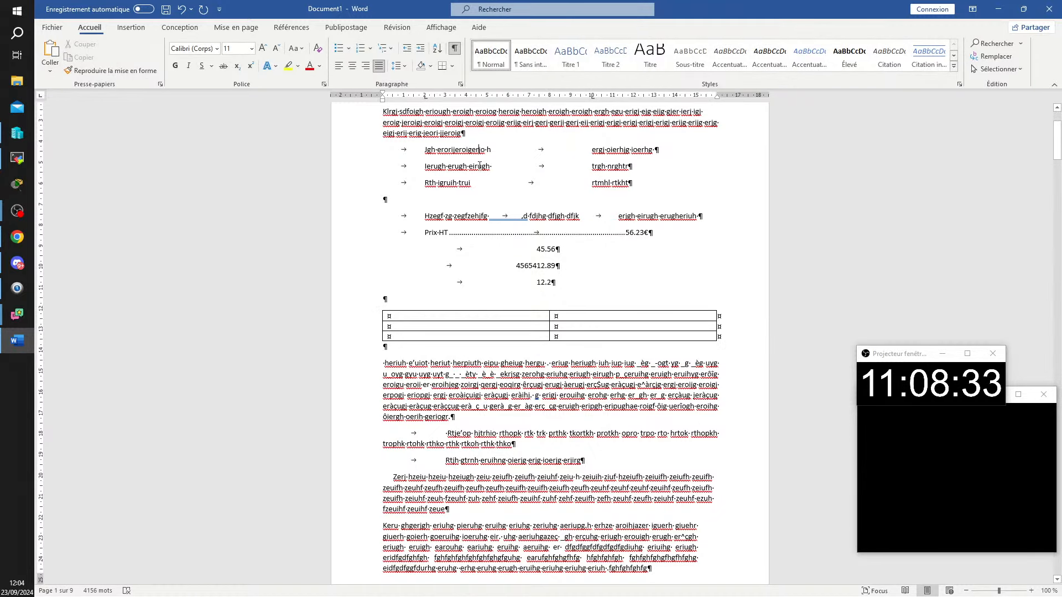
{"action": "left_click", "coordinate": [484, 320]}
{"action": "left_click", "coordinate": [502, 28]}
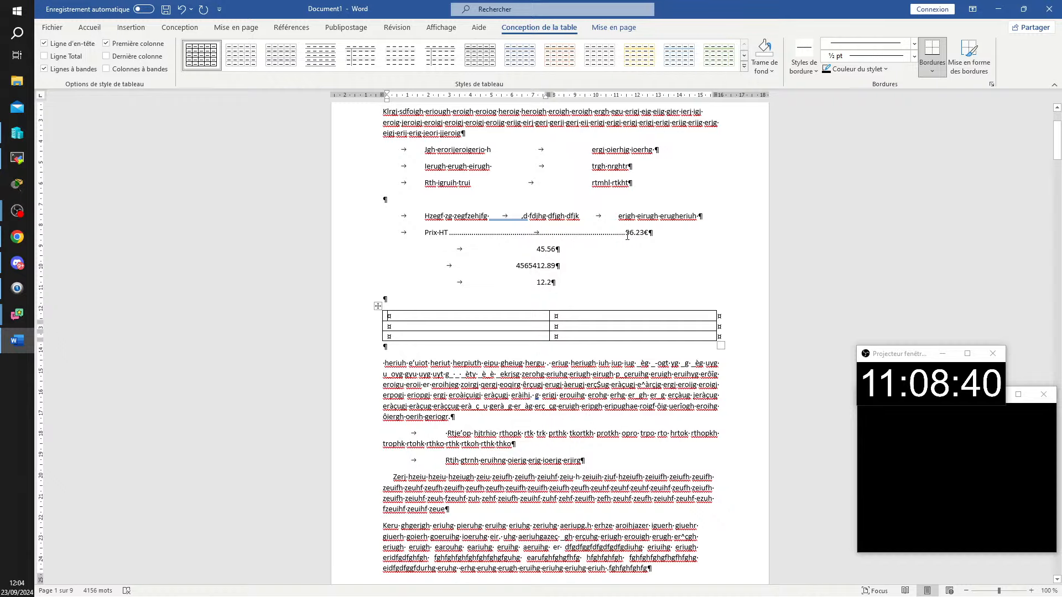
- Fill the table's first cell with three lines of placeholder text beginning "Ndfjndfj jdf gdh gdfh odfh goidf dfih"
{"action": "left_click", "coordinate": [465, 314]}
{"action": "type", "text": "Ndfjndfj jdf gdh gdfh c"}
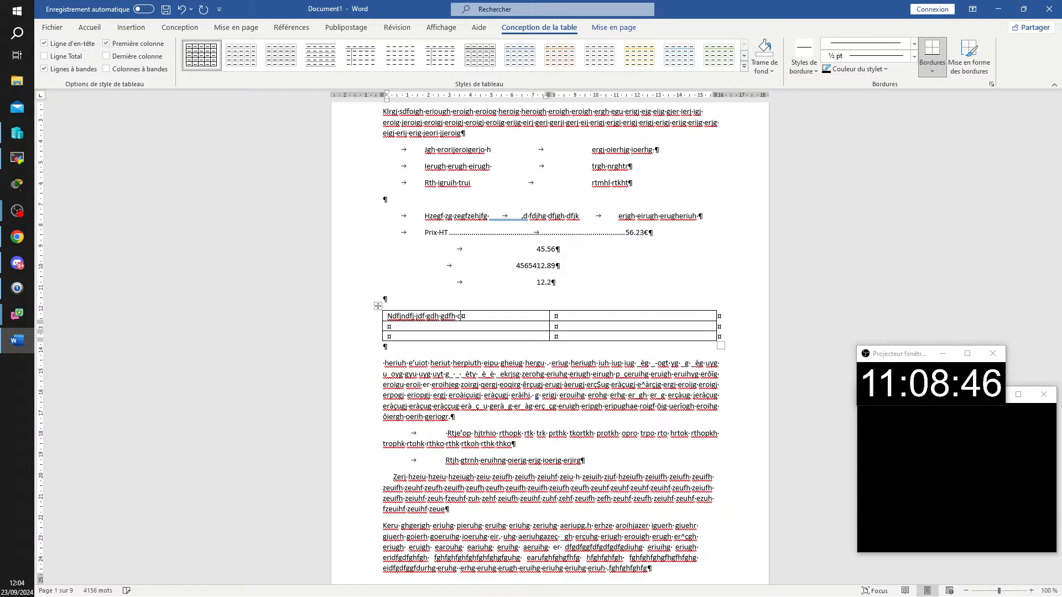
{"action": "key", "text": "BackSpace"}
{"action": "type", "text": "odfh goidf dfih dihf difh dfhi idh ih"}
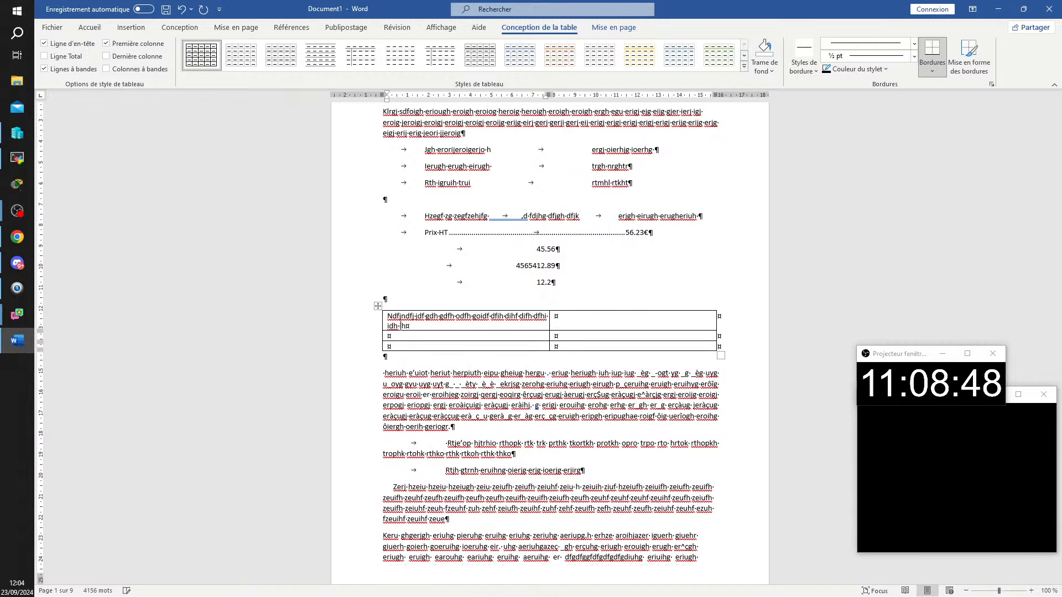
{"action": "type", "text": "dfoihd foih gdofih gdfih dfih dfih dfh"}
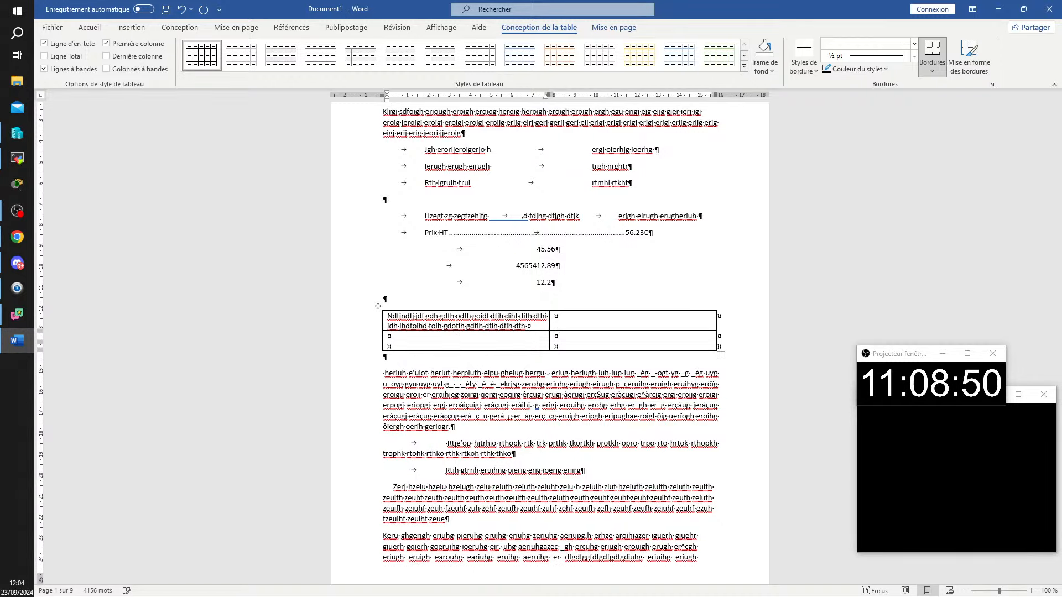
{"action": "type", "text": " dfh dfh df hdih oidhf goidfh"}
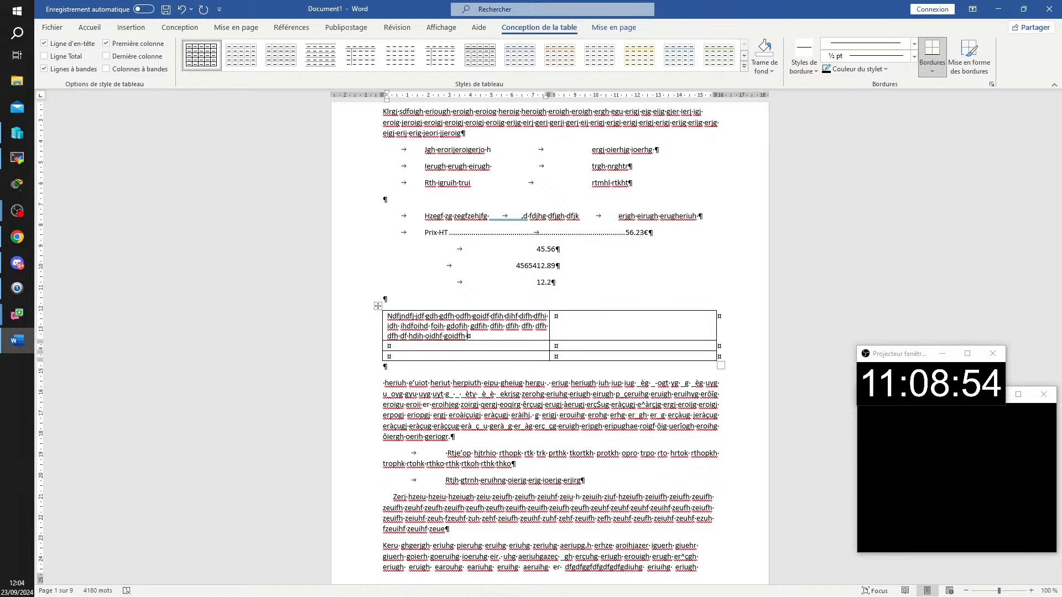
- Try inserting a tab in the empty paragraph above the table and undo it
{"action": "key", "text": "Tab"}
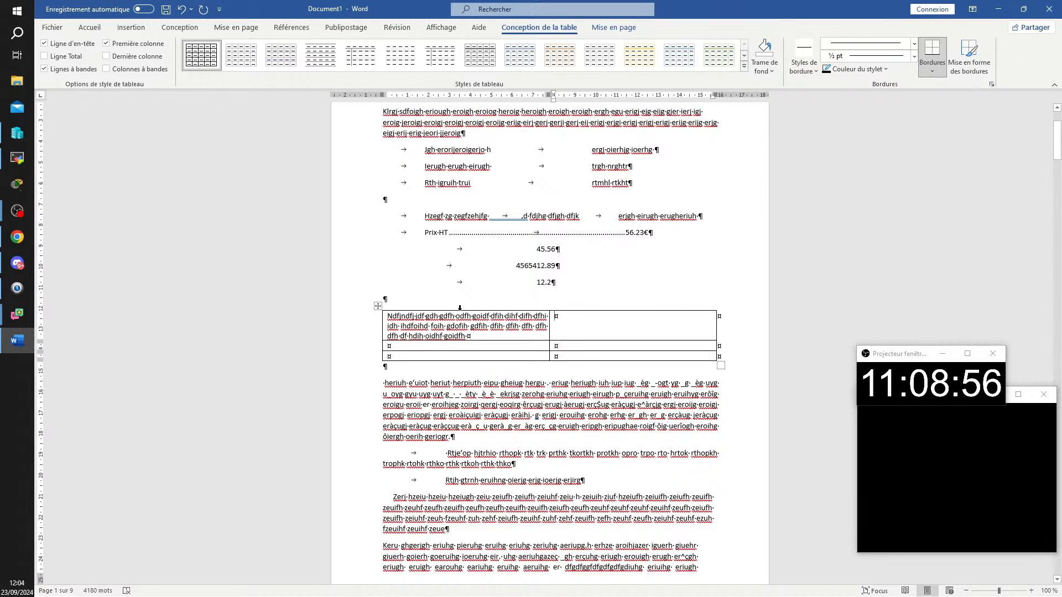
{"action": "key", "text": "Up"}
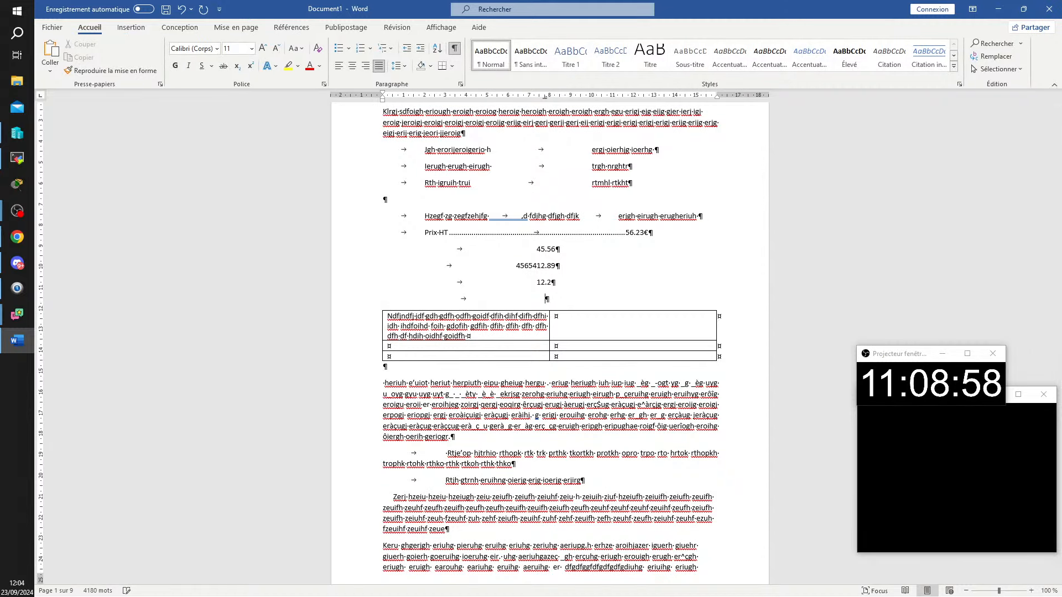
{"action": "key", "text": "Tab"}
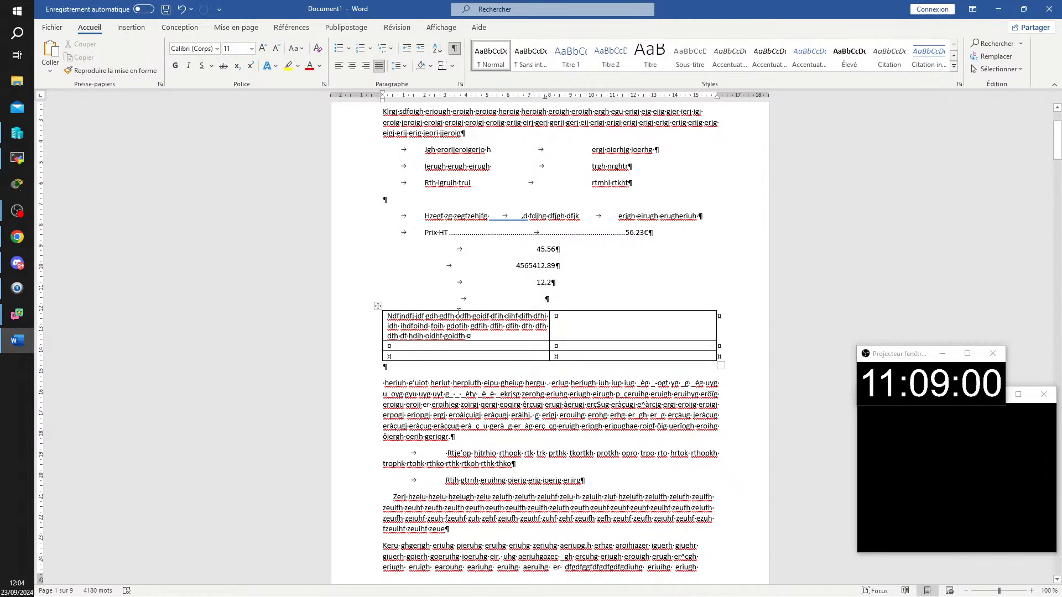
{"action": "key", "text": "ctrl+z"}
- Advance through the table's cells past the last one to add a fourth row
{"action": "left_click", "coordinate": [483, 325]}
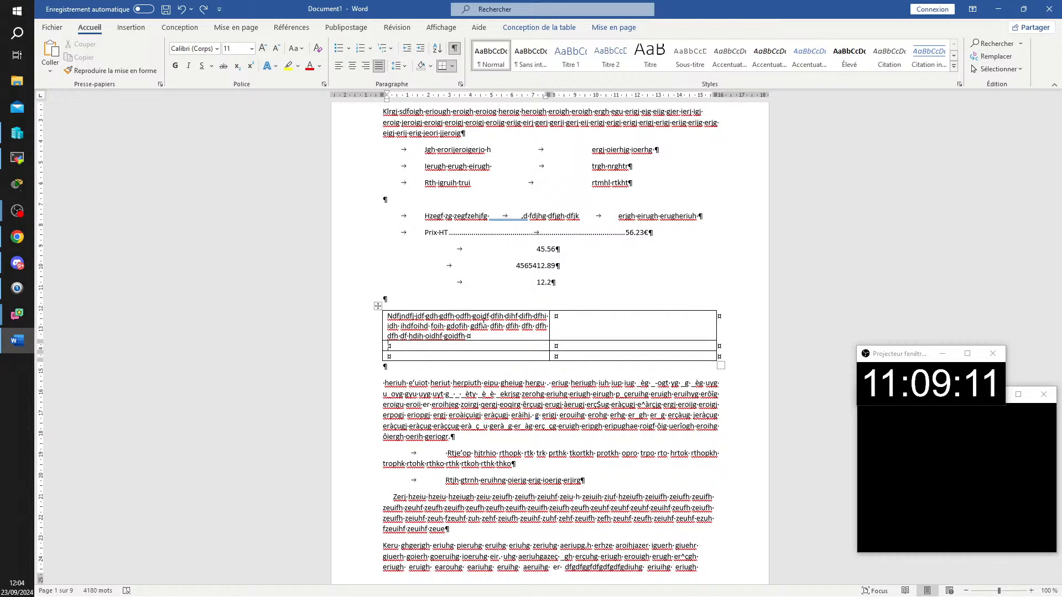
{"action": "key", "text": "Tab"}
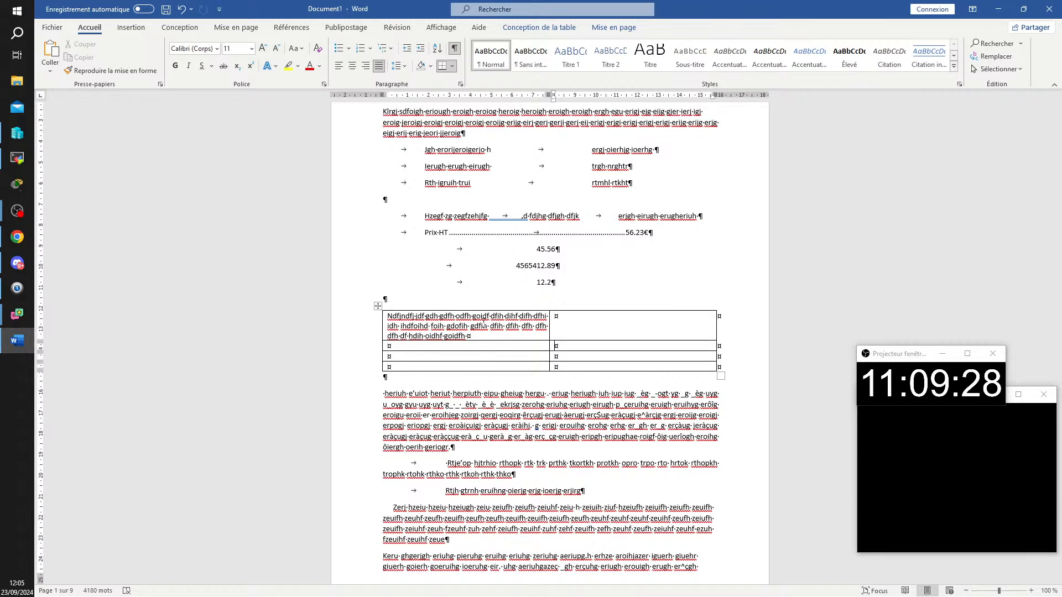
- Fill the first row's second cell with "Eziu hzerui heriugh iug heriugh erui gherugh eruig herug heuig heruigh euigh eruh erugh euhuierh gerugh"
{"action": "triple_click", "coordinate": [483, 327]}
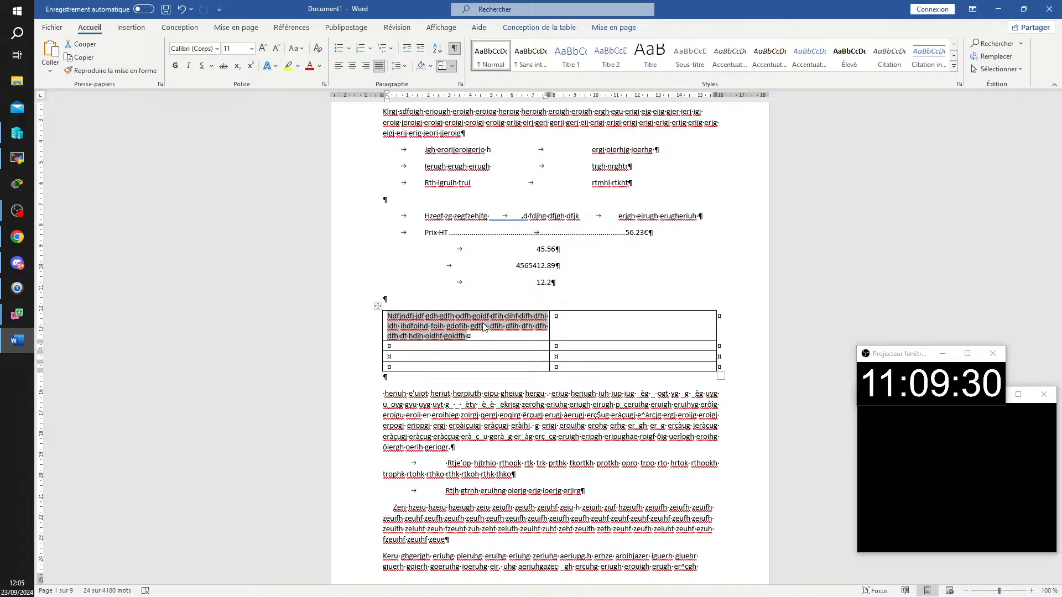
{"action": "left_click", "coordinate": [611, 328]}
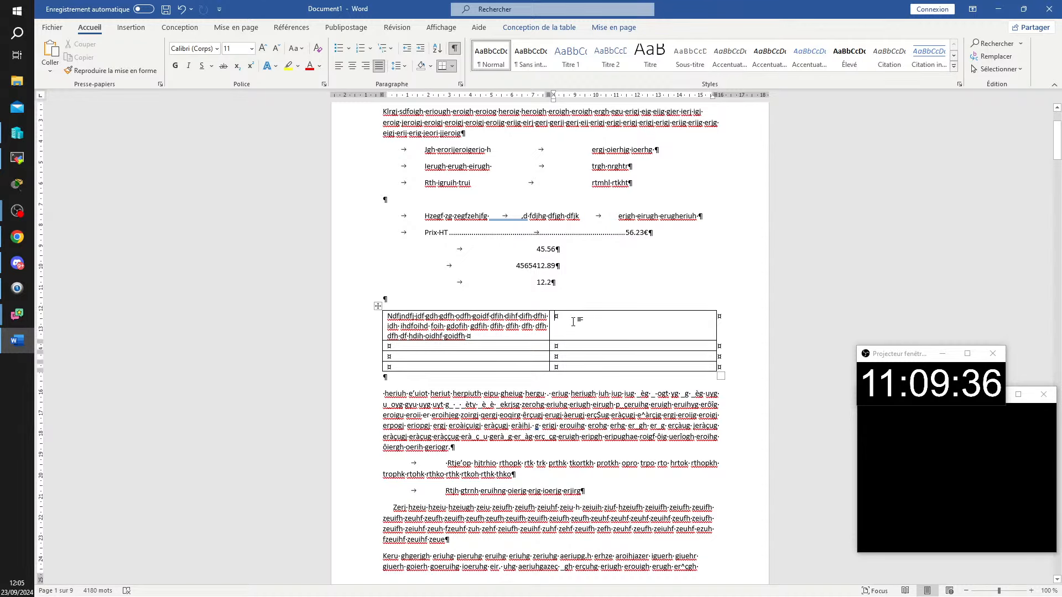
{"action": "type", "text": "Eziu hzerui heriu"}
{"action": "type", "text": "gh"}
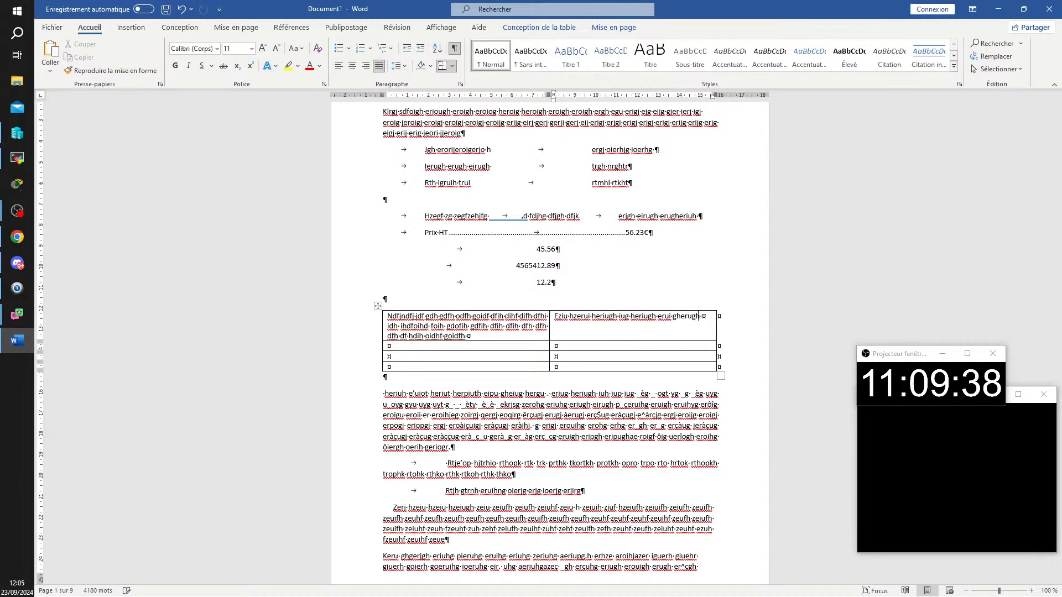
{"action": "type", "text": " iug heriugh erui gheurgh eruig herug heuig heriugh euigh eruh erugh euhuierh gerugh"}
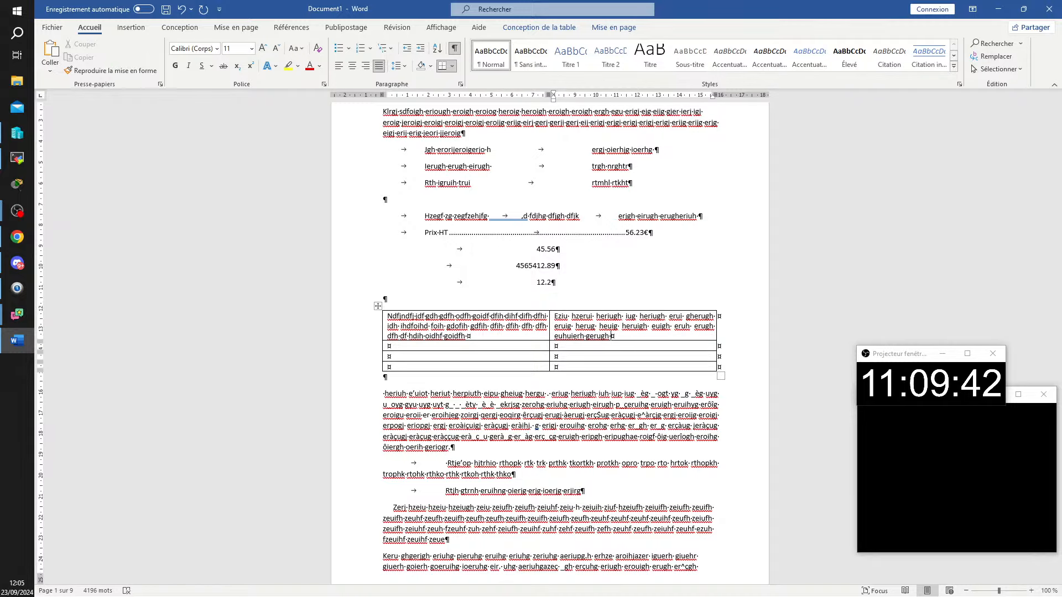
- Remove all borders from the second cell of the table's first row with the "Aucune bordure" option
{"action": "scroll", "coordinate": [604, 263], "scroll_direction": "up", "scroll_amount": 3}
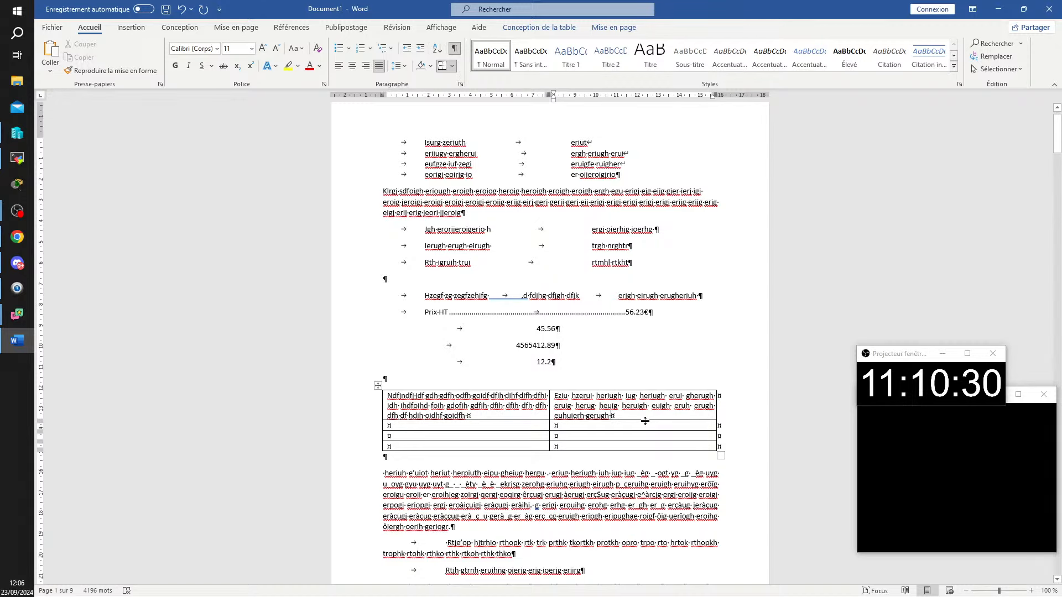
{"action": "left_click", "coordinate": [540, 27]}
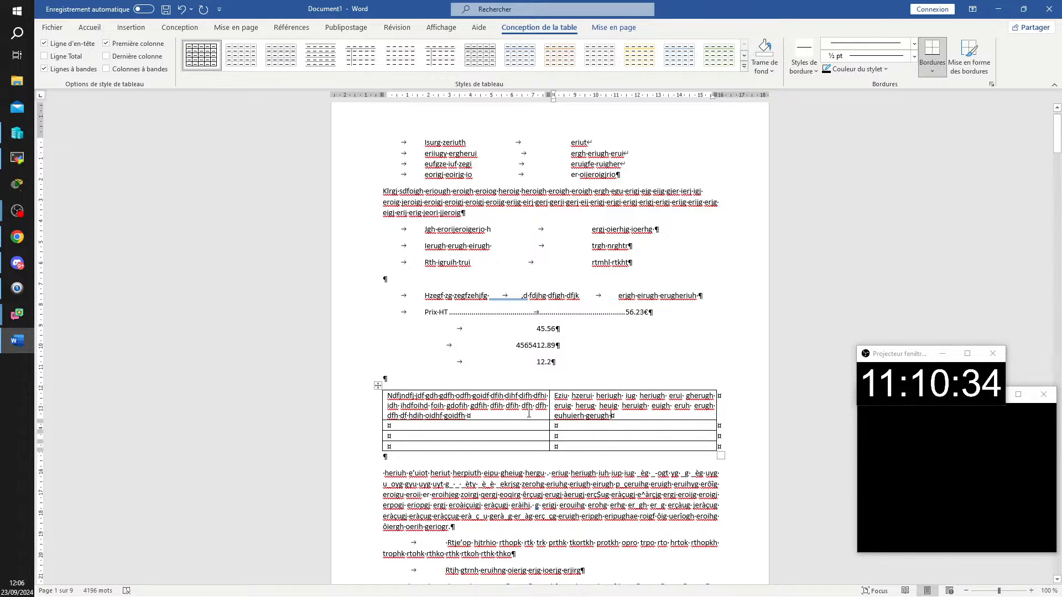
{"action": "left_click", "coordinate": [933, 71]}
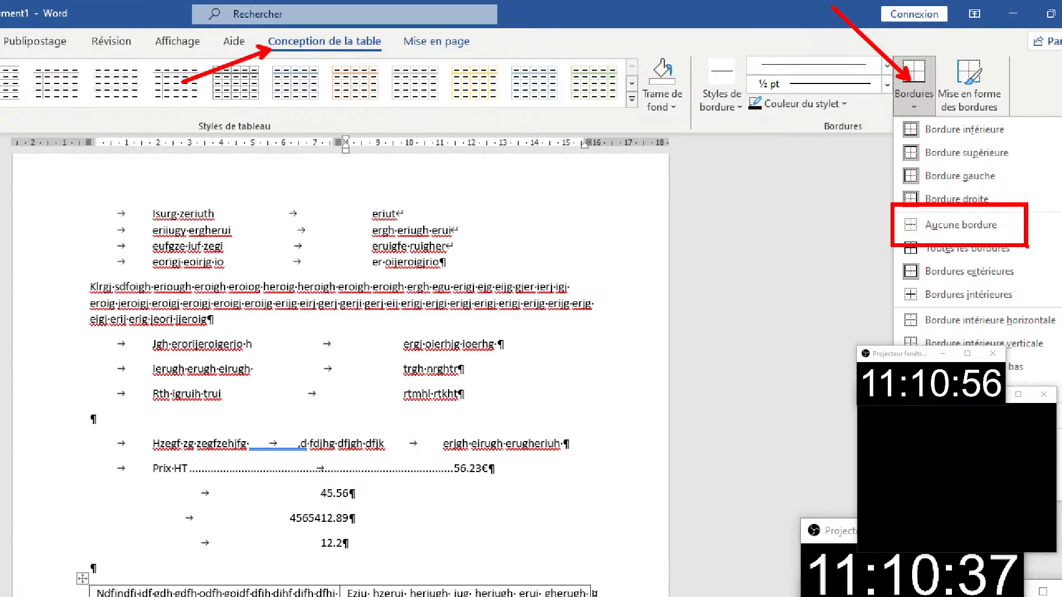
{"action": "key", "text": "Escape"}
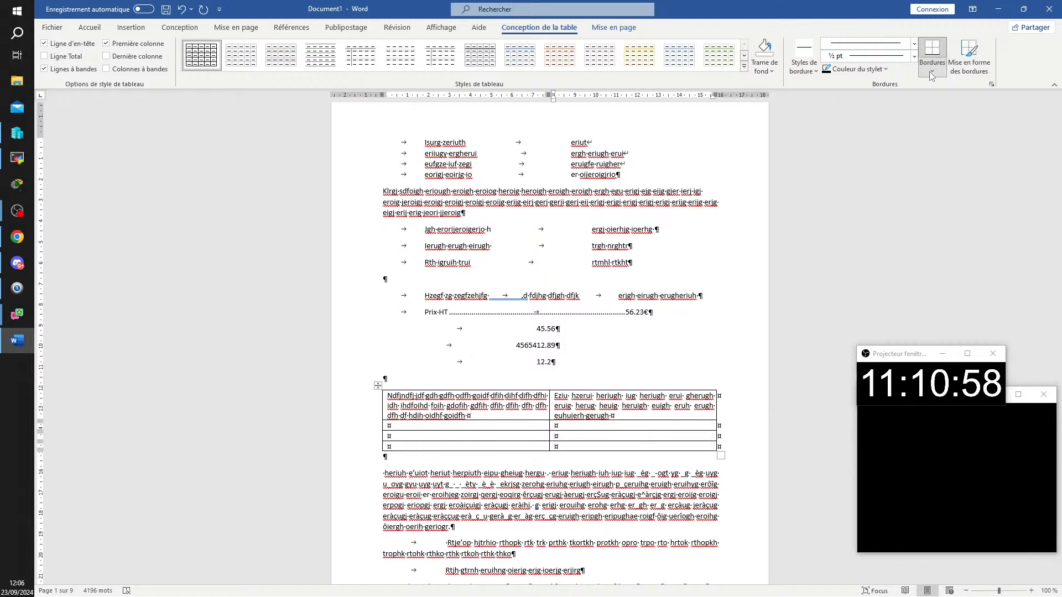
{"action": "left_click", "coordinate": [935, 74]}
{"action": "left_click", "coordinate": [952, 150]}
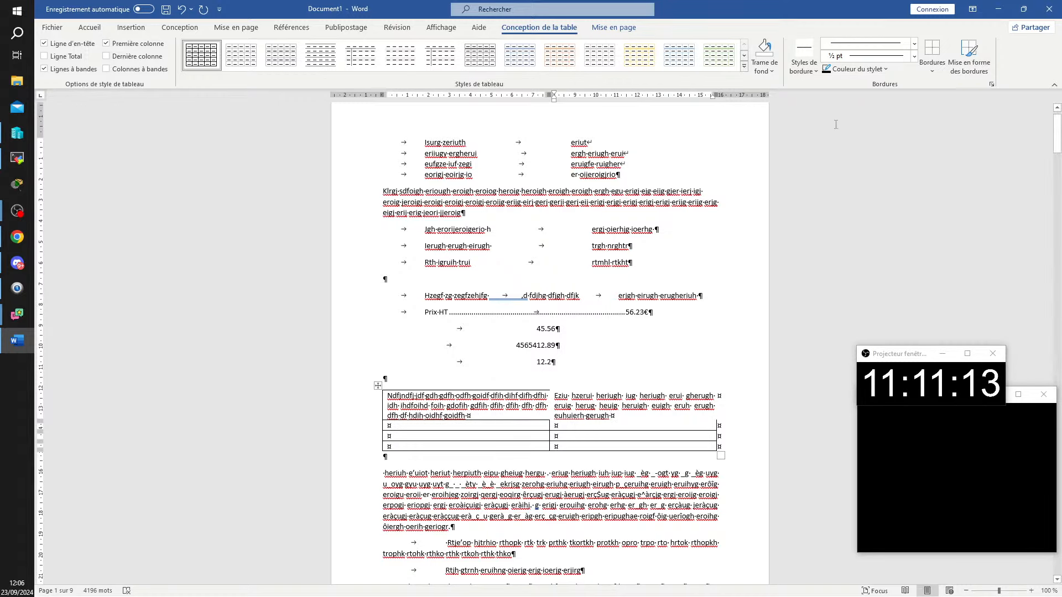
{"action": "left_click", "coordinate": [939, 72]}
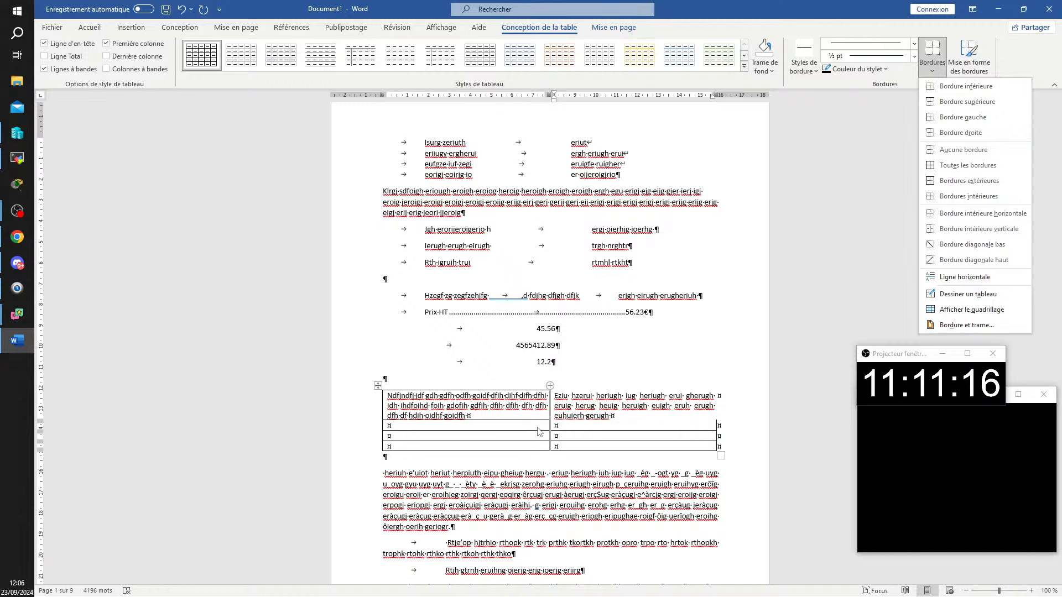
{"action": "left_click", "coordinate": [505, 430]}
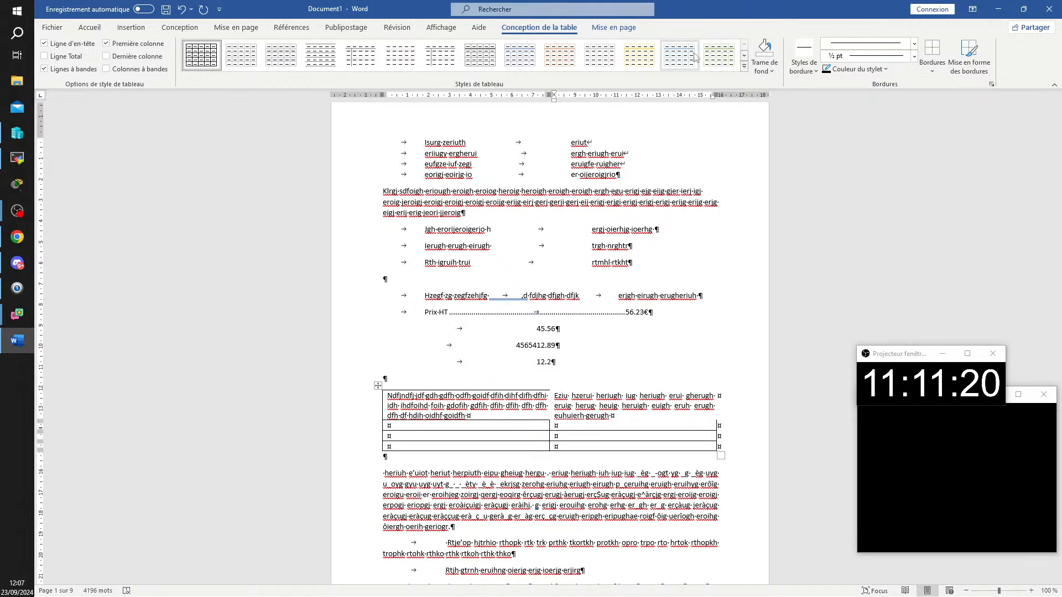
- Apply the light grey grid style from the "Tableaux simples" group to the table and hide the document's formatting marks
{"action": "left_click", "coordinate": [744, 67]}
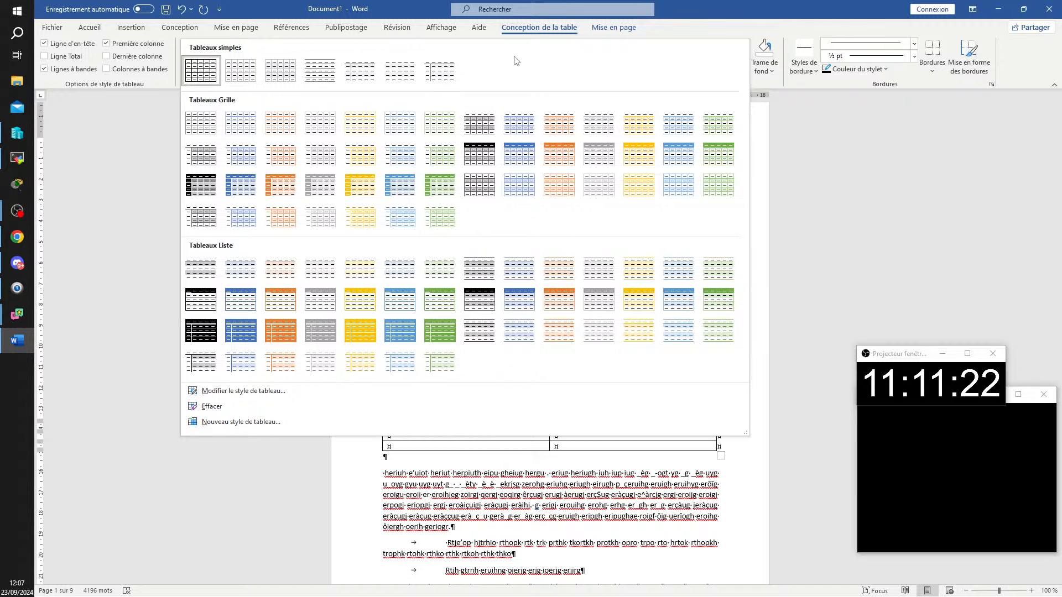
{"action": "left_click", "coordinate": [239, 76]}
{"action": "left_click", "coordinate": [729, 293]}
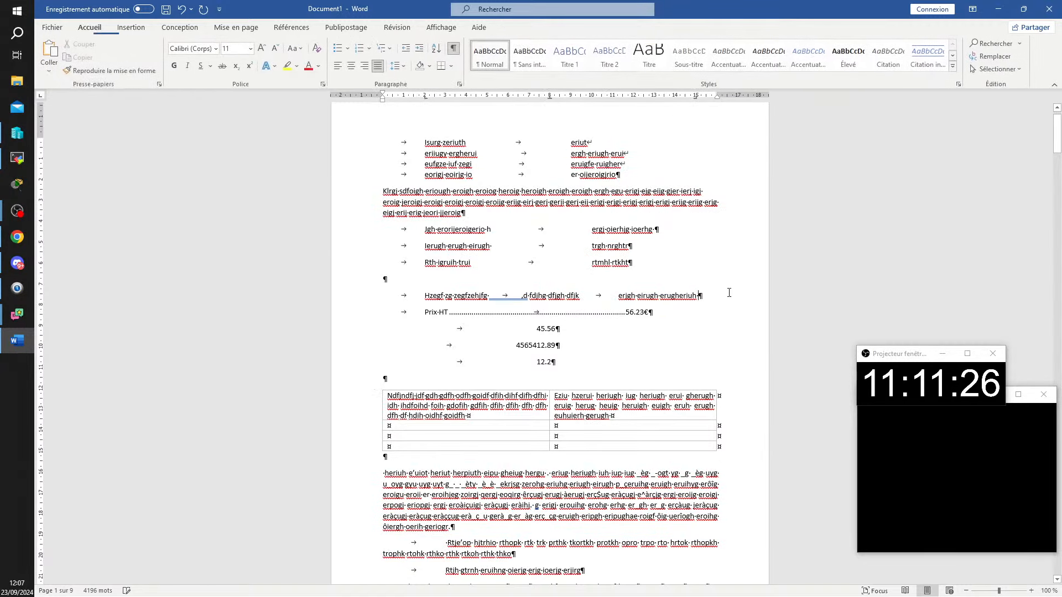
{"action": "key", "text": "ctrl+shift+8"}
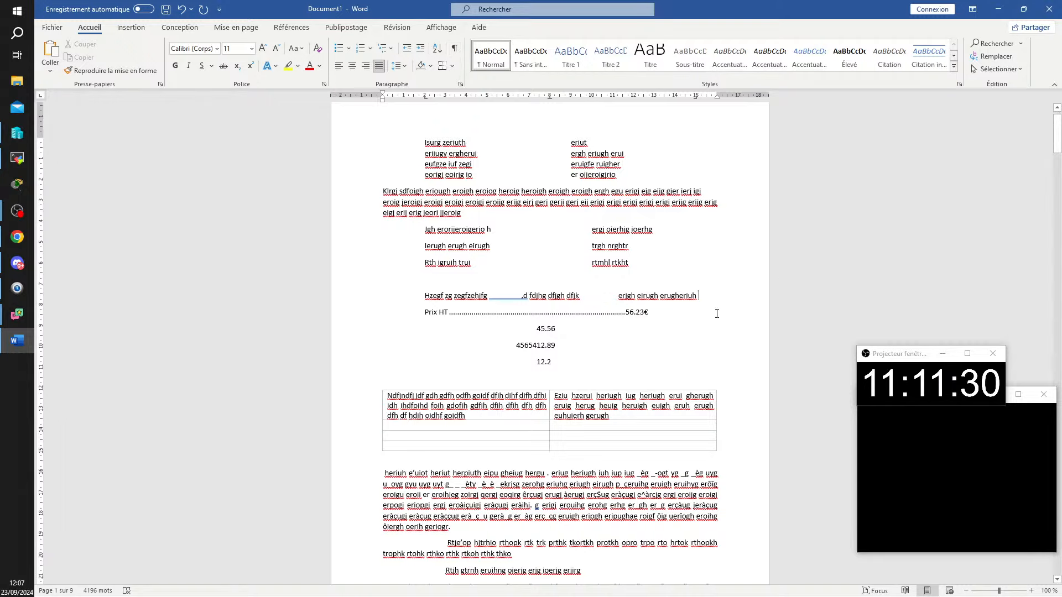
{"action": "left_click", "coordinate": [542, 419]}
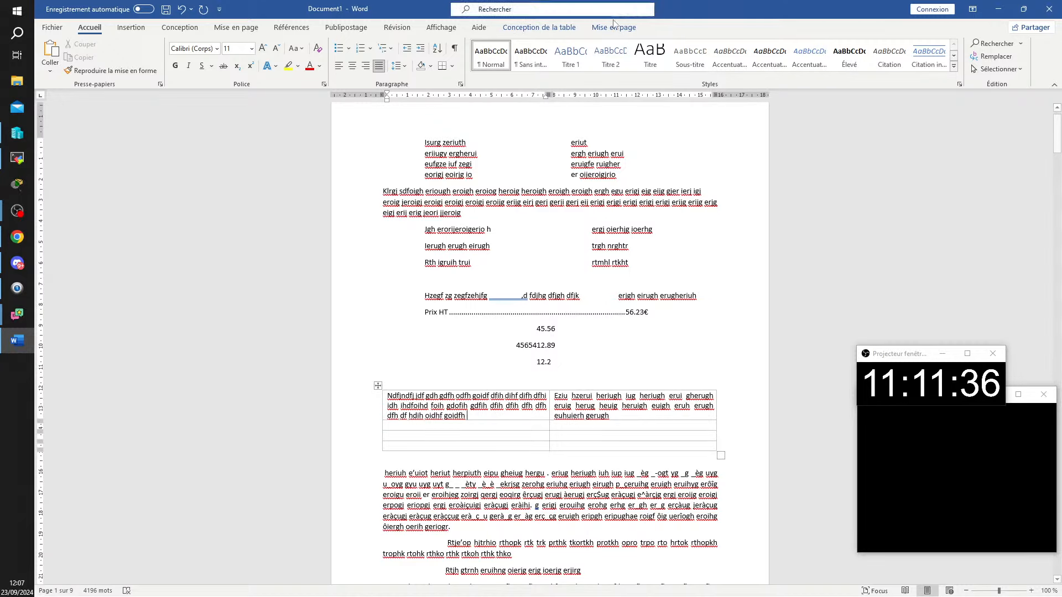
{"action": "left_click", "coordinate": [543, 31]}
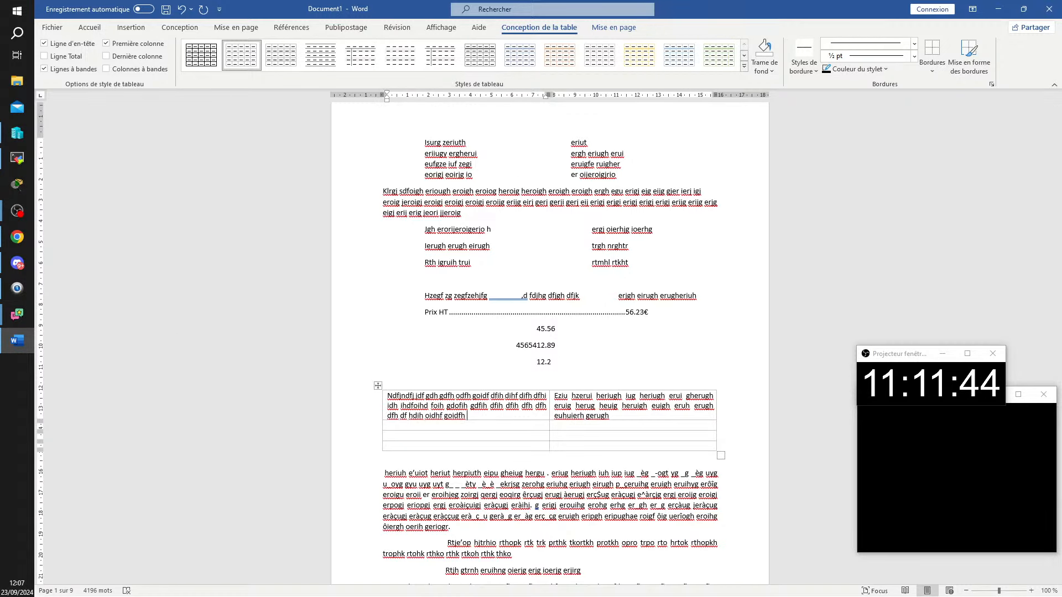
- Switch to the TSSR14 remote session and remove the borders from the second cell of its table's first row with "Aucune bordure"
{"action": "key", "text": "alt+Tab"}
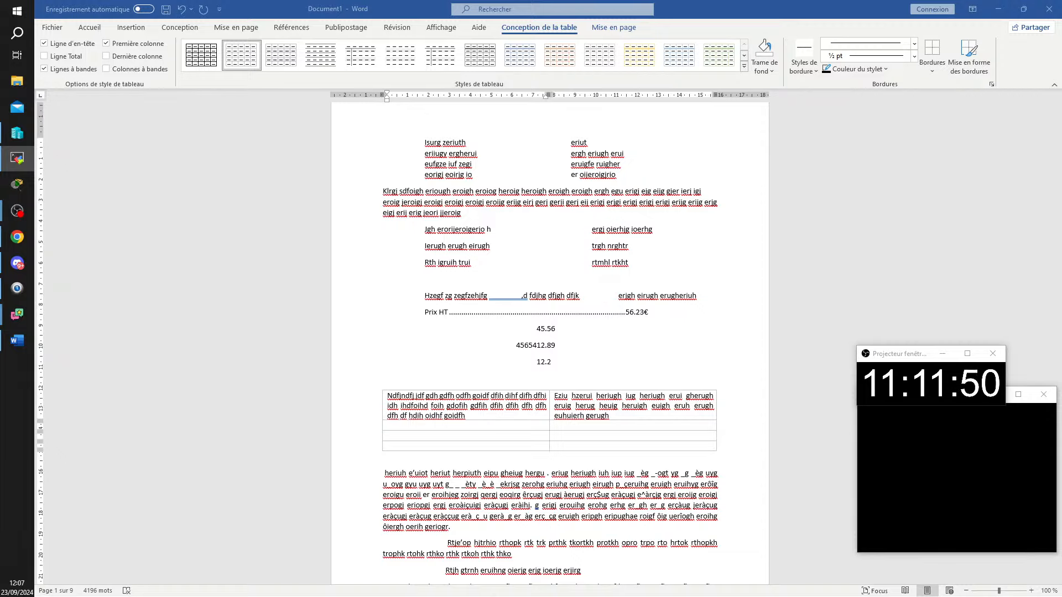
{"action": "left_click_drag", "start_coordinate": [1061, 221], "coordinate": [532, 3]}
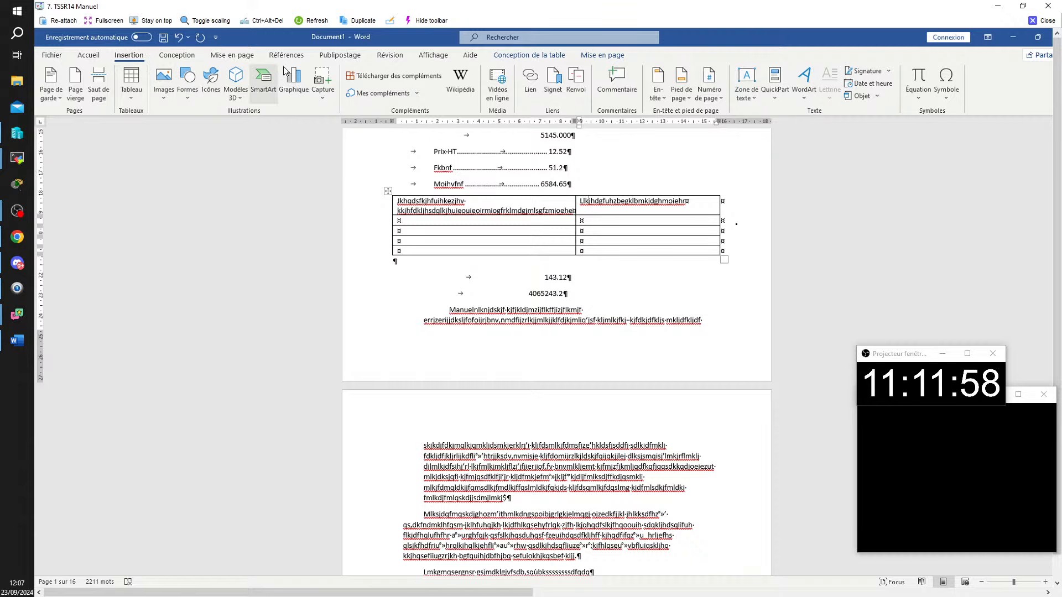
{"action": "left_click", "coordinate": [514, 56]}
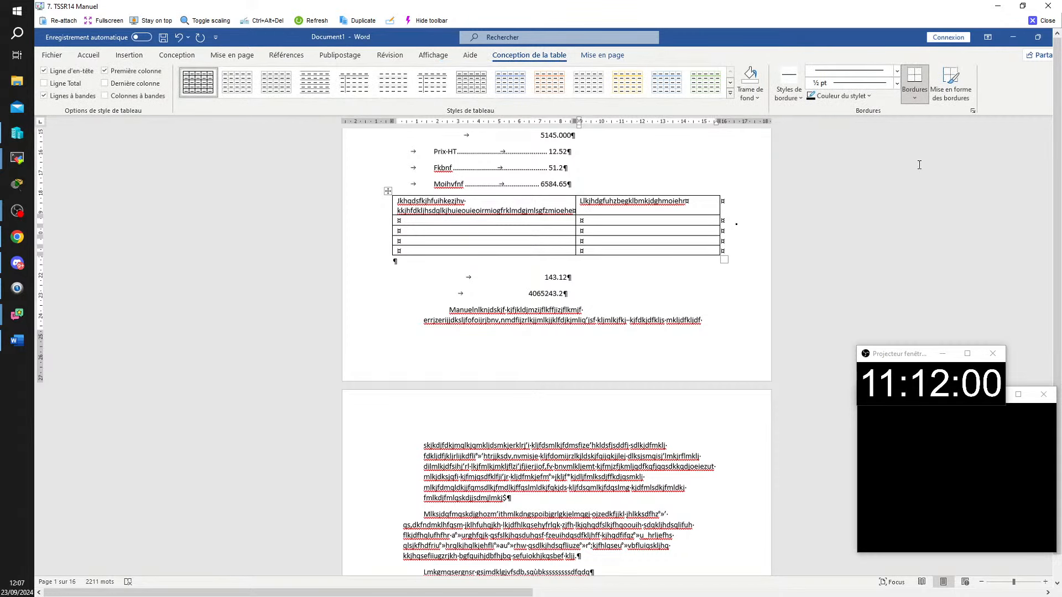
{"action": "left_click", "coordinate": [914, 93]}
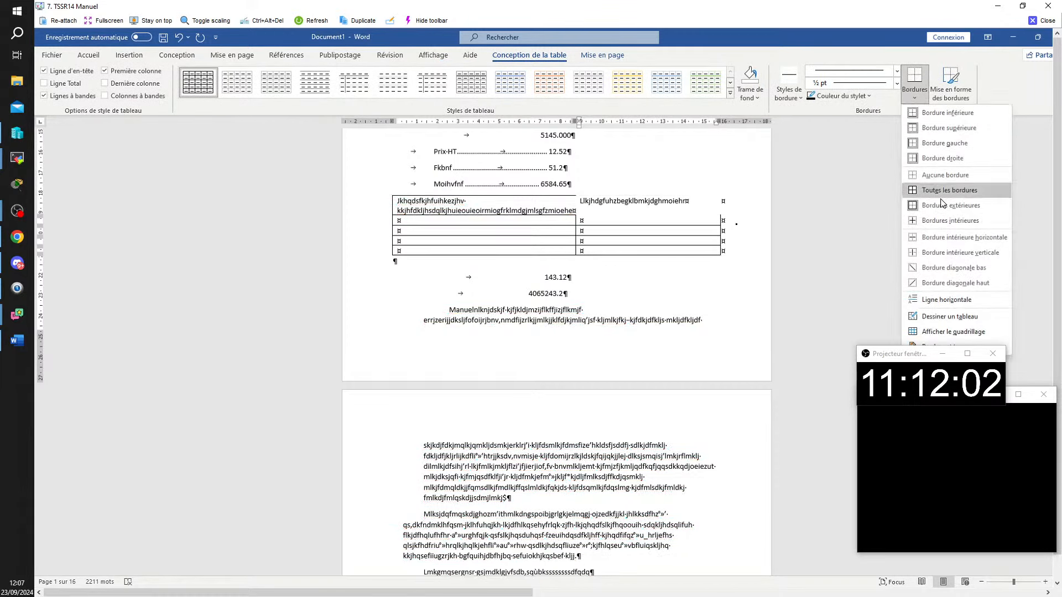
{"action": "left_click", "coordinate": [944, 175]}
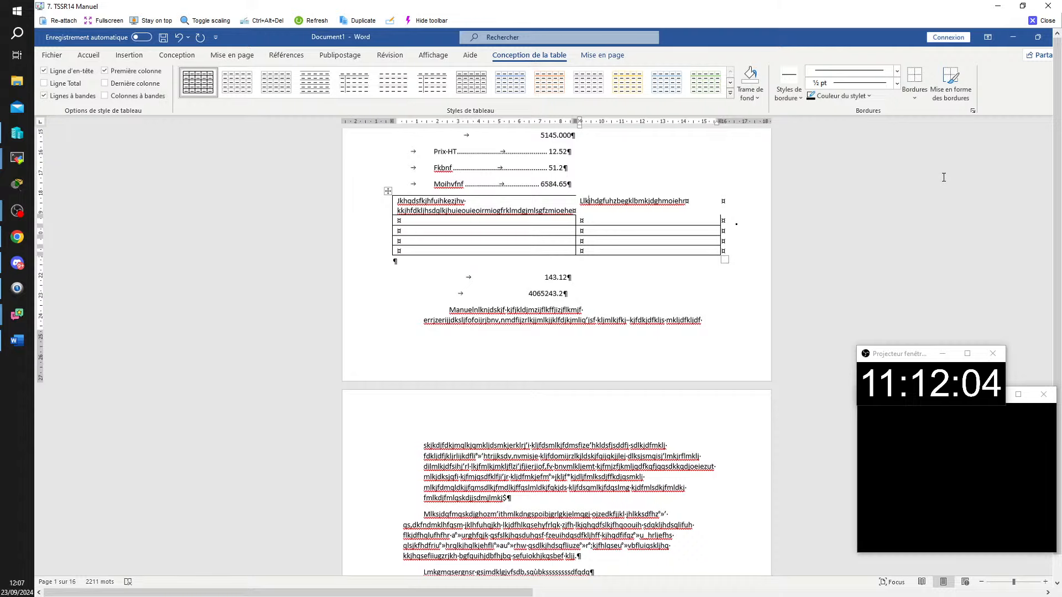
{"action": "mouse_move", "coordinate": [382, 210]}
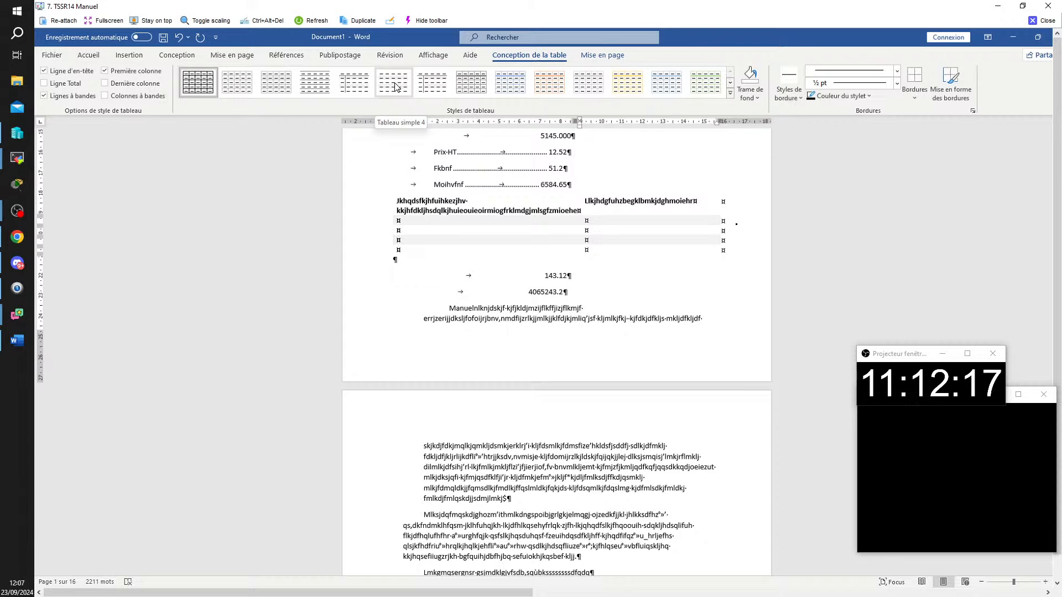
{"action": "left_click", "coordinate": [1050, 6]}
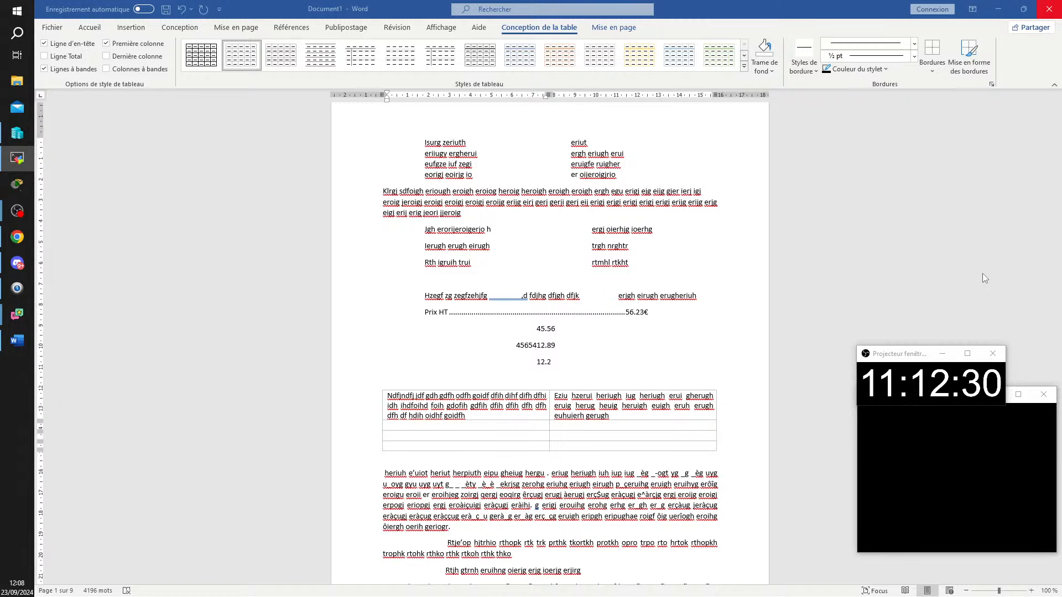
- Apply "Aucune bordure" to the second cell in the first row of the light grey table
{"action": "left_click", "coordinate": [595, 411]}
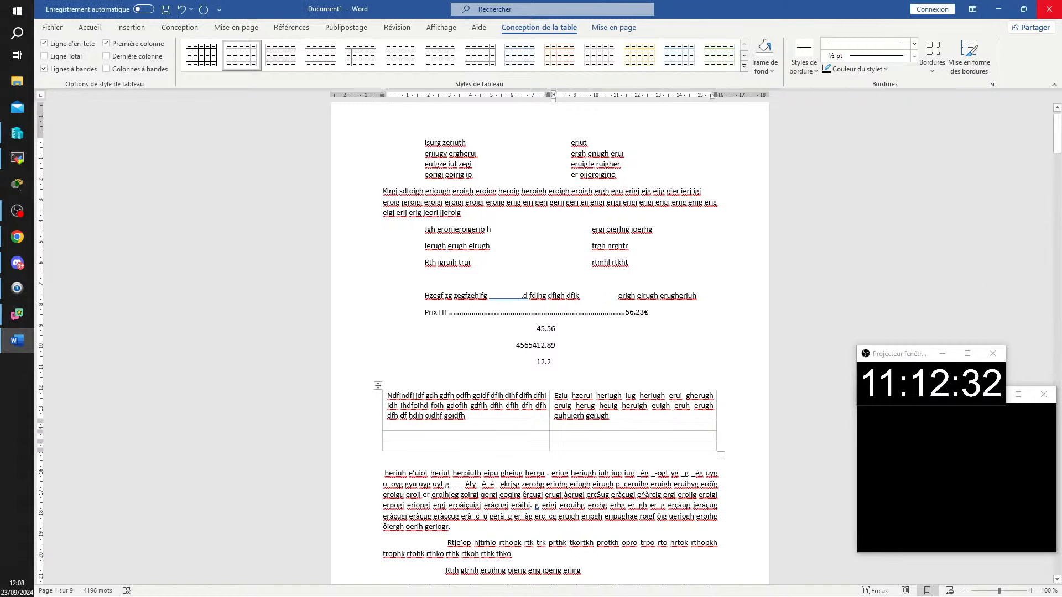
{"action": "left_click", "coordinate": [933, 70]}
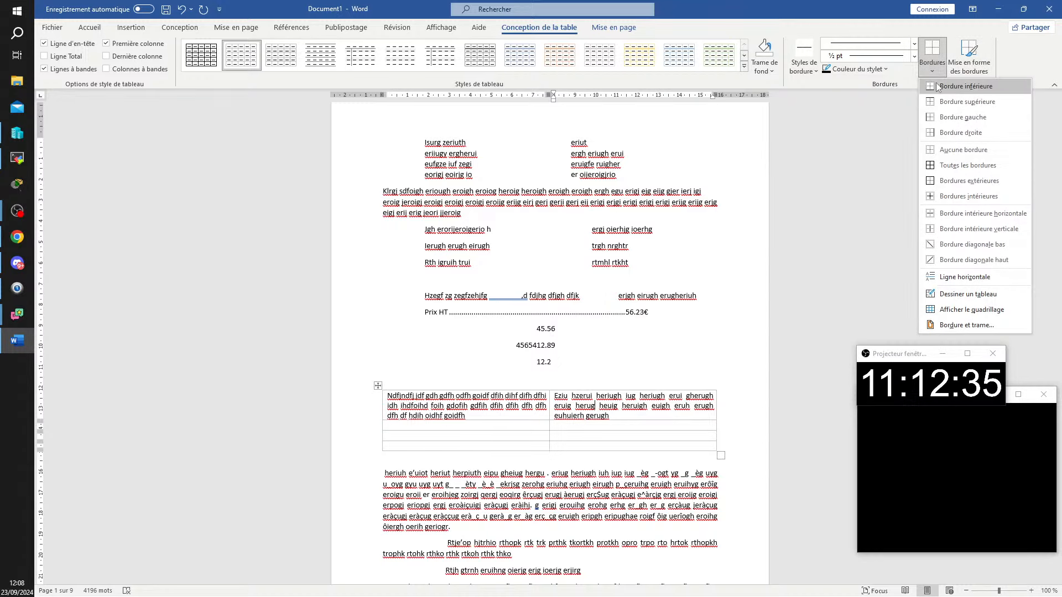
{"action": "left_click", "coordinate": [952, 150]}
{"action": "left_click", "coordinate": [779, 343]}
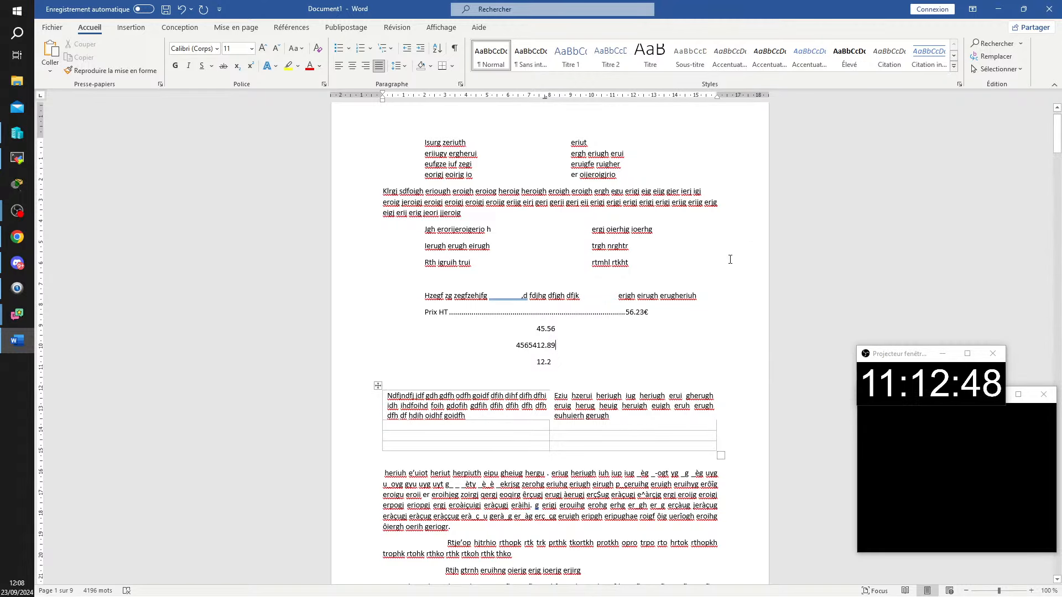
- Select the whole table and remove all its borders with the "Aucune bordure" option
{"action": "key", "text": "ctrl+a"}
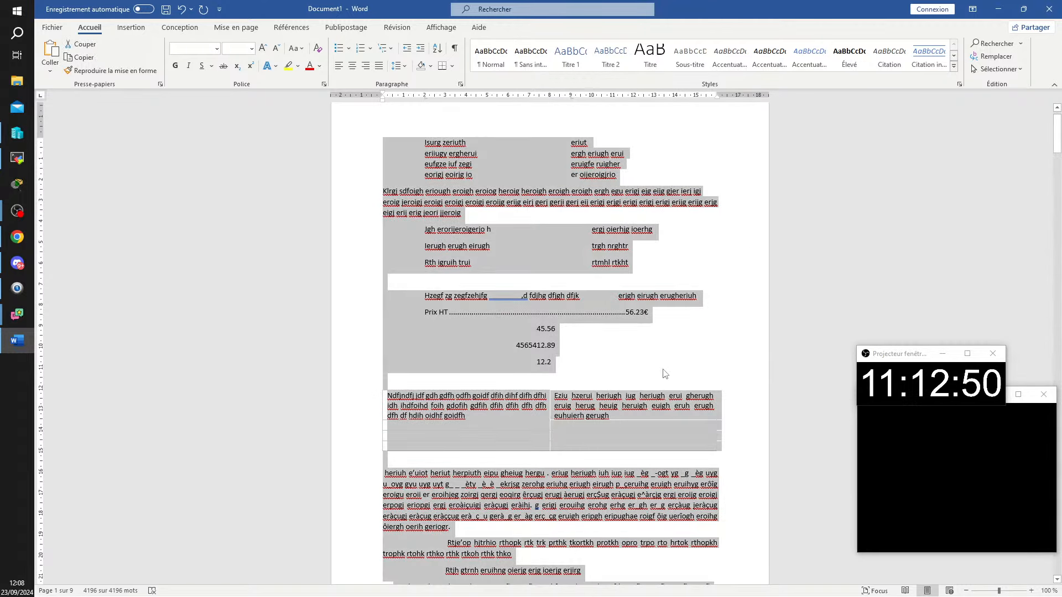
{"action": "left_click", "coordinate": [665, 372]}
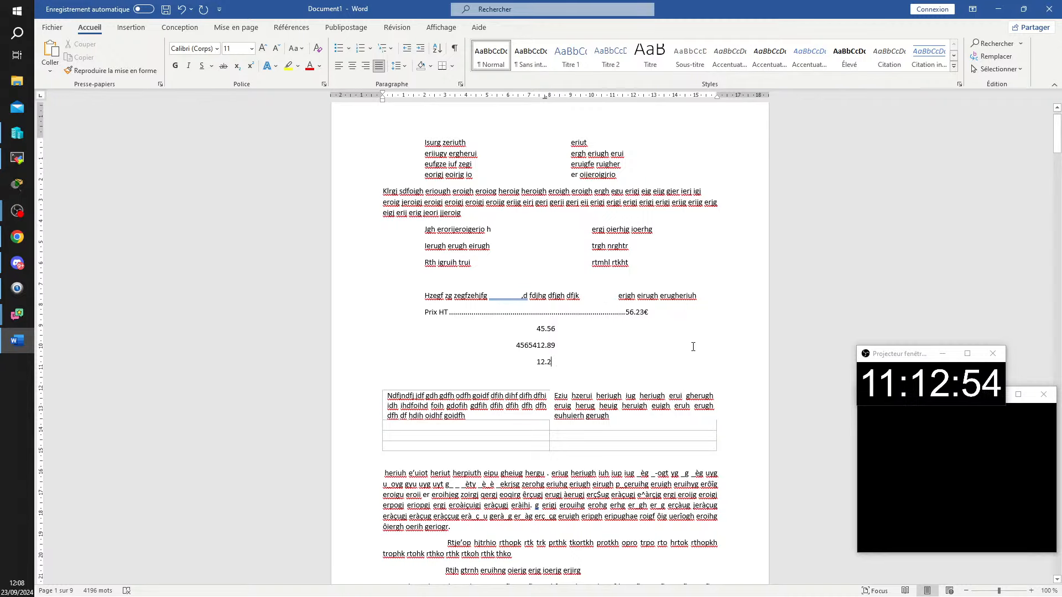
{"action": "left_click", "coordinate": [499, 407]}
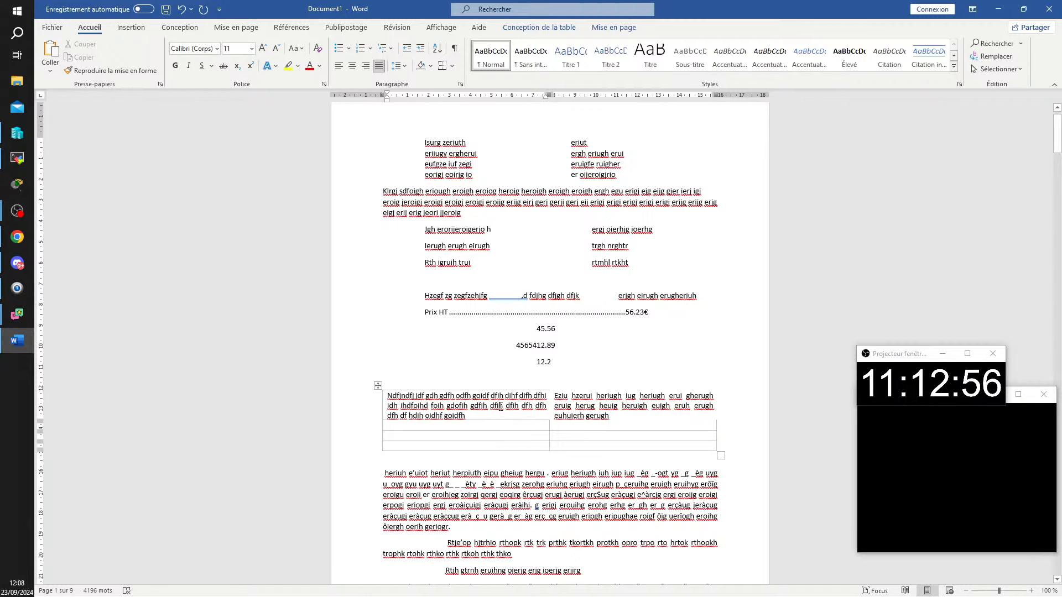
{"action": "left_click", "coordinate": [377, 385]}
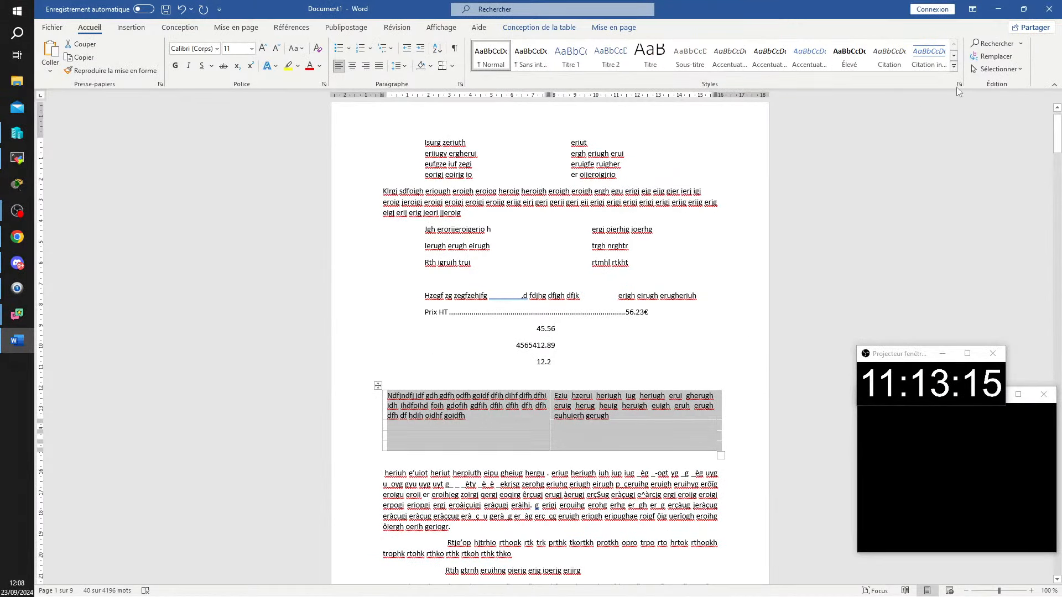
{"action": "left_click", "coordinate": [539, 27]}
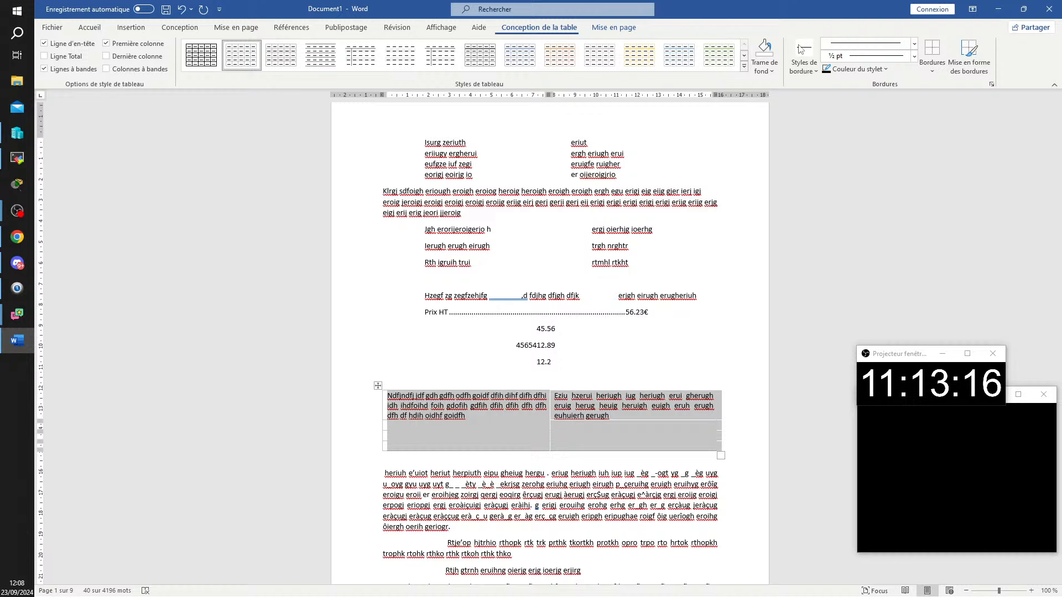
{"action": "left_click", "coordinate": [931, 58]}
{"action": "left_click", "coordinate": [953, 150]}
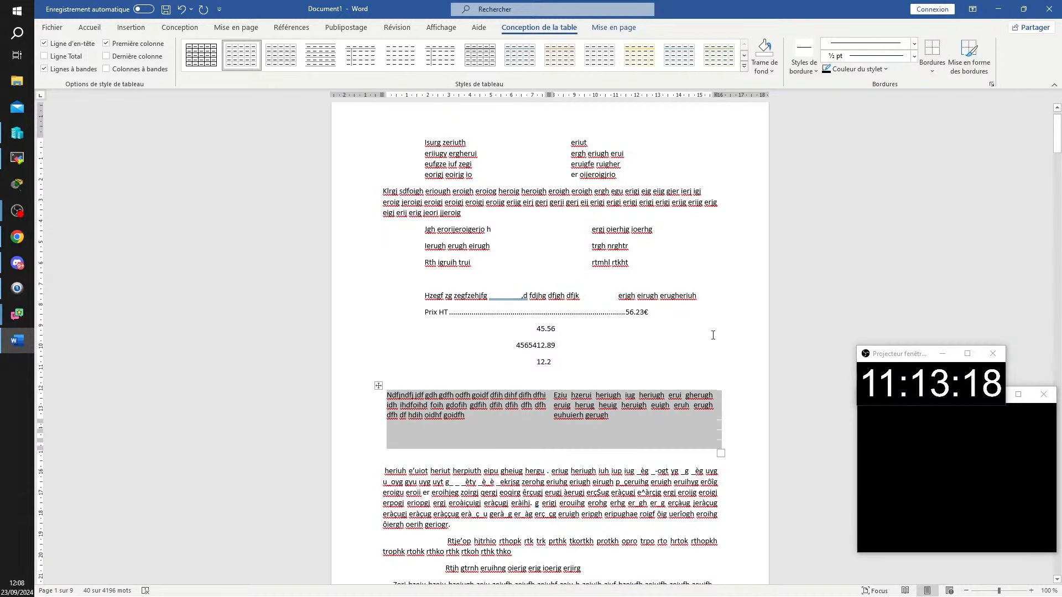
{"action": "left_click", "coordinate": [735, 312]}
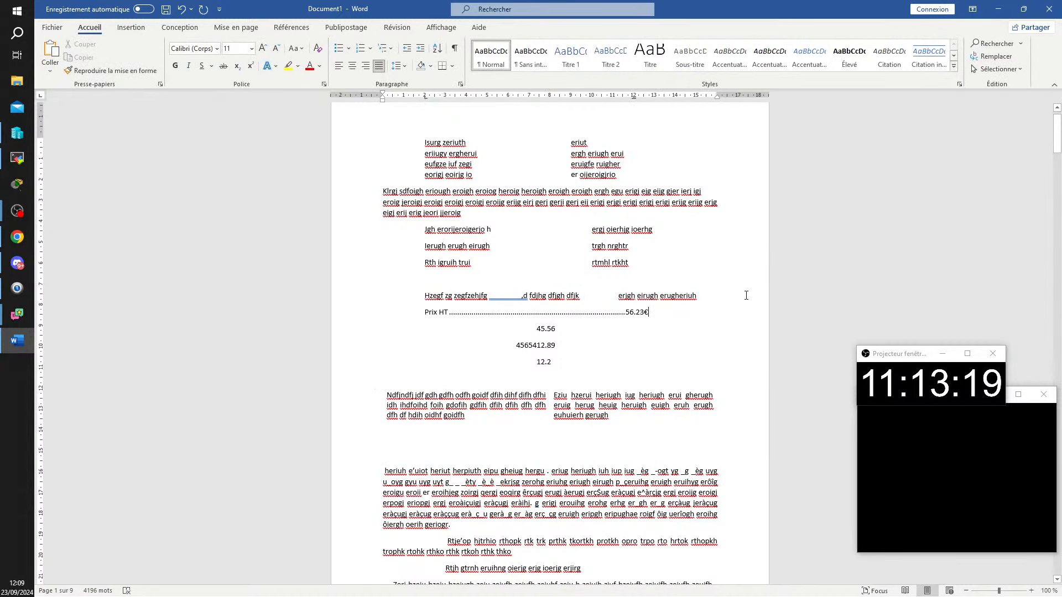
- Magnify the page and frame the borderless table with a red rectangle to compare it with the framed tabbed lines
{"action": "left_click", "coordinate": [455, 49]}
{"action": "left_click", "coordinate": [455, 48]}
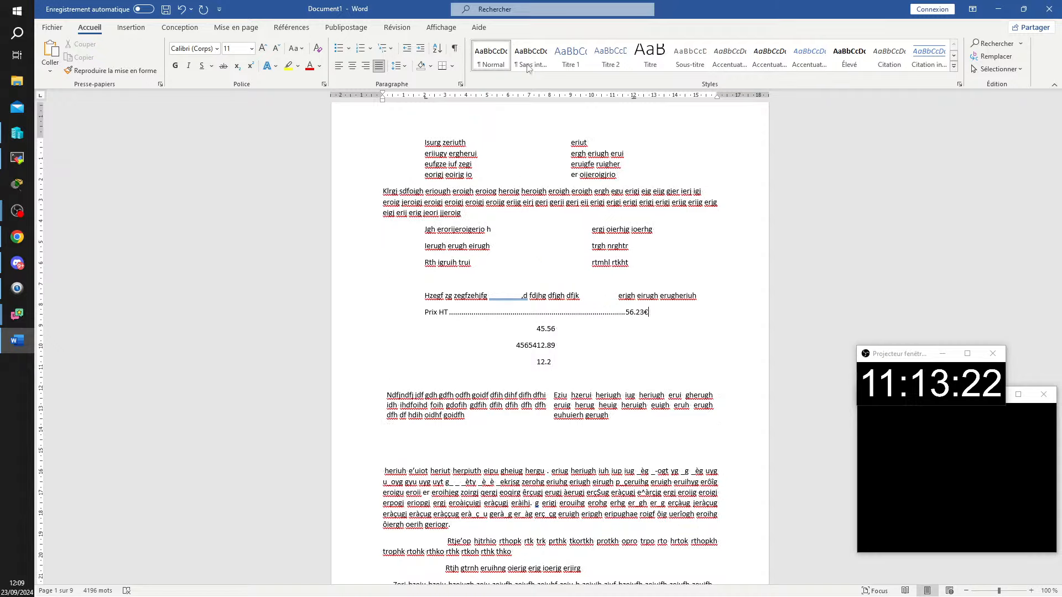
{"action": "scroll", "coordinate": [742, 289], "scroll_direction": "up", "scroll_amount": 1}
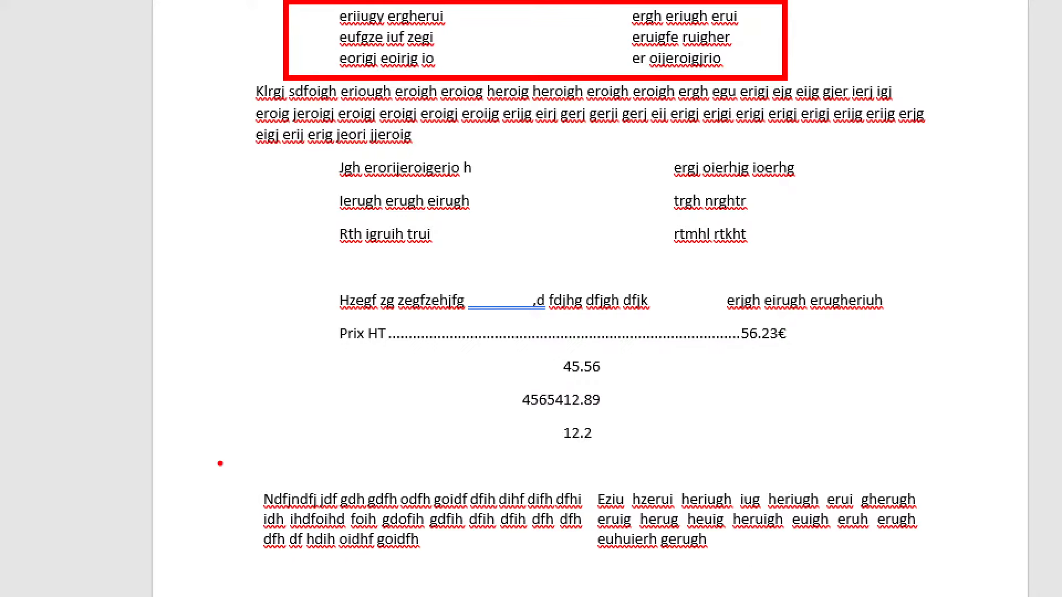
{"action": "left_click_drag", "start_coordinate": [220, 463], "coordinate": [958, 575]}
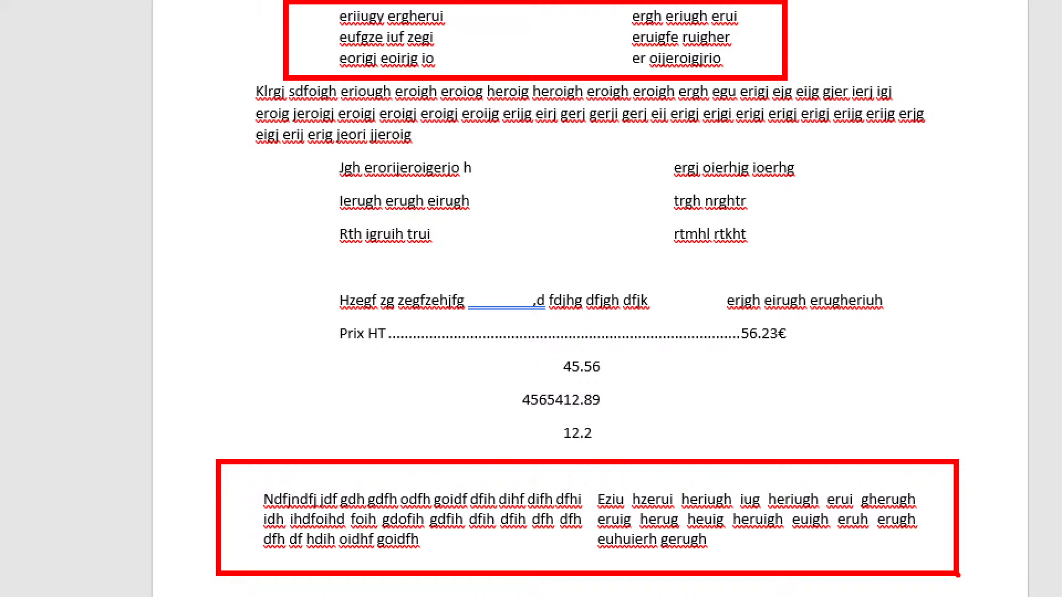
{"action": "key", "text": "Escape"}
- Undo the removal of the table's borders
{"action": "key", "text": "ctrl+z"}
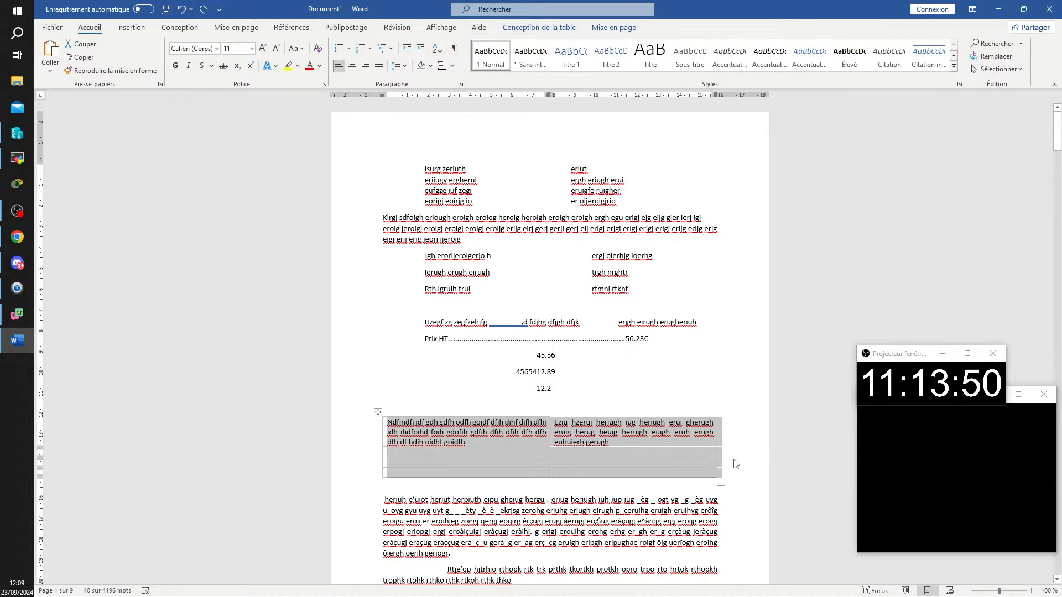
{"action": "left_click", "coordinate": [735, 464]}
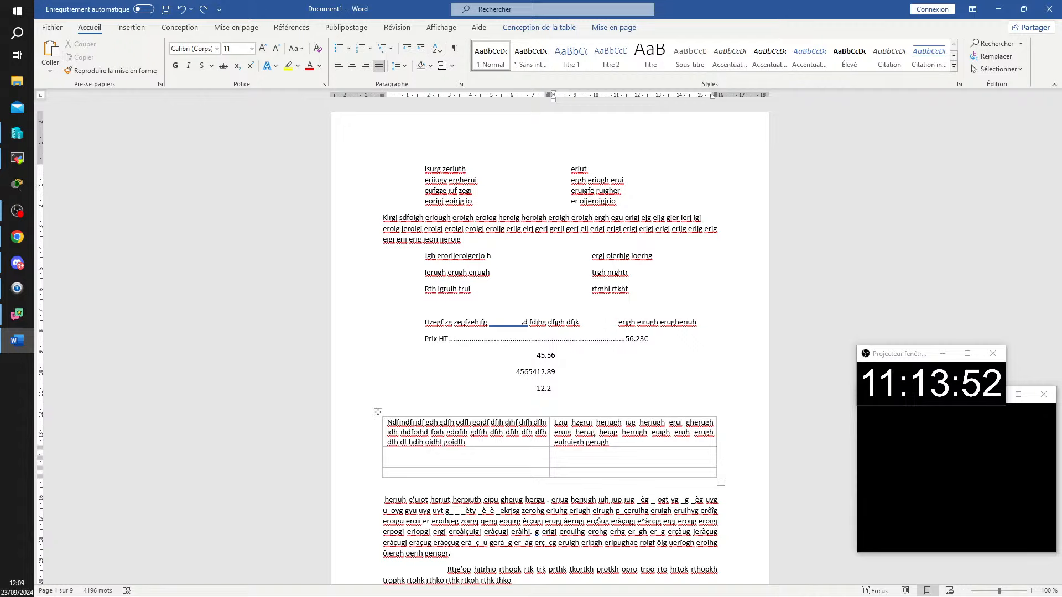
- Switch to the TSSR07 remote session and fill its table's first cell with random filler text ending in "sdhs sdfh s"
{"action": "key", "text": "alt+Tab"}
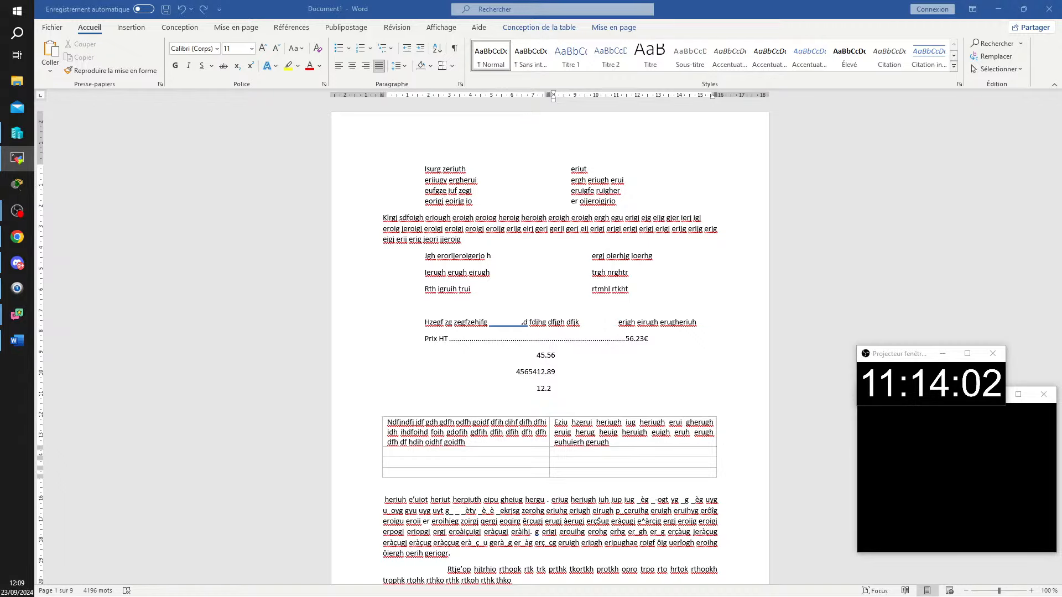
{"action": "left_click_drag", "start_coordinate": [1050, 553], "coordinate": [600, 8]}
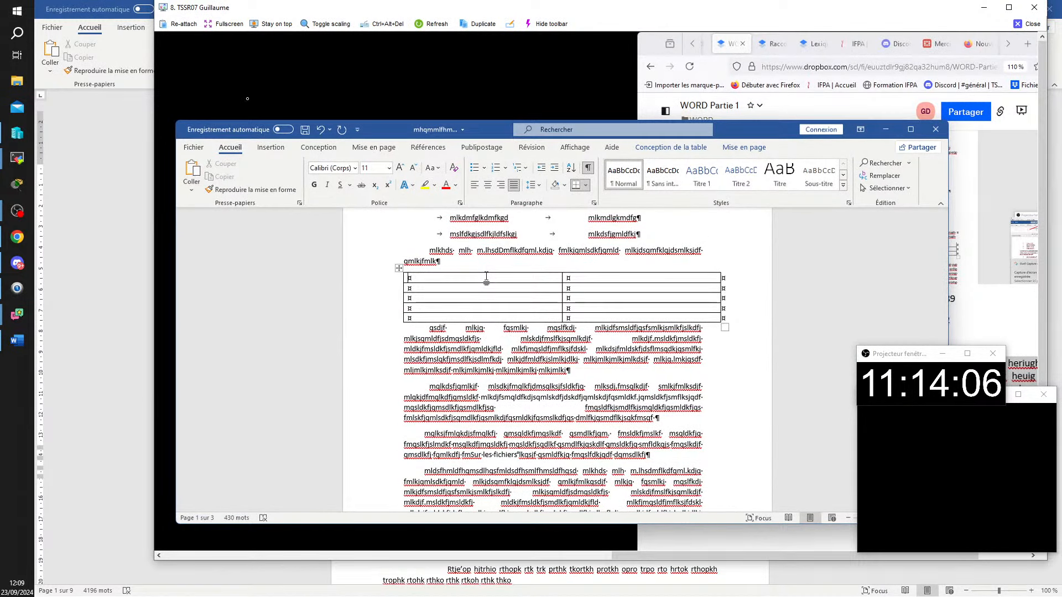
{"action": "type", "text": "dghsghsgh"}
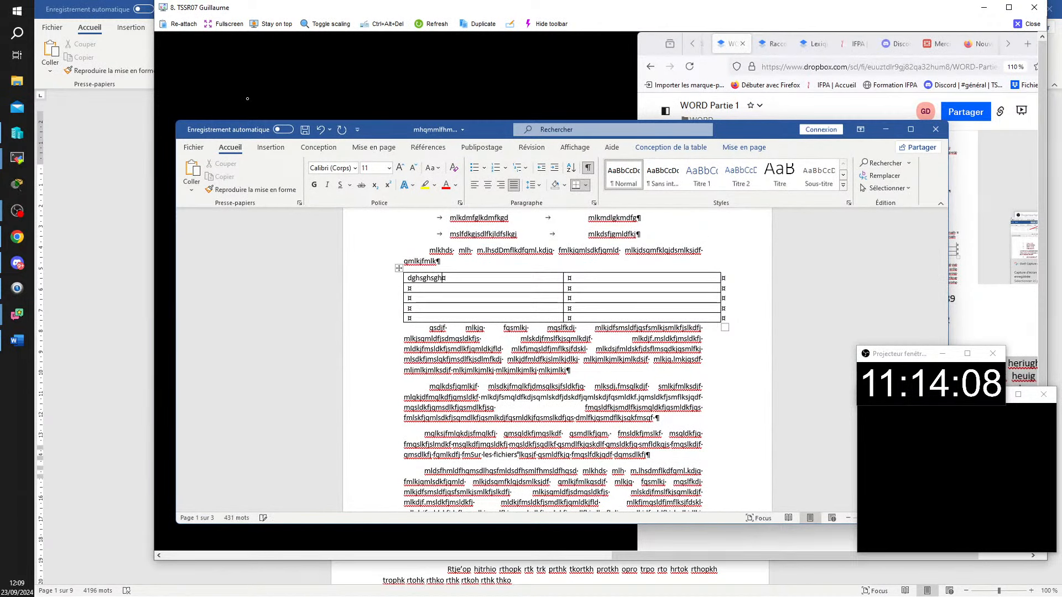
{"action": "type", "text": "sghfhsghsghsgh"}
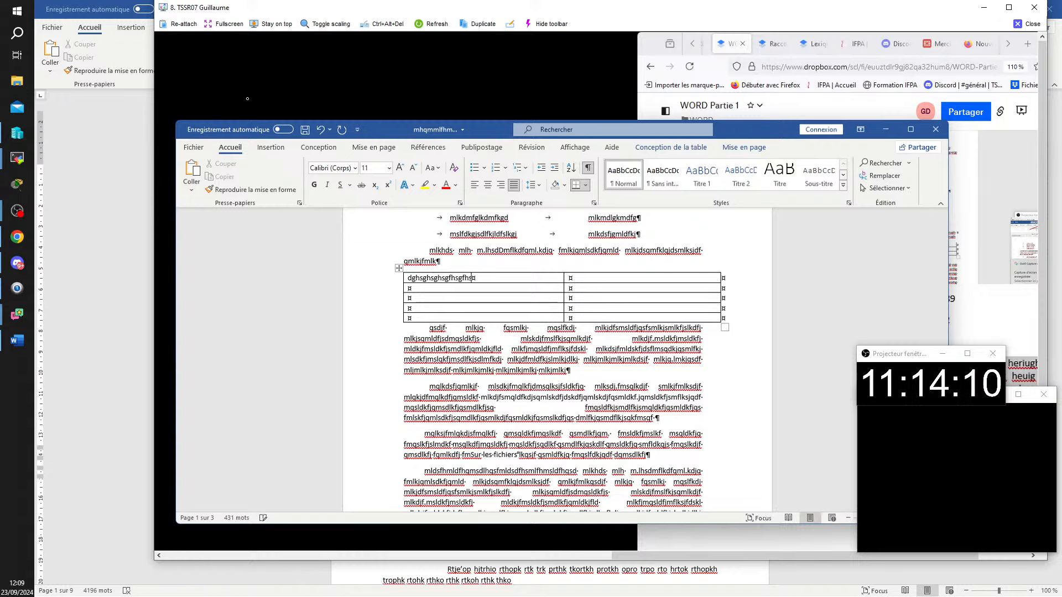
{"action": "type", "text": " s"}
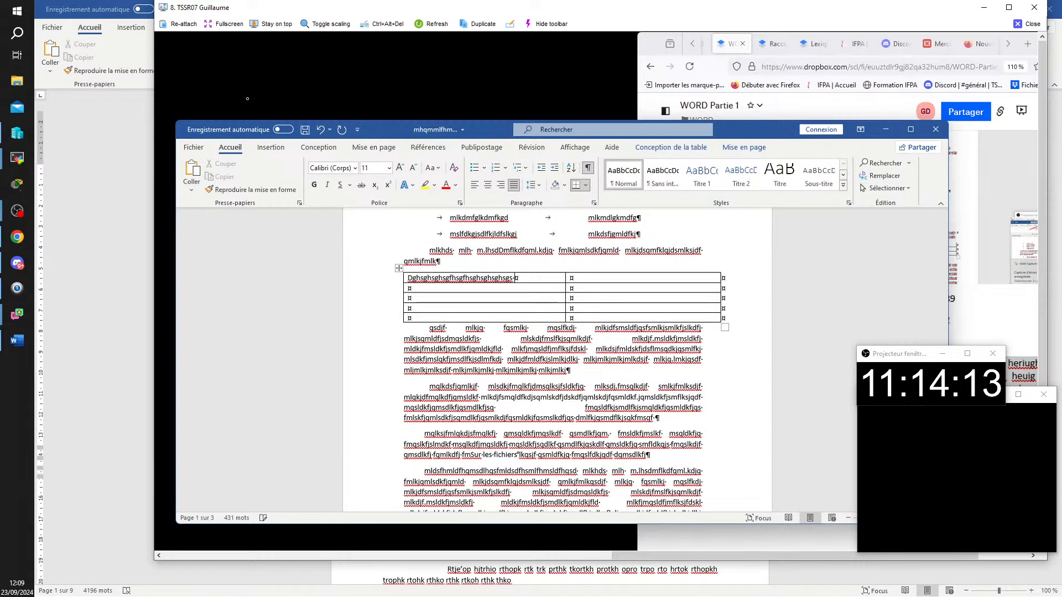
{"action": "type", "text": "dhs sdfh s"}
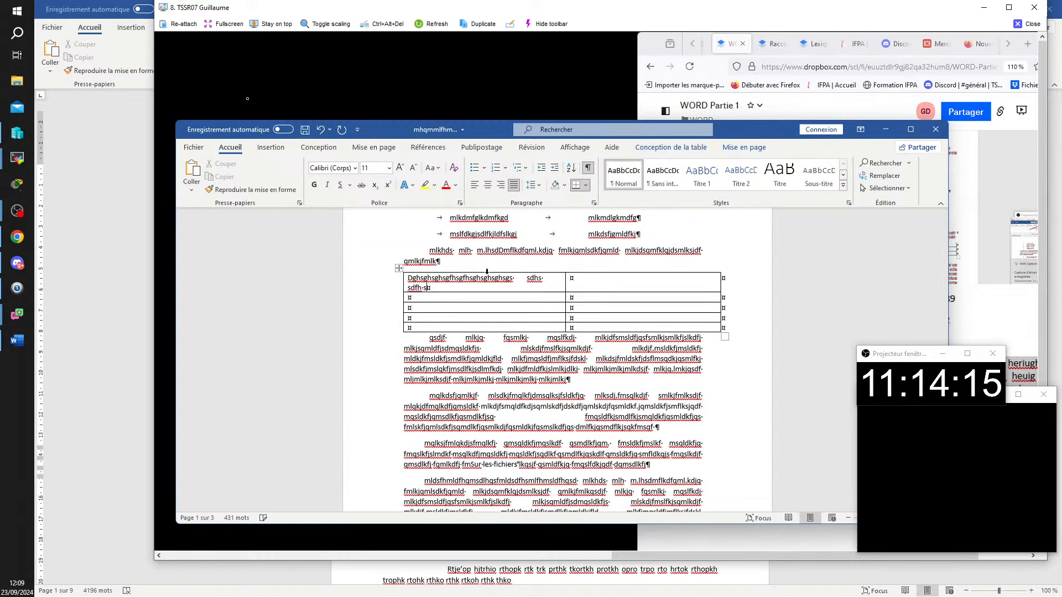
- Shorten the filler text in the remote table's first cell to "Dghsgfhsghsghsghsgs sdh"
{"action": "key", "text": "BackSpace"}
{"action": "key", "text": "BackSpace"}
{"action": "key", "text": "BackSpace"}
{"action": "key", "text": "BackSpace"}
{"action": "key", "text": "BackSpace"}
{"action": "key", "text": "BackSpace"}
{"action": "key", "text": "BackSpace"}
{"action": "key", "text": "BackSpace"}
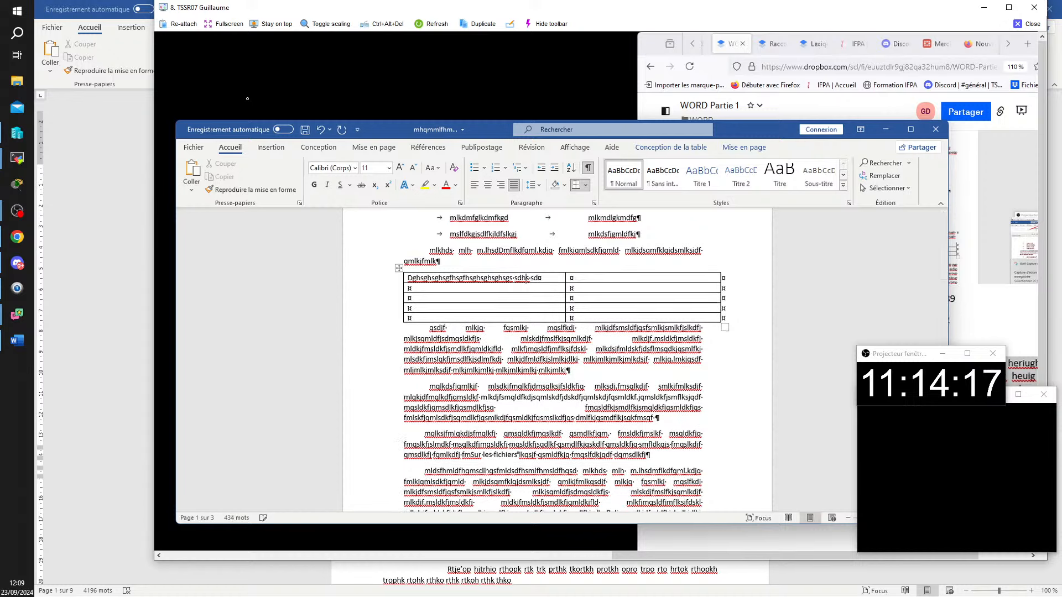
{"action": "key", "text": "BackSpace"}
{"action": "key", "text": "BackSpace"}
{"action": "key", "text": "BackSpace"}
{"action": "key", "text": "BackSpace"}
{"action": "key", "text": "BackSpace"}
{"action": "key", "text": "BackSpace"}
{"action": "key", "text": "BackSpace"}
{"action": "key", "text": "BackSpace"}
{"action": "key", "text": "BackSpace"}
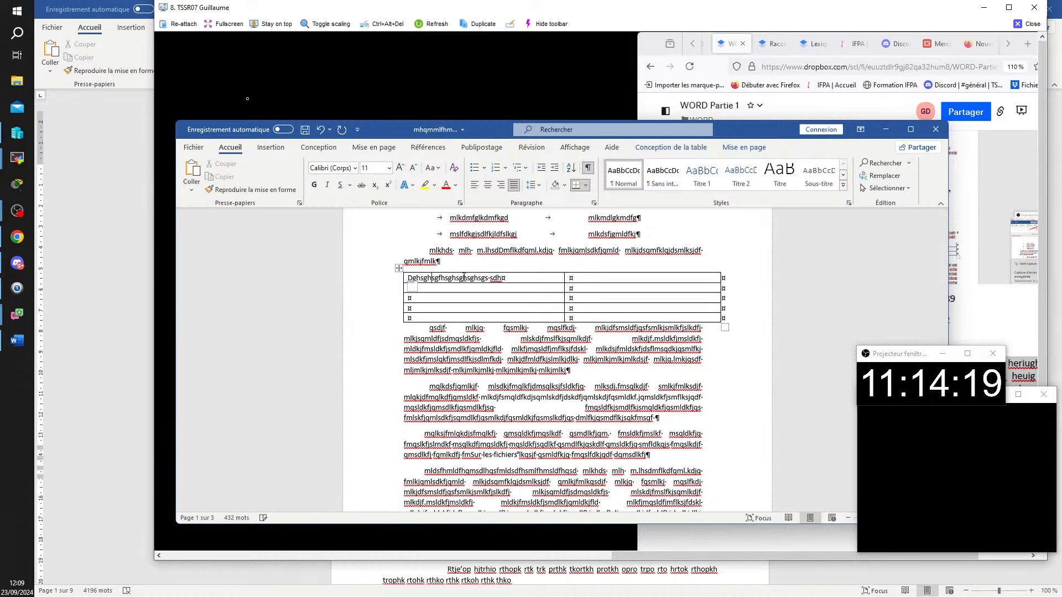
{"action": "left_click", "coordinate": [471, 277]}
{"action": "left_click", "coordinate": [510, 280]}
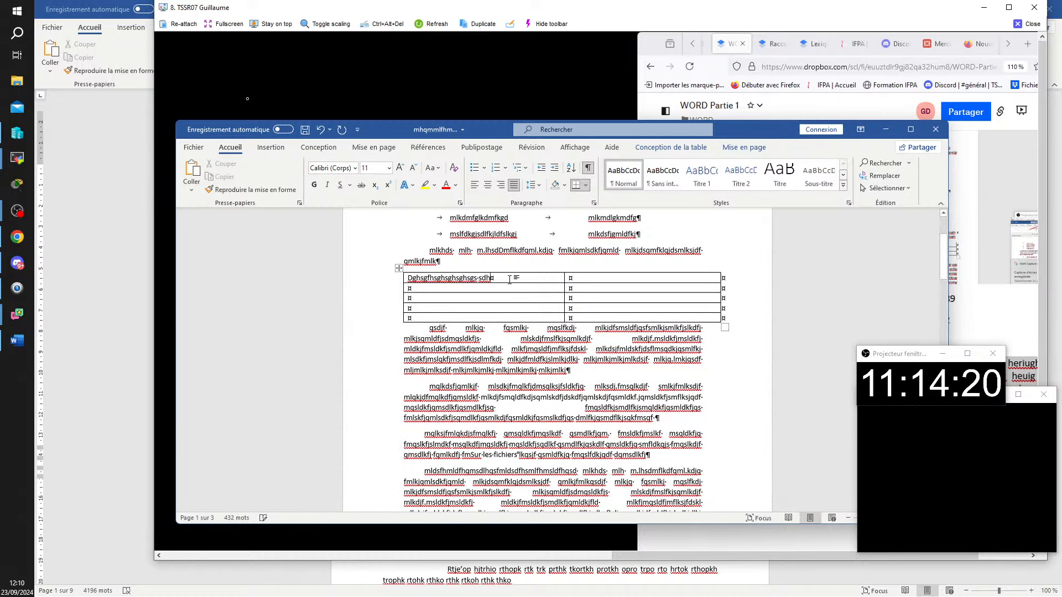
- Extend the first cell's filler text until it wraps onto a third line, ending in "sgdhs sghsdfghshsgh"
{"action": "type", "text": "s sghsgh "}
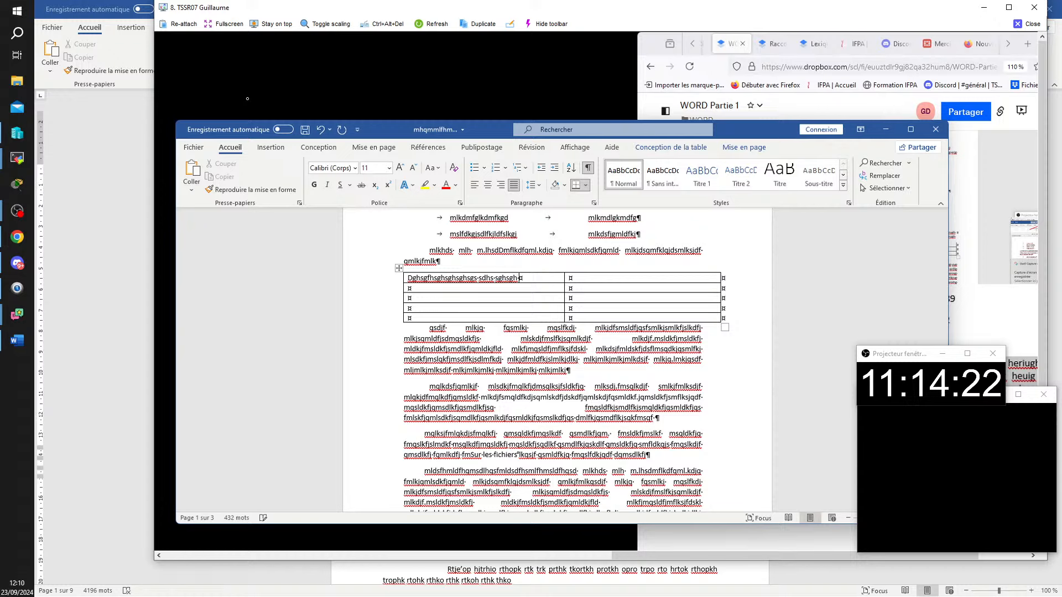
{"action": "type", "text": "sghsg sgh s"}
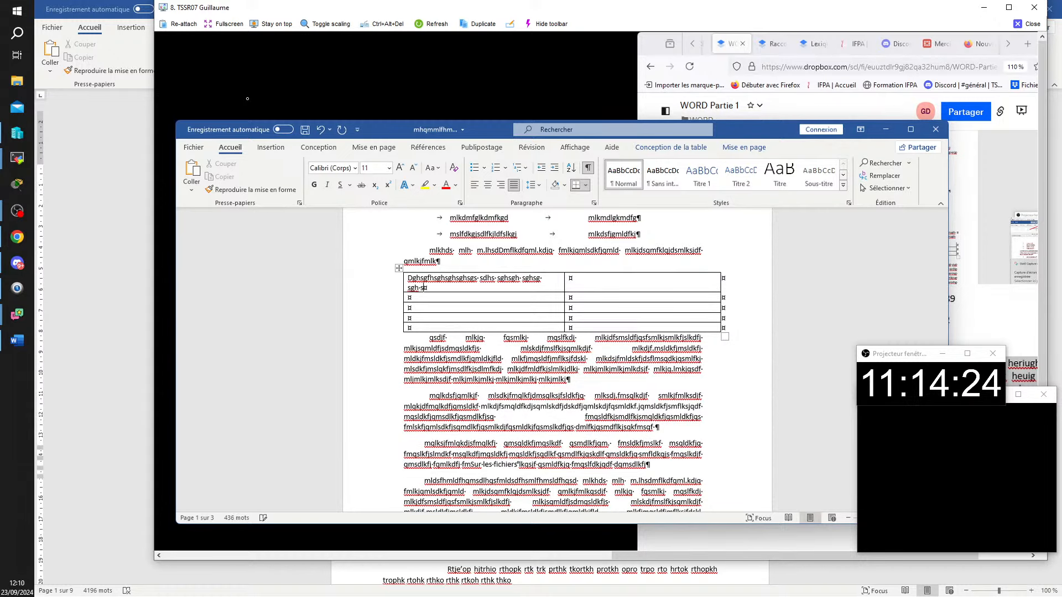
{"action": "type", "text": "sghs sghsgh sg"}
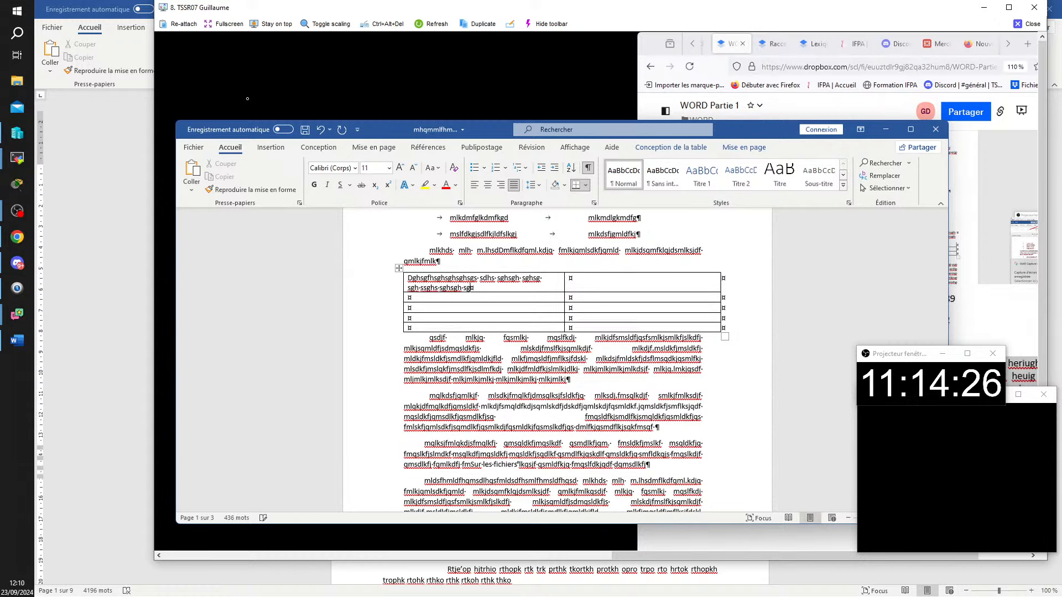
{"action": "type", "text": "hsgd sgh s sgdh"}
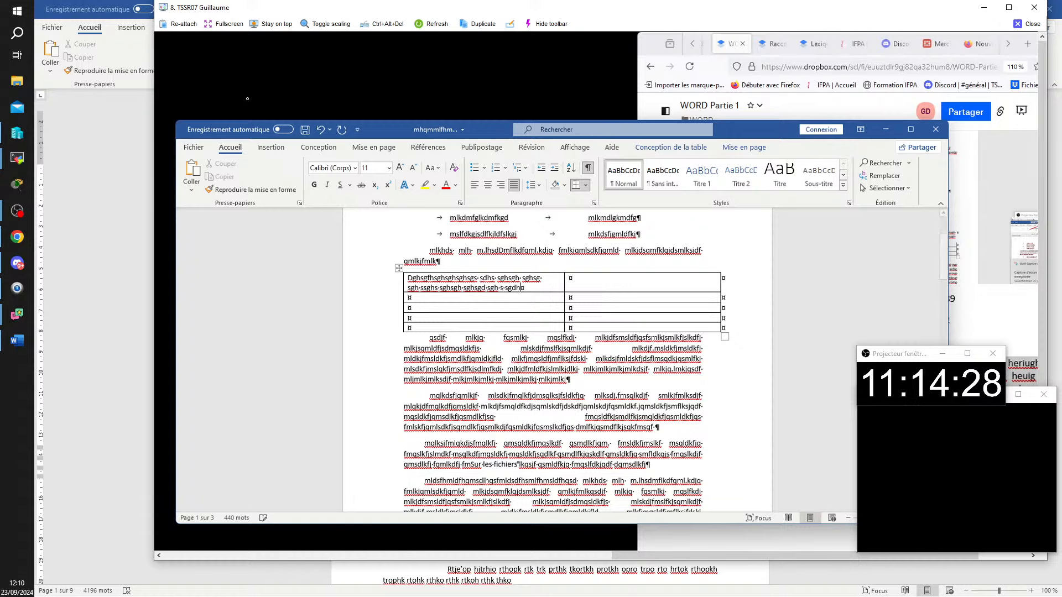
{"action": "type", "text": "s sghsdfghshsgh "}
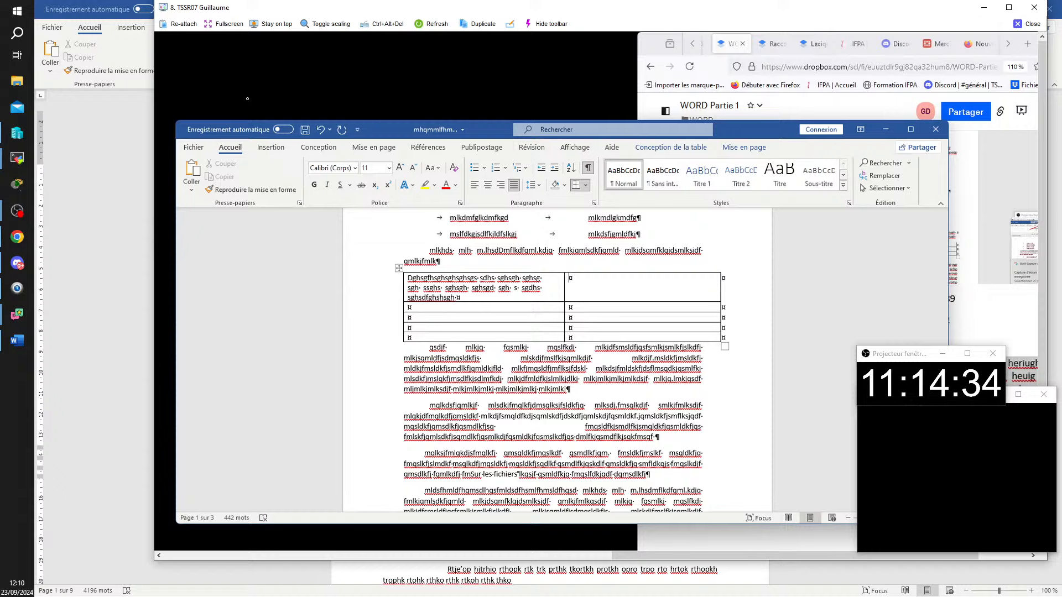
- Fill the second cell of the first row with two lines of filler text starting with "Dgfhsfg dfgsh sfg"
{"action": "type", "text": "Dgfhsfg dfgsh sfg sgf"}
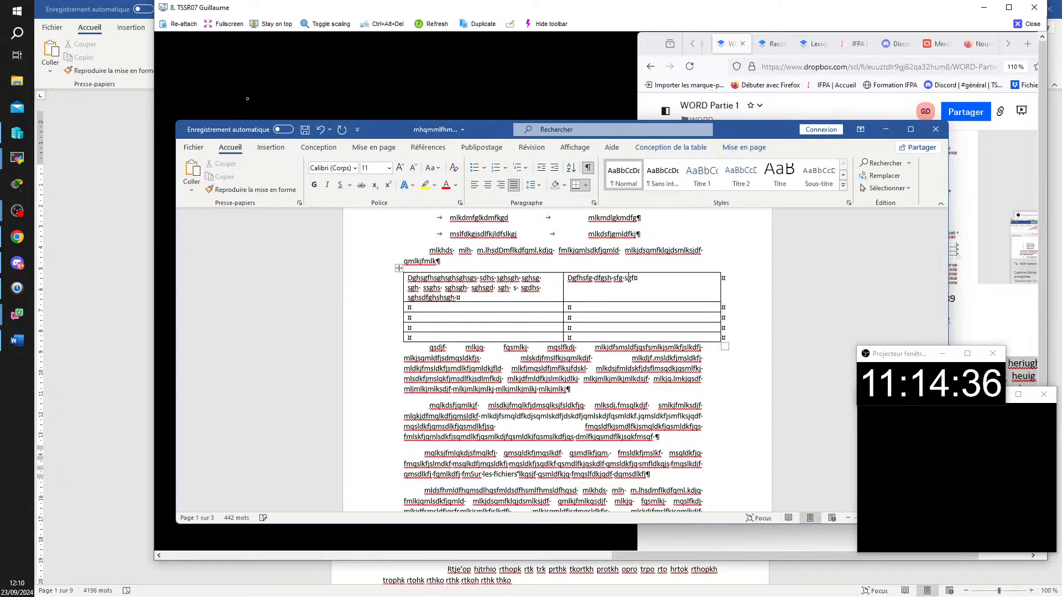
{"action": "type", "text": "h sfgh sgfh sfgh sfgh"}
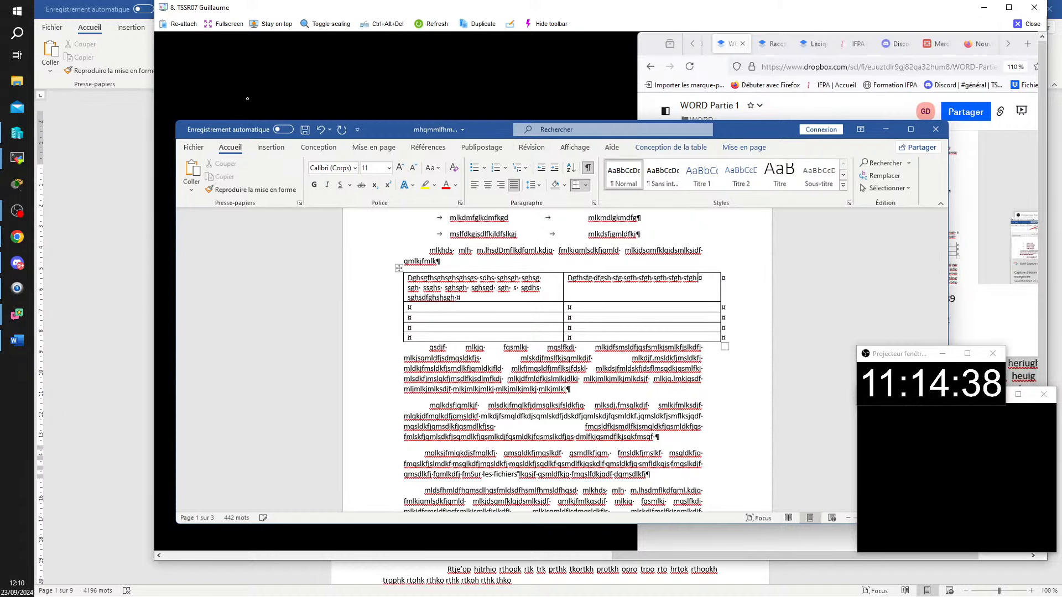
{"action": "type", "text": " sgh sfg sgh sgh s"}
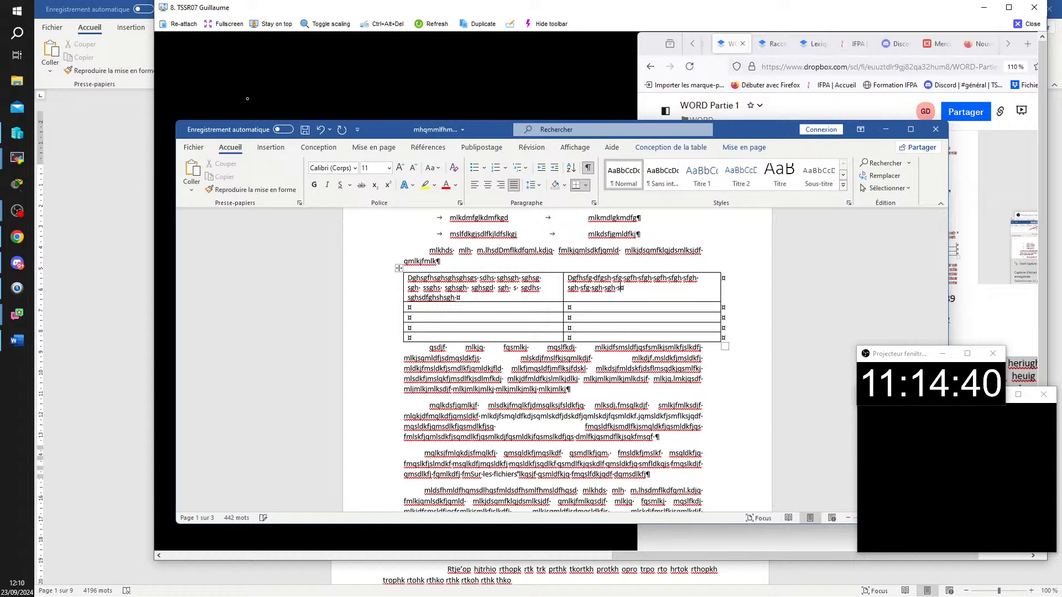
{"action": "type", "text": "g sgh sfgh sfgh sfg"}
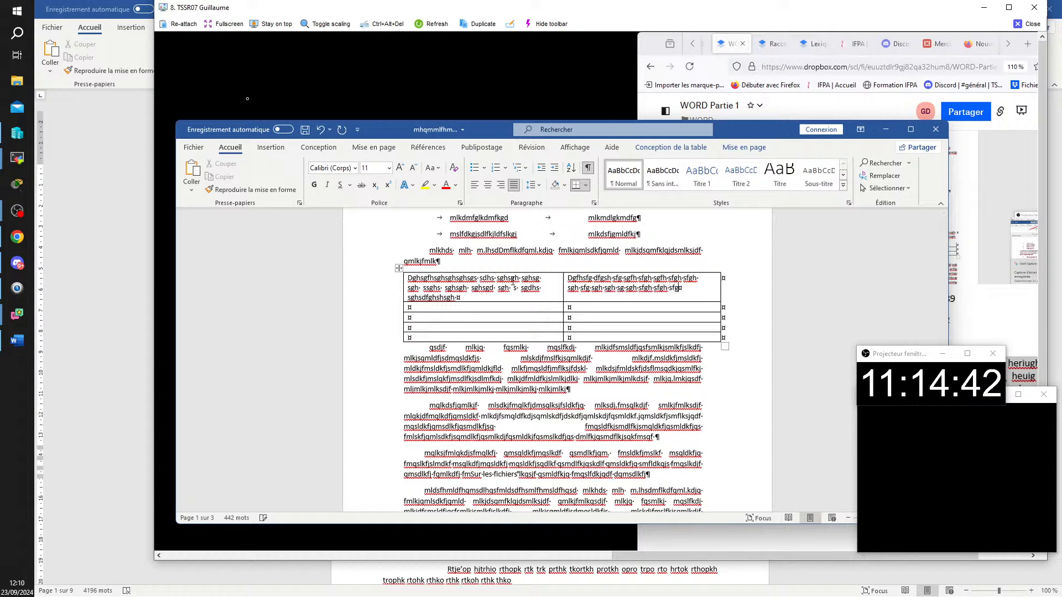
{"action": "type", "text": "h"}
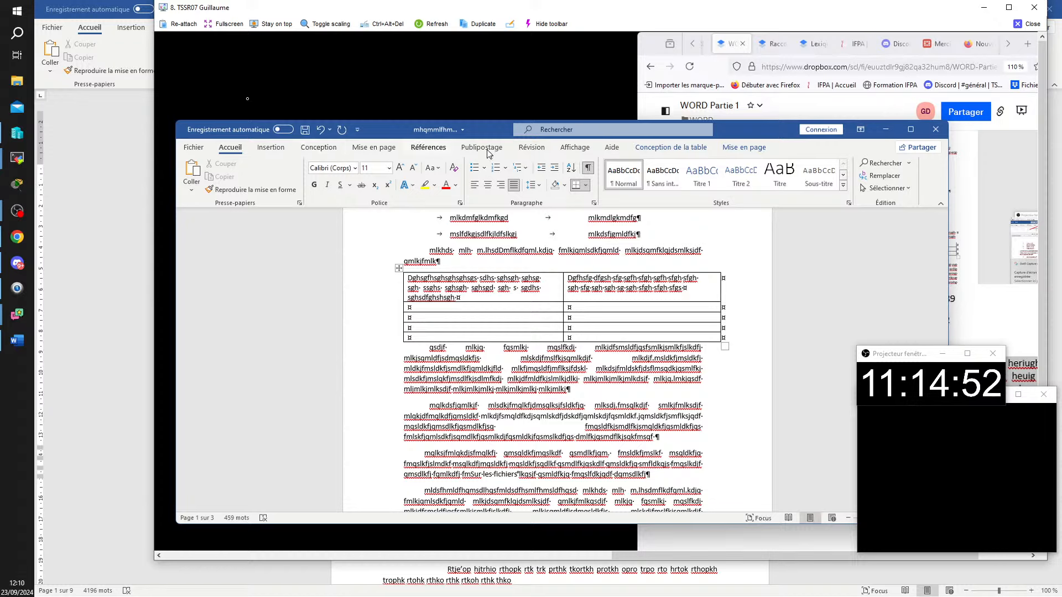
- Remove the borders of the first row's second cell with the "Aucune bordure" option
{"action": "left_click", "coordinate": [669, 150]}
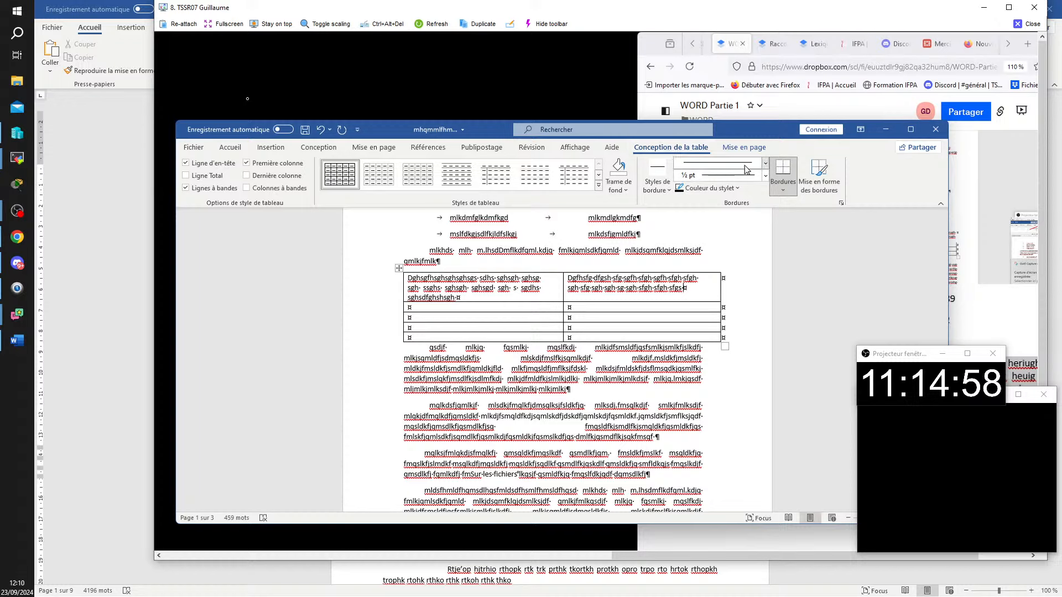
{"action": "left_click", "coordinate": [786, 191]}
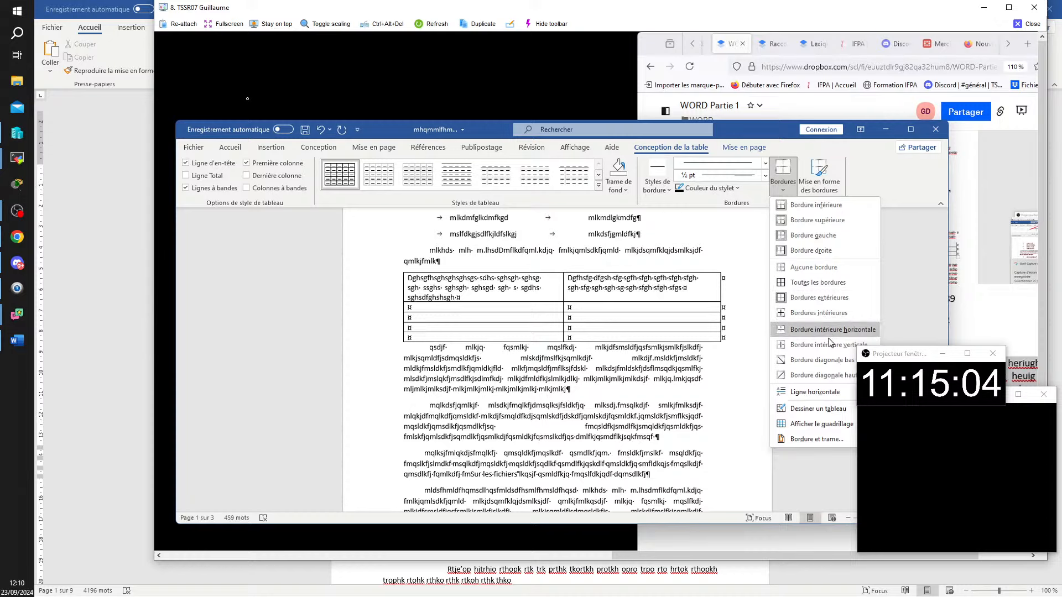
{"action": "left_click", "coordinate": [822, 271]}
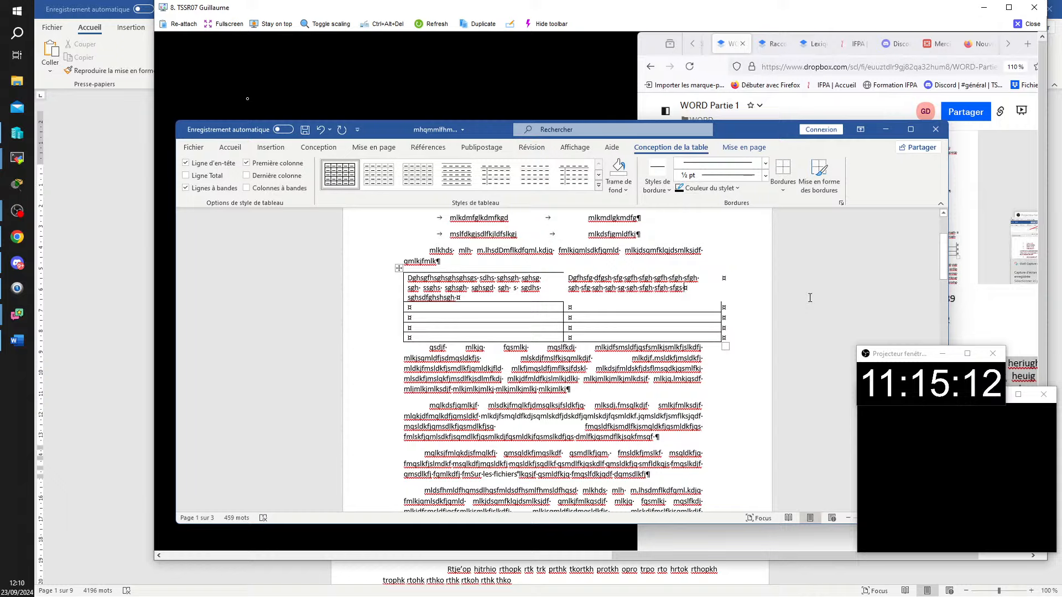
- Select the whole remote table and remove all its borders
{"action": "left_click", "coordinate": [399, 269]}
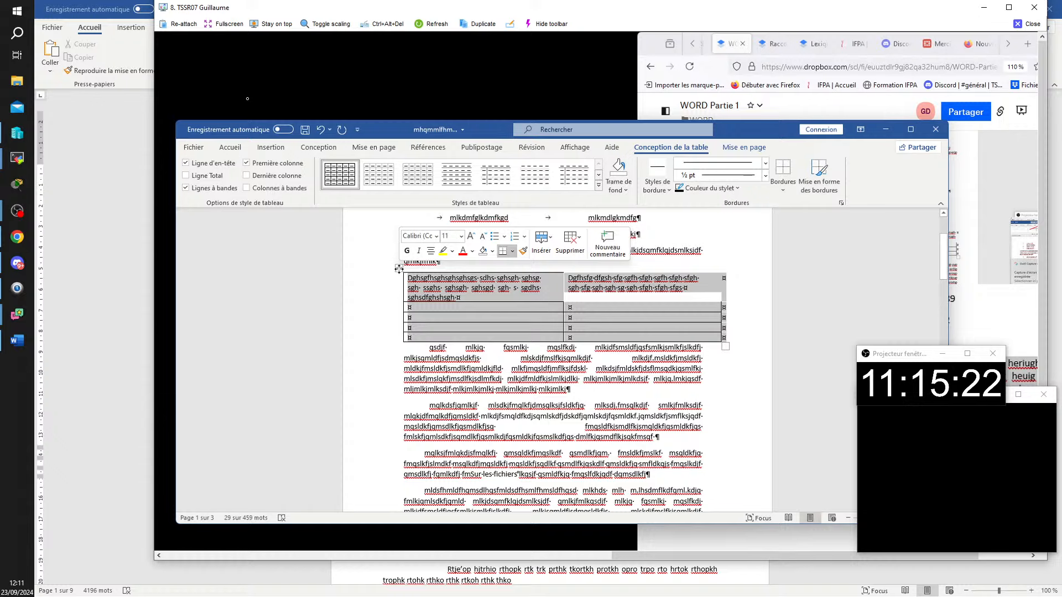
{"action": "left_click", "coordinate": [830, 190]}
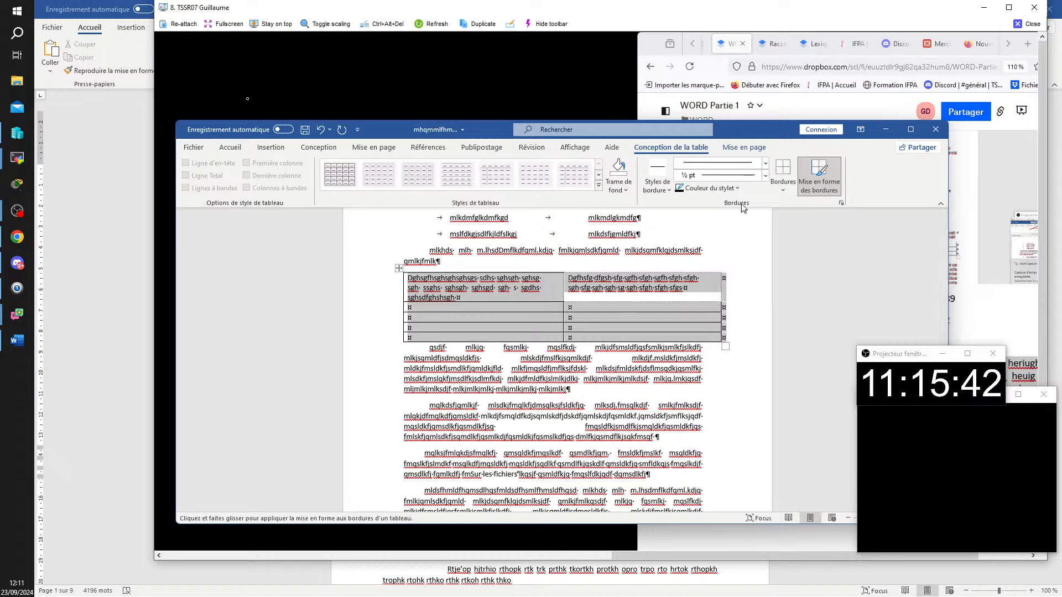
{"action": "left_click", "coordinate": [784, 191]}
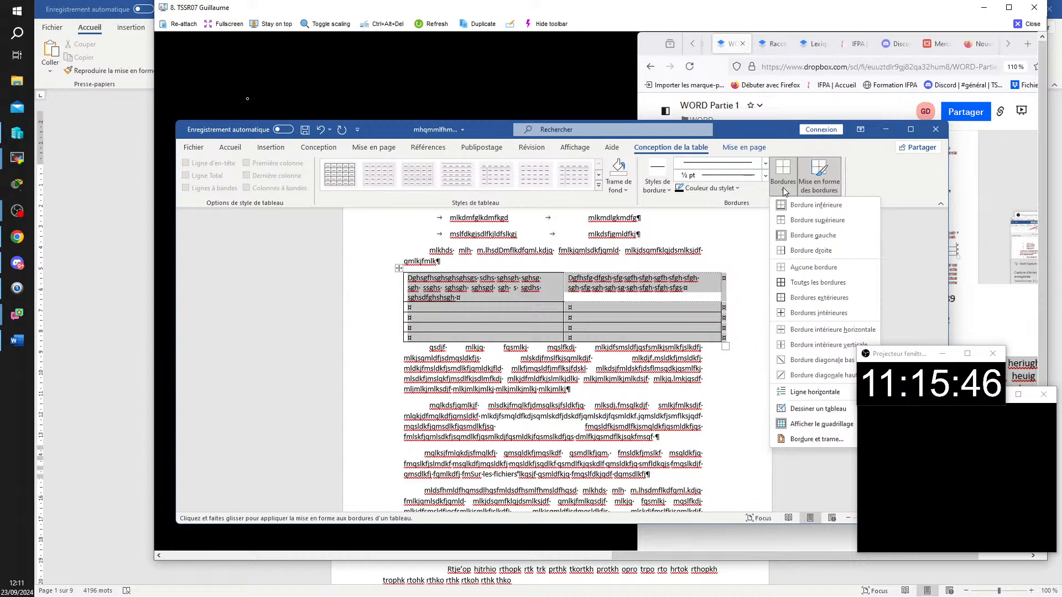
{"action": "left_click", "coordinate": [812, 301]}
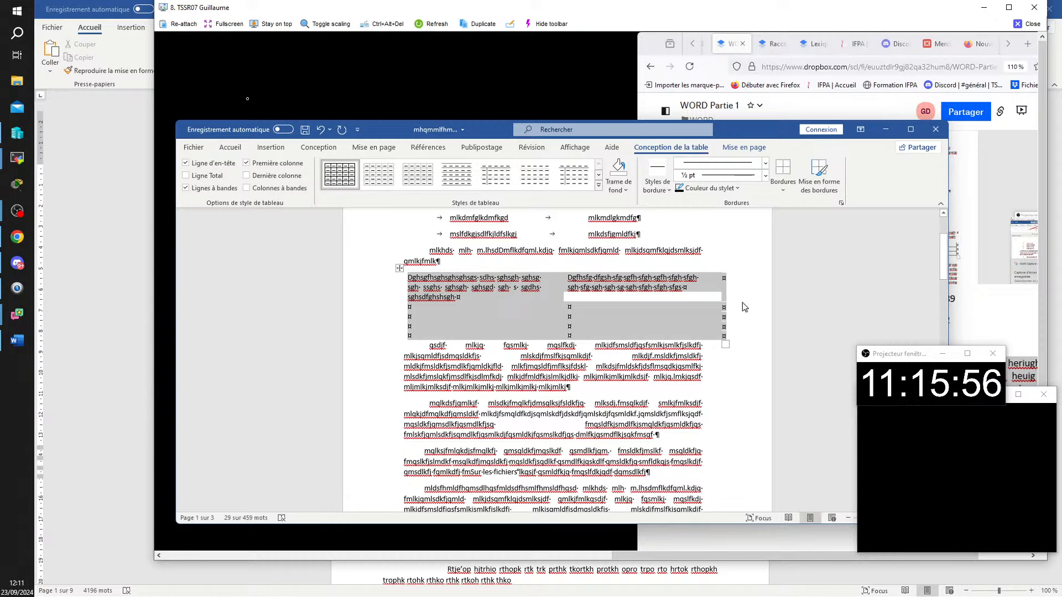
- Deselect the borderless table and hide the formatting marks in the remote document
{"action": "left_click", "coordinate": [743, 335]}
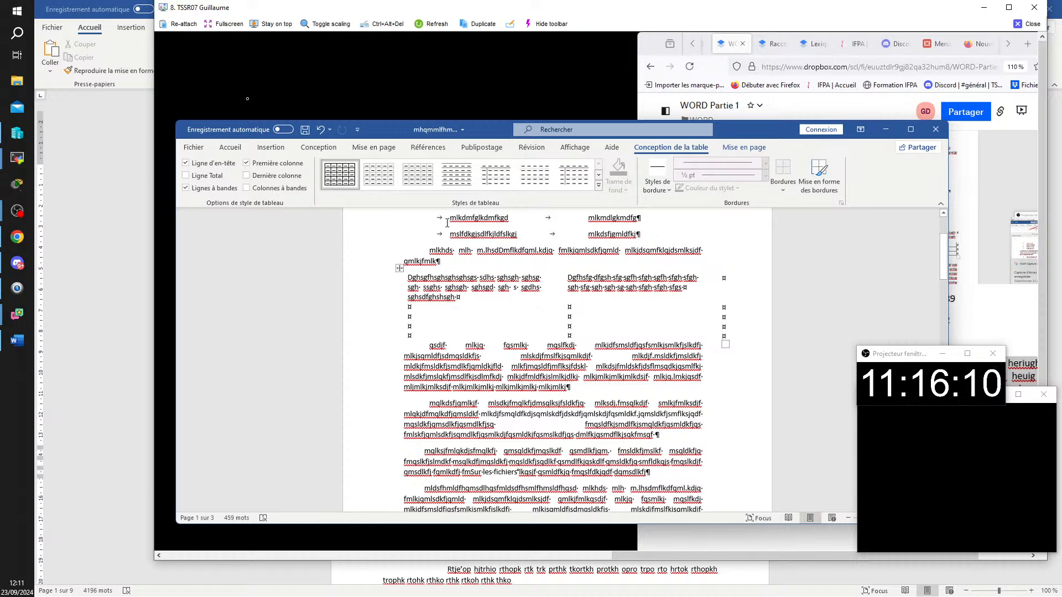
{"action": "left_click", "coordinate": [230, 147]}
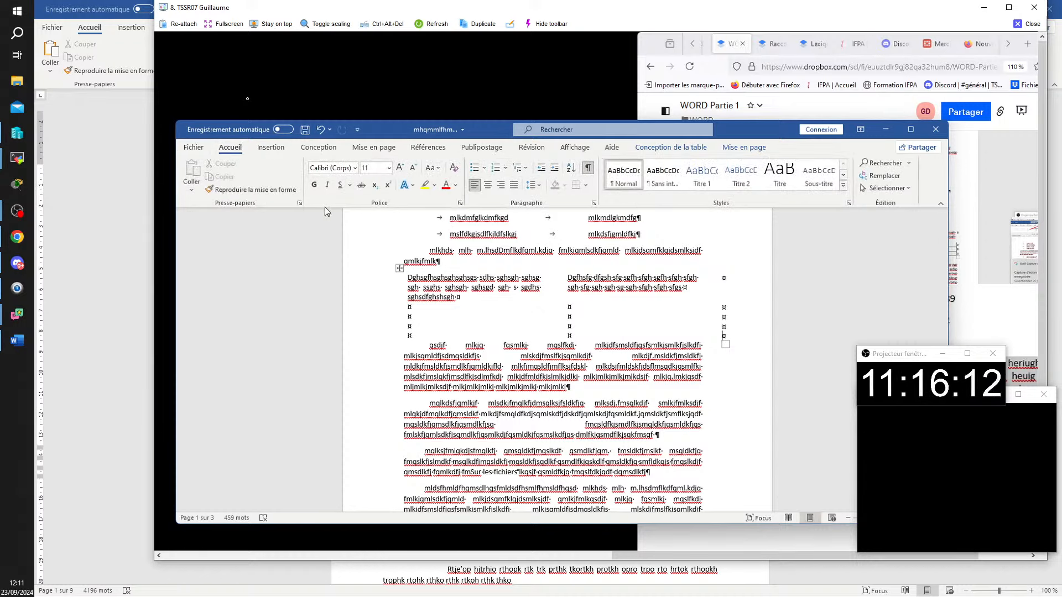
{"action": "left_click", "coordinate": [587, 167]}
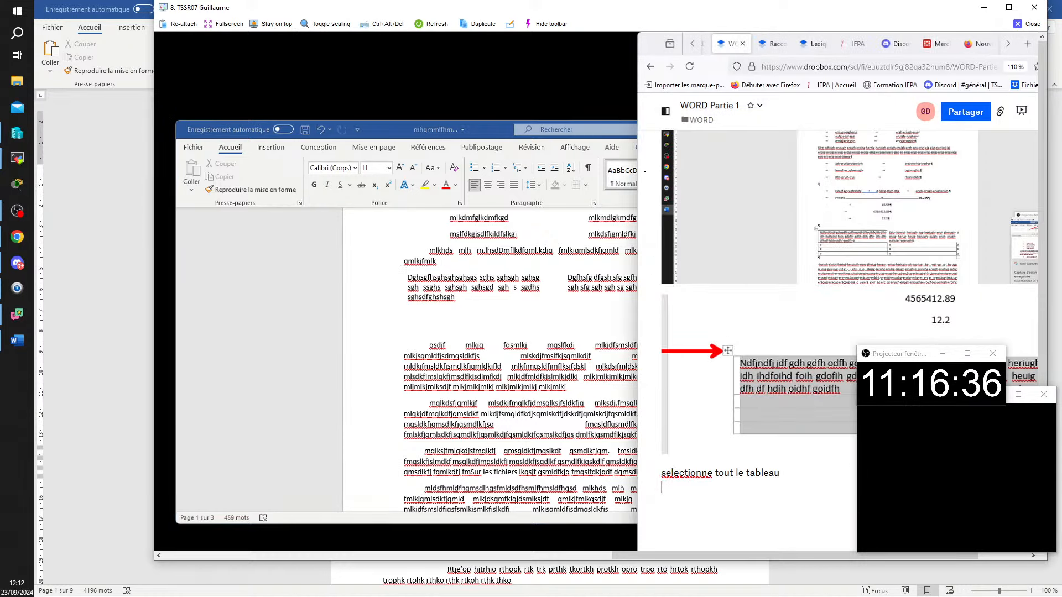
- Close the TSSR07 remote session and remove all borders from the table in Document1 with "Aucune bordure"
{"action": "left_click", "coordinate": [1028, 25]}
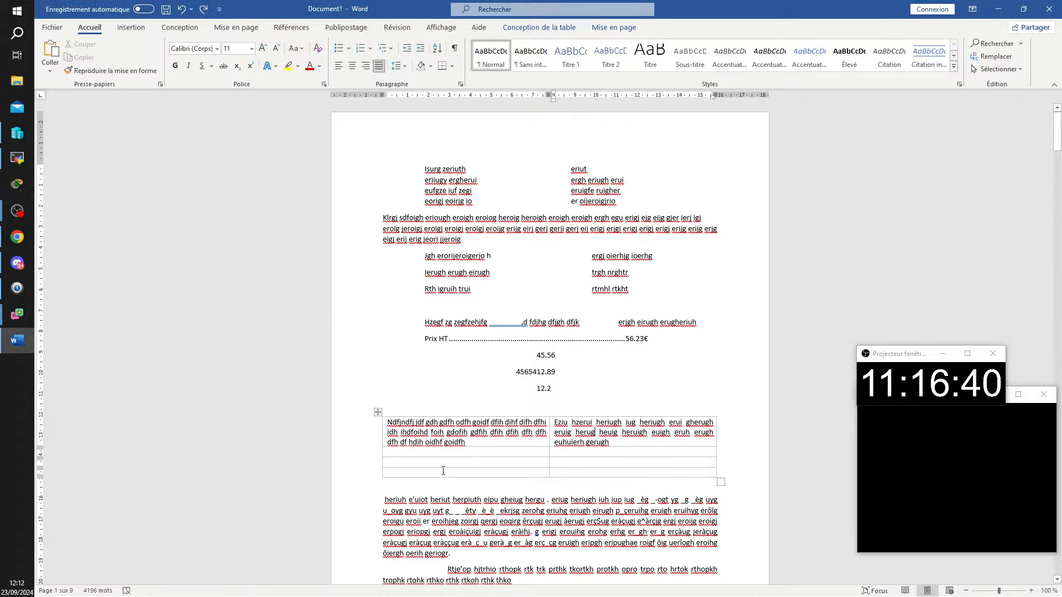
{"action": "left_click", "coordinate": [435, 441]}
{"action": "left_click", "coordinate": [377, 412]}
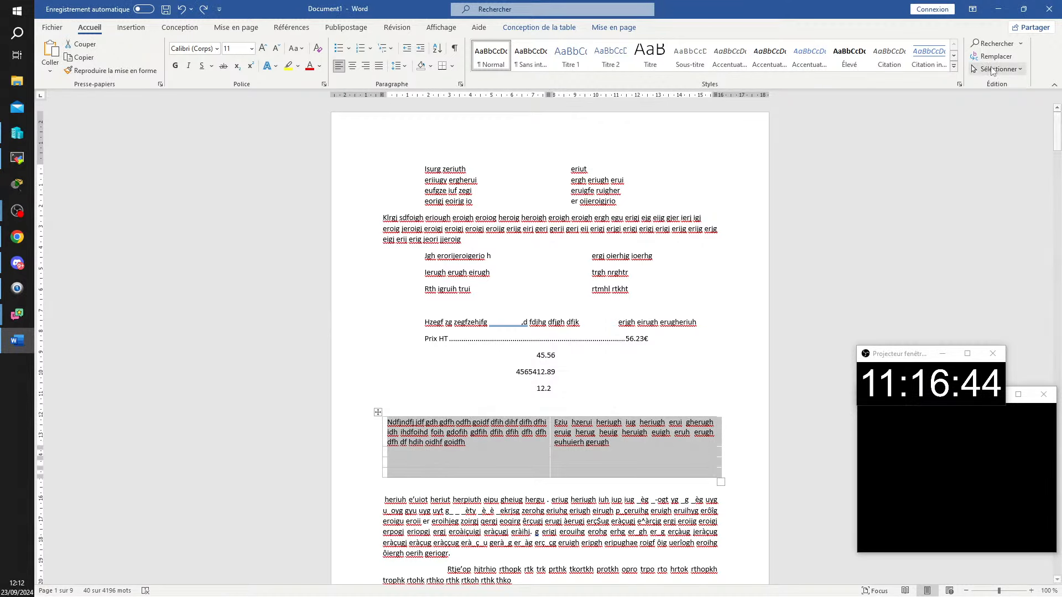
{"action": "left_click", "coordinate": [539, 28]}
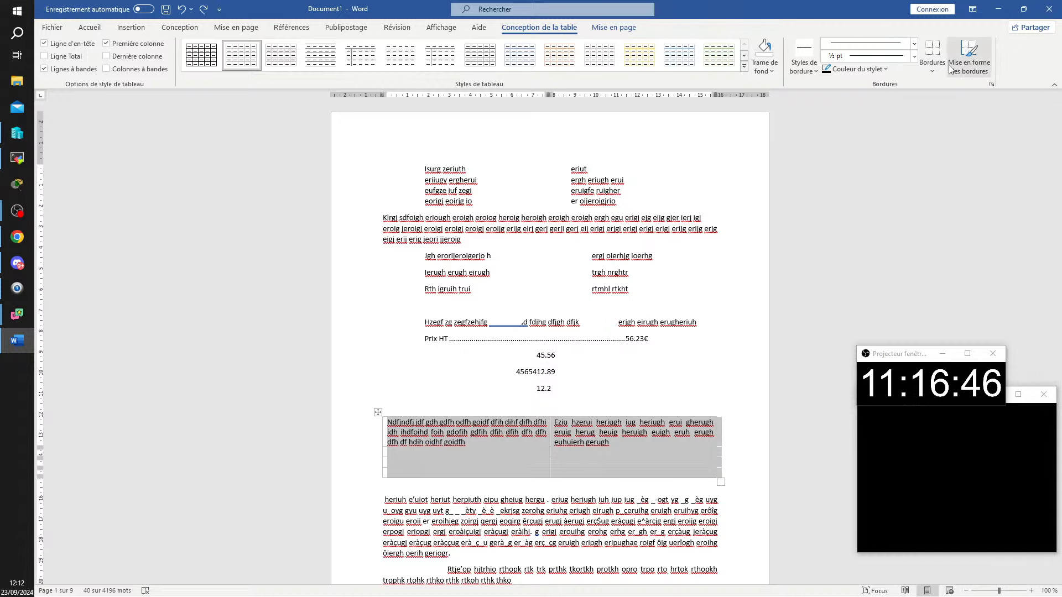
{"action": "left_click", "coordinate": [931, 65]}
{"action": "left_click", "coordinate": [961, 147]}
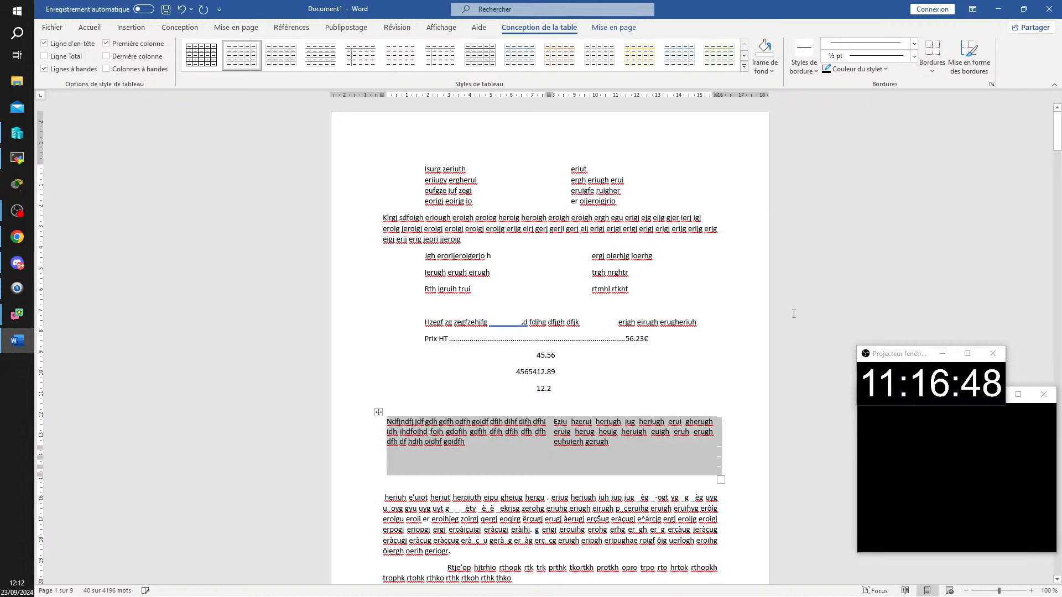
{"action": "left_click", "coordinate": [652, 332]}
{"action": "scroll", "coordinate": [575, 315], "scroll_direction": "down", "scroll_amount": 2}
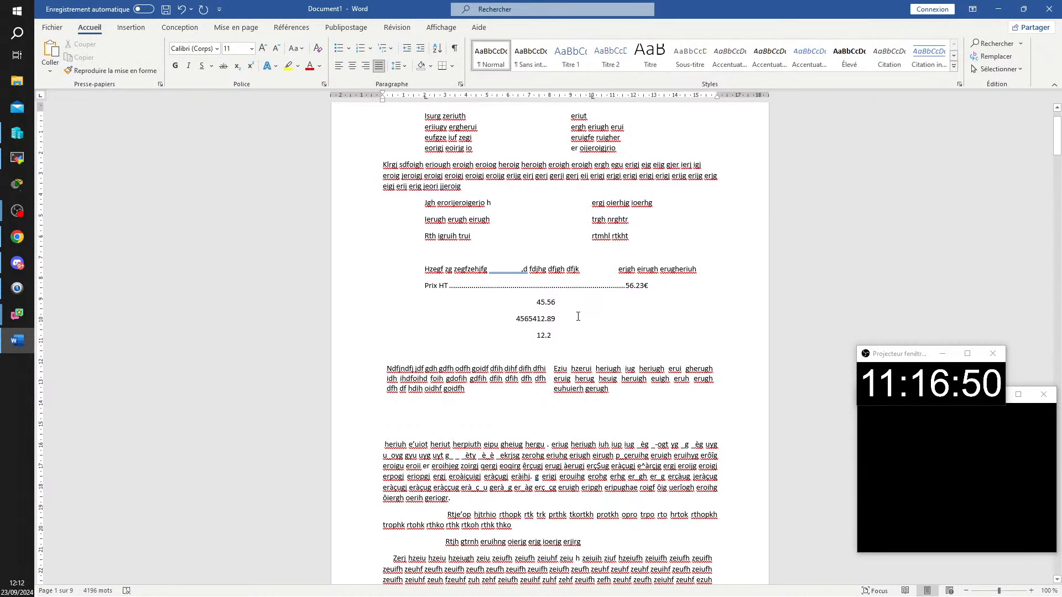
{"action": "left_click", "coordinate": [484, 410]}
{"action": "right_click", "coordinate": [468, 414]}
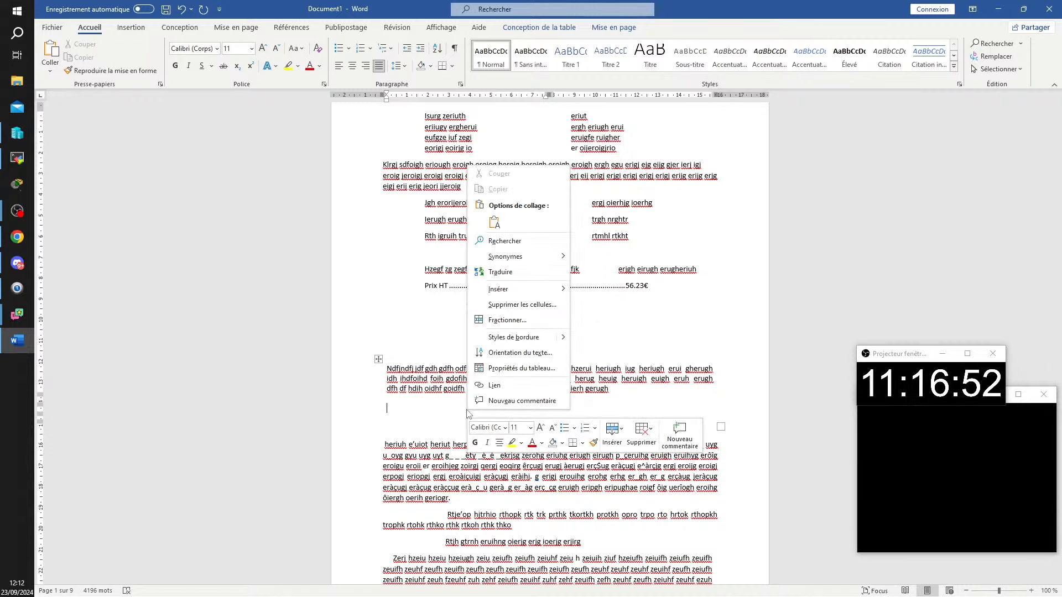
{"action": "left_click", "coordinate": [651, 432]}
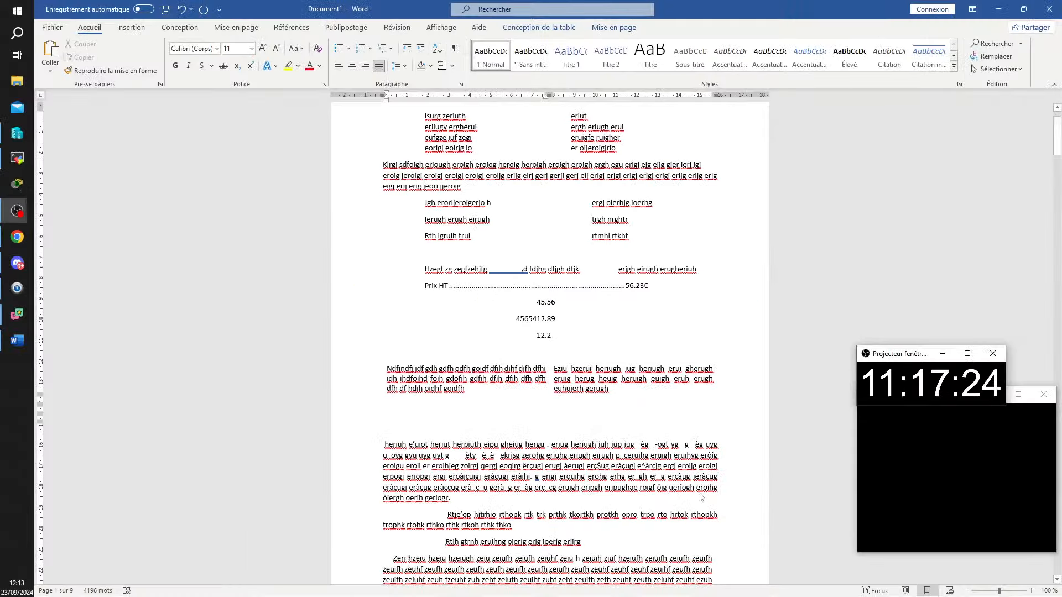
- Show the formatting marks and delete the middle empty row of the borderless table
{"action": "left_click", "coordinate": [454, 50]}
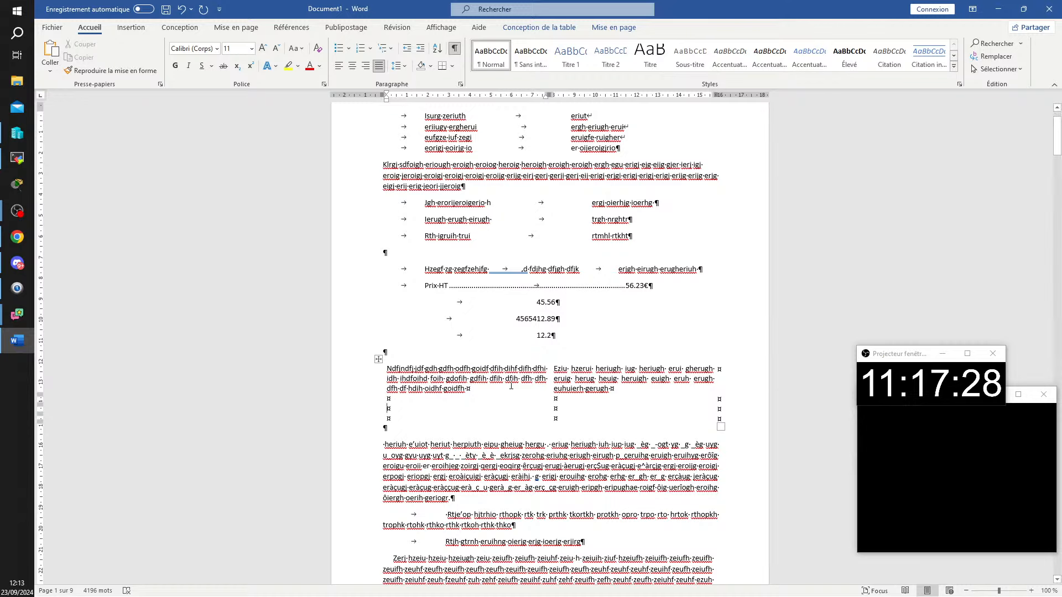
{"action": "right_click", "coordinate": [420, 414]}
{"action": "left_click", "coordinate": [603, 442]}
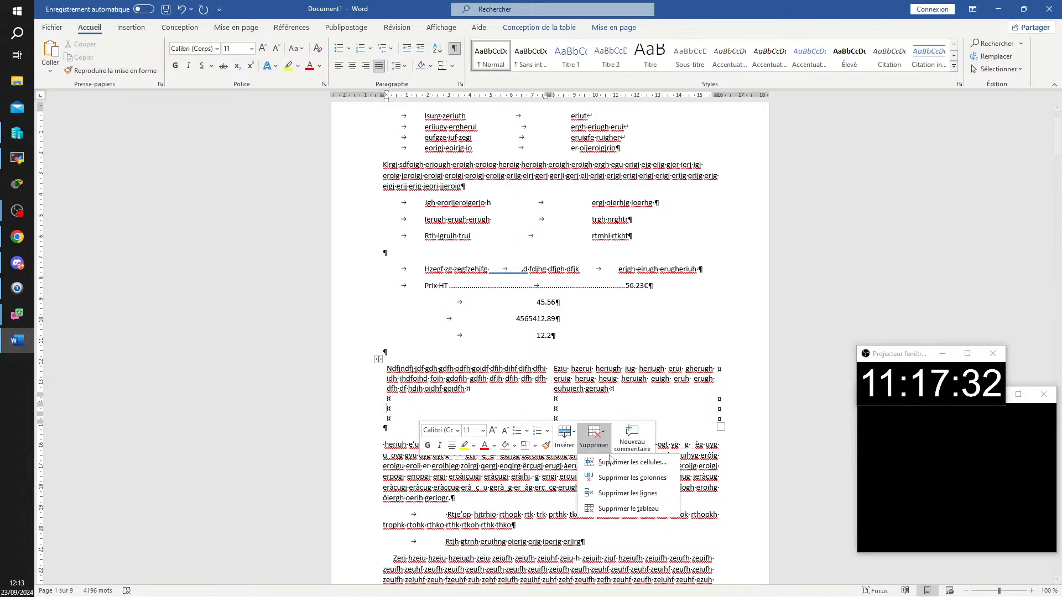
{"action": "left_click", "coordinate": [628, 493]}
- Delete the table's last empty row, leaving a single empty row under the text
{"action": "right_click", "coordinate": [492, 414]}
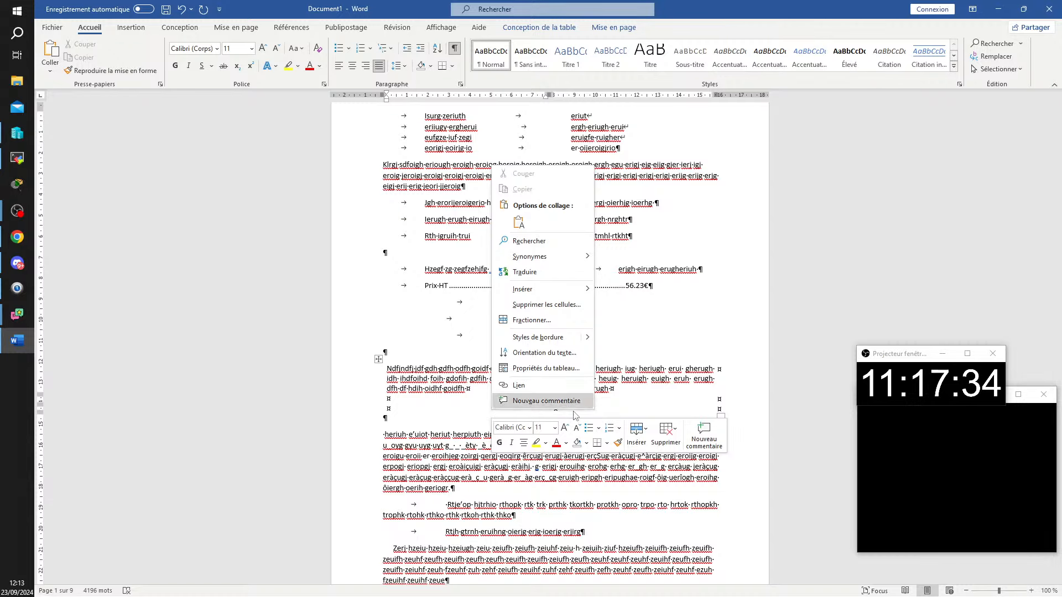
{"action": "left_click", "coordinate": [674, 440]}
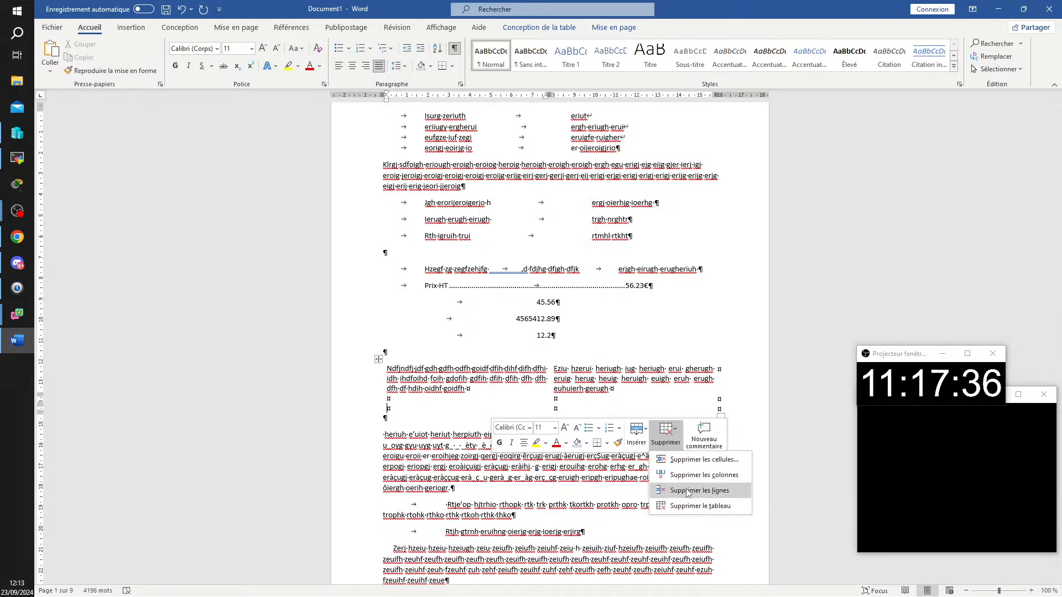
{"action": "left_click", "coordinate": [686, 490]}
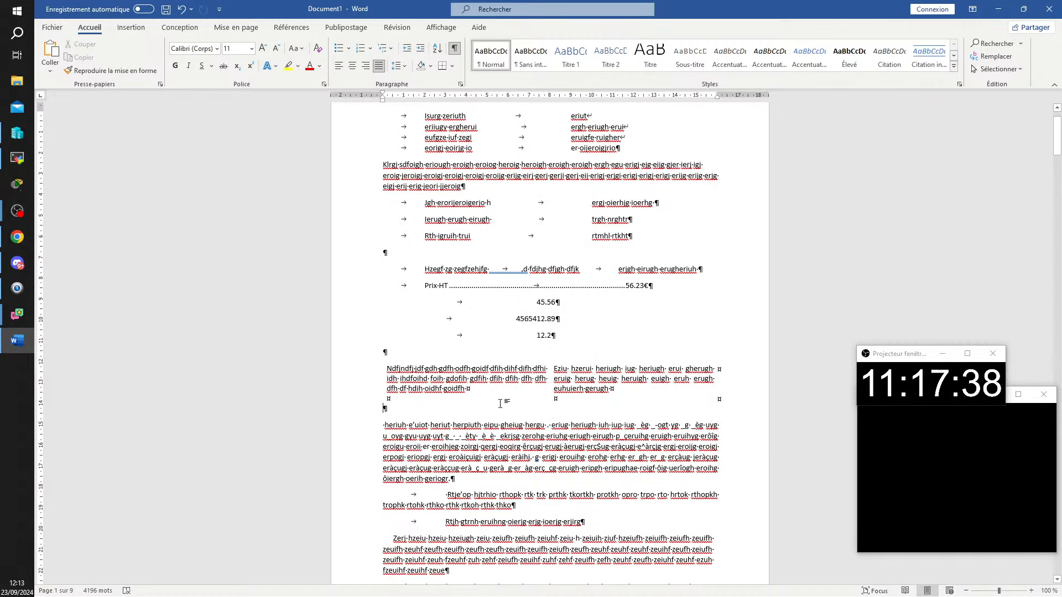
- Fill the borderless table's empty last row with "Eu ziuefh zeiufh zeiufh zeiufh ziehf zhef" and "Eiurth eirugh ierugh eriuh"
{"action": "left_click", "coordinate": [661, 379]}
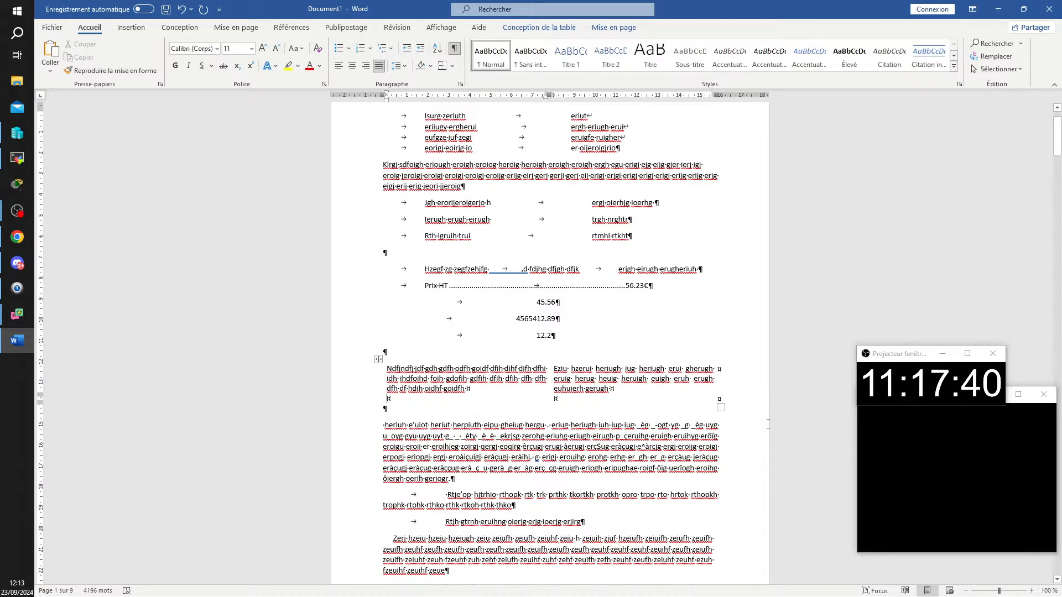
{"action": "type", "text": "Eu ziuefh zeiufh zeiufh zeiufh ziehf zhef"}
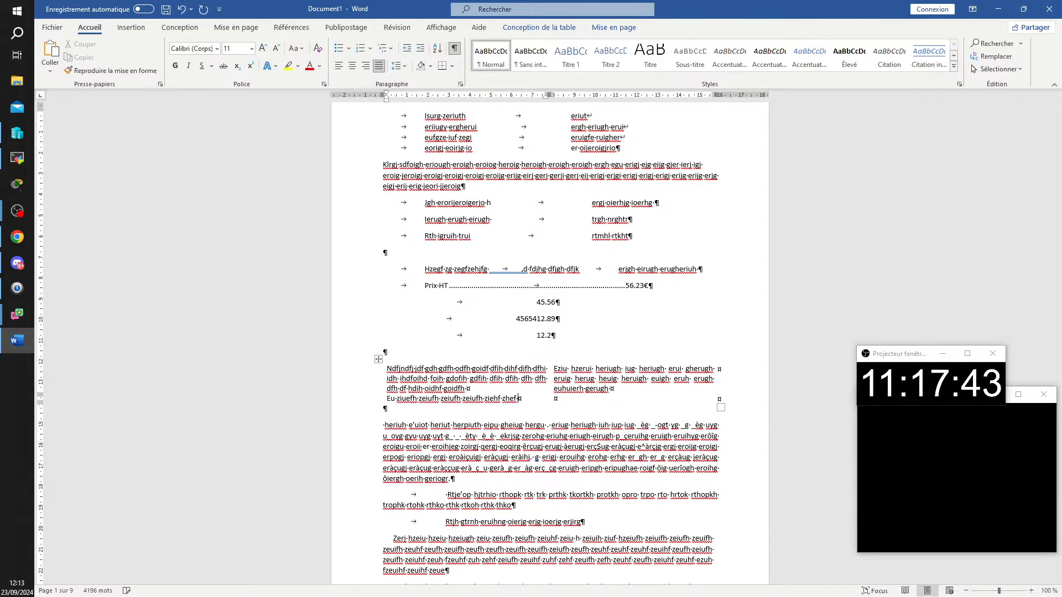
{"action": "key", "text": "Tab"}
{"action": "type", "text": "Eiurth eirugh ierugh eriuh"}
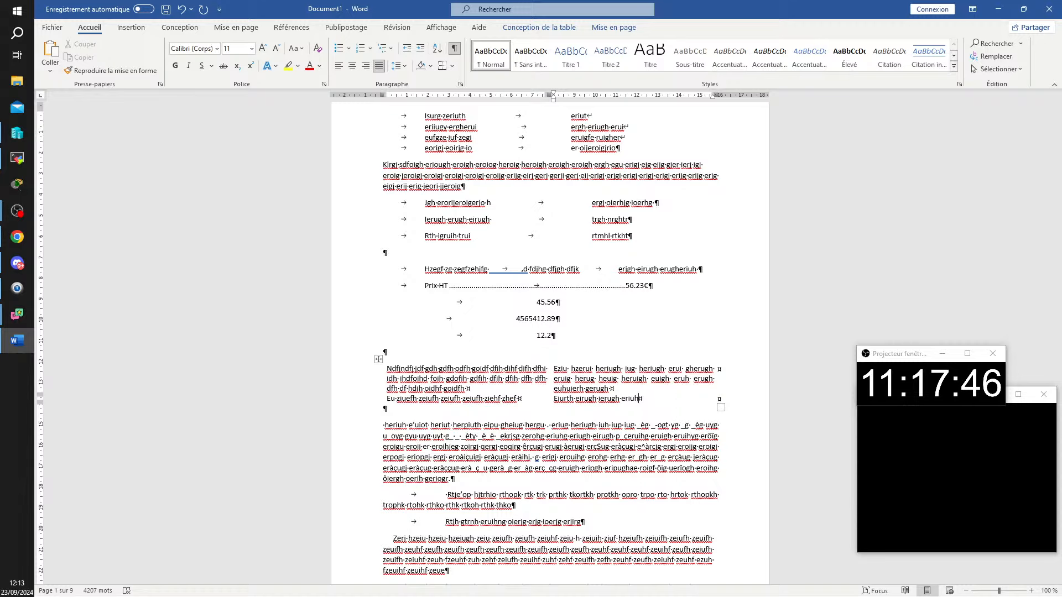
{"action": "left_click", "coordinate": [839, 286]}
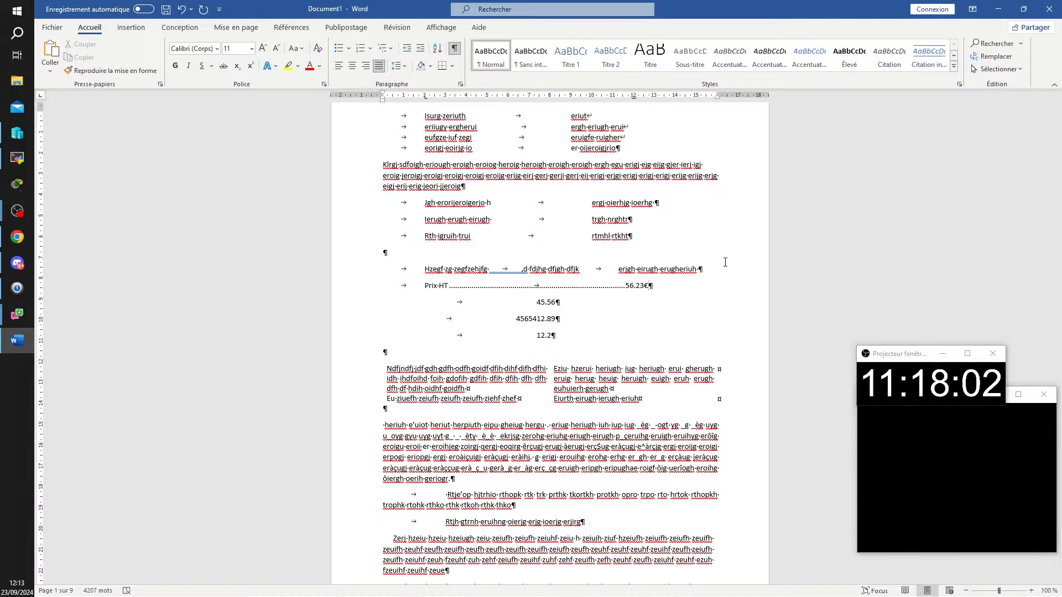
- Try to move the borderless table down into the paragraph below it, and undo that move
{"action": "left_click", "coordinate": [454, 387]}
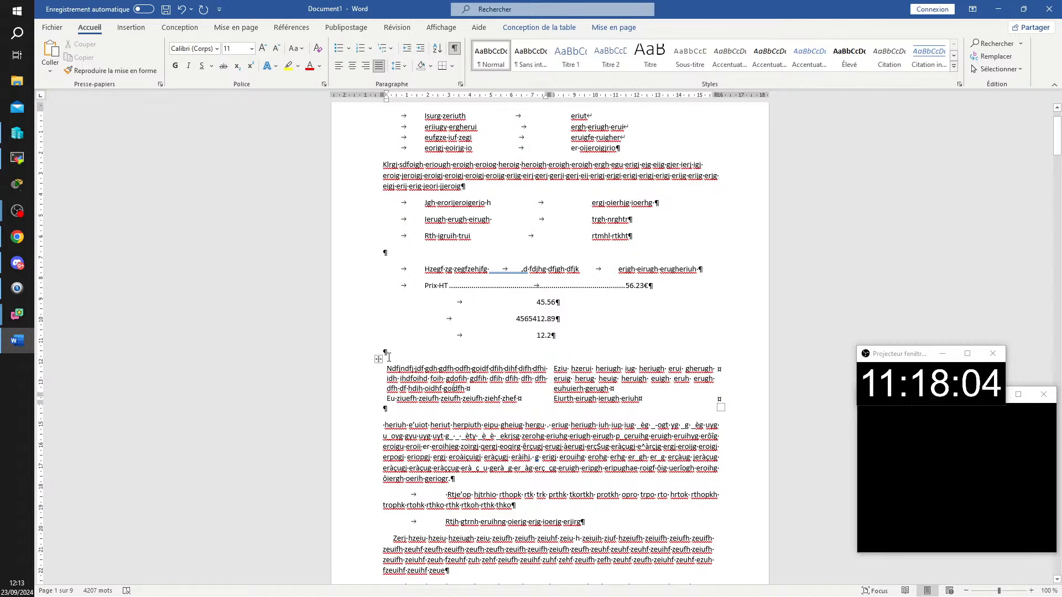
{"action": "left_click_drag", "start_coordinate": [378, 359], "coordinate": [371, 472]}
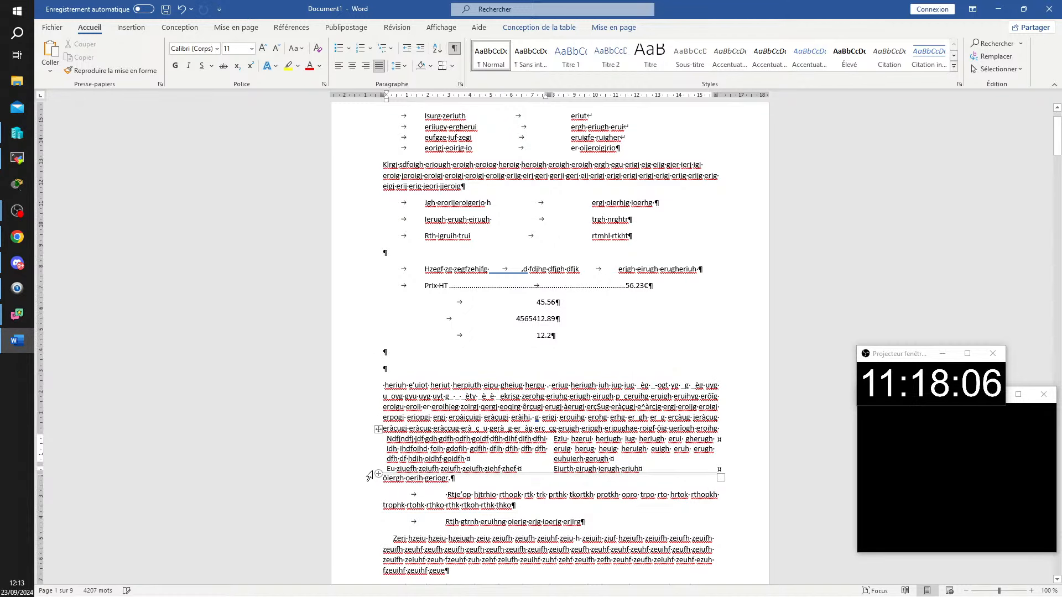
{"action": "key", "text": "ctrl+z"}
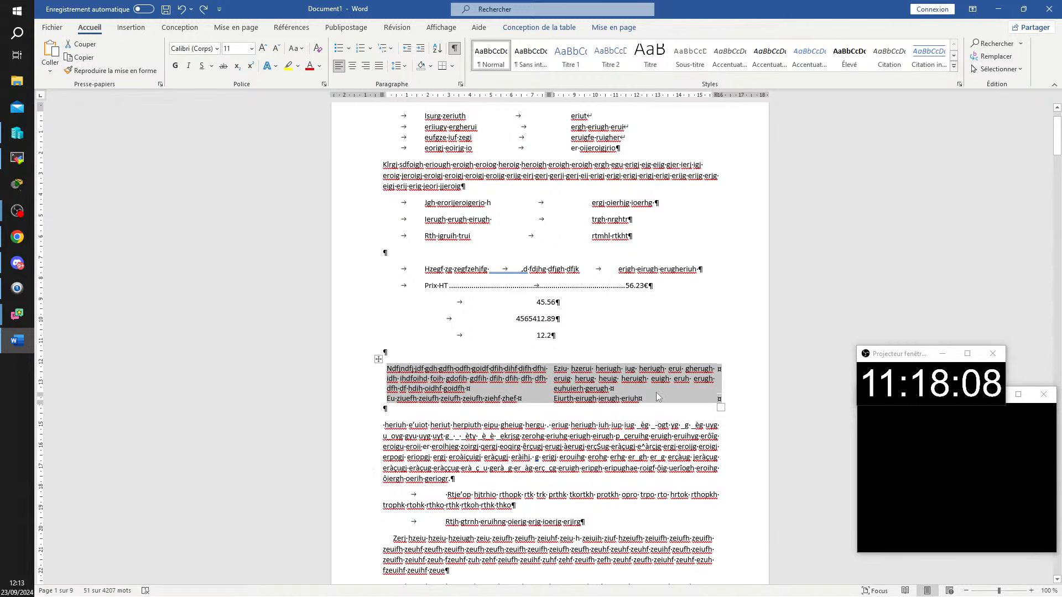
{"action": "left_click", "coordinate": [737, 335]}
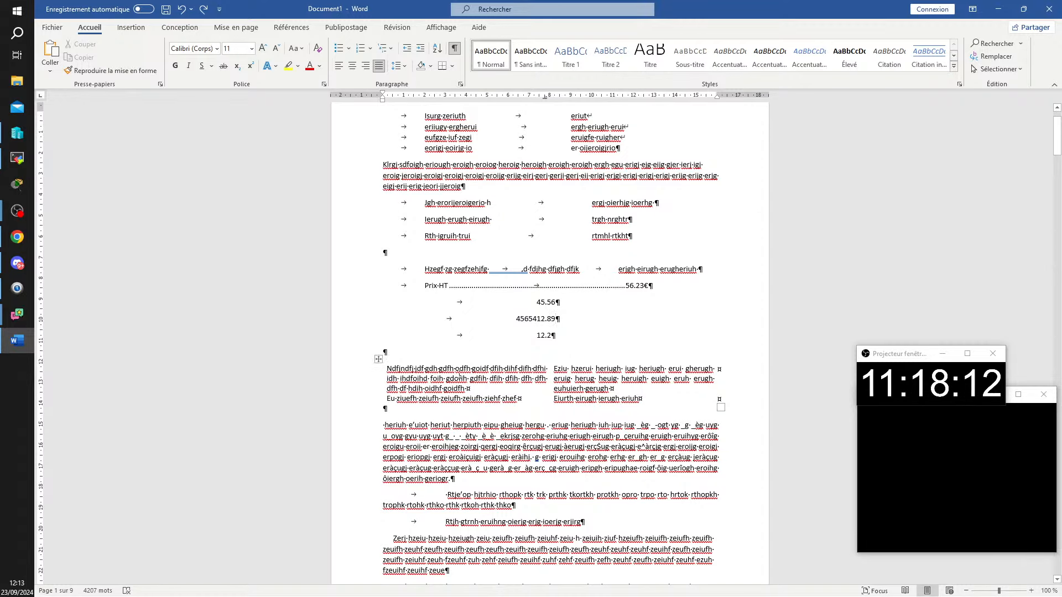
{"action": "double_click", "coordinate": [459, 378]}
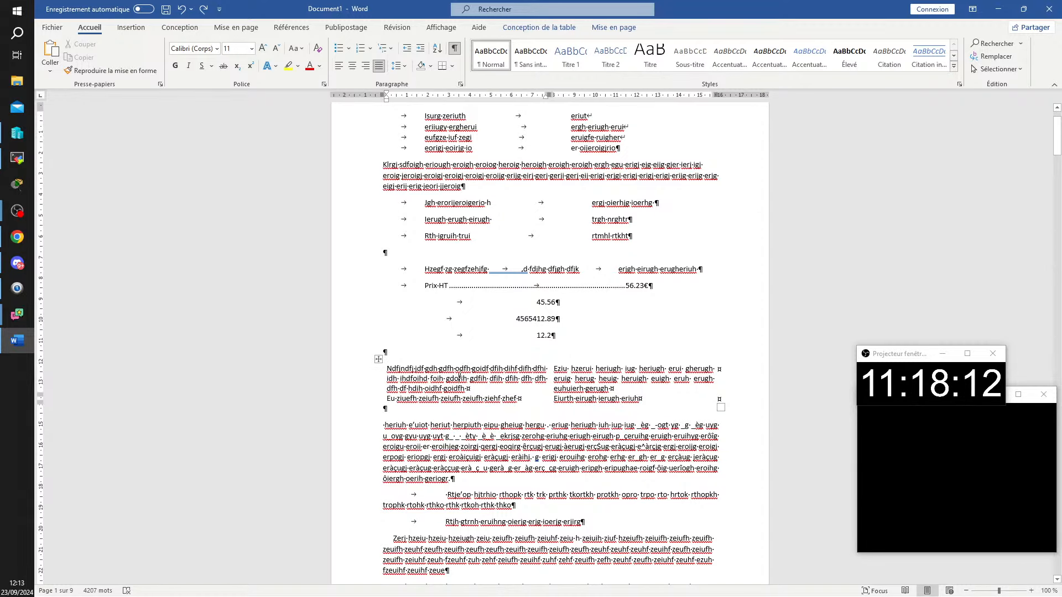
{"action": "triple_click", "coordinate": [487, 375]}
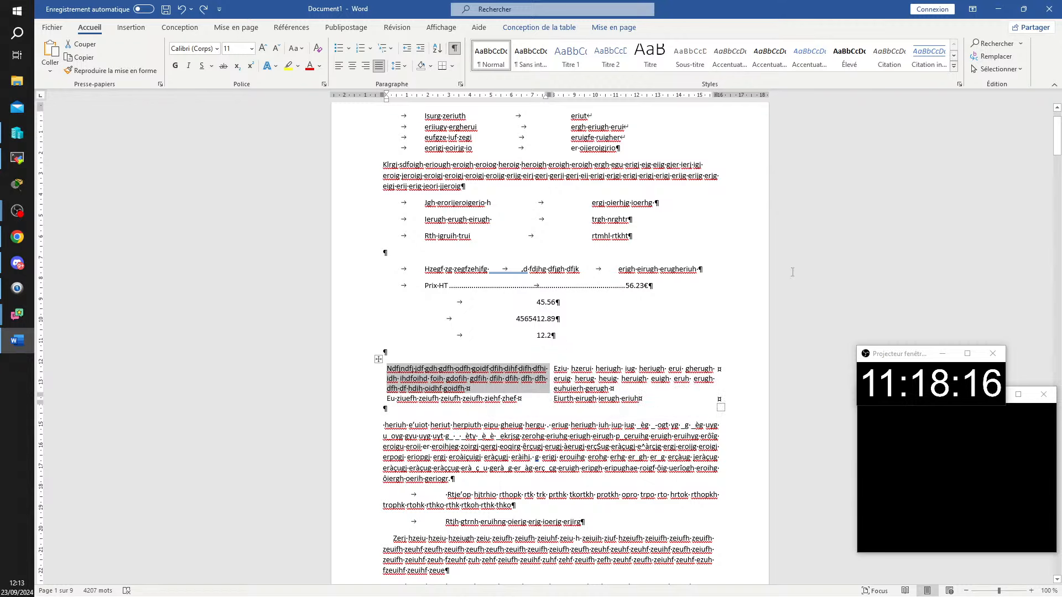
{"action": "left_click", "coordinate": [638, 405]}
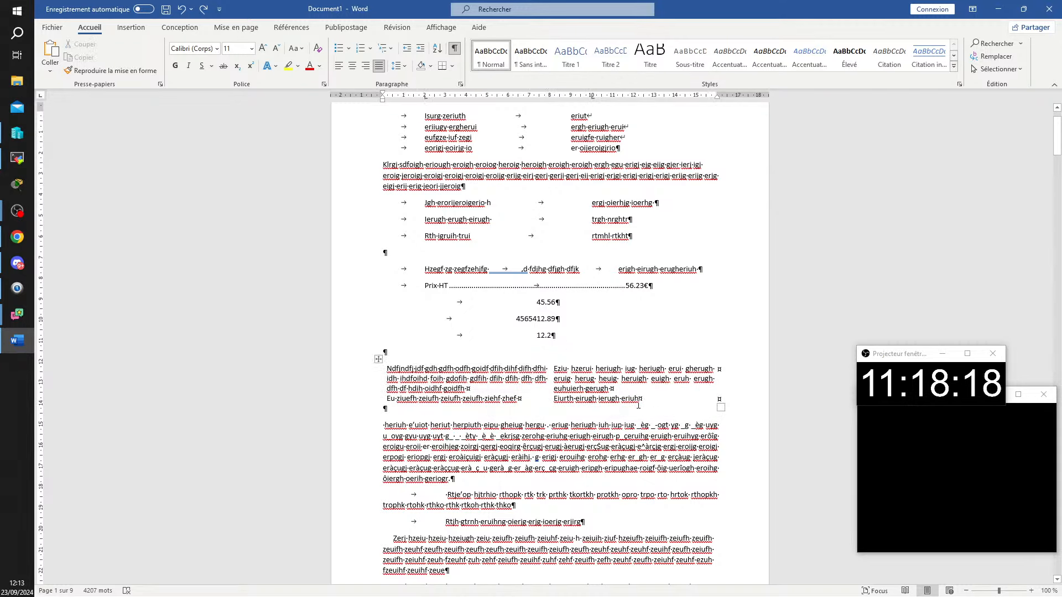
{"action": "left_click", "coordinate": [591, 387]}
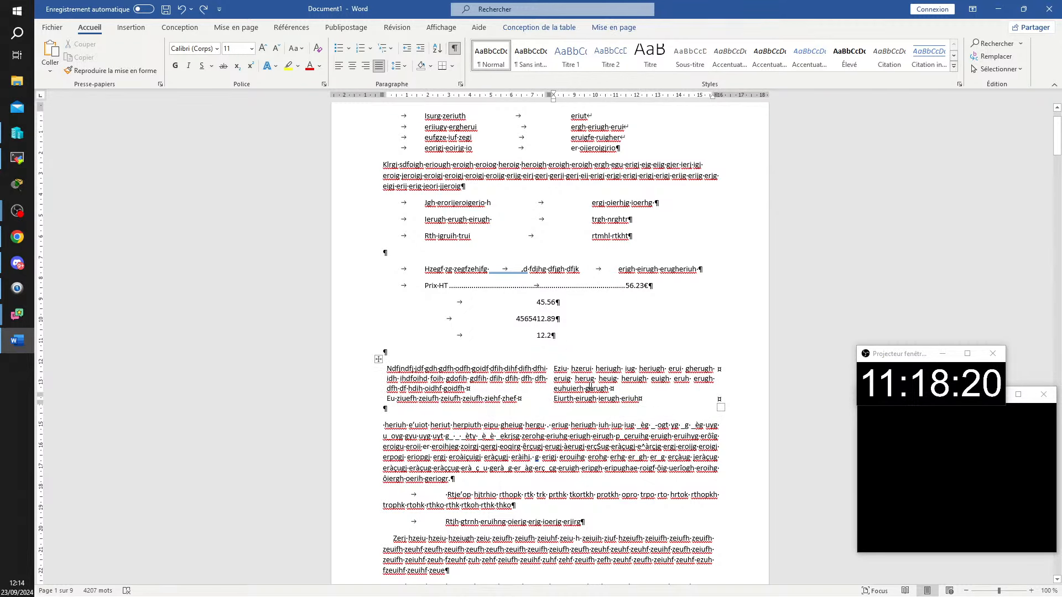
- Move the borderless table up to just below the first tabbed list, above the paragraph starting "Klrgj sdfoigh"
{"action": "left_click", "coordinate": [473, 388]}
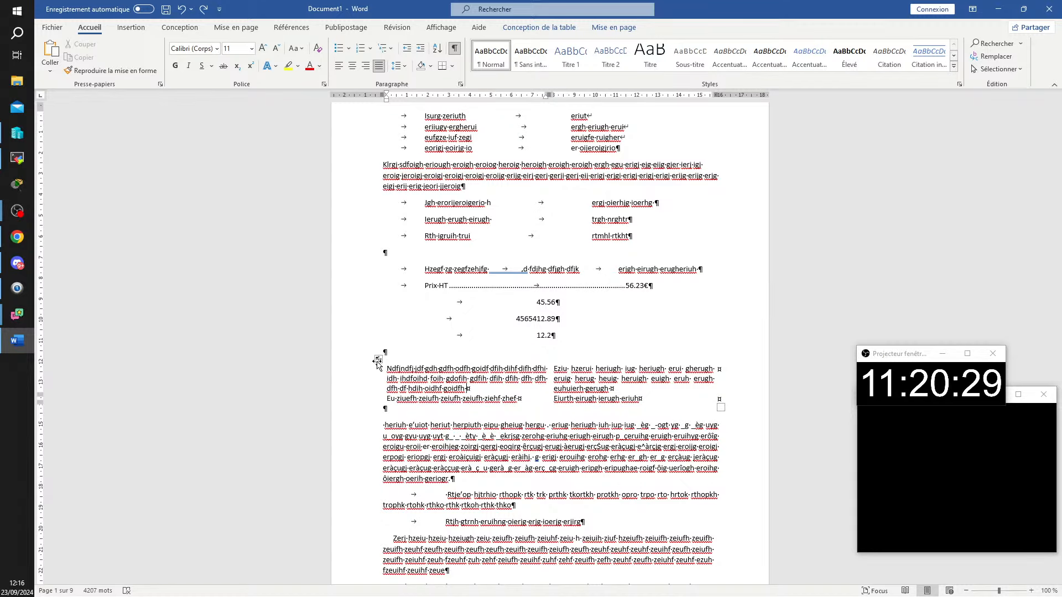
{"action": "left_click_drag", "start_coordinate": [376, 360], "coordinate": [377, 159]}
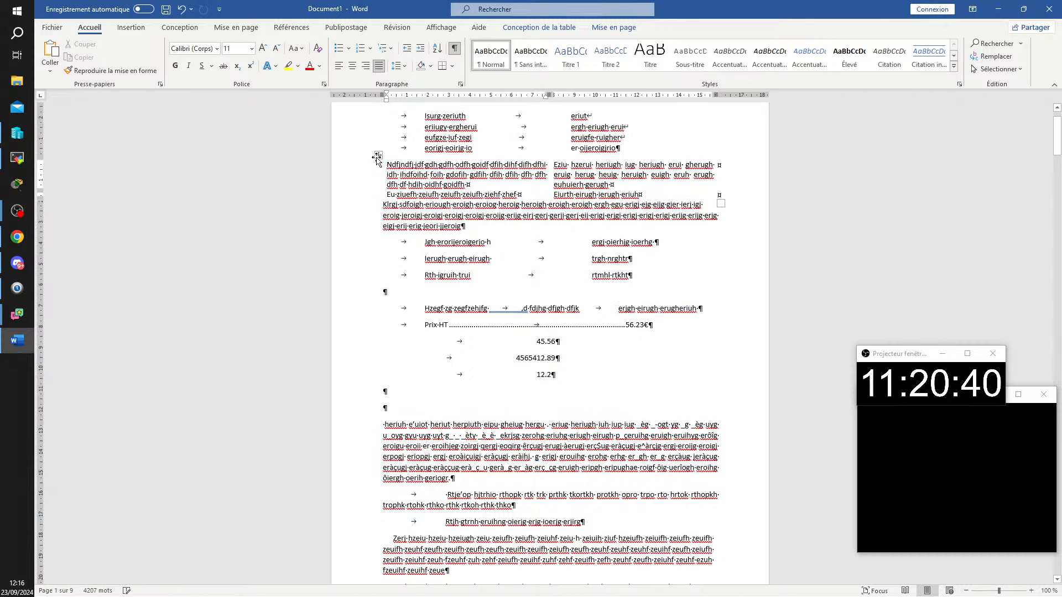
{"action": "scroll", "coordinate": [608, 252], "scroll_direction": "up", "scroll_amount": 2}
{"action": "scroll", "coordinate": [608, 252], "scroll_direction": "down", "scroll_amount": 1}
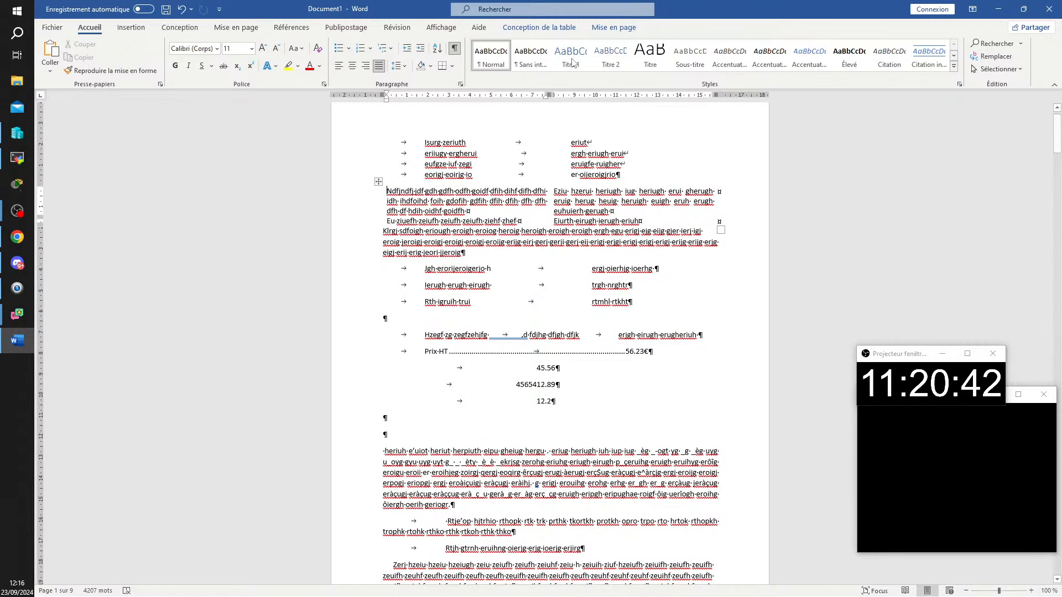
{"action": "left_click", "coordinate": [451, 211]}
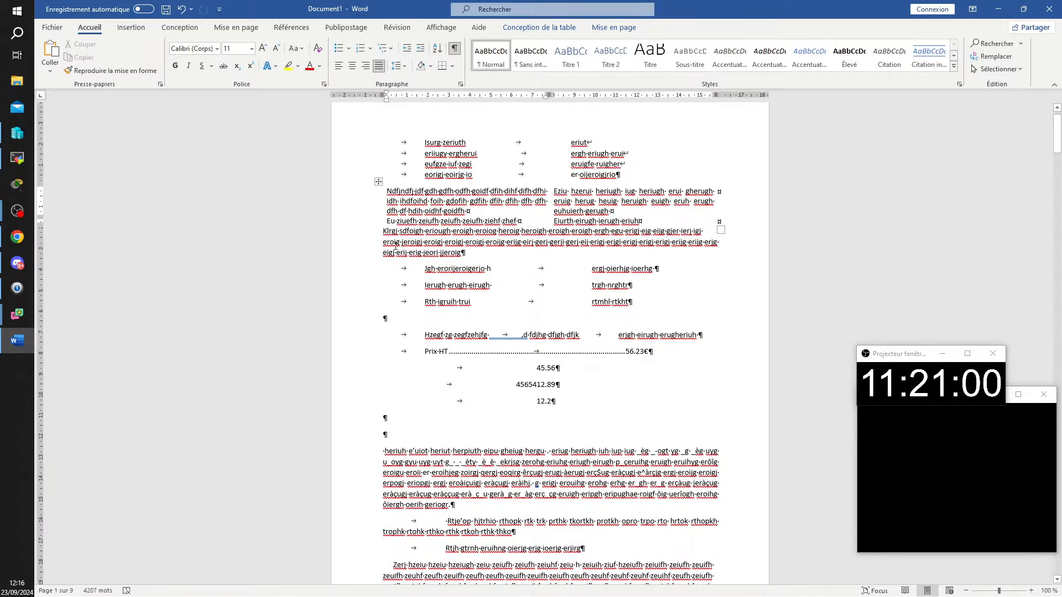
- Select the whole paragraph starting "Klrgj sdfoigh" and move it down to just below the line "12.2"
{"action": "left_click", "coordinate": [432, 230]}
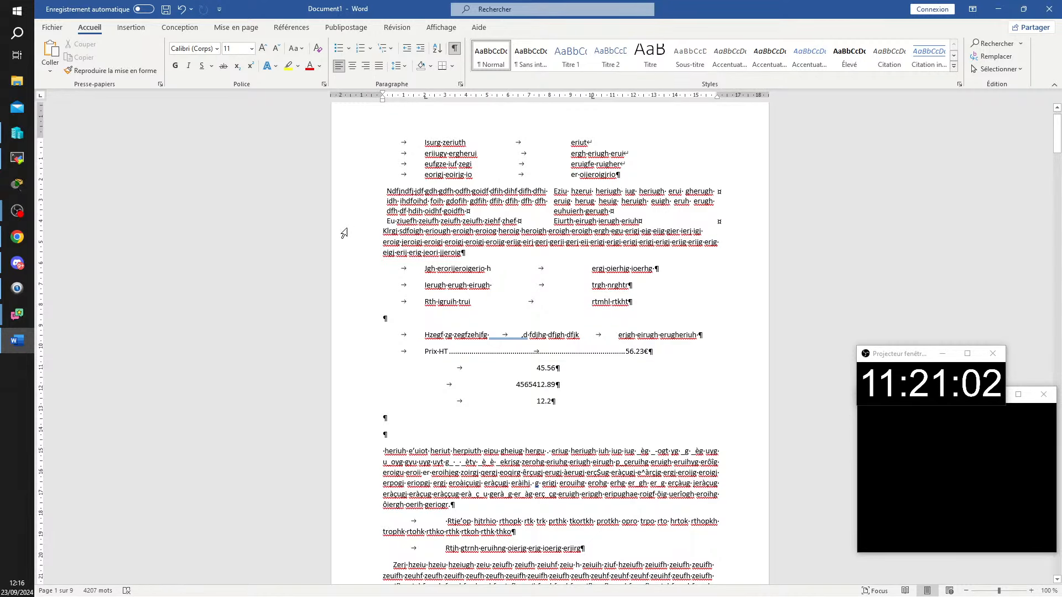
{"action": "double_click", "coordinate": [431, 232]}
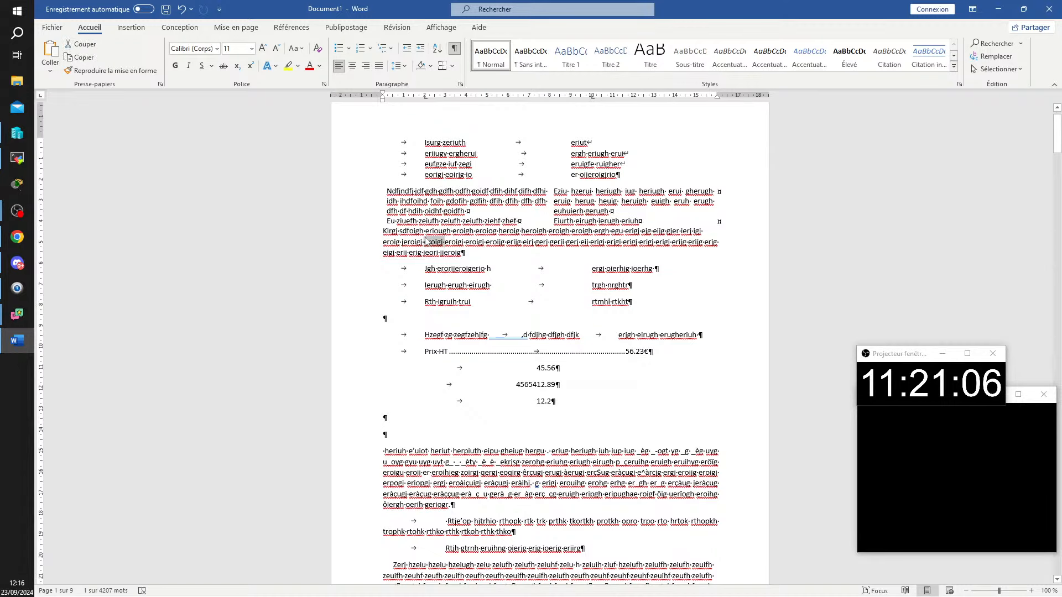
{"action": "double_click", "coordinate": [350, 252]}
{"action": "left_click_drag", "start_coordinate": [406, 250], "coordinate": [391, 427]}
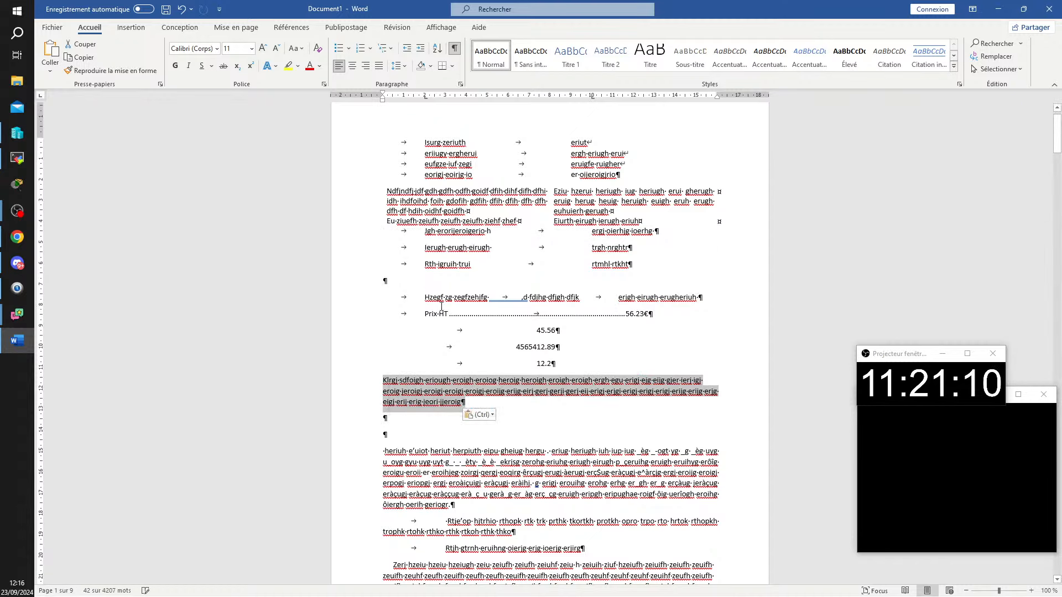
{"action": "left_click", "coordinate": [671, 319]}
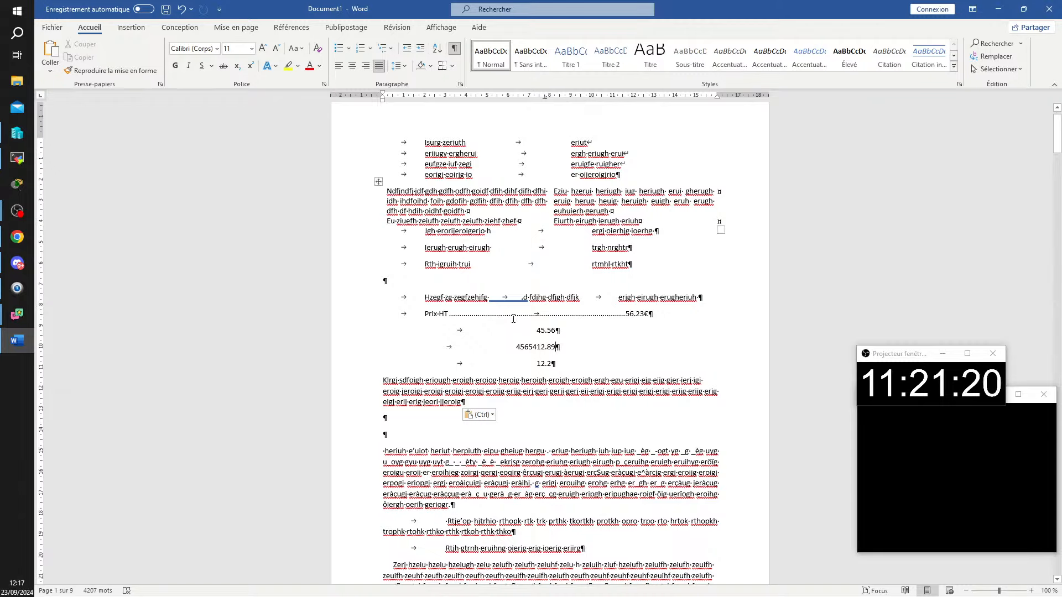
- Move the whole "Klrgj sdfoigh" paragraph up to just below the tabbed line "Rth igruih trui"
{"action": "left_click", "coordinate": [360, 395]}
{"action": "left_click", "coordinate": [360, 395]}
{"action": "left_click", "coordinate": [361, 395]}
{"action": "left_click", "coordinate": [362, 393]}
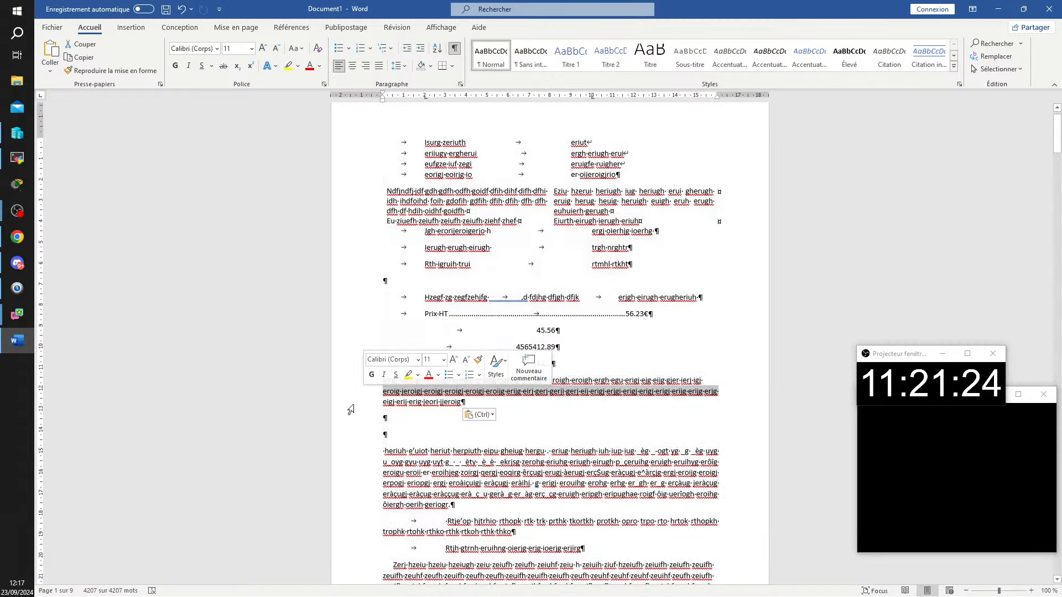
{"action": "double_click", "coordinate": [362, 397]}
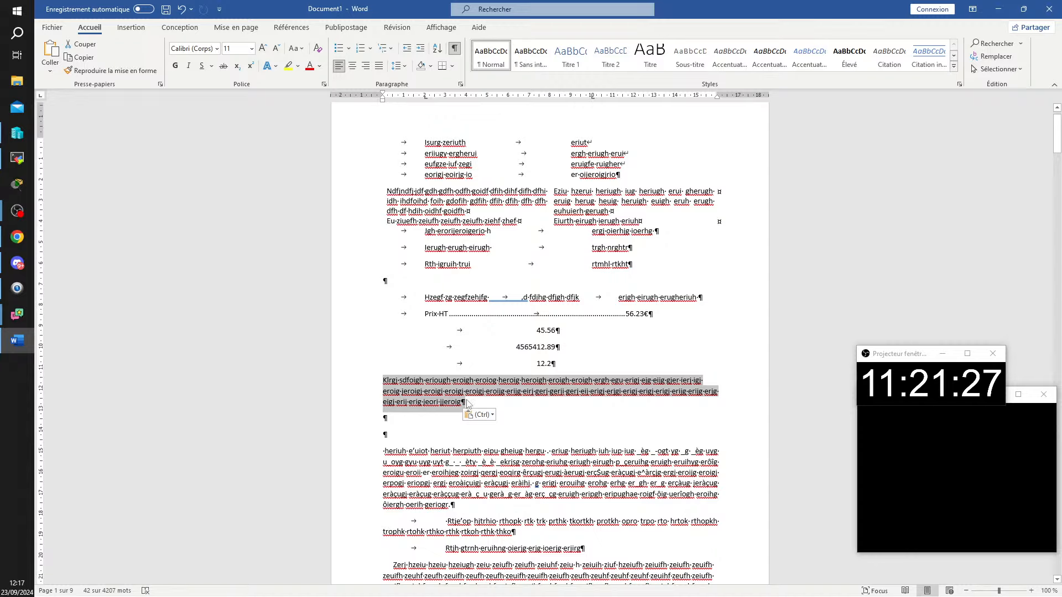
{"action": "left_click_drag", "start_coordinate": [407, 399], "coordinate": [401, 287]}
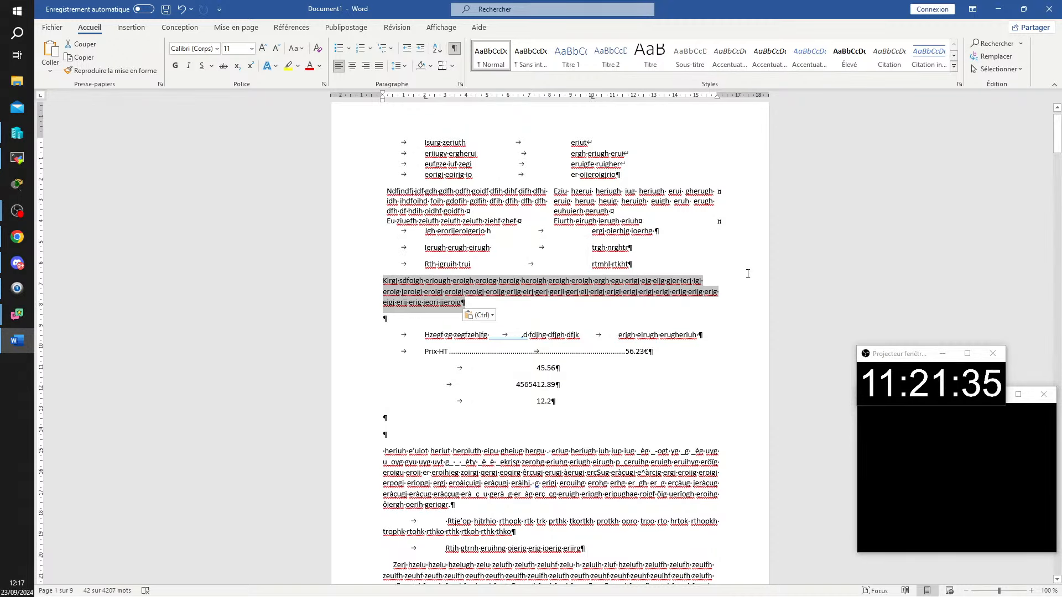
{"action": "left_click", "coordinate": [691, 307]}
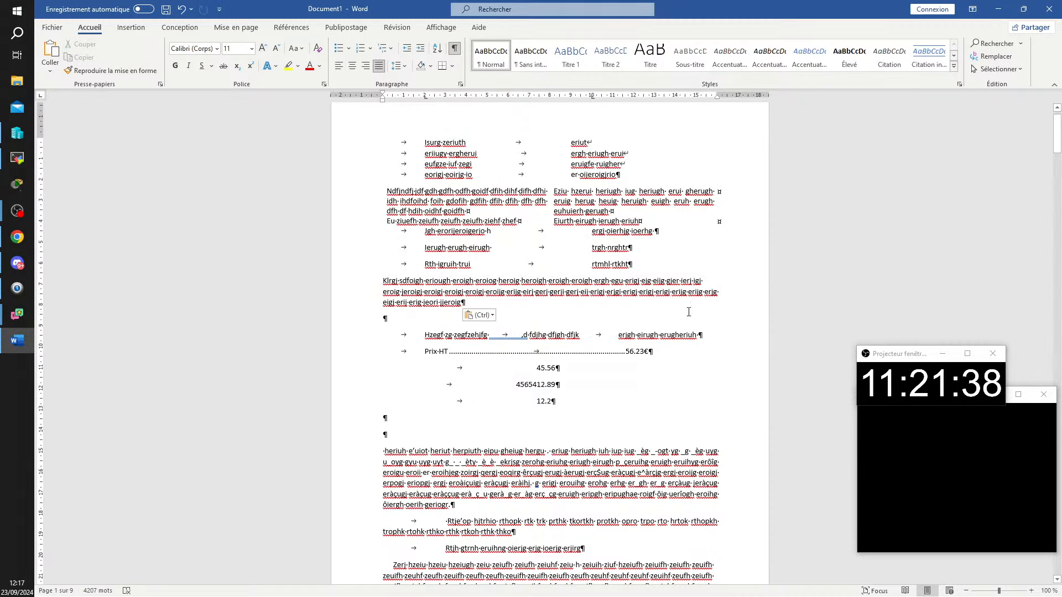
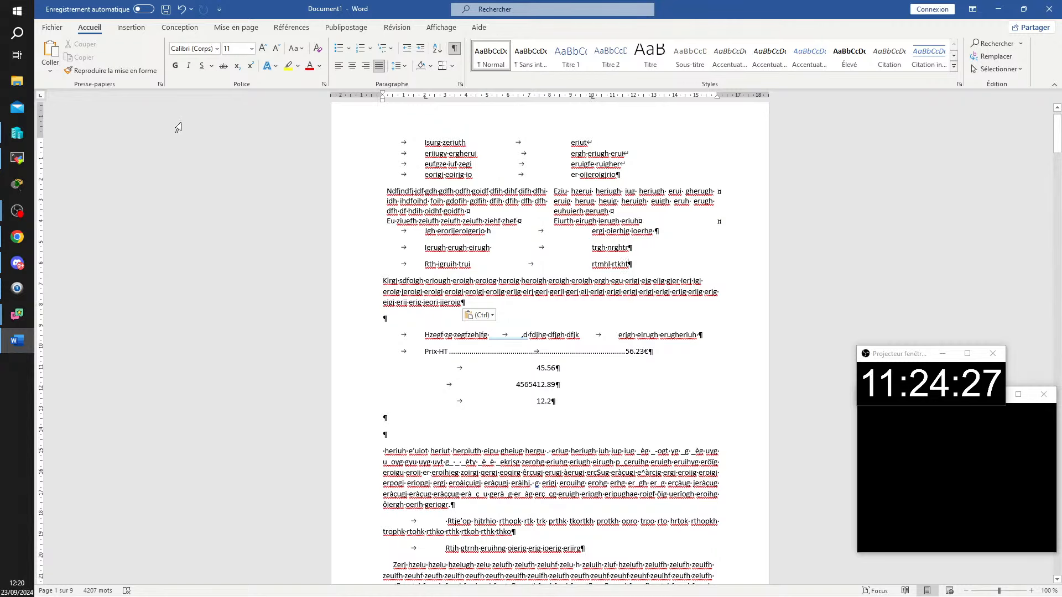
- Draw a smiley face shape about 4.6 cm high and 5.3 cm wide over the table and the tabbed lines below it
{"action": "left_click", "coordinate": [126, 31]}
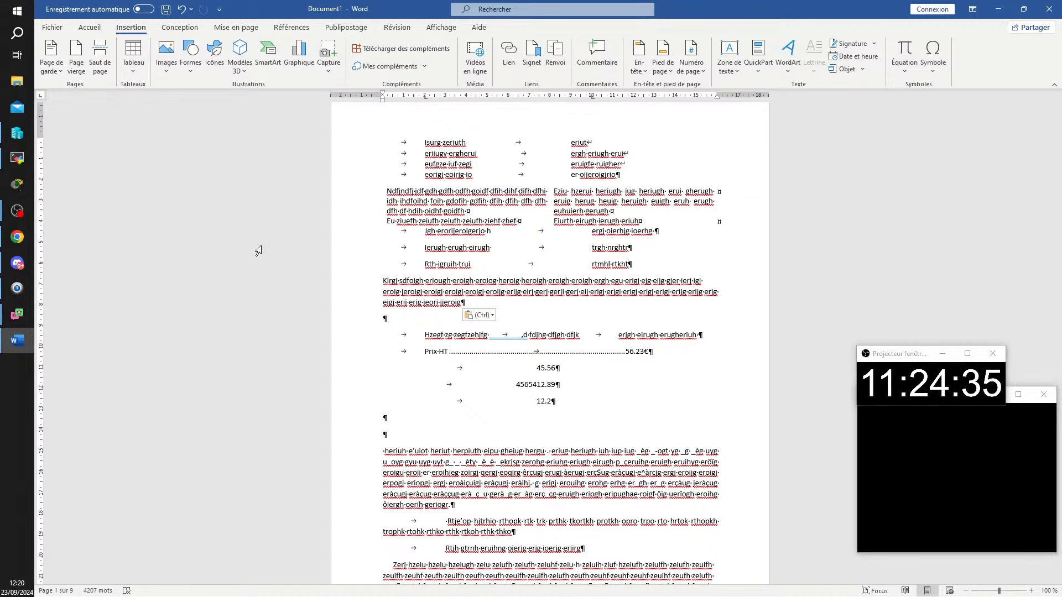
{"action": "left_click", "coordinate": [195, 73]}
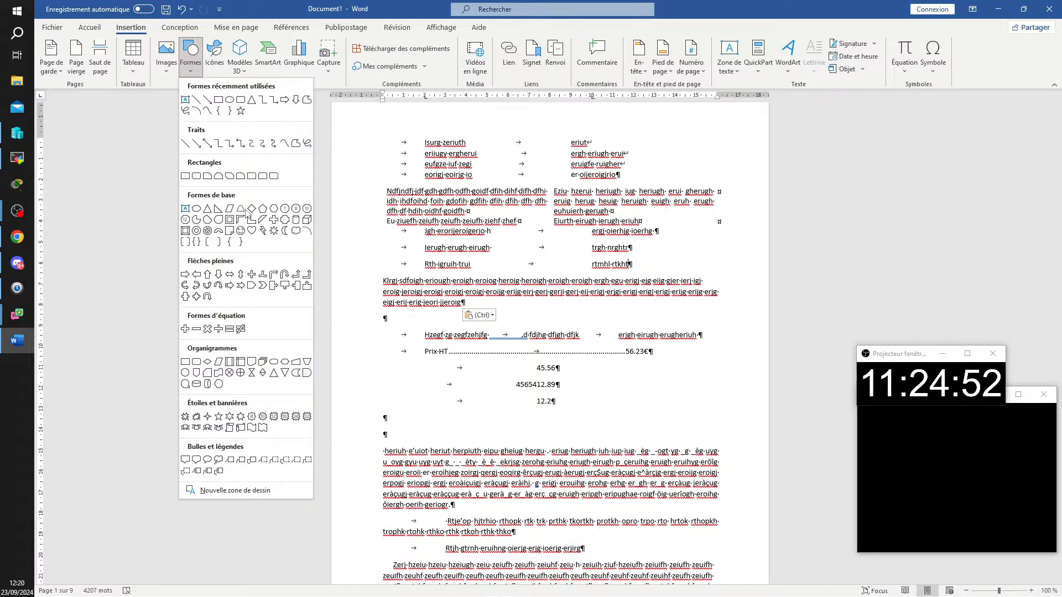
{"action": "left_click", "coordinate": [240, 231]}
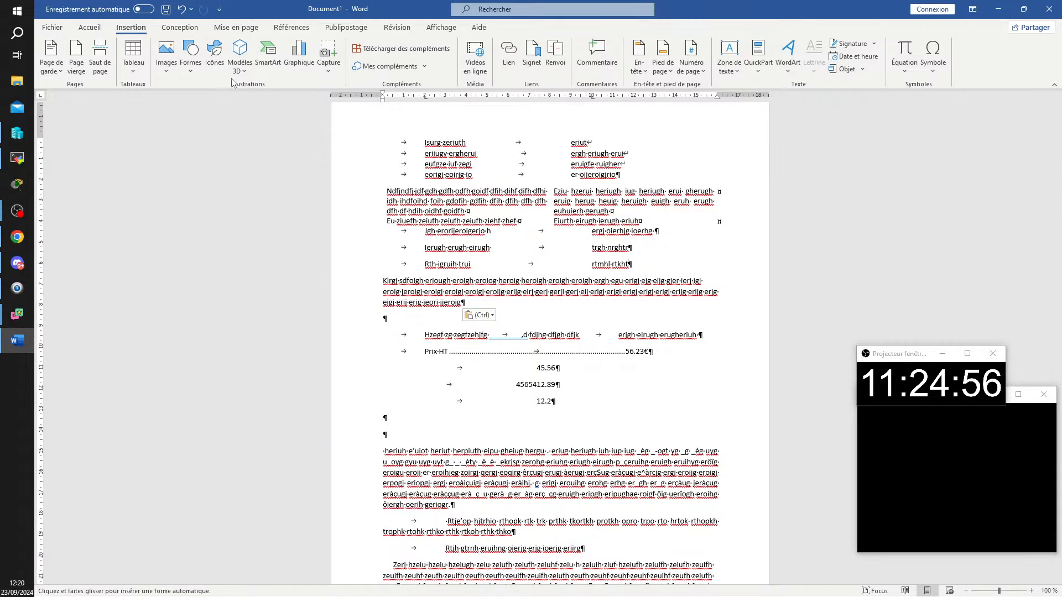
{"action": "left_click", "coordinate": [195, 75]}
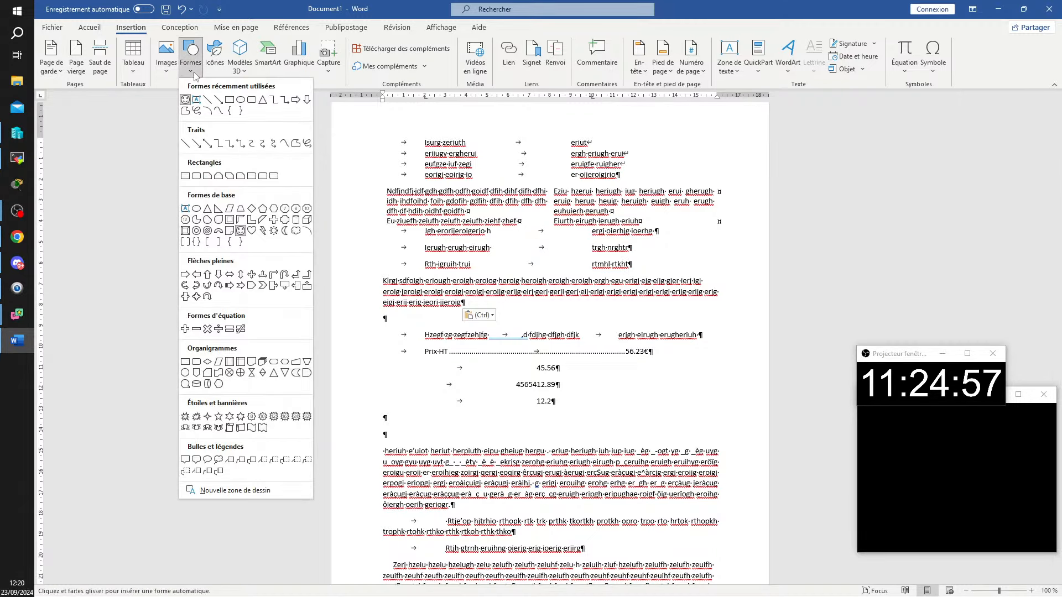
{"action": "left_click", "coordinate": [240, 232]}
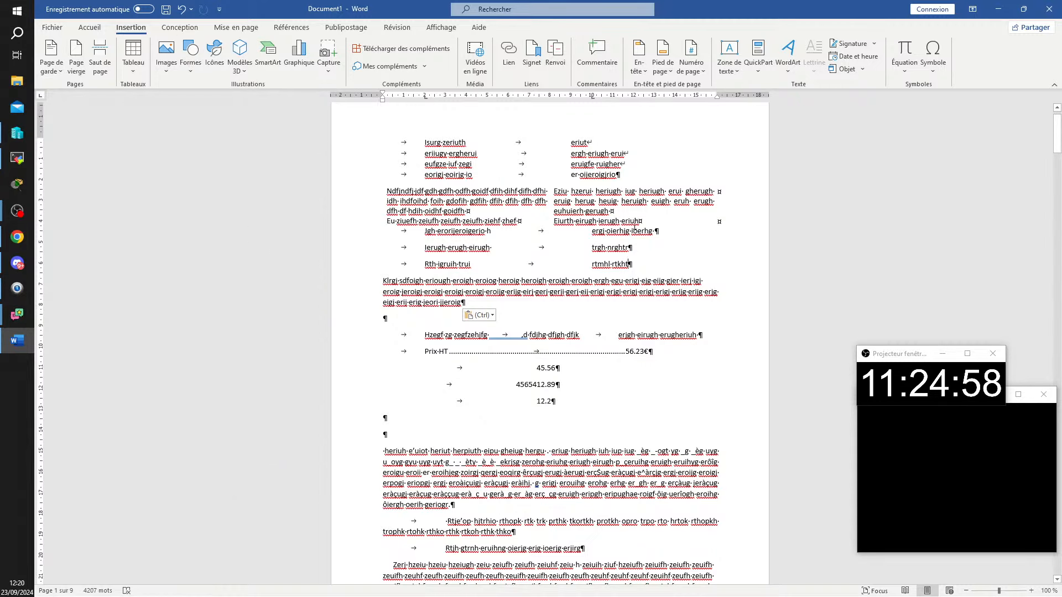
{"action": "left_click", "coordinate": [189, 73]}
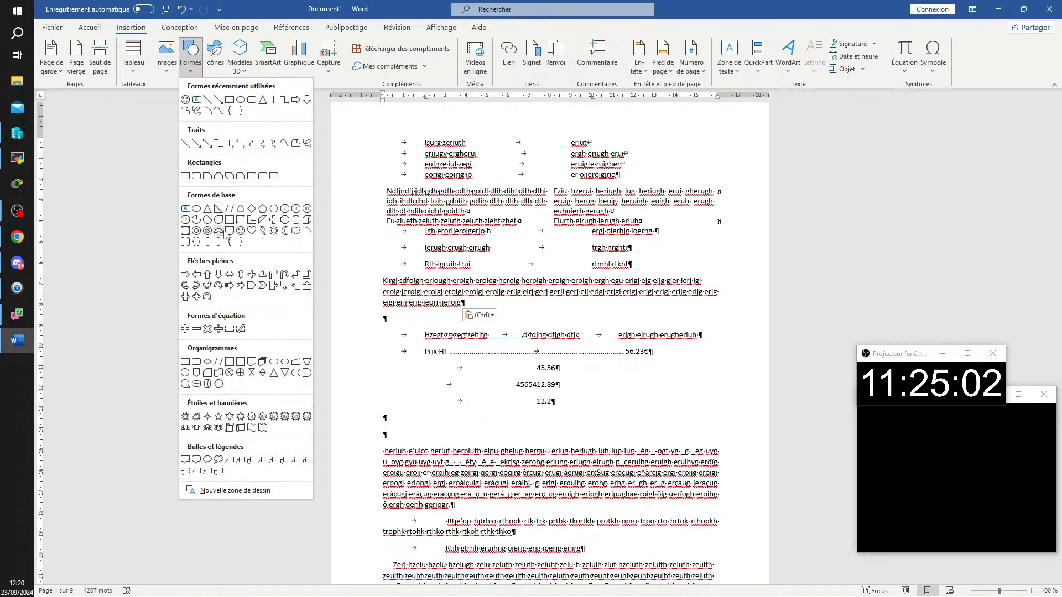
{"action": "left_click", "coordinate": [241, 233]}
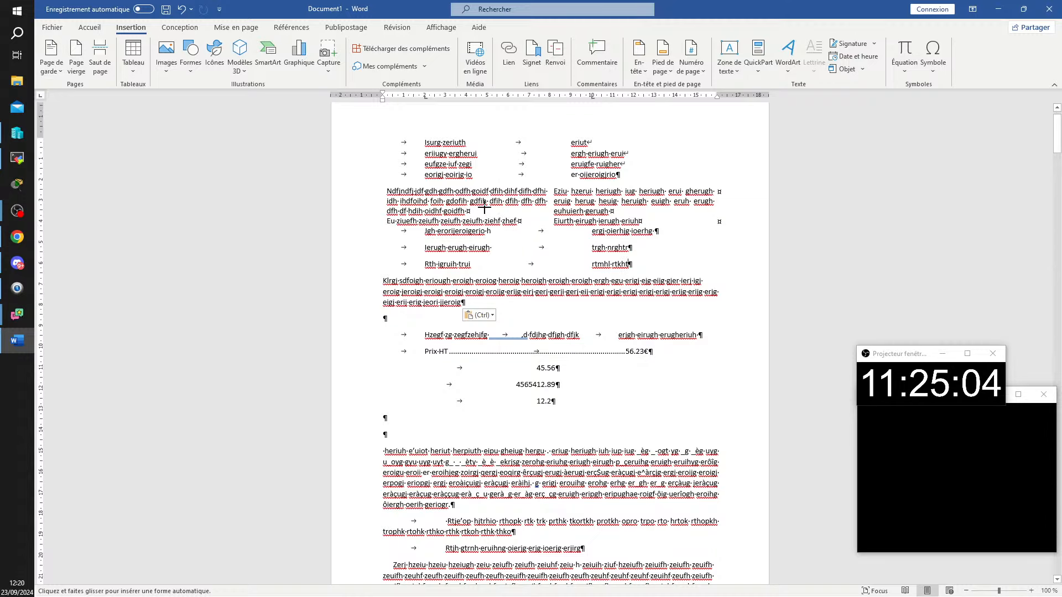
{"action": "left_click_drag", "start_coordinate": [479, 201], "coordinate": [591, 297]}
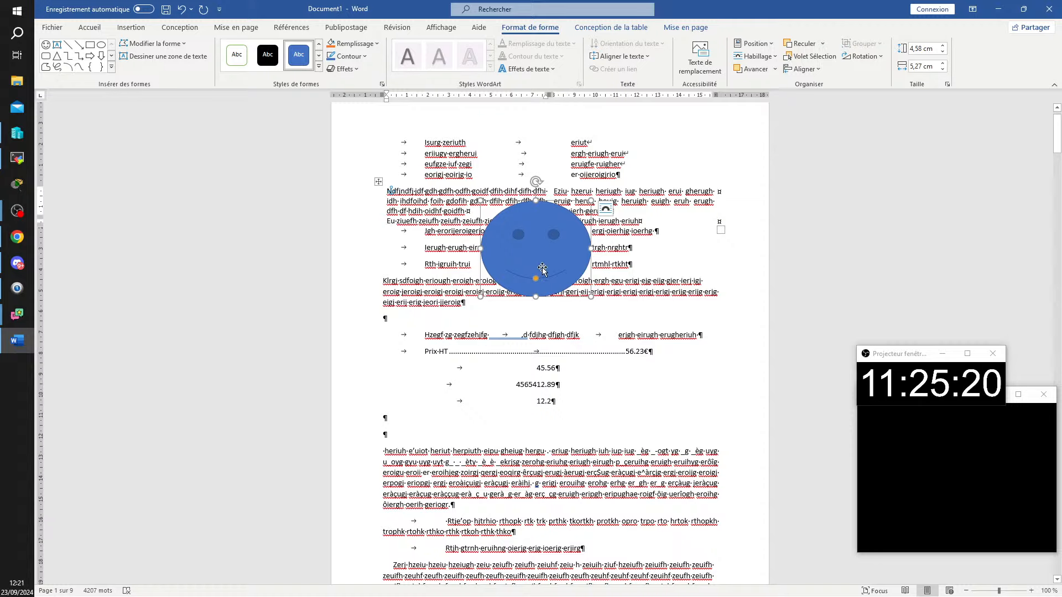
{"action": "left_click", "coordinate": [610, 29]}
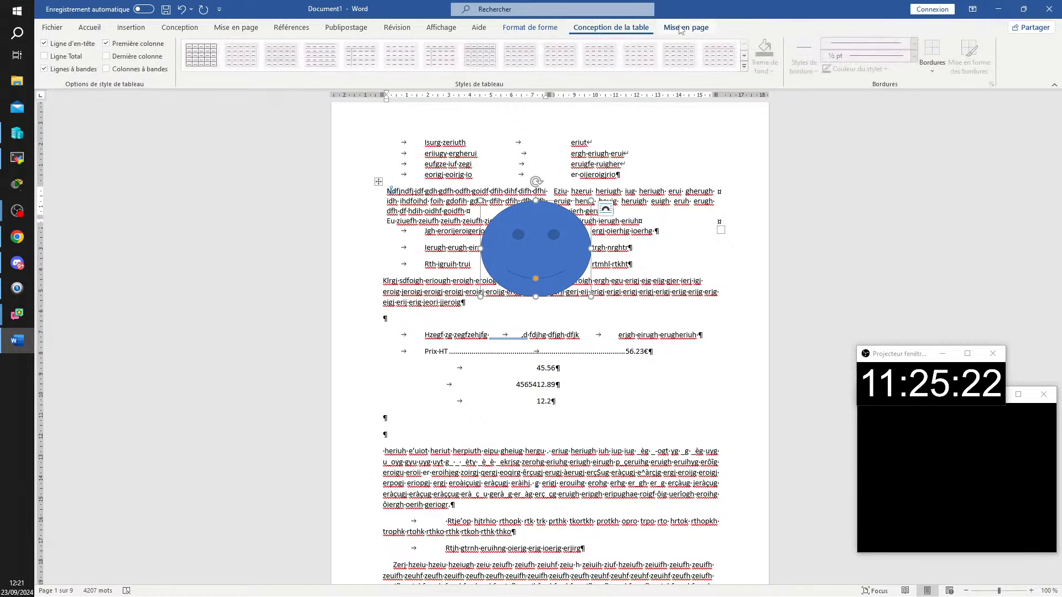
{"action": "left_click", "coordinate": [688, 31]}
{"action": "left_click", "coordinate": [536, 30]}
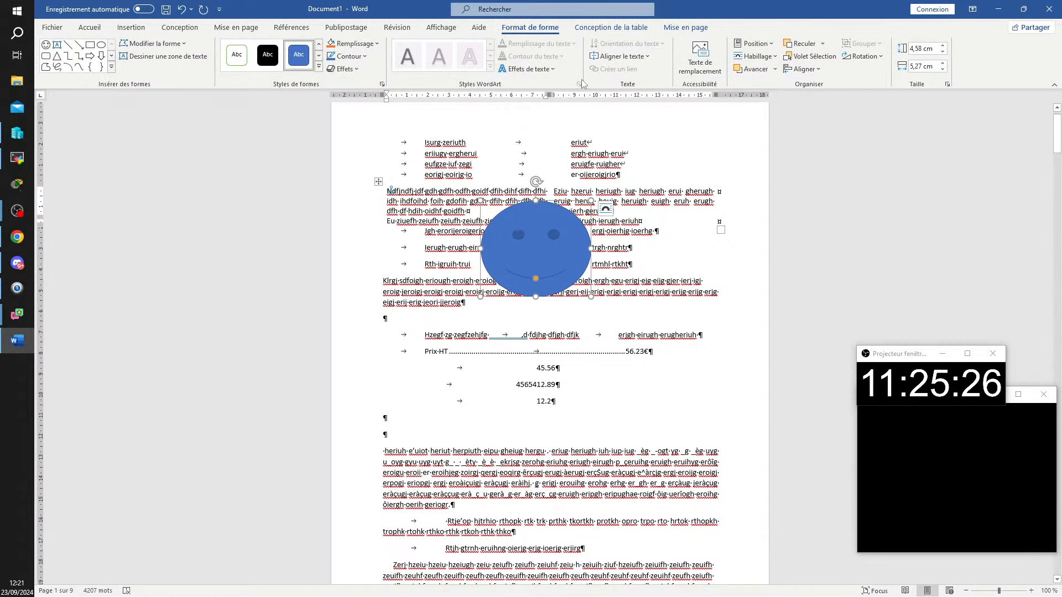
- Move the smiley face down onto the tabbed numbers 45.56, 4565412.89 and 12.2, just below the "Prix HT" line
{"action": "left_click", "coordinate": [575, 472]}
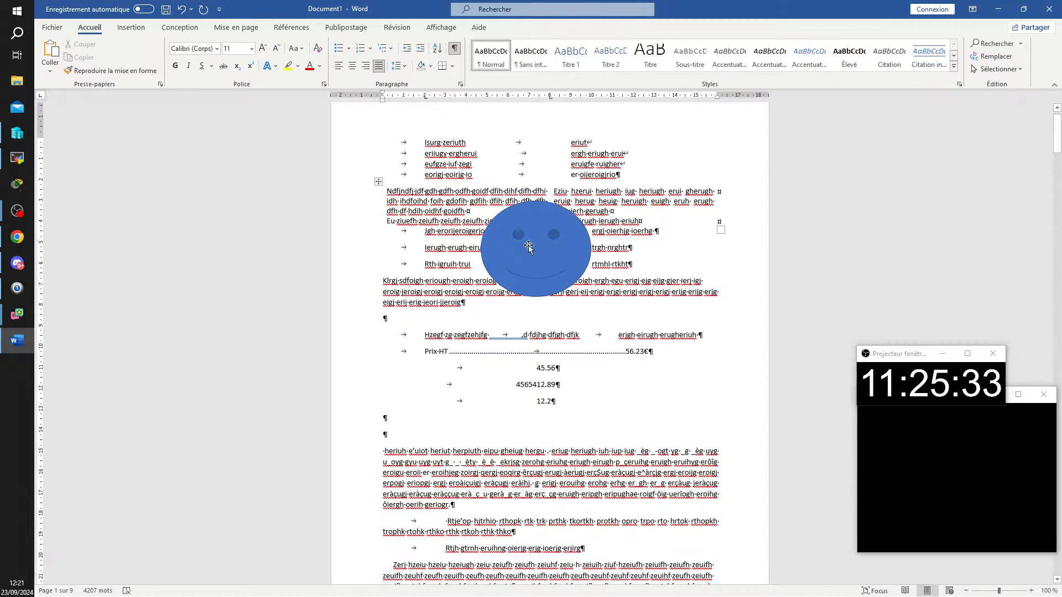
{"action": "left_click_drag", "start_coordinate": [529, 250], "coordinate": [579, 475]}
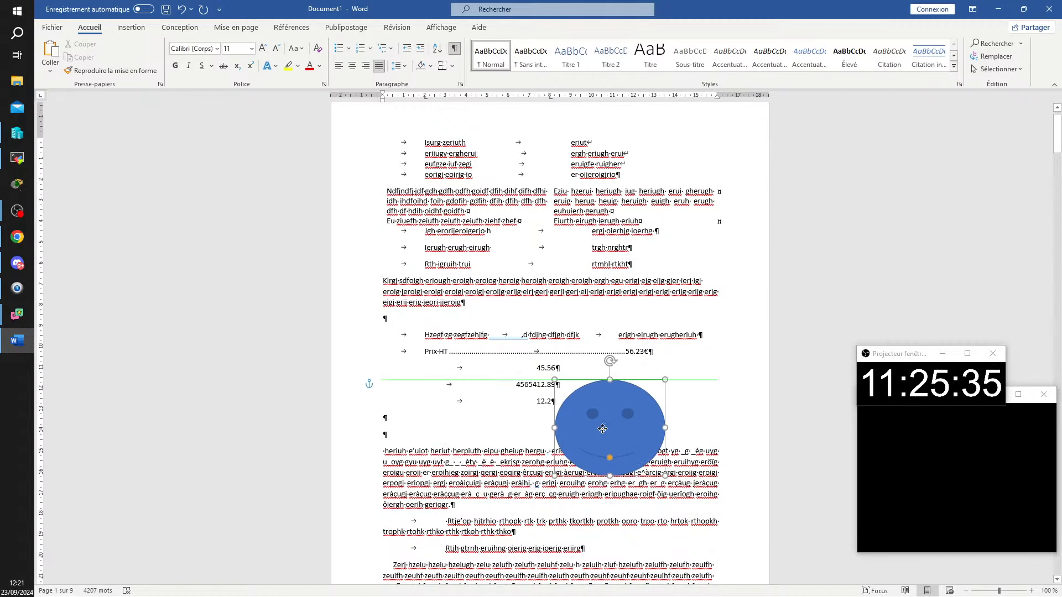
{"action": "scroll", "coordinate": [598, 396], "scroll_direction": "down", "scroll_amount": 3}
{"action": "left_click_drag", "start_coordinate": [584, 360], "coordinate": [556, 335]}
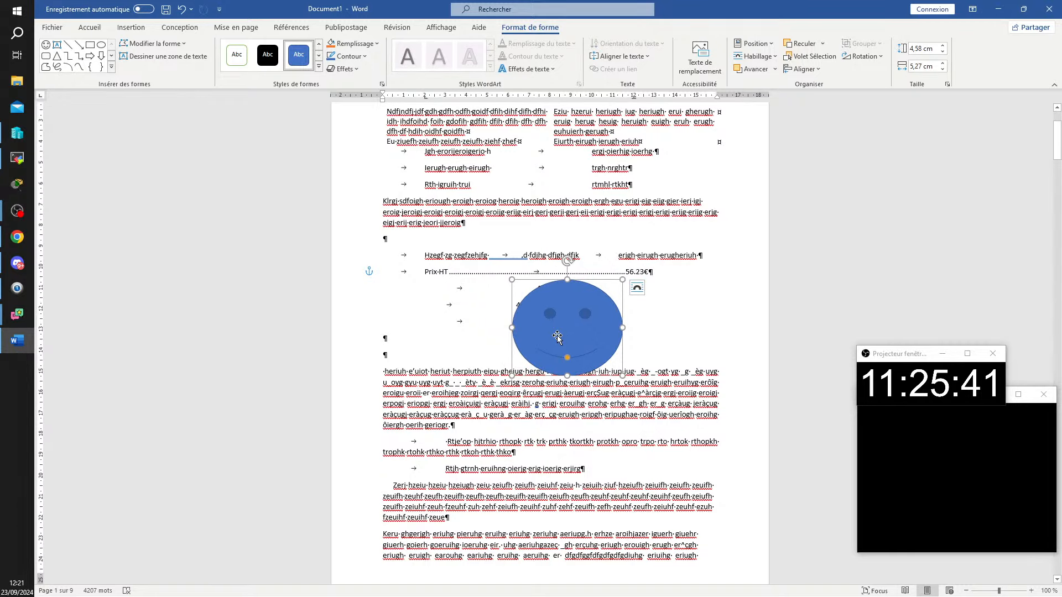
- Give the smiley face tight text wrapping and move it down into the paragraph starting "heriuh e'uiot"
{"action": "left_click", "coordinate": [639, 291]}
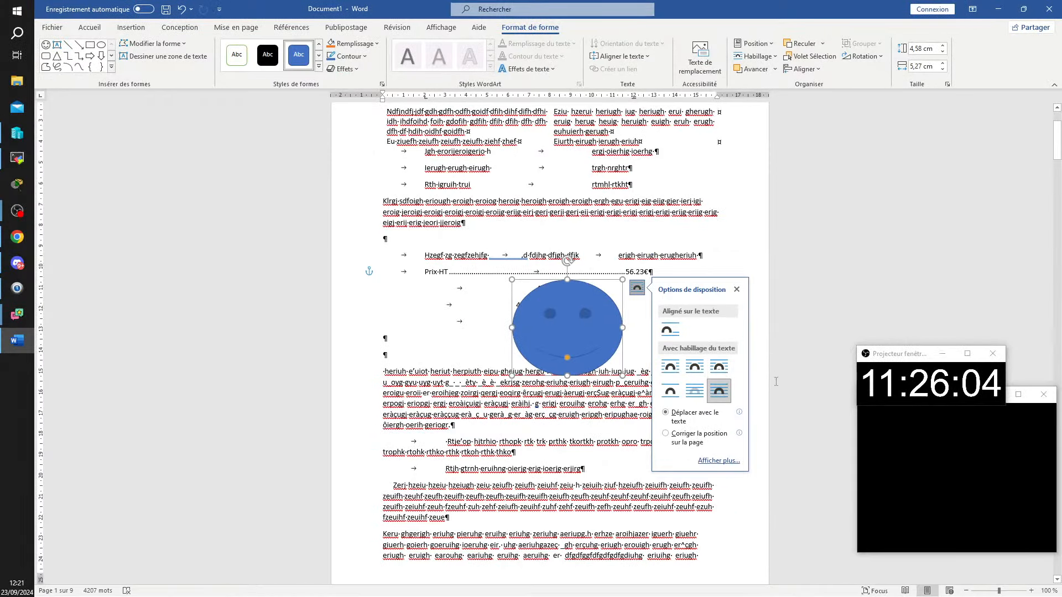
{"action": "left_click", "coordinate": [696, 369]}
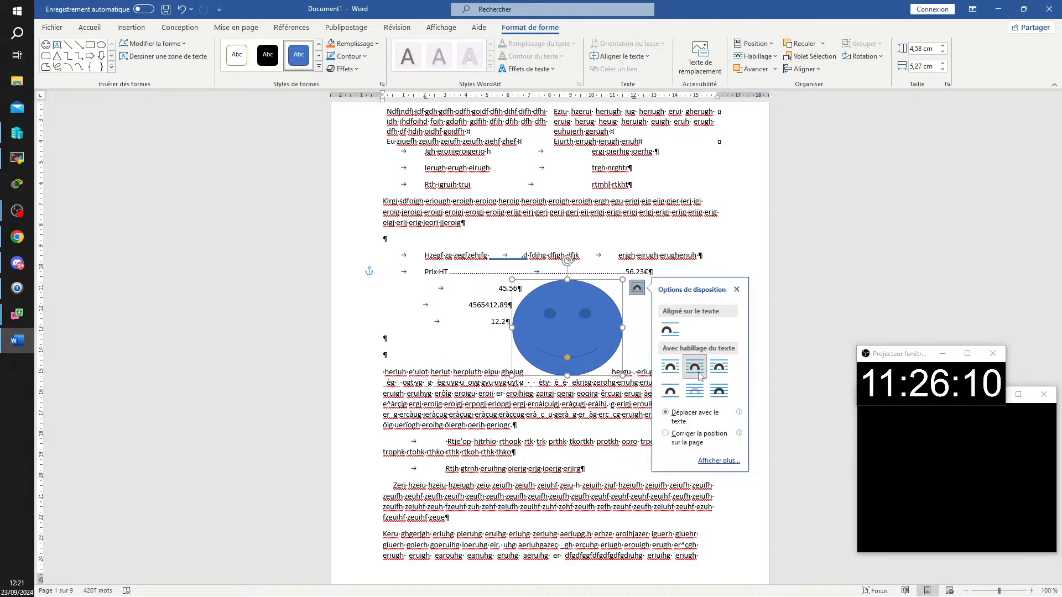
{"action": "left_click_drag", "start_coordinate": [555, 331], "coordinate": [584, 409]}
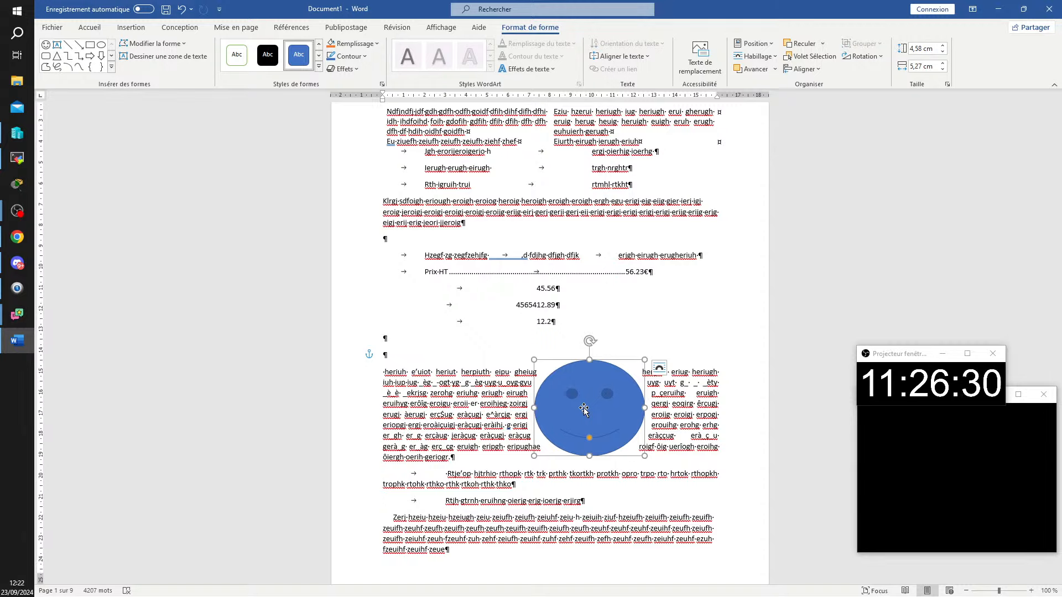
- Switch the smiley face to square wrapping (Encadré) and shift it slightly left to the middle of the paragraph
{"action": "left_click", "coordinate": [660, 368]}
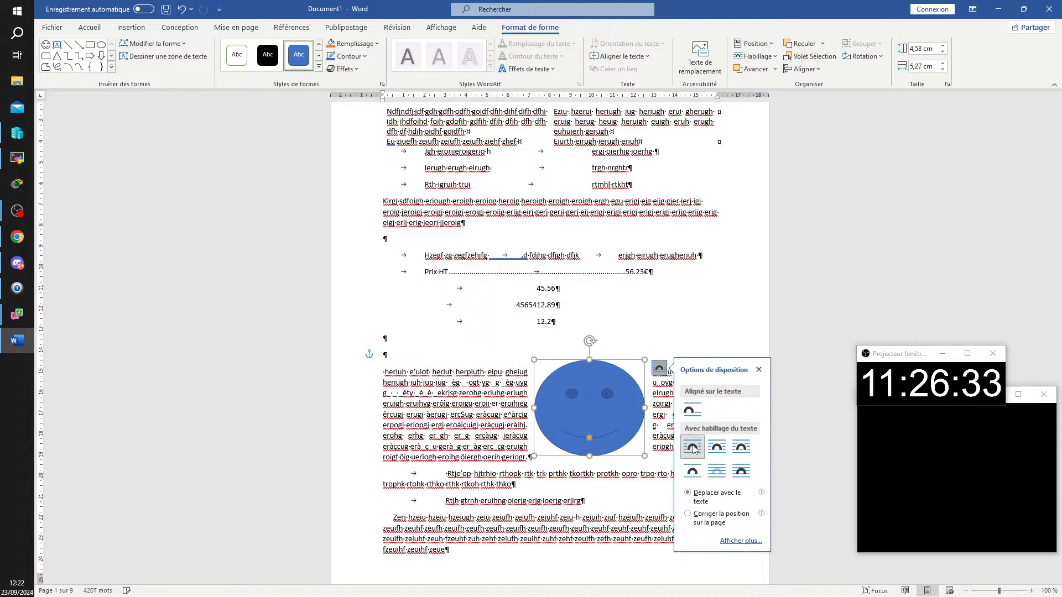
{"action": "mouse_move", "coordinate": [551, 419]}
{"action": "left_mouse_down"}
{"action": "mouse_move", "coordinate": [510, 417]}
{"action": "mouse_move", "coordinate": [535, 416]}
{"action": "left_mouse_up"}
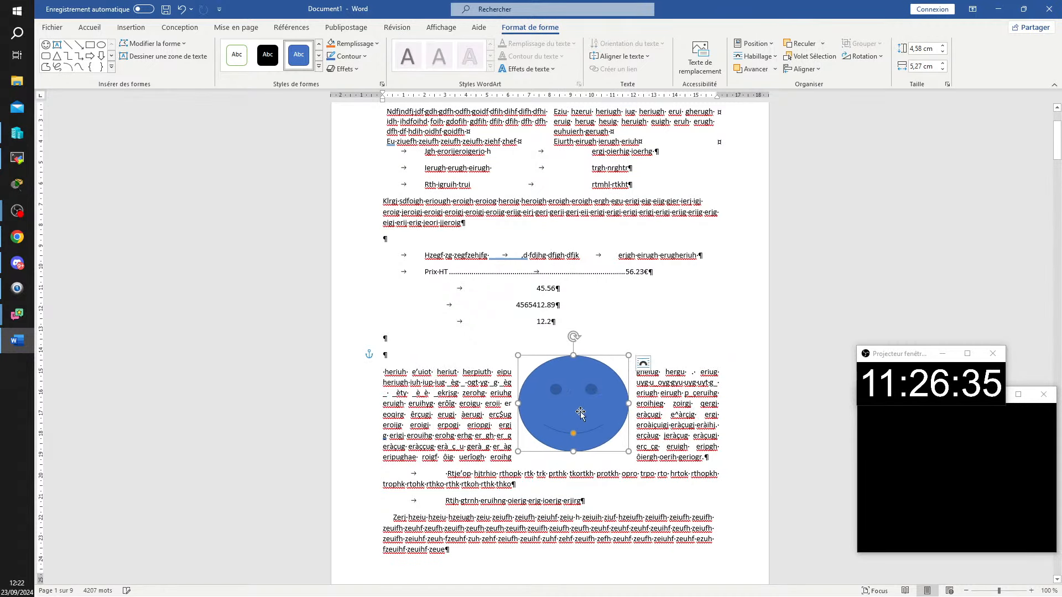
{"action": "left_click", "coordinate": [643, 366]}
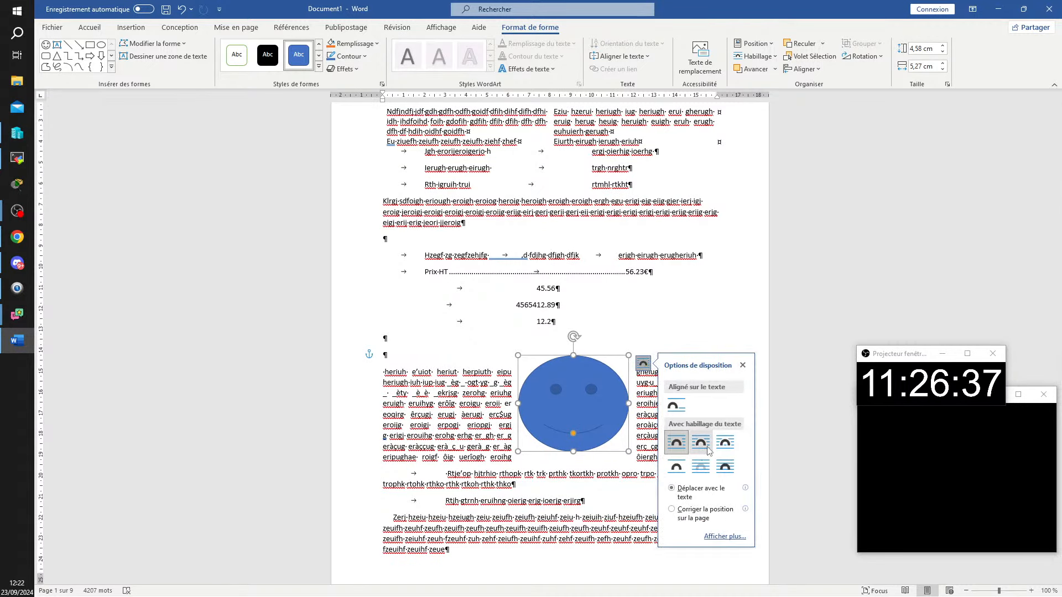
{"action": "left_click", "coordinate": [676, 443]}
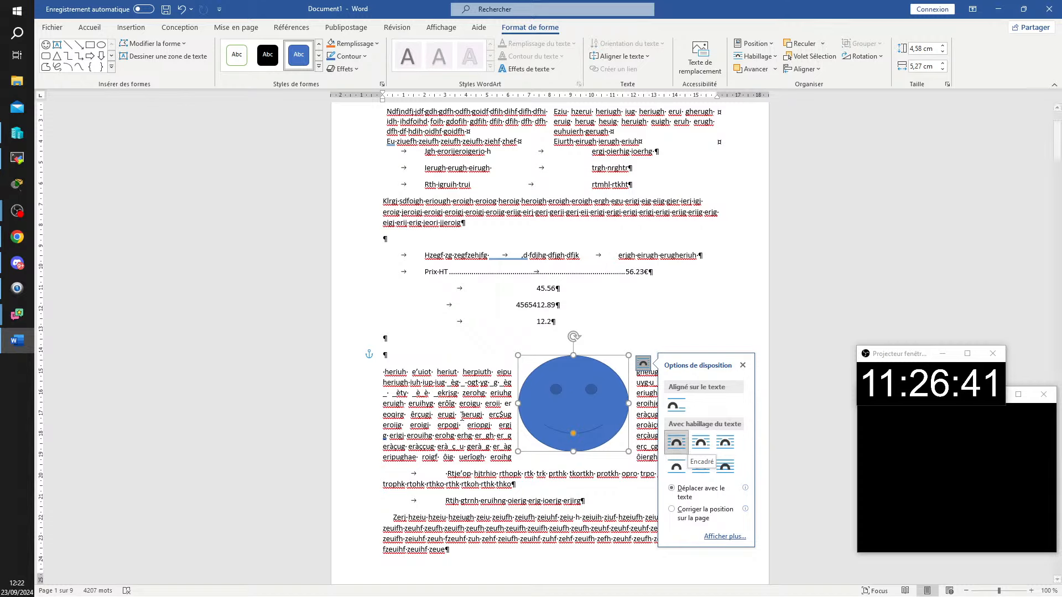
- Move the smiley face to the right side of the "heriuh e'uiot" paragraph and apply tight text wrapping
{"action": "left_click_drag", "start_coordinate": [558, 416], "coordinate": [634, 422]}
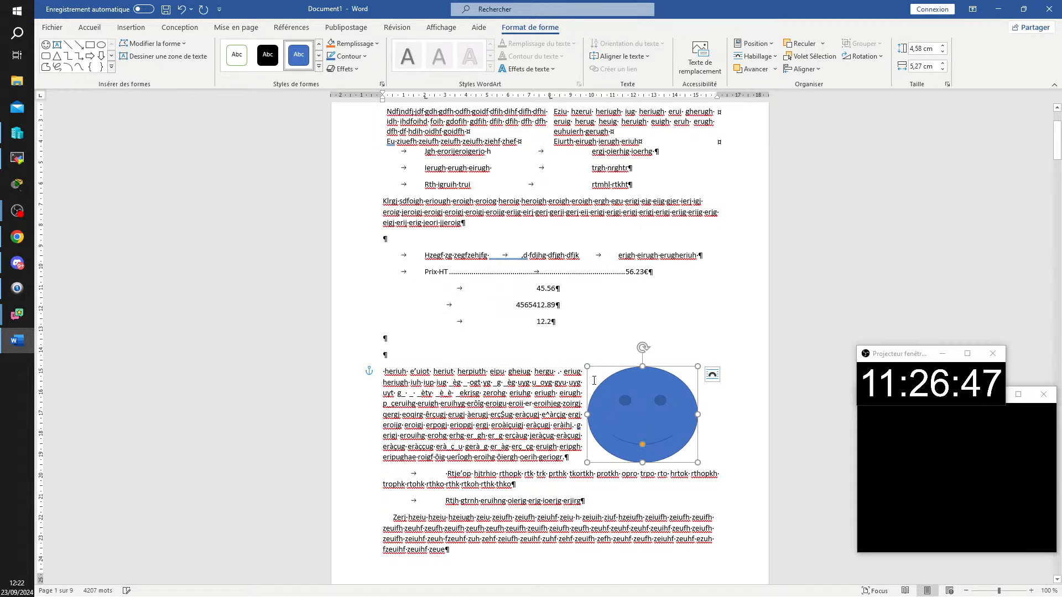
{"action": "left_click", "coordinate": [712, 375]}
{"action": "left_click", "coordinate": [769, 454]}
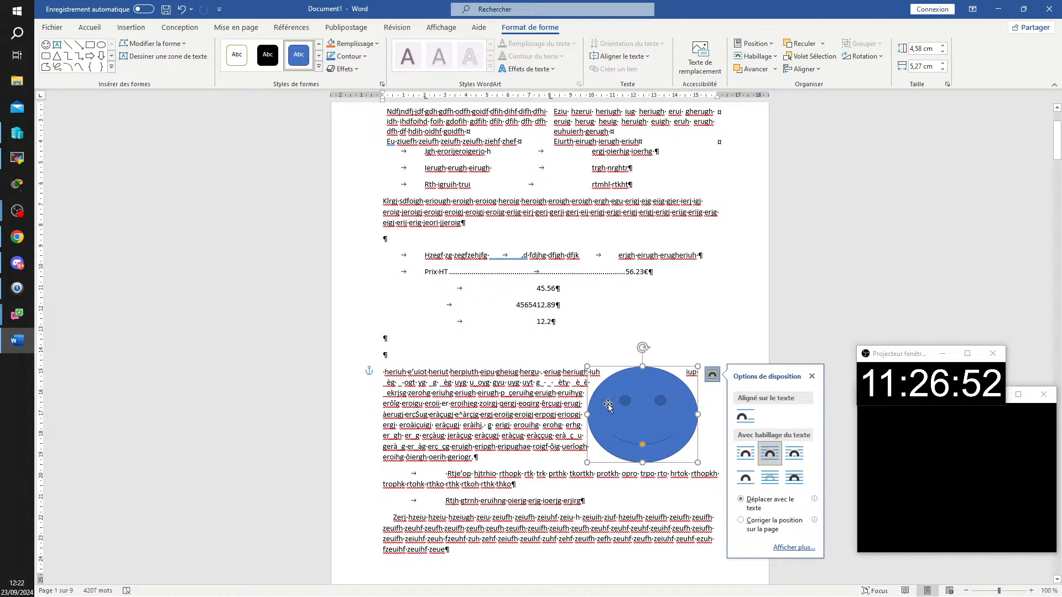
- Recentre the smiley face in the paragraph with square wrapping (Encadré) and resize its height to about 4.7 cm
{"action": "left_click_drag", "start_coordinate": [644, 463], "coordinate": [558, 415]}
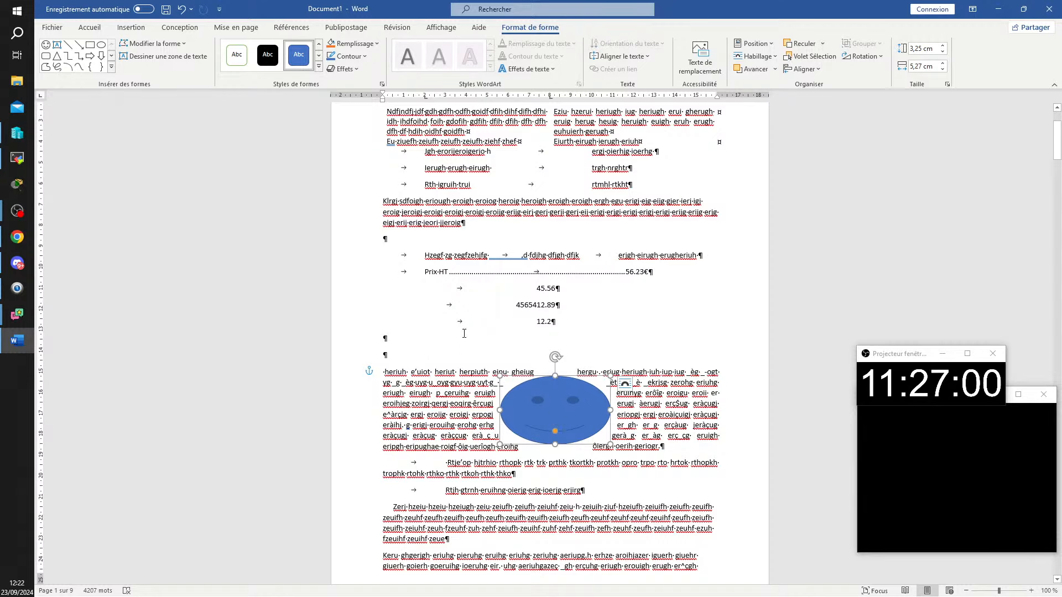
{"action": "left_click", "coordinate": [623, 385]}
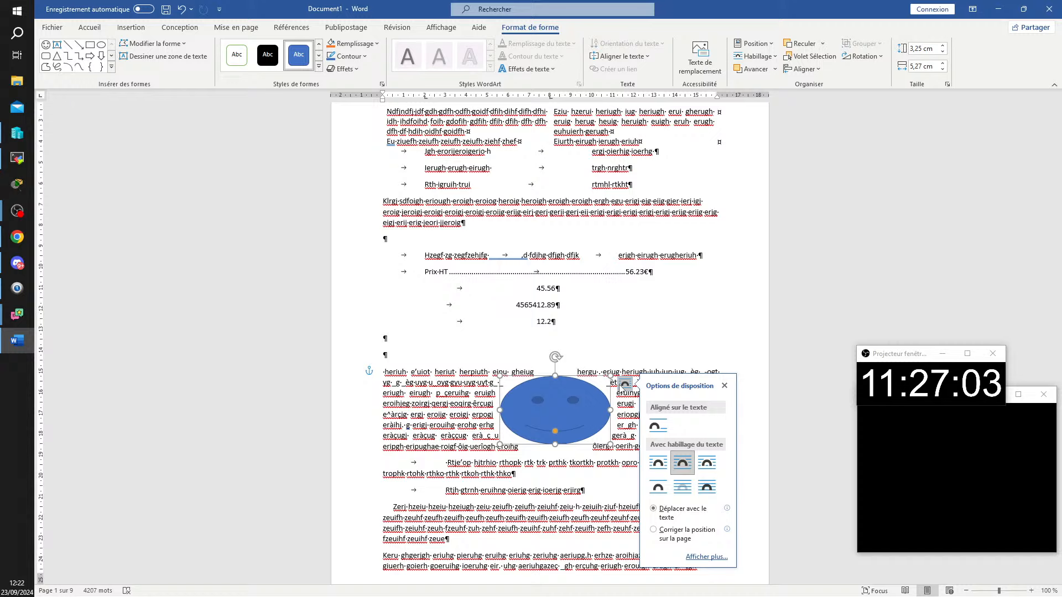
{"action": "left_click", "coordinate": [658, 463]}
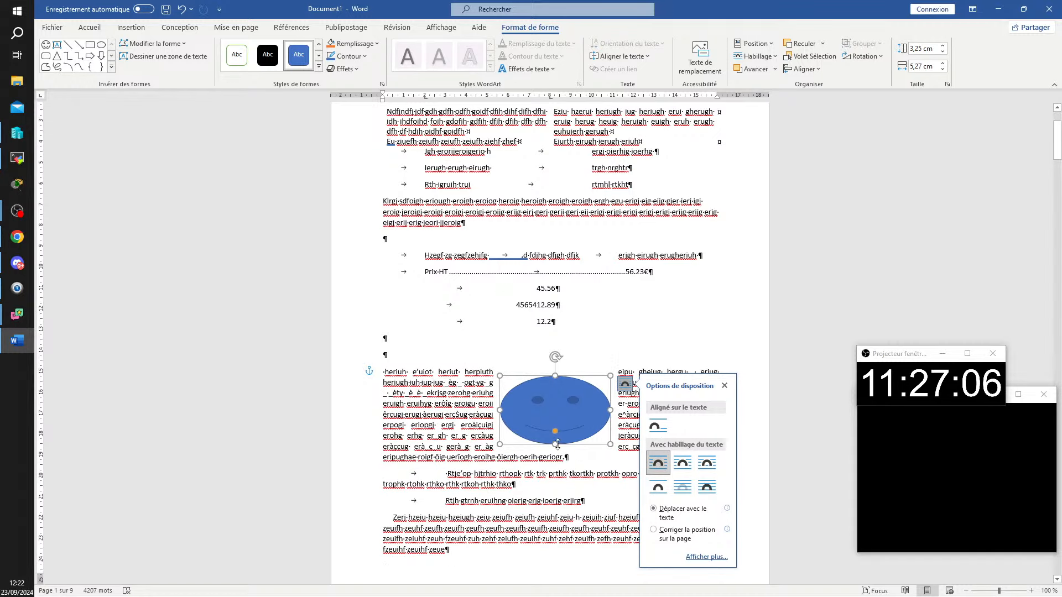
{"action": "left_click_drag", "start_coordinate": [554, 443], "coordinate": [554, 475]}
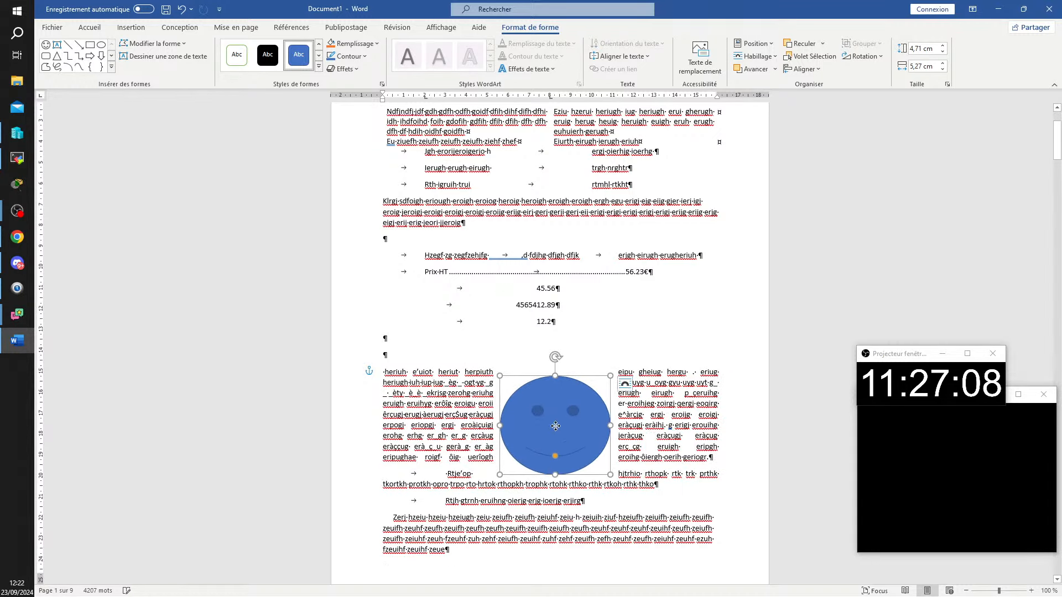
- Move the smiley face toward the paragraph's right side and set its layout to in line with text (Aligné sur le texte)
{"action": "left_click_drag", "start_coordinate": [559, 415], "coordinate": [632, 411]}
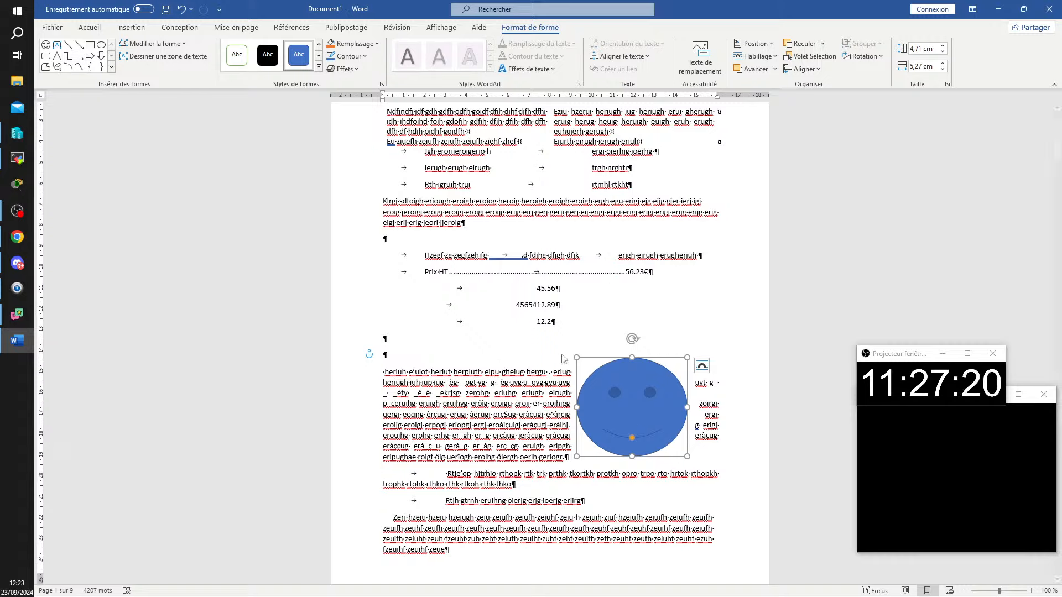
{"action": "left_click", "coordinate": [701, 365]}
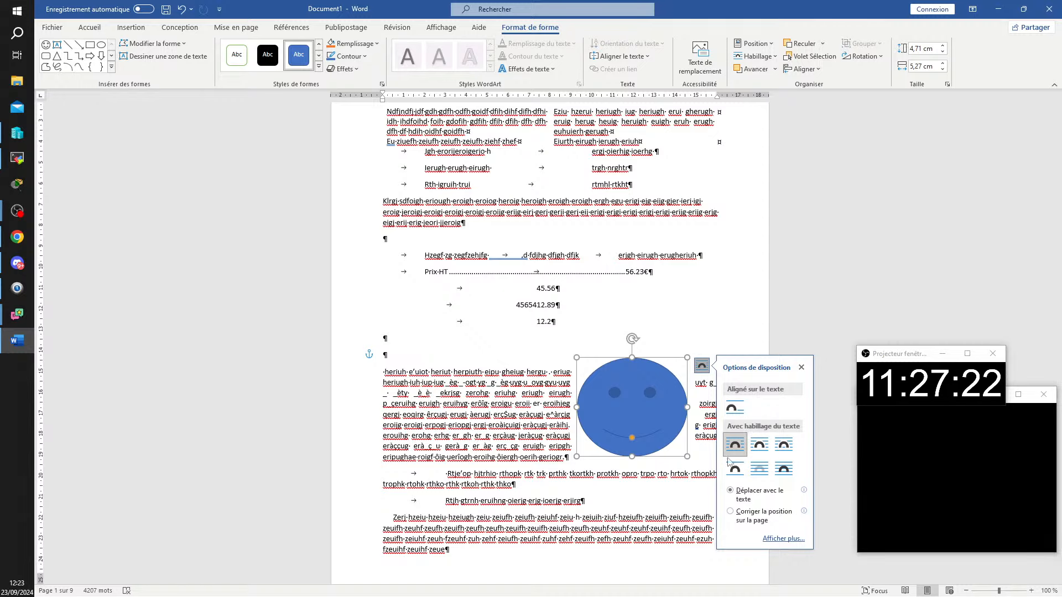
{"action": "left_click", "coordinate": [734, 408]}
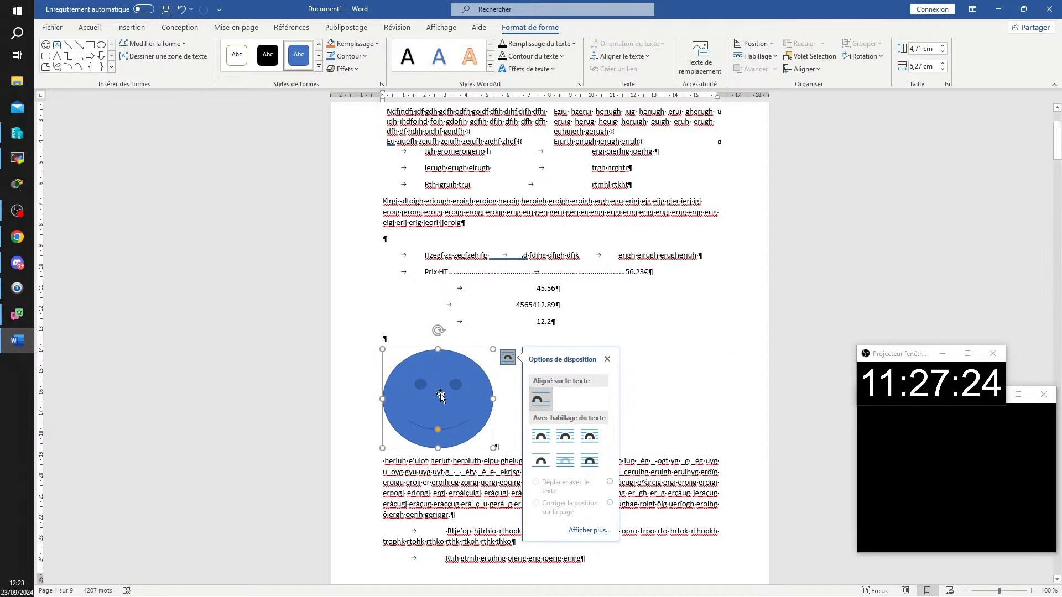
- Try to move the inline smiley face into the "heriuh e'uiot" paragraph, and undo the move
{"action": "left_click_drag", "start_coordinate": [440, 398], "coordinate": [434, 480]}
{"action": "left_click_drag", "start_coordinate": [496, 432], "coordinate": [641, 513]}
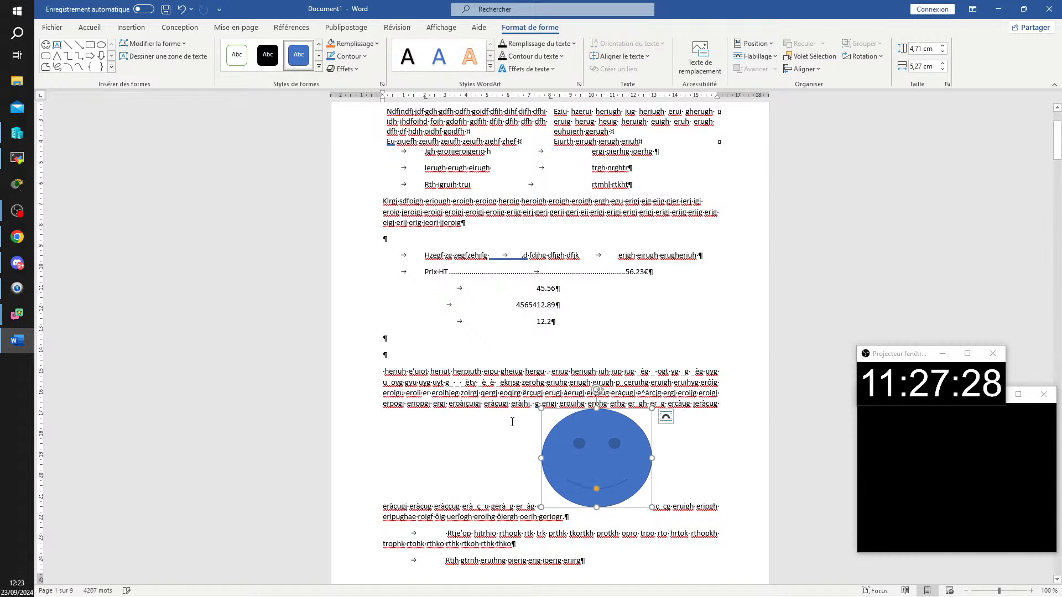
{"action": "key", "text": "ctrl+z"}
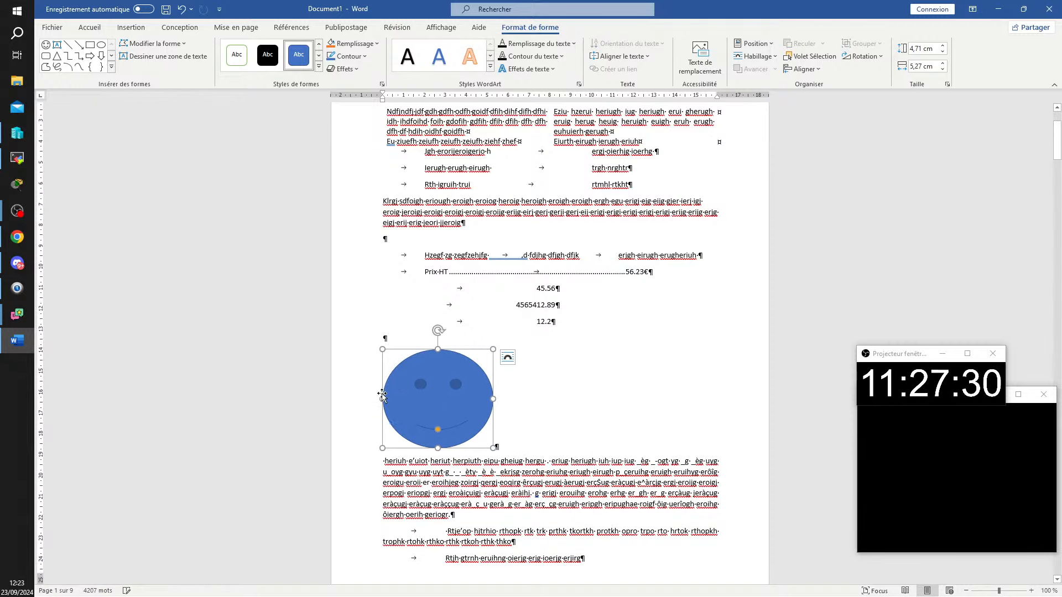
- Give the inline smiley face tight text wrapping and move it up into the second column of the borderless table
{"action": "left_click", "coordinate": [508, 358]}
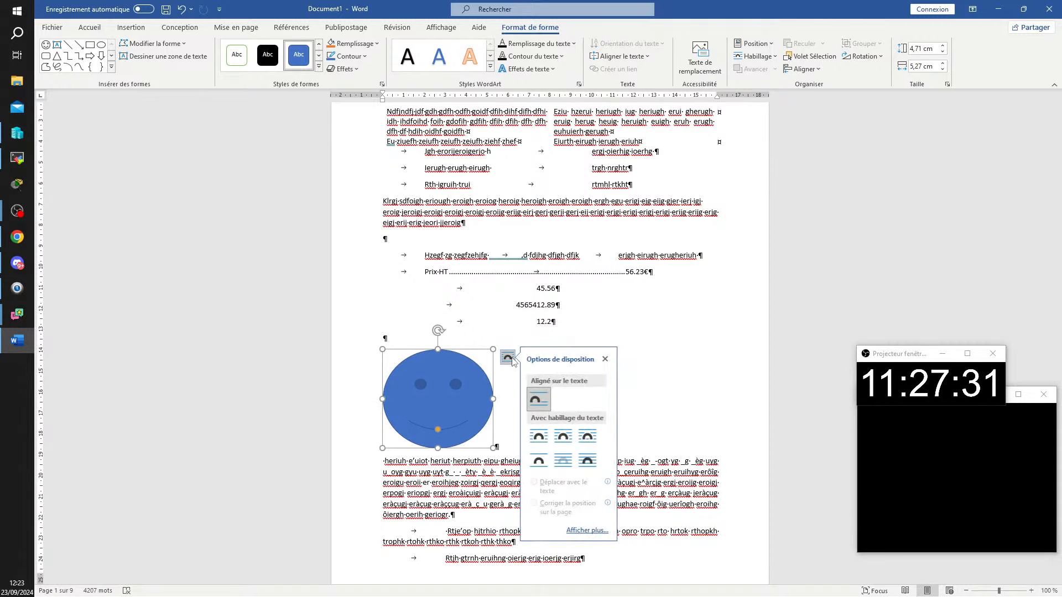
{"action": "left_click", "coordinate": [564, 436]}
{"action": "left_click_drag", "start_coordinate": [429, 400], "coordinate": [573, 202]}
{"action": "scroll", "coordinate": [573, 202], "scroll_direction": "up", "scroll_amount": 2}
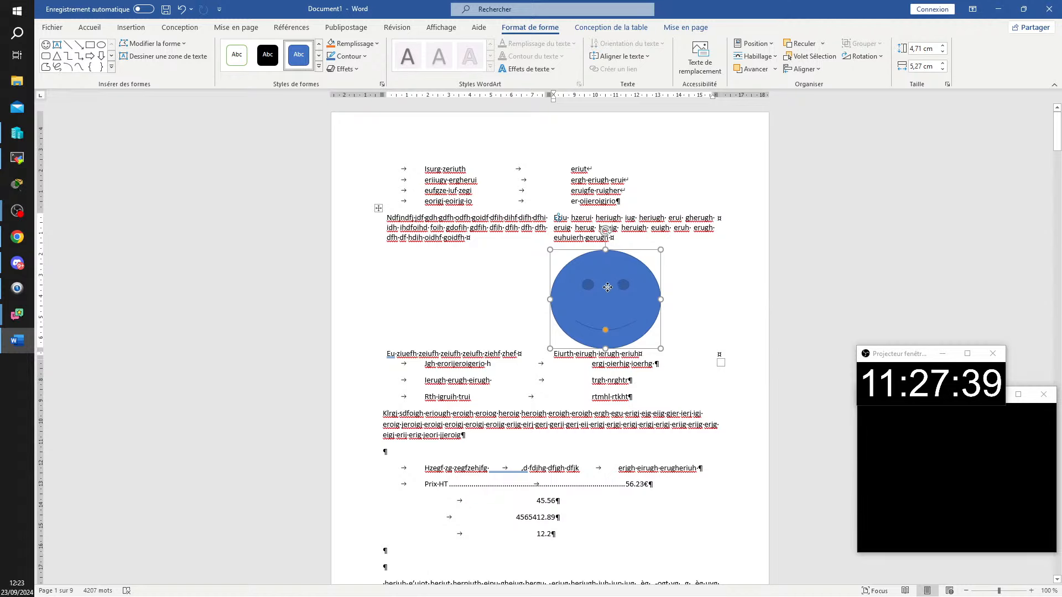
- Reposition the smiley face over the text in the table's second column and open its layout options
{"action": "mouse_move", "coordinate": [607, 287]}
{"action": "left_mouse_down"}
{"action": "mouse_move", "coordinate": [607, 254]}
{"action": "mouse_move", "coordinate": [484, 254]}
{"action": "mouse_move", "coordinate": [562, 197]}
{"action": "mouse_move", "coordinate": [594, 263]}
{"action": "mouse_move", "coordinate": [476, 276]}
{"action": "mouse_move", "coordinate": [643, 283]}
{"action": "mouse_move", "coordinate": [513, 271]}
{"action": "mouse_move", "coordinate": [629, 286]}
{"action": "mouse_move", "coordinate": [556, 274]}
{"action": "mouse_move", "coordinate": [482, 219]}
{"action": "mouse_move", "coordinate": [520, 214]}
{"action": "mouse_move", "coordinate": [584, 285]}
{"action": "mouse_move", "coordinate": [478, 282]}
{"action": "mouse_move", "coordinate": [586, 283]}
{"action": "mouse_move", "coordinate": [474, 271]}
{"action": "mouse_move", "coordinate": [596, 277]}
{"action": "left_mouse_up"}
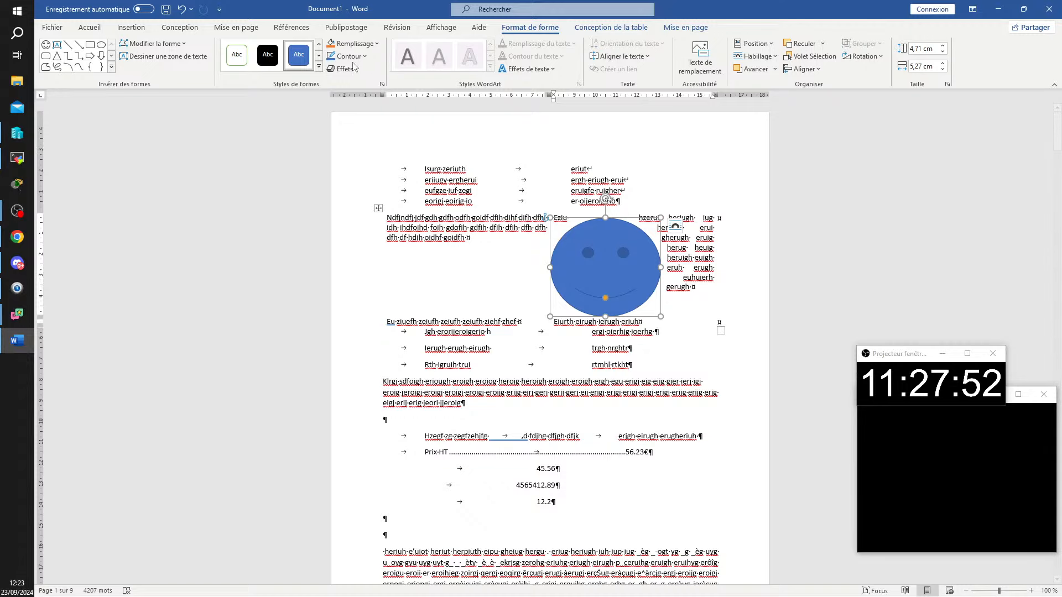
{"action": "left_click_drag", "start_coordinate": [607, 262], "coordinate": [634, 270]}
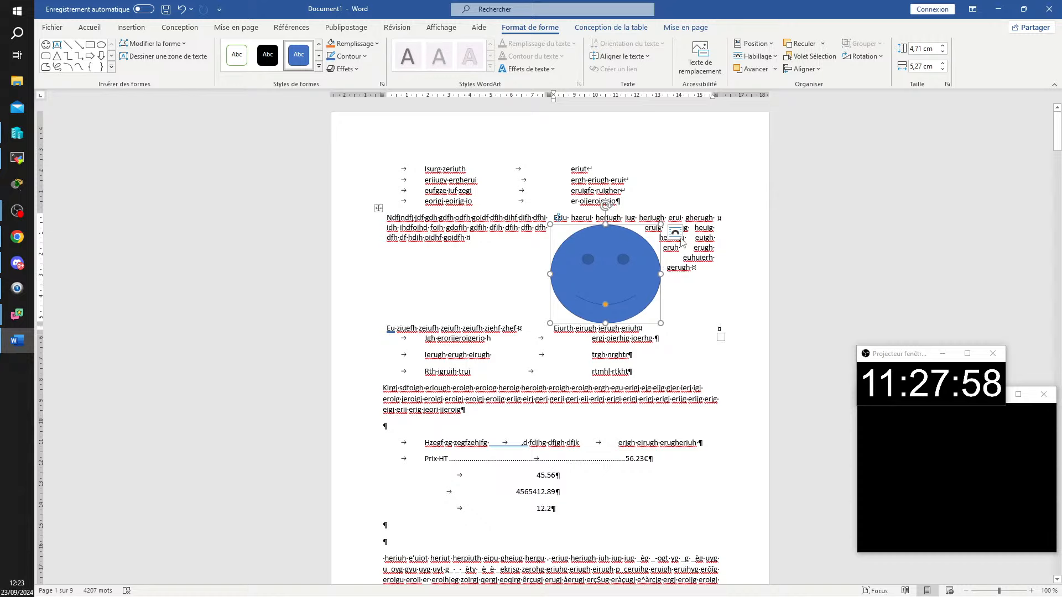
{"action": "left_click", "coordinate": [675, 234]}
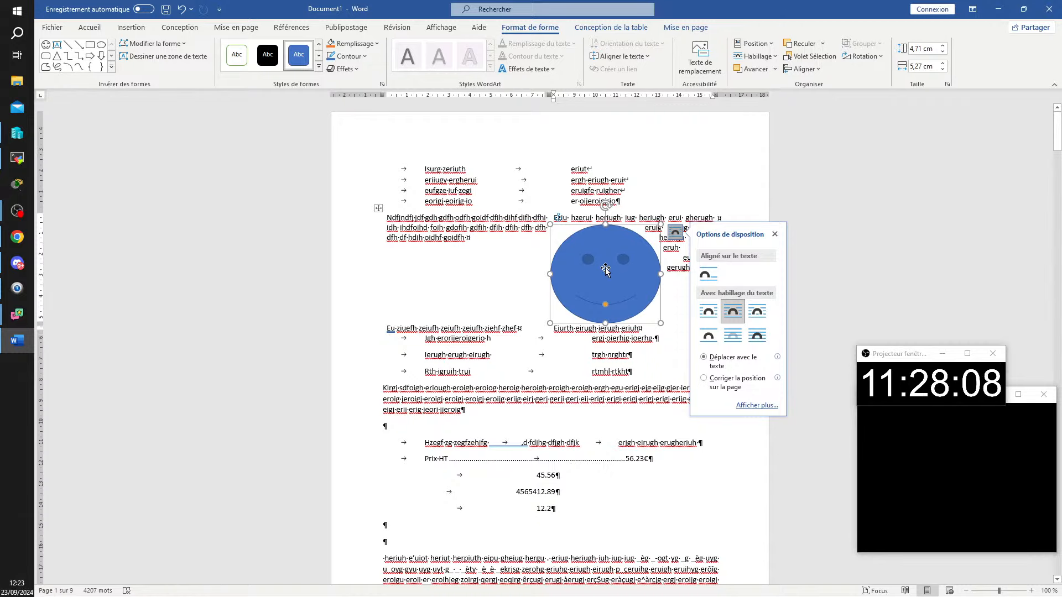
- Move the smiley face out of the table and down into the middle of the "heriuh e'uiot" paragraph
{"action": "left_click_drag", "start_coordinate": [606, 270], "coordinate": [563, 389]}
{"action": "scroll", "coordinate": [563, 389], "scroll_direction": "down", "scroll_amount": 3}
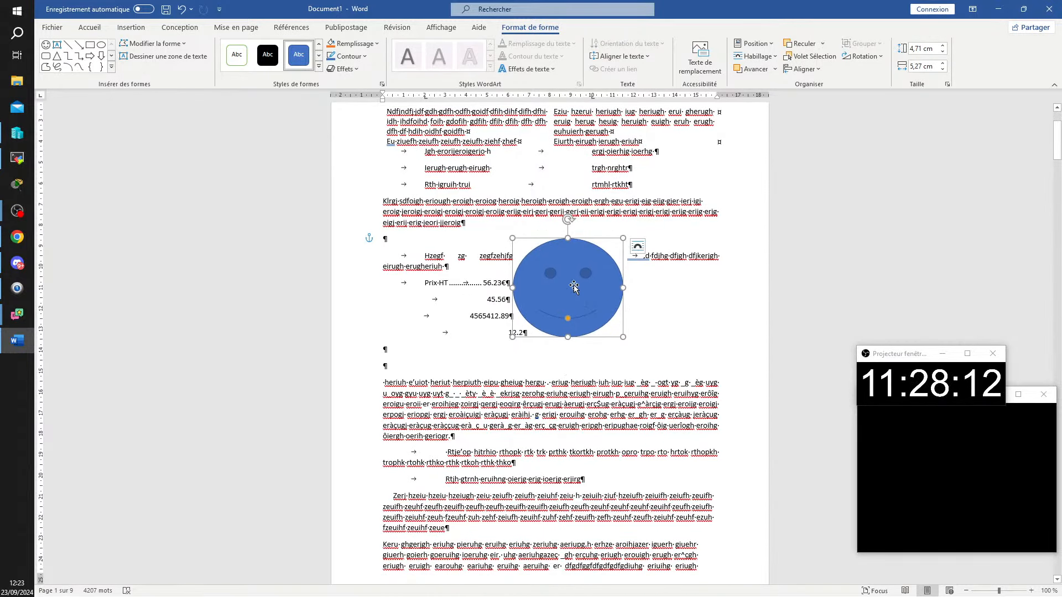
{"action": "left_click_drag", "start_coordinate": [573, 284], "coordinate": [566, 378]}
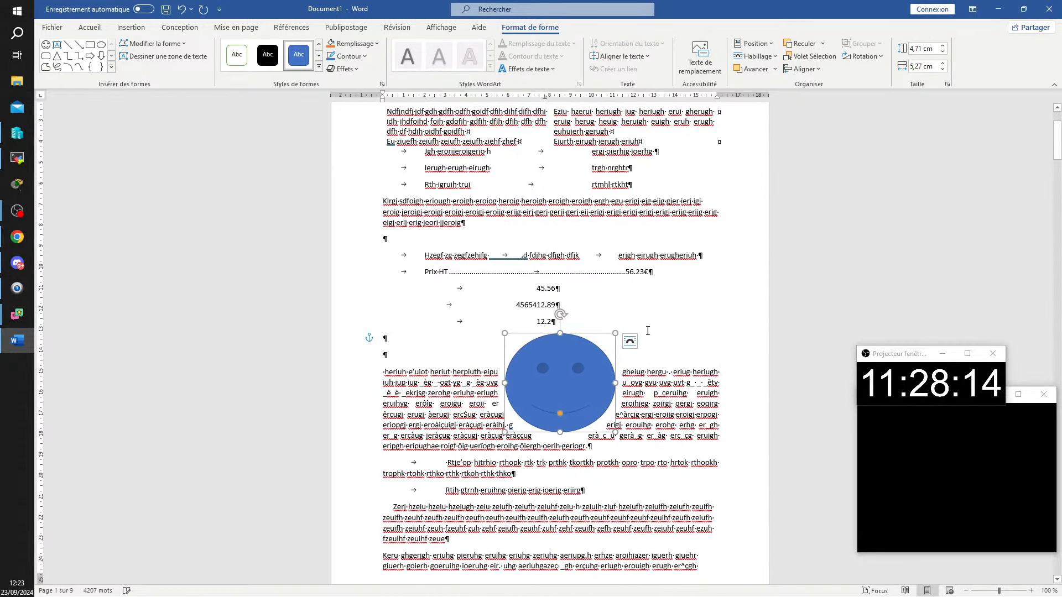
- Move the smiley face to the left half of the "heriuh e'uiot" paragraph and back to its right half
{"action": "scroll", "coordinate": [673, 328], "scroll_direction": "down", "scroll_amount": 9}
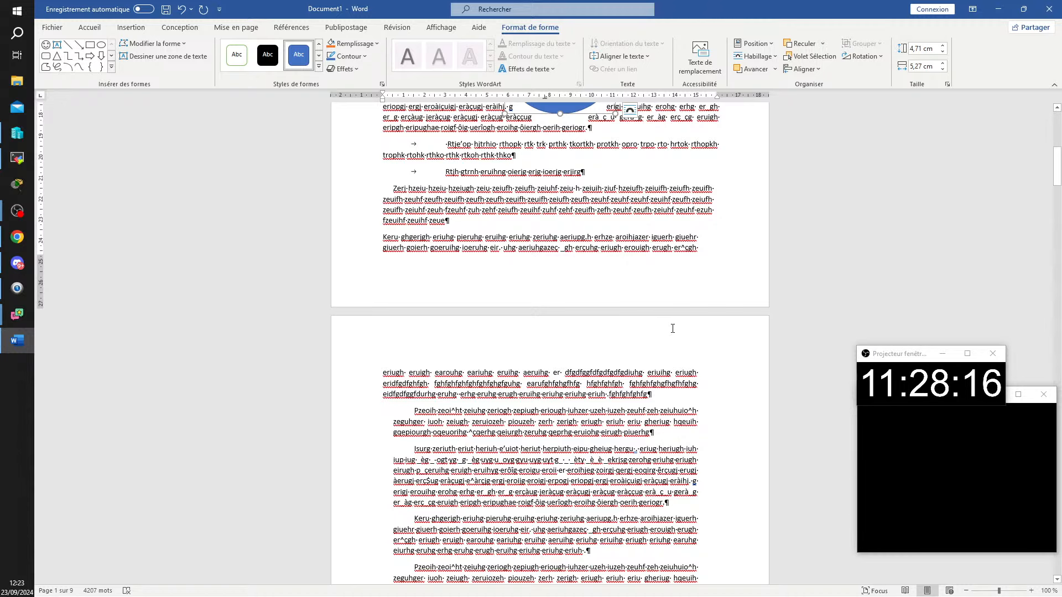
{"action": "scroll", "coordinate": [672, 328], "scroll_direction": "up", "scroll_amount": 5}
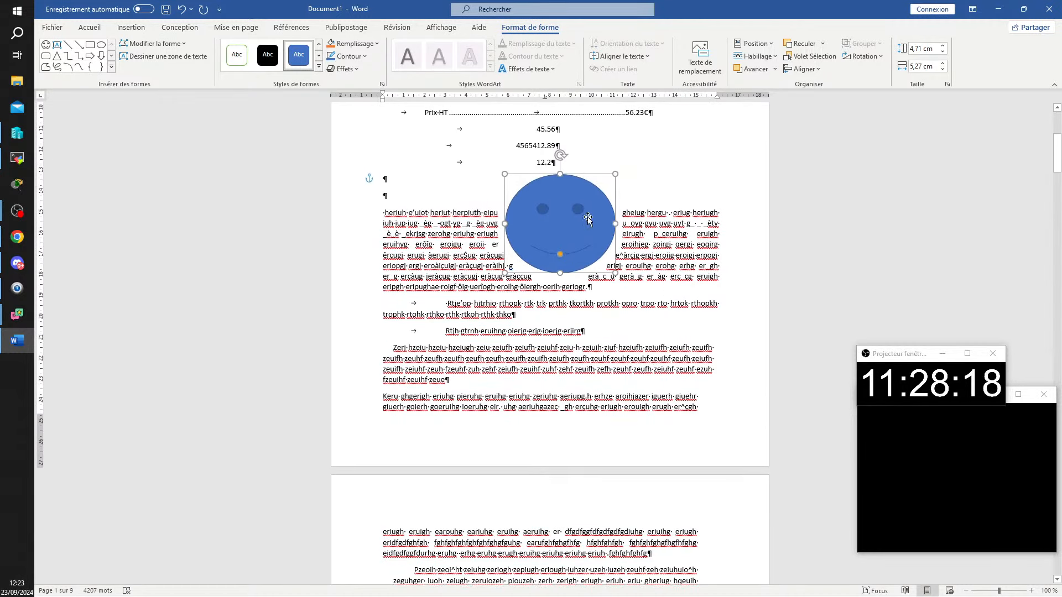
{"action": "left_click_drag", "start_coordinate": [550, 220], "coordinate": [478, 247]}
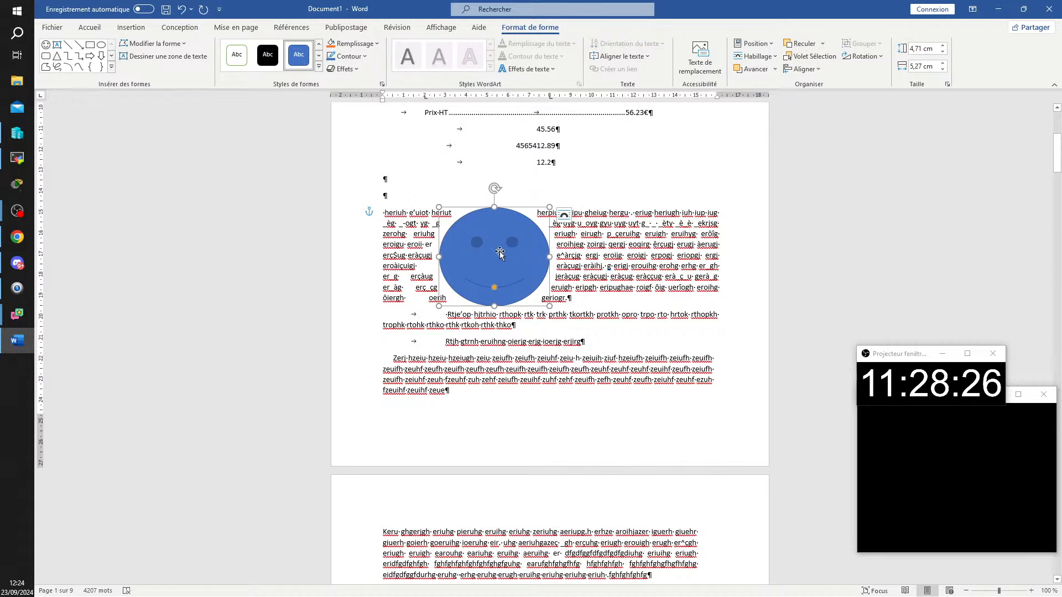
{"action": "left_click_drag", "start_coordinate": [499, 251], "coordinate": [599, 260]}
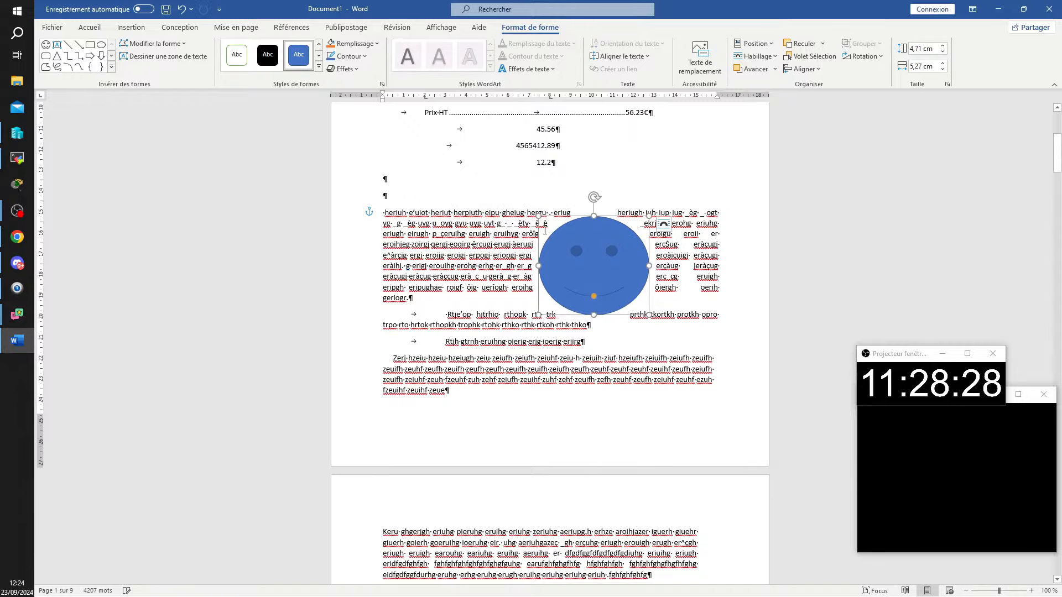
- Resize the smiley face from its upper-left corner to about 5.1 cm high and 4.8 cm wide
{"action": "mouse_move", "coordinate": [538, 215]}
{"action": "left_mouse_down"}
{"action": "mouse_move", "coordinate": [574, 192]}
{"action": "mouse_move", "coordinate": [491, 194]}
{"action": "mouse_move", "coordinate": [540, 222]}
{"action": "mouse_move", "coordinate": [565, 192]}
{"action": "mouse_move", "coordinate": [514, 187]}
{"action": "mouse_move", "coordinate": [526, 171]}
{"action": "mouse_move", "coordinate": [564, 174]}
{"action": "mouse_move", "coordinate": [559, 205]}
{"action": "mouse_move", "coordinate": [569, 192]}
{"action": "mouse_move", "coordinate": [530, 192]}
{"action": "mouse_move", "coordinate": [485, 161]}
{"action": "mouse_move", "coordinate": [568, 227]}
{"action": "mouse_move", "coordinate": [552, 218]}
{"action": "left_mouse_up"}
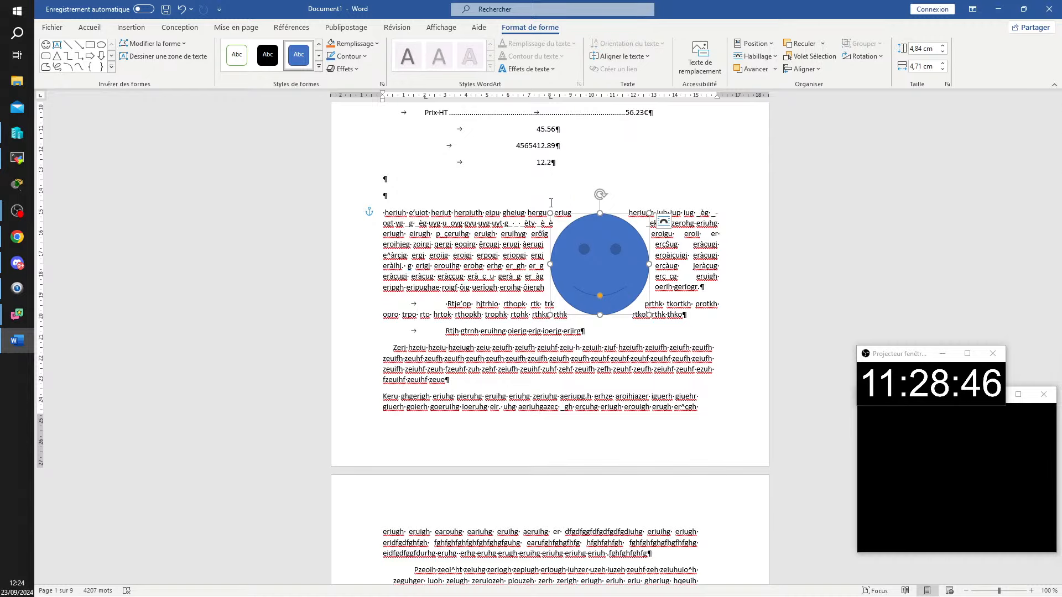
{"action": "mouse_move", "coordinate": [549, 213]}
{"action": "left_mouse_down"}
{"action": "mouse_move", "coordinate": [484, 171]}
{"action": "mouse_move", "coordinate": [553, 221]}
{"action": "mouse_move", "coordinate": [620, 304]}
{"action": "mouse_move", "coordinate": [544, 228]}
{"action": "left_mouse_up"}
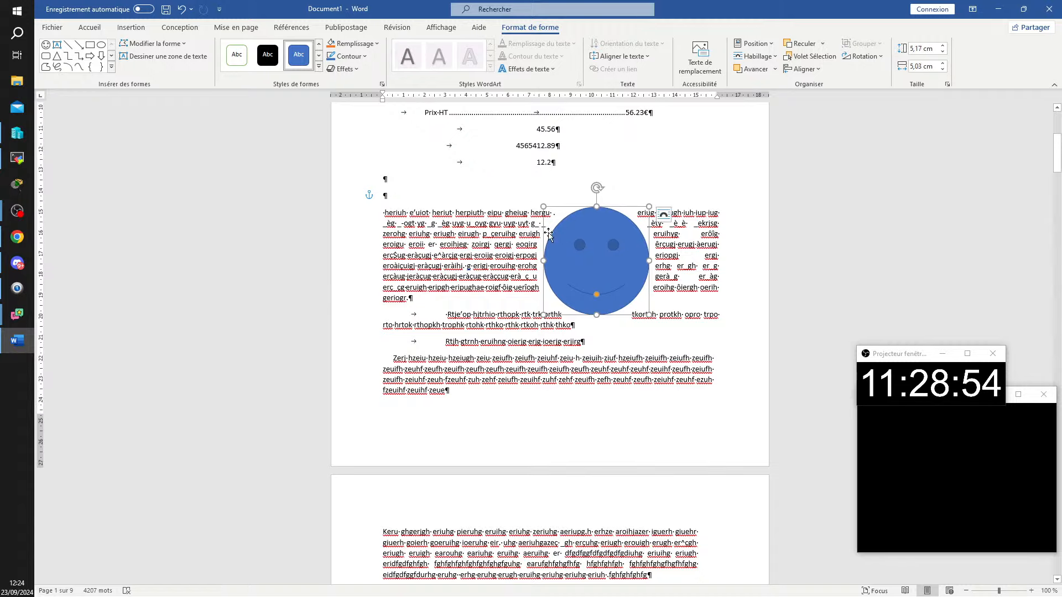
{"action": "mouse_move", "coordinate": [543, 205]}
{"action": "left_mouse_down"}
{"action": "mouse_move", "coordinate": [506, 260]}
{"action": "mouse_move", "coordinate": [581, 208]}
{"action": "mouse_move", "coordinate": [517, 218]}
{"action": "mouse_move", "coordinate": [579, 231]}
{"action": "mouse_move", "coordinate": [526, 209]}
{"action": "mouse_move", "coordinate": [546, 207]}
{"action": "left_mouse_up"}
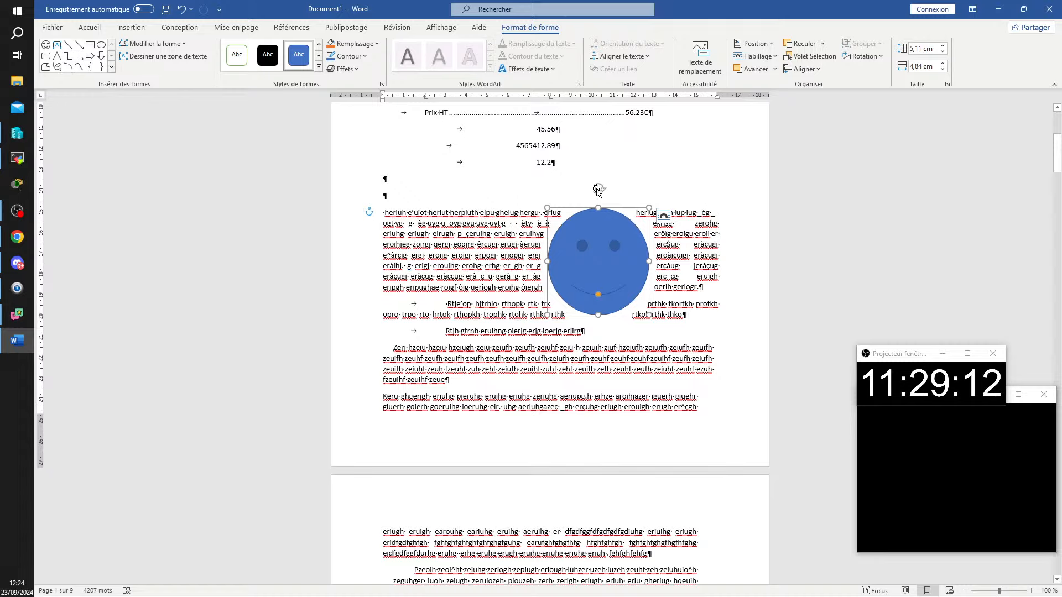
- Flatten the smiley face's mouth to a nearly straight line and tilt the face slightly counterclockwise
{"action": "left_click_drag", "start_coordinate": [598, 188], "coordinate": [623, 192]}
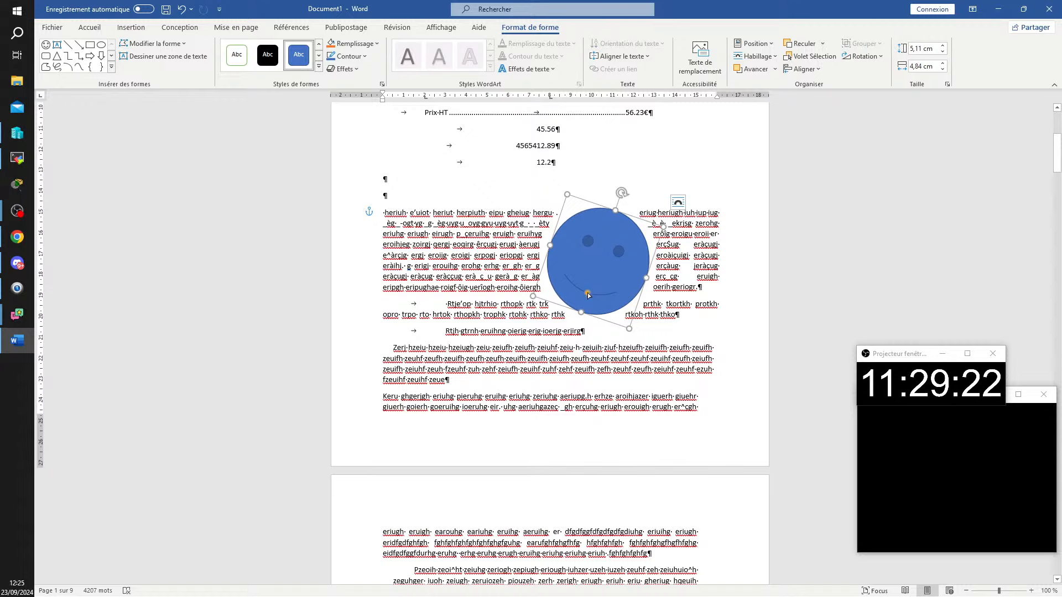
{"action": "left_click_drag", "start_coordinate": [587, 293], "coordinate": [607, 258]}
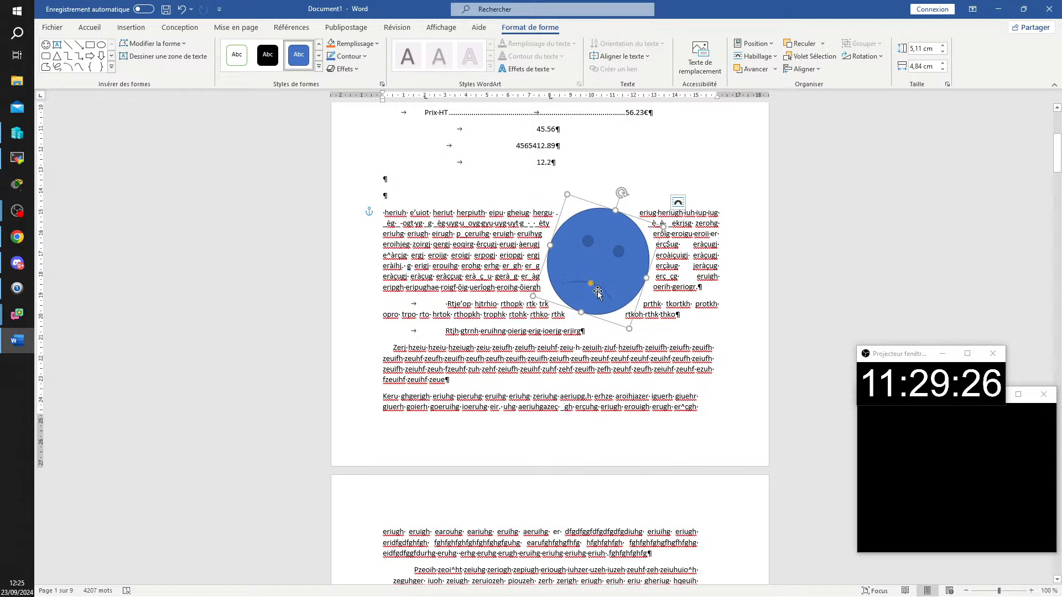
{"action": "left_click_drag", "start_coordinate": [589, 286], "coordinate": [588, 291]}
{"action": "left_click", "coordinate": [672, 174]}
{"action": "left_click", "coordinate": [611, 246]}
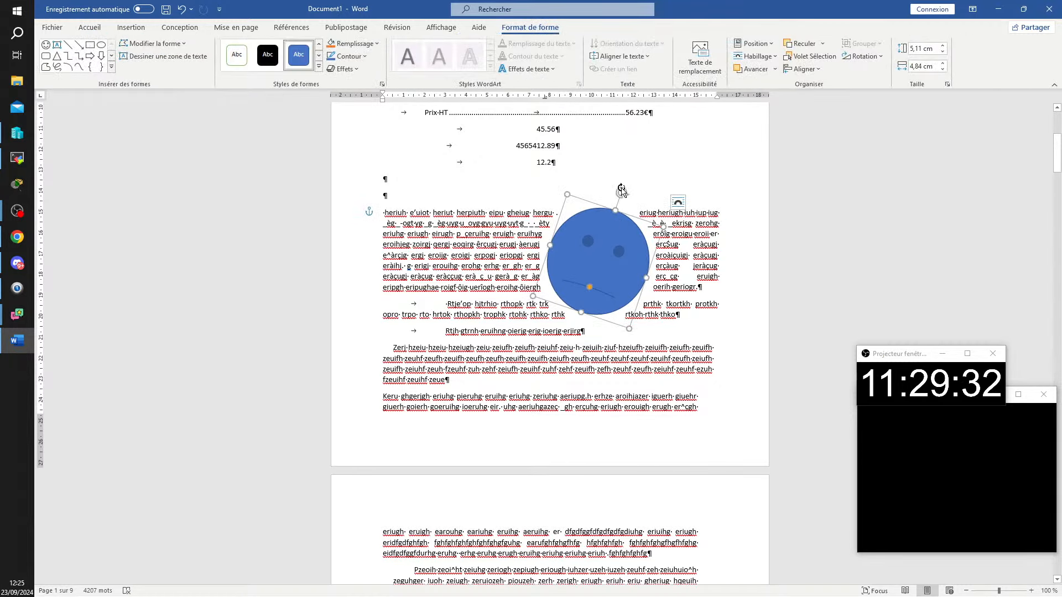
{"action": "left_click_drag", "start_coordinate": [618, 193], "coordinate": [582, 191]}
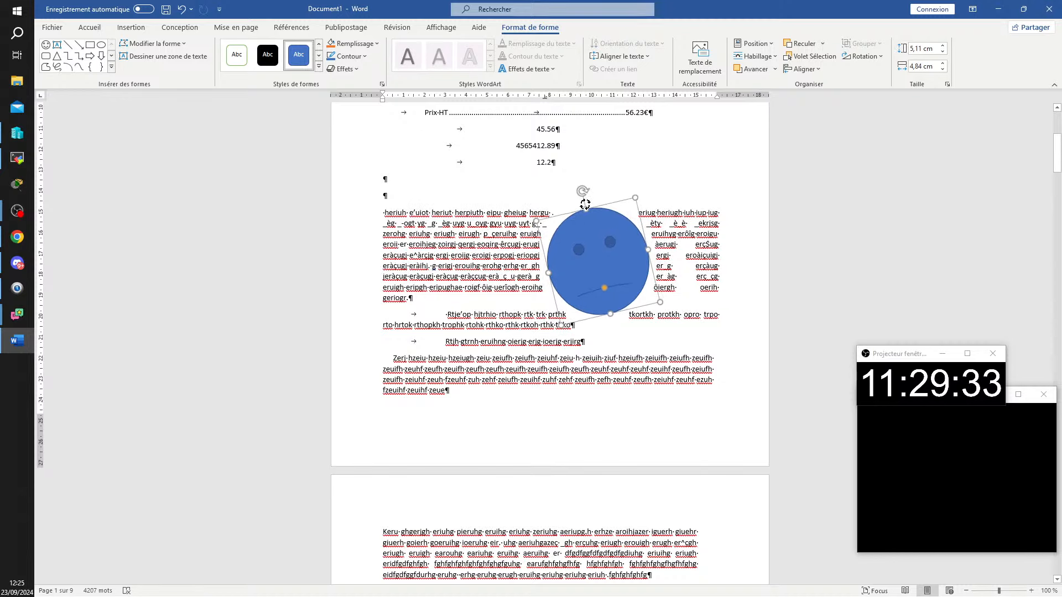
{"action": "left_click", "coordinate": [655, 358]}
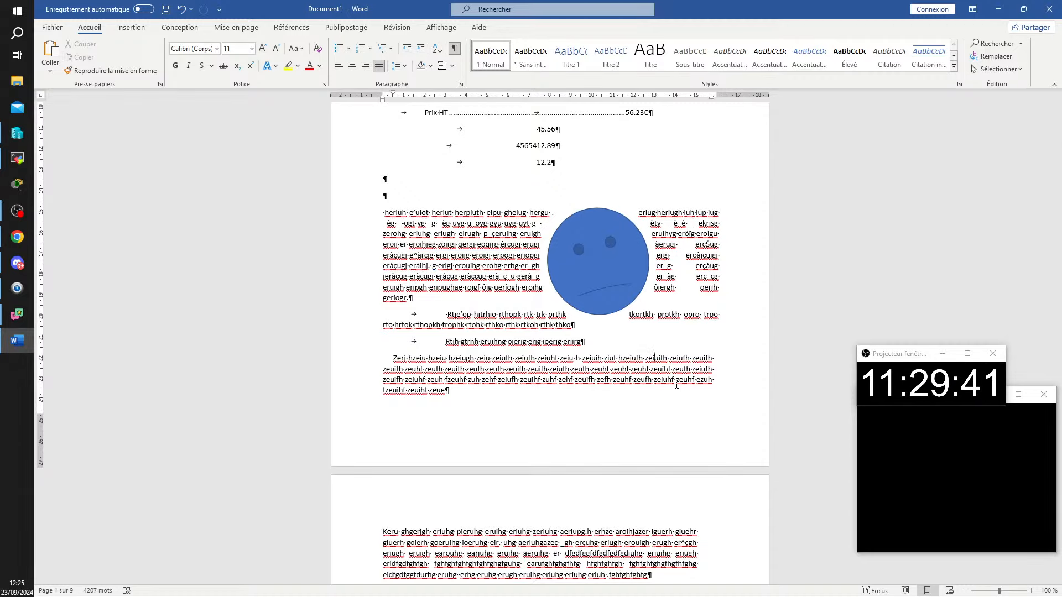
- Fill the smiley face with a light orange theme colour
{"action": "left_click", "coordinate": [594, 277]}
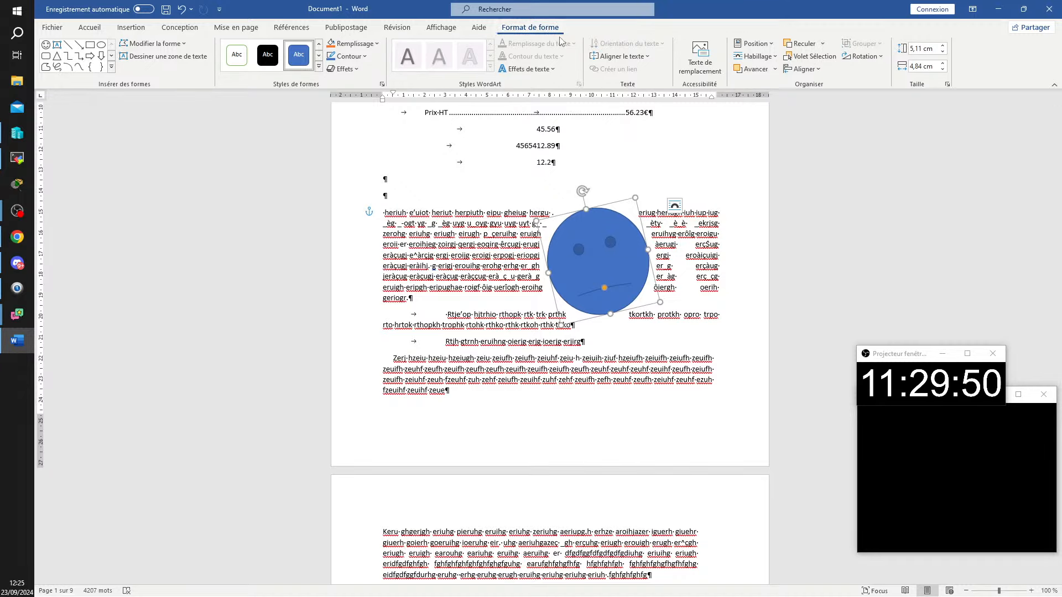
{"action": "left_click", "coordinate": [374, 44]}
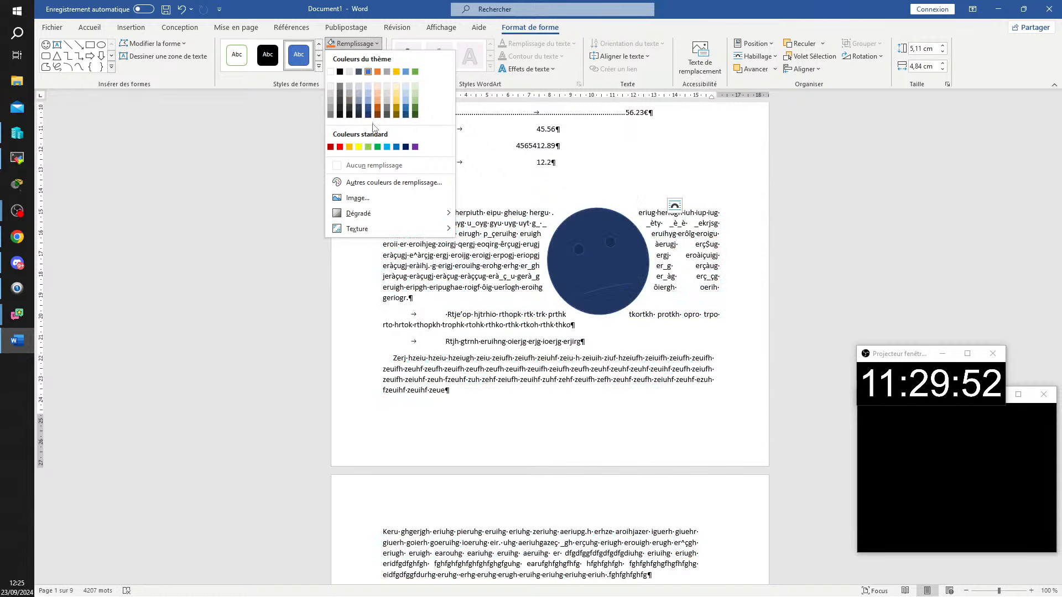
{"action": "left_click", "coordinate": [376, 92]}
{"action": "left_click", "coordinate": [688, 159]}
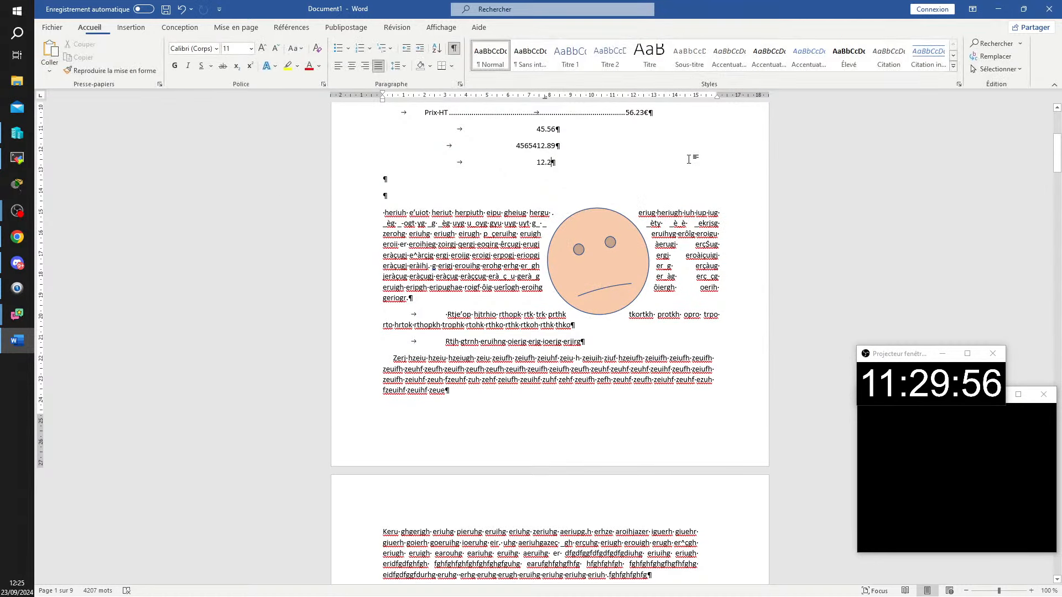
- Change the smiley face's fill to the gold theme colour and curve its mouth back into a smile
{"action": "left_click", "coordinate": [565, 233]}
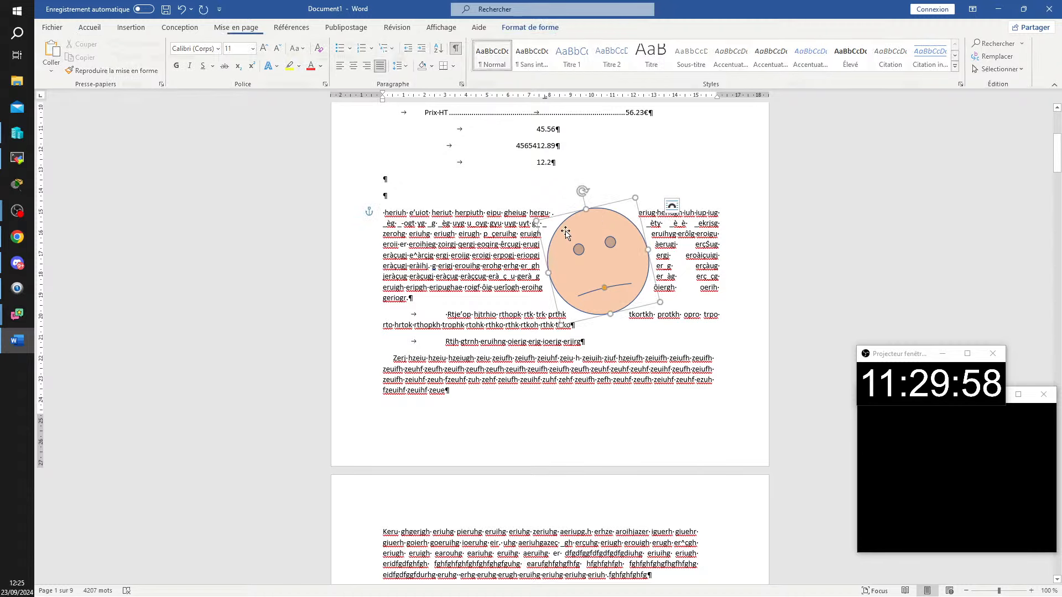
{"action": "left_click", "coordinate": [353, 43]}
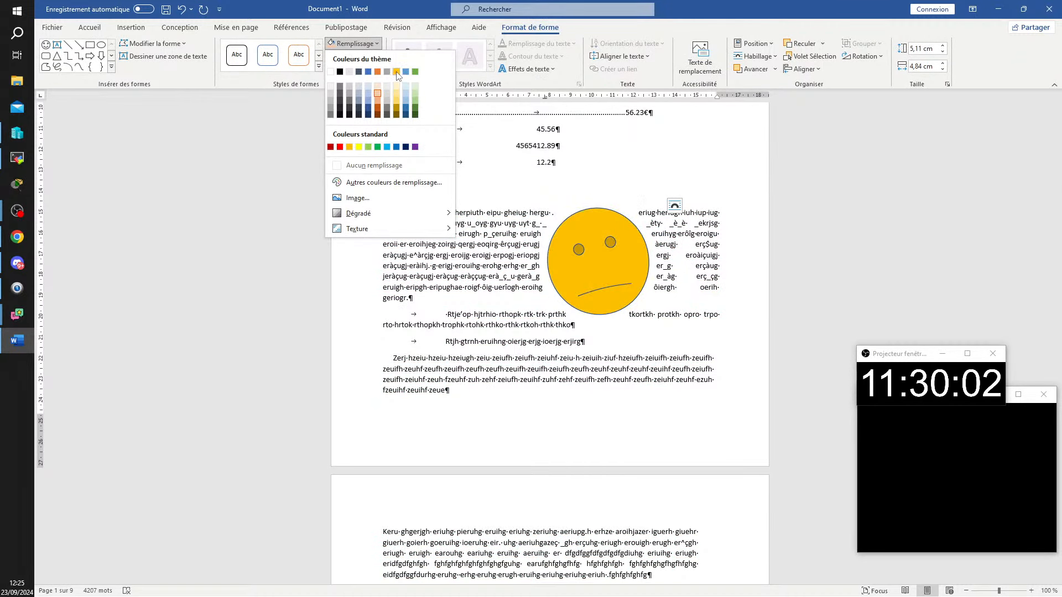
{"action": "left_click", "coordinate": [397, 72]}
{"action": "left_click_drag", "start_coordinate": [608, 293], "coordinate": [613, 309]}
{"action": "left_click", "coordinate": [717, 157]}
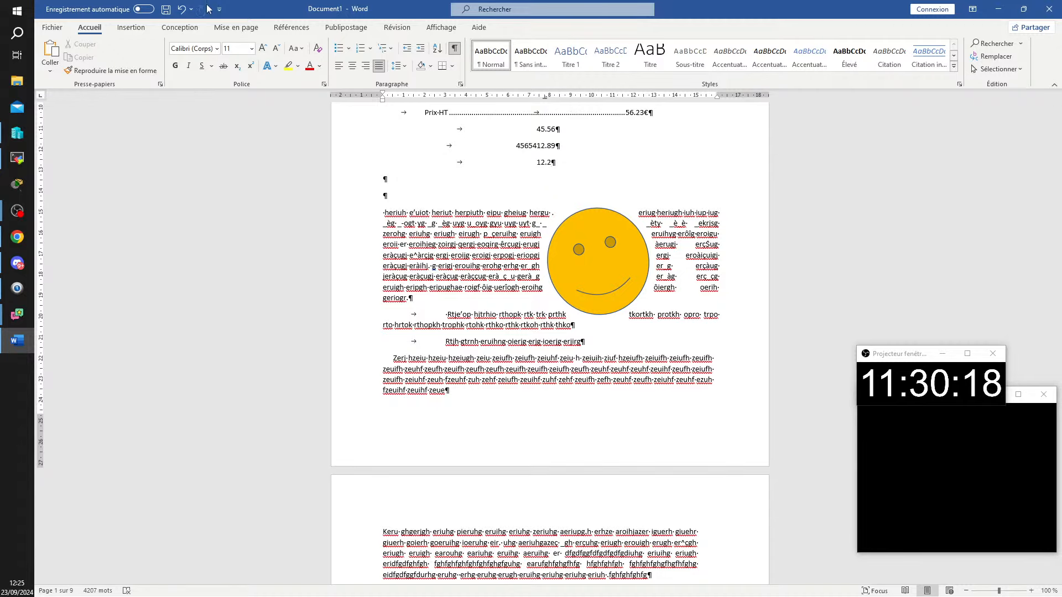
- Insert a simple text box (Zone de texte simple) and replace its placeholder with filler text starting "Sdj seuifh zeufh zeufh zeiufh"
{"action": "left_click", "coordinate": [131, 30]}
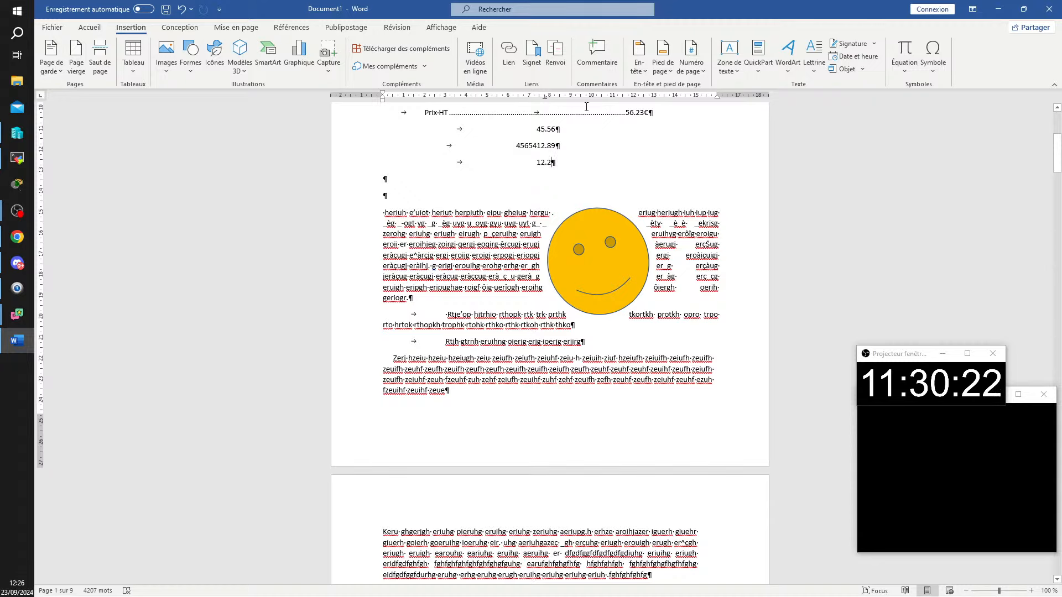
{"action": "left_click", "coordinate": [736, 71]}
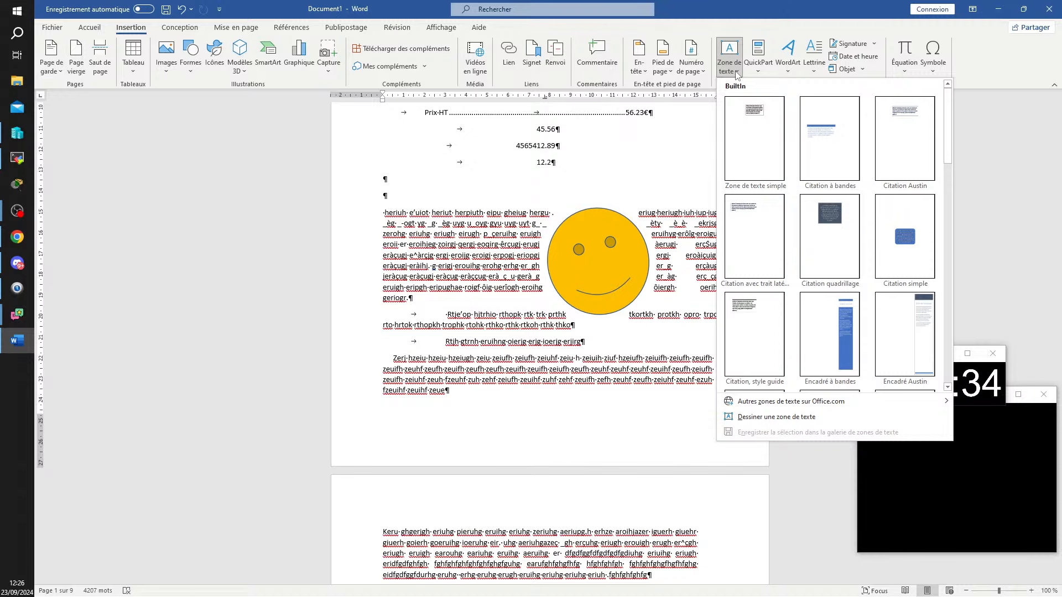
{"action": "left_click", "coordinate": [757, 144]}
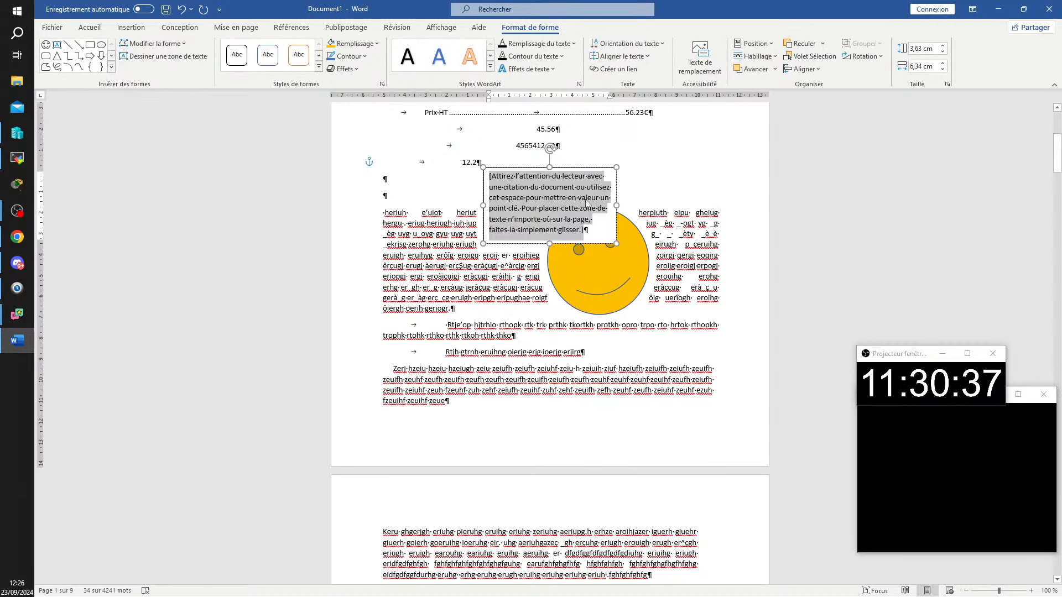
{"action": "type", "text": "Sdj seuifh zeufh zeufh zeuifh "}
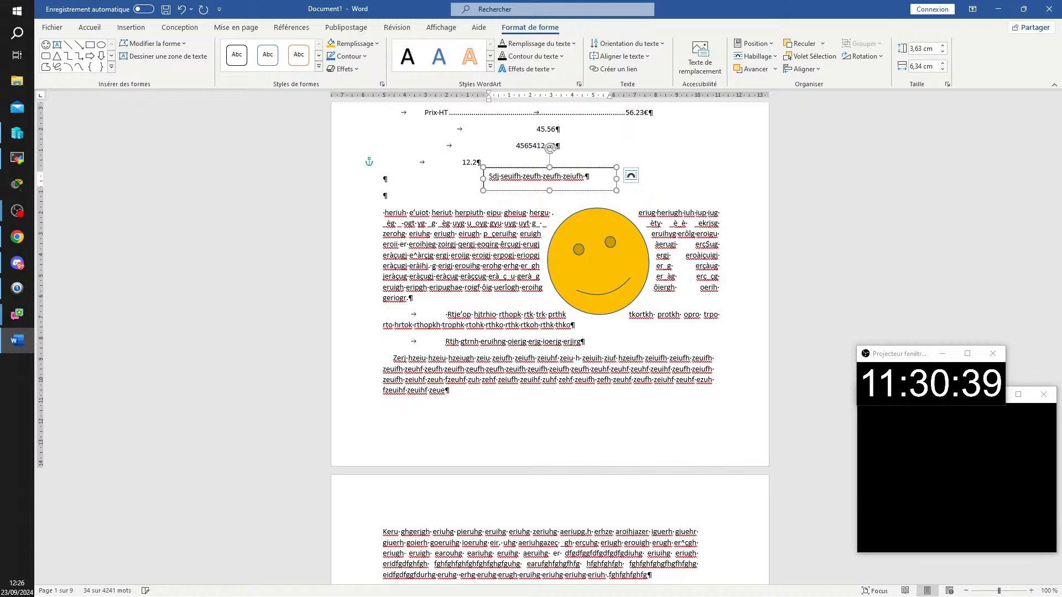
{"action": "type", "text": "ze"}
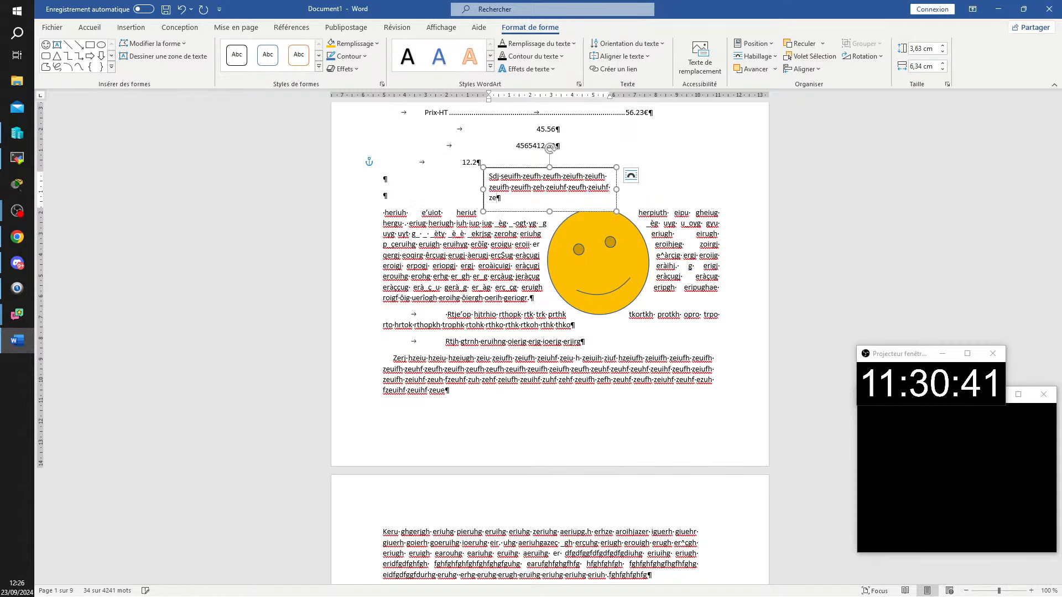
{"action": "type", "text": "uifh zeuifh zeuifh zeh zeiuhf zeufh zeiuhf zehf zeuhf zeiufh zeufh zuehf iuzeh fuizehf zue"}
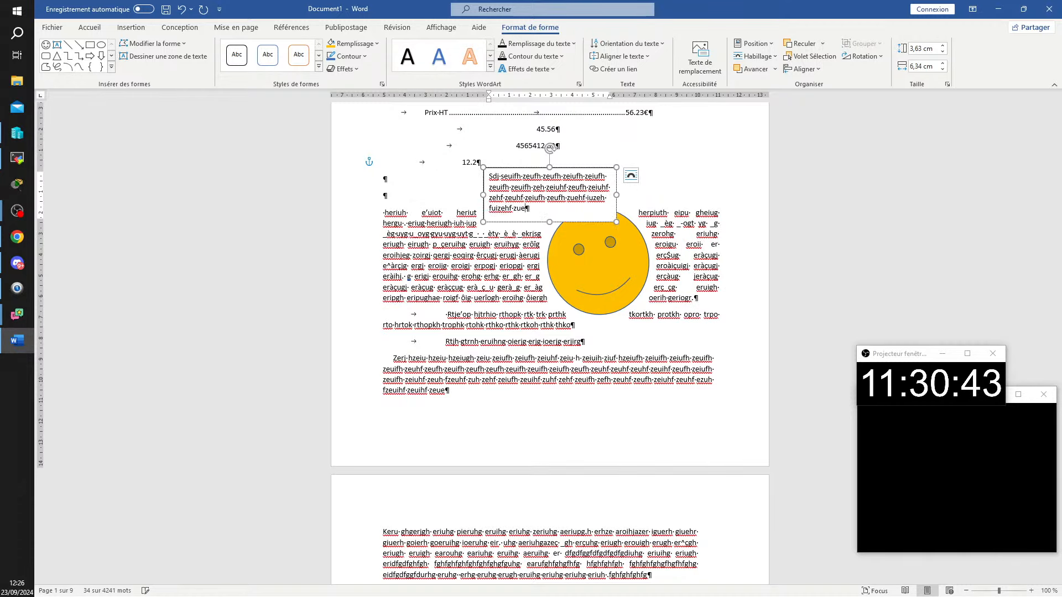
{"action": "type", "text": "hf zeuih fzeuih zuefh zeuf hzeiufhzeu"}
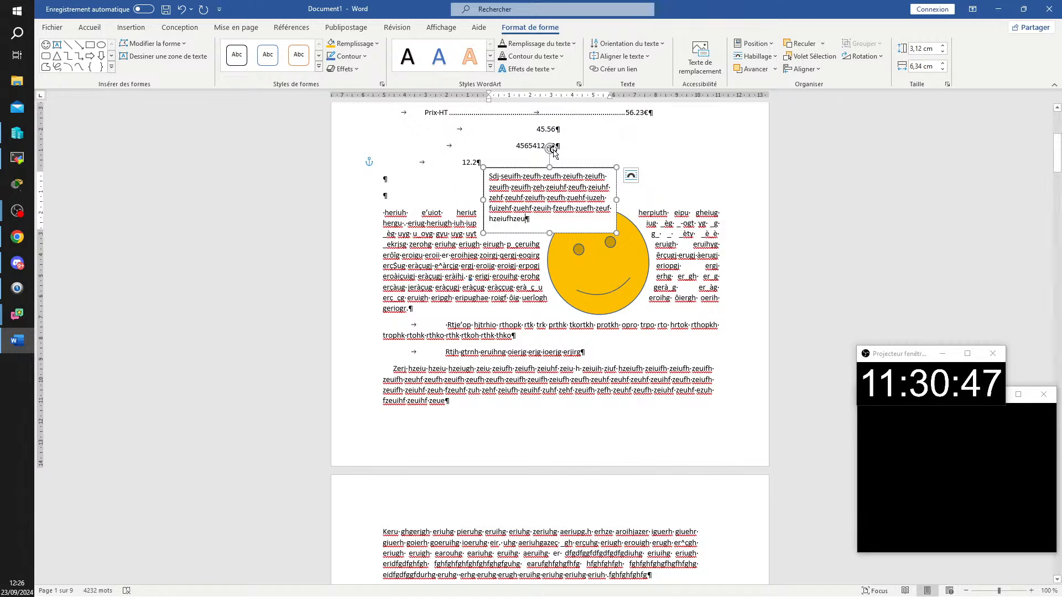
- Rotate the text box slightly counterclockwise and set its text wrapping to tight
{"action": "mouse_move", "coordinate": [553, 150]}
{"action": "left_mouse_down"}
{"action": "mouse_move", "coordinate": [600, 164]}
{"action": "mouse_move", "coordinate": [542, 148]}
{"action": "left_mouse_up"}
{"action": "left_click", "coordinate": [638, 164]}
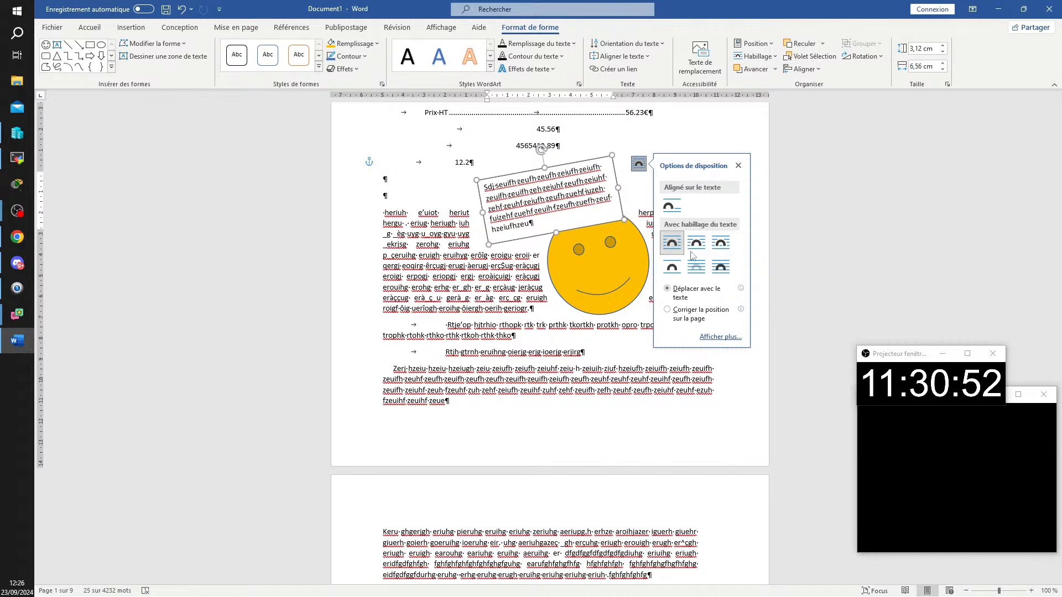
{"action": "left_click", "coordinate": [695, 245]}
- Move the tilted text box from above the smiley face into the "Keru ghgerjgh" paragraph on page 2, trying spots beside the "Zerj hzeiu" paragraph on the way
{"action": "left_click_drag", "start_coordinate": [500, 217], "coordinate": [516, 219]}
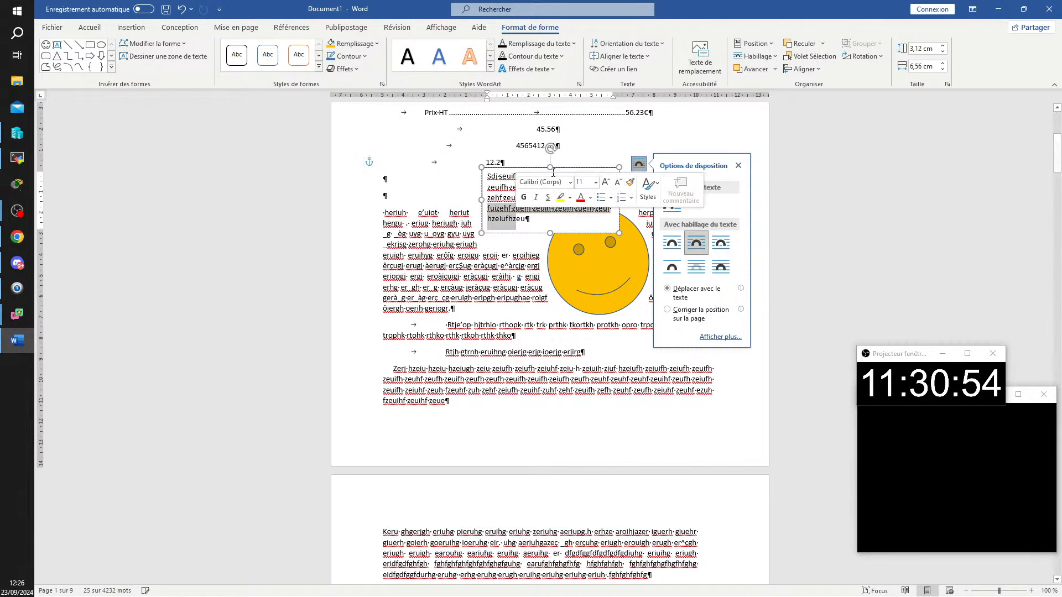
{"action": "left_click_drag", "start_coordinate": [510, 168], "coordinate": [638, 350]}
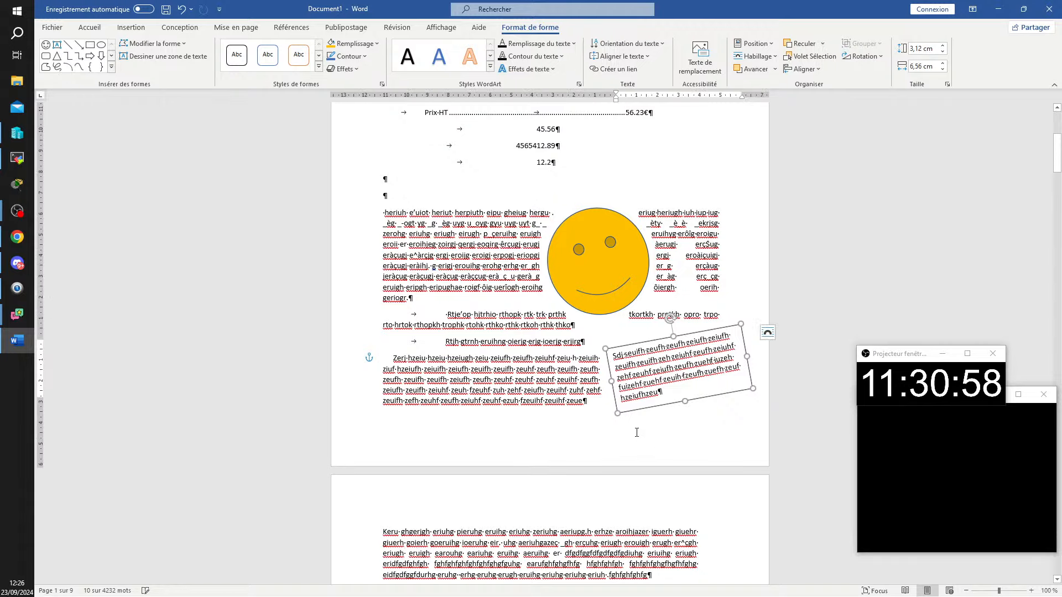
{"action": "scroll", "coordinate": [636, 432], "scroll_direction": "down", "scroll_amount": 4}
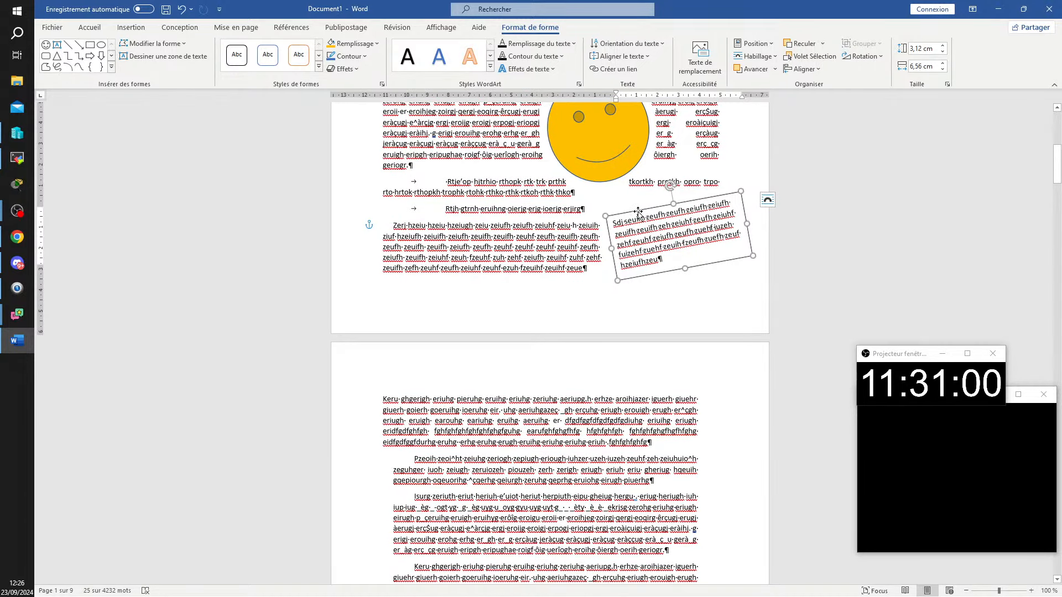
{"action": "left_click_drag", "start_coordinate": [638, 213], "coordinate": [591, 213]}
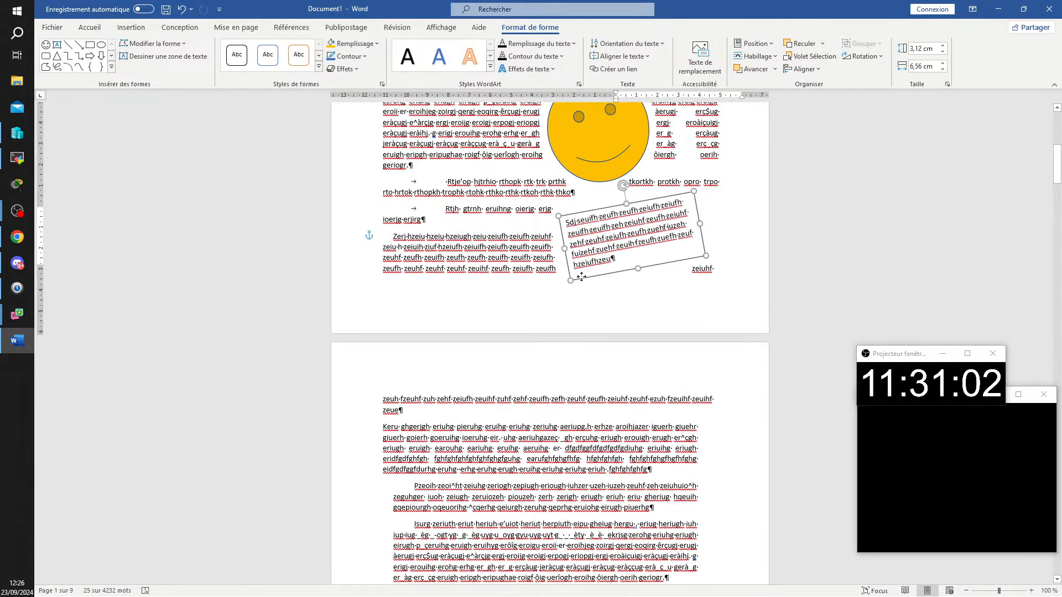
{"action": "left_click_drag", "start_coordinate": [581, 277], "coordinate": [574, 431]}
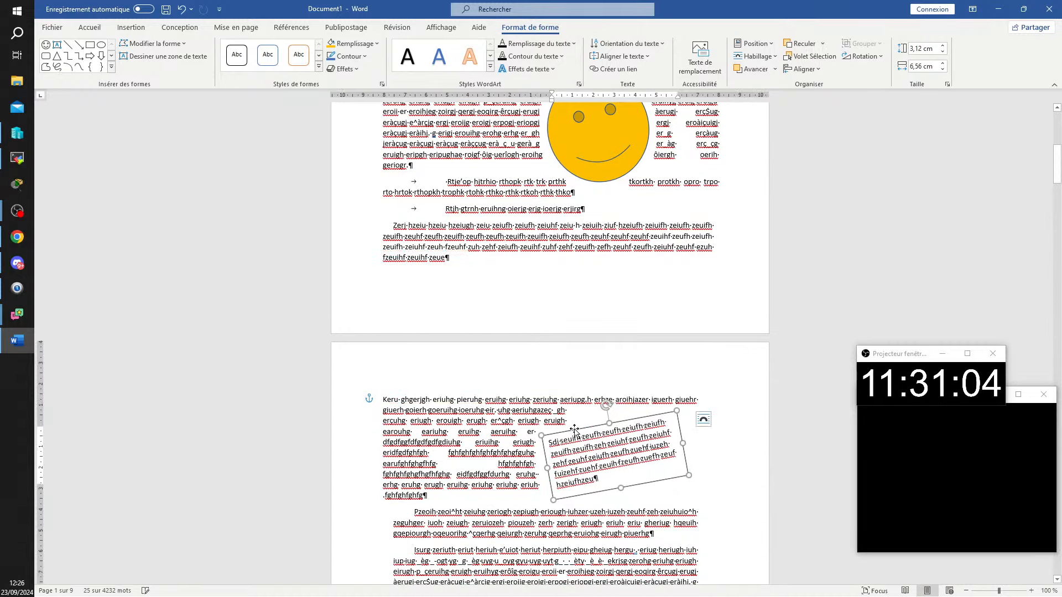
{"action": "scroll", "coordinate": [574, 430], "scroll_direction": "down", "scroll_amount": 6}
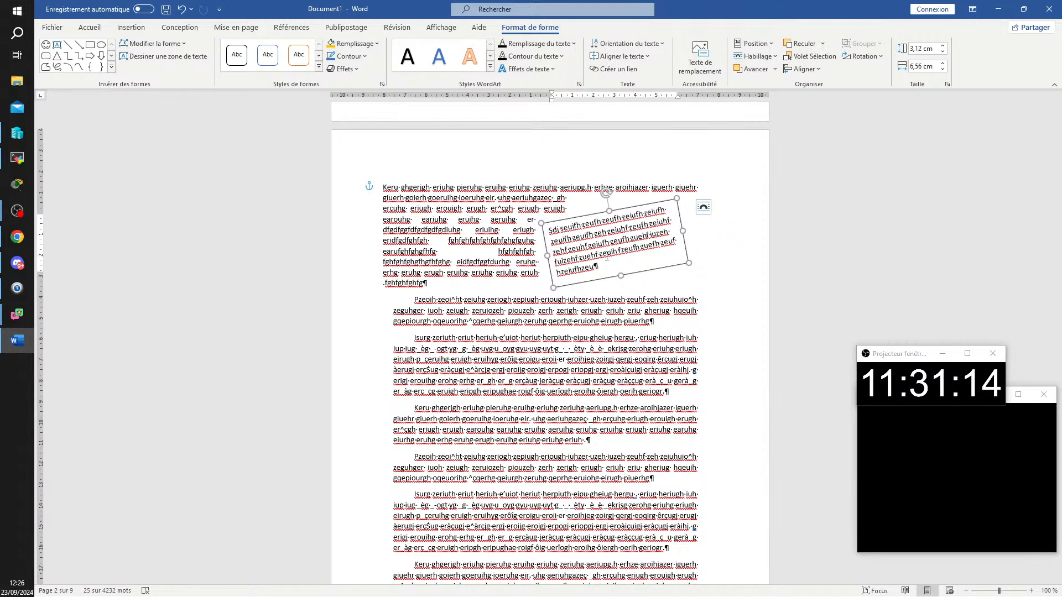
- Remove the outline of the tilted text box using Sans contour
{"action": "left_click", "coordinate": [647, 253]}
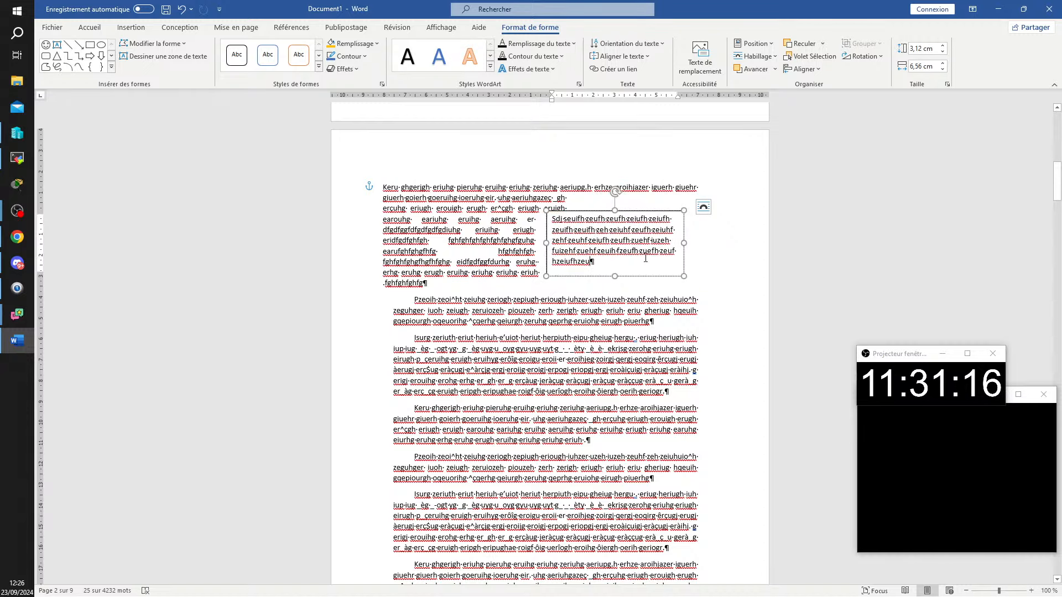
{"action": "left_click", "coordinate": [636, 212]}
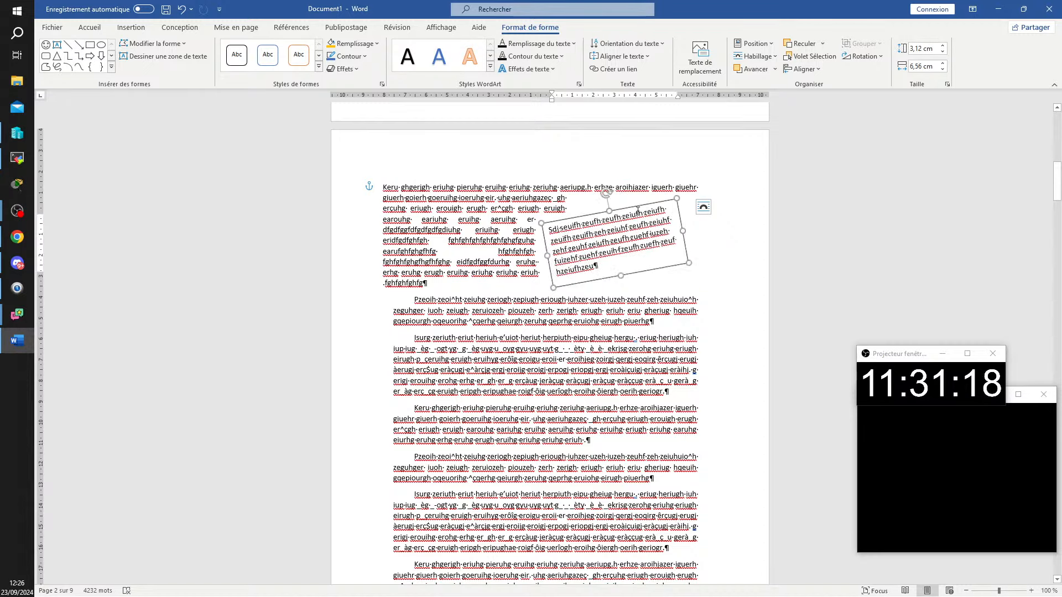
{"action": "left_click", "coordinate": [366, 56]}
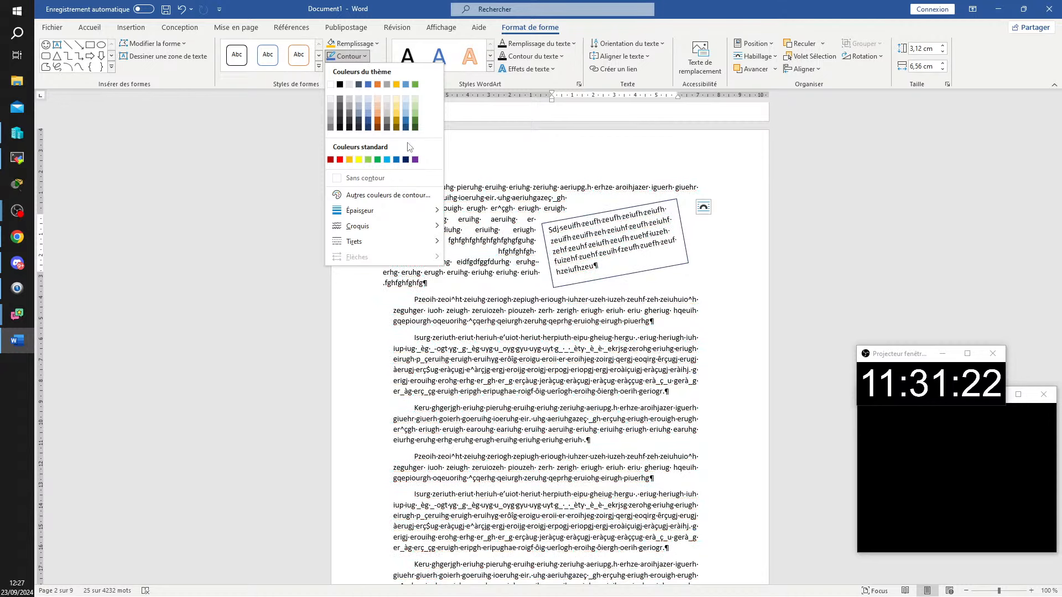
{"action": "left_click", "coordinate": [339, 178]}
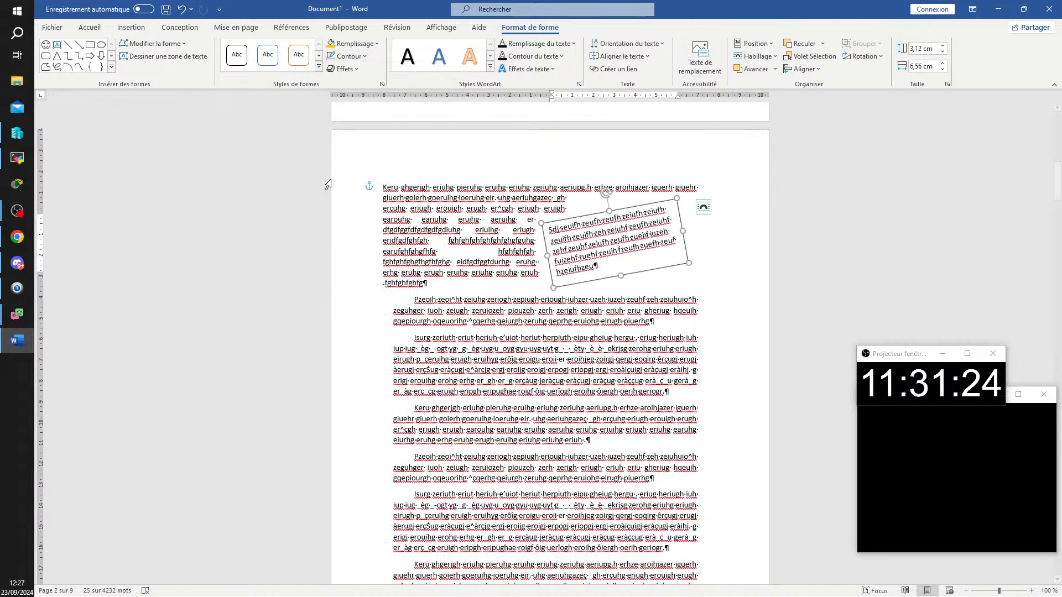
{"action": "left_click", "coordinate": [674, 267]}
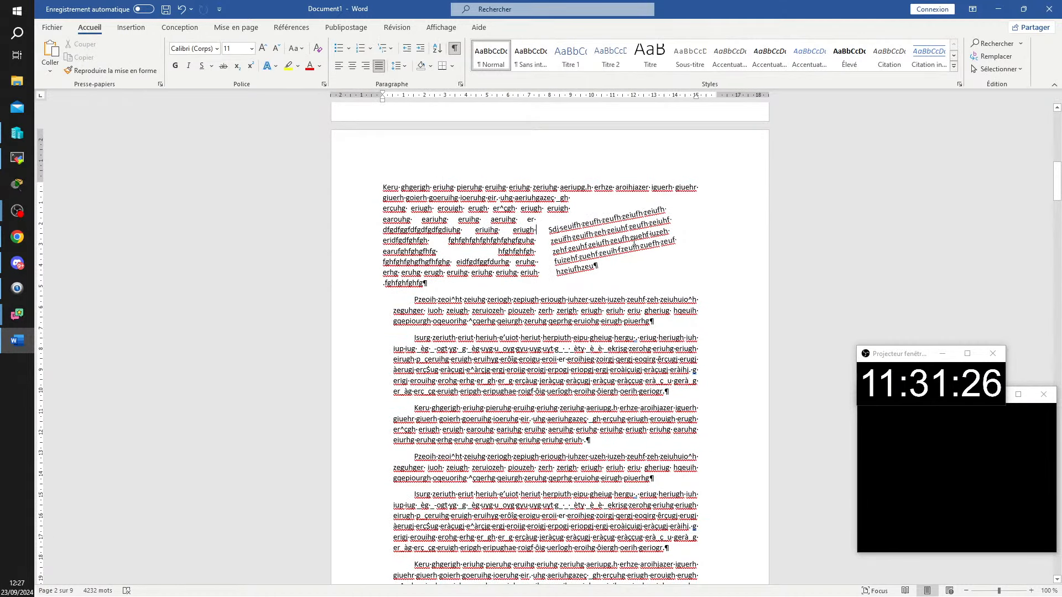
- Rotate the borderless text box back to level
{"action": "left_click", "coordinate": [661, 221]}
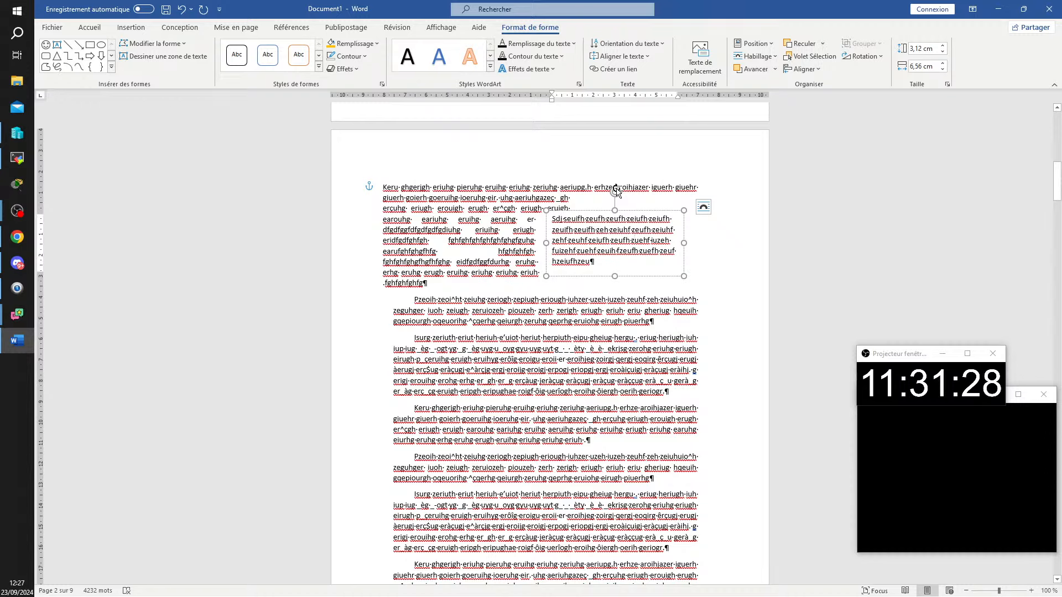
{"action": "left_click_drag", "start_coordinate": [615, 192], "coordinate": [626, 188]}
{"action": "left_click", "coordinate": [654, 268]}
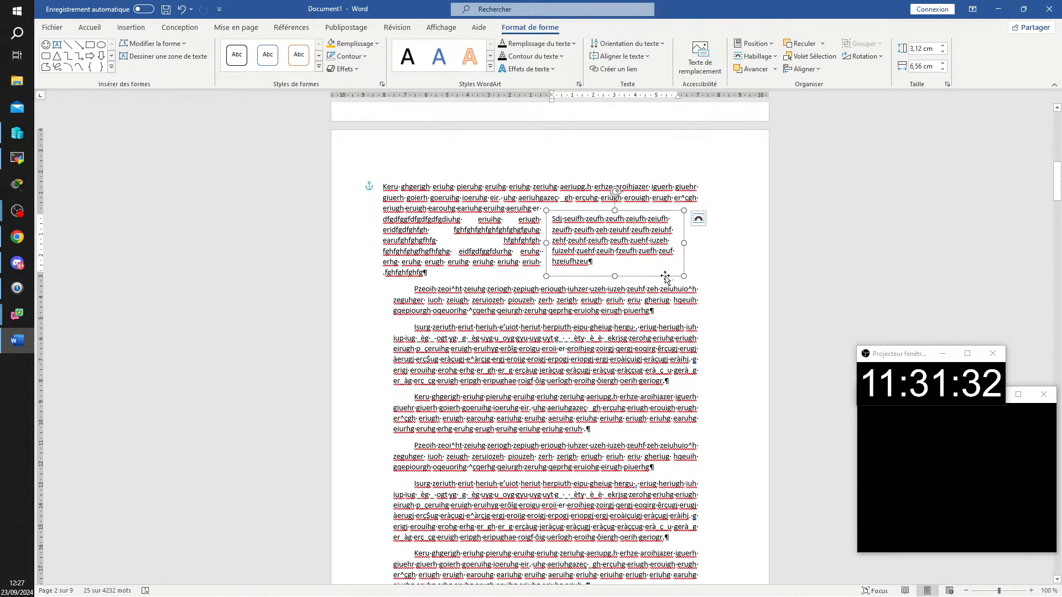
- Move the text box down beside the first "Pzeoih zeoi^ht" paragraph on page 2 and hide the document's formatting marks
{"action": "left_click_drag", "start_coordinate": [667, 276], "coordinate": [672, 308]}
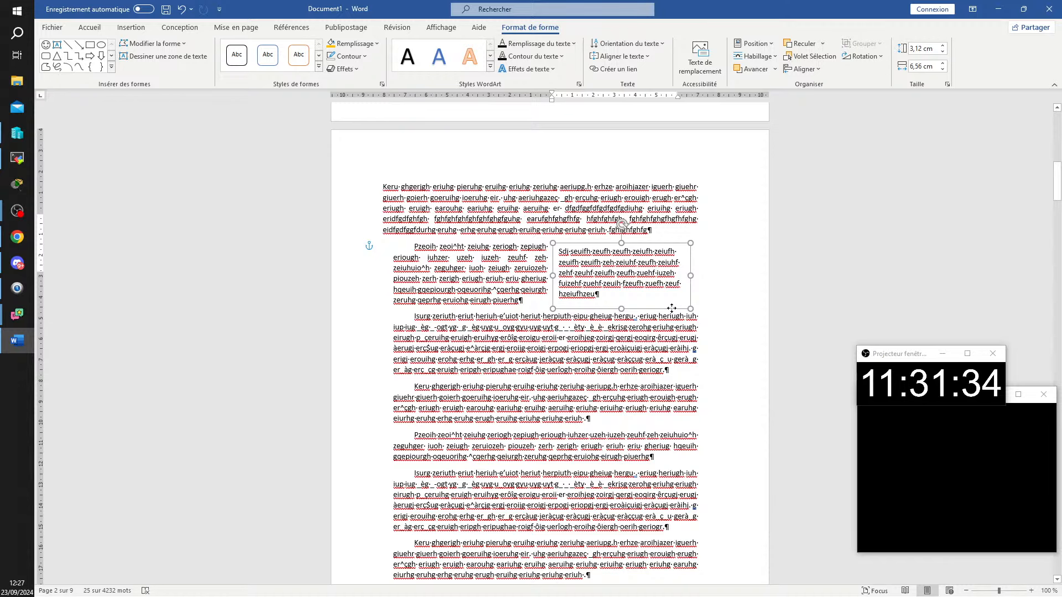
{"action": "left_click", "coordinate": [748, 286]}
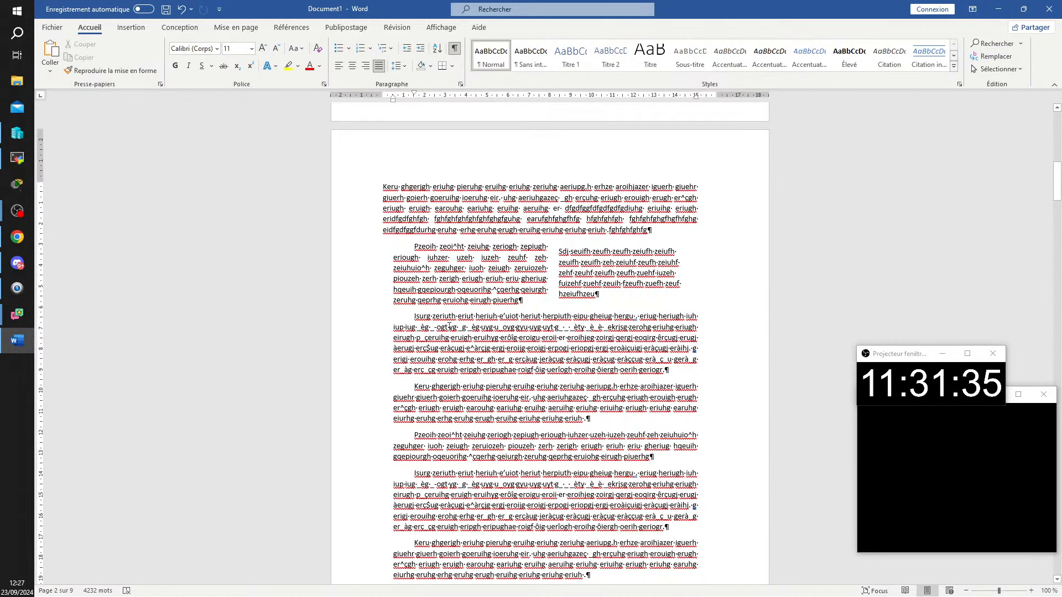
{"action": "left_click", "coordinate": [454, 48]}
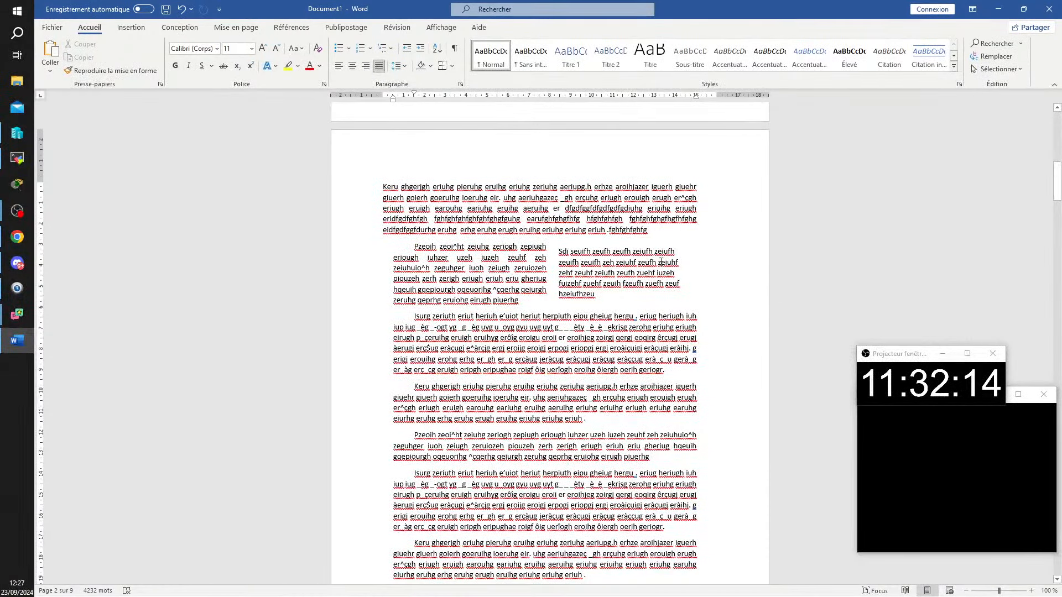
- Move the borderless text box into the first "Pzeoih zeoi^ht" paragraph and back to its right-hand edge, and show the document's formatting marks
{"action": "left_click", "coordinate": [913, 270]}
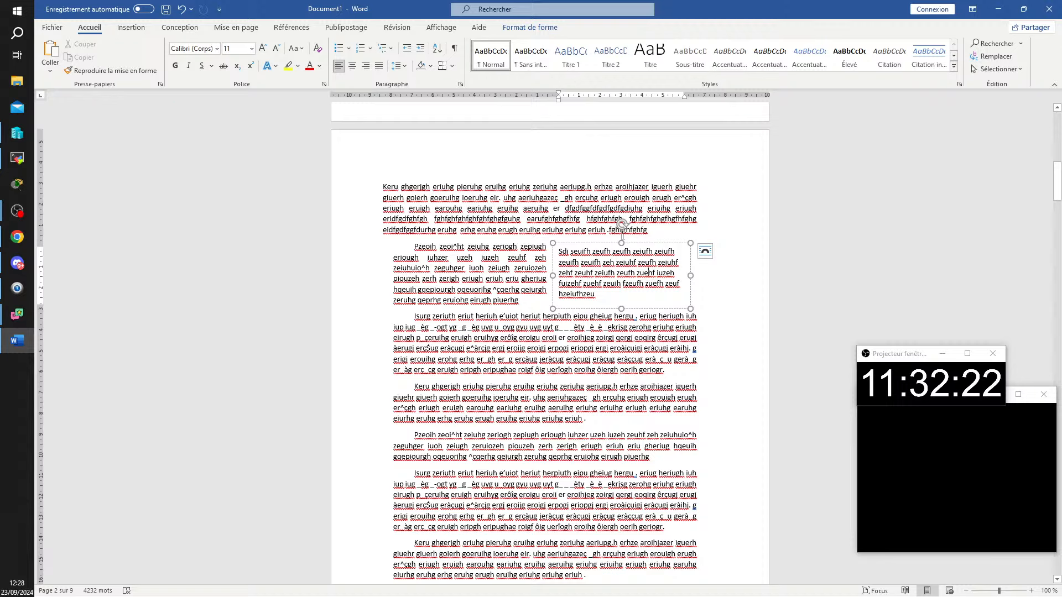
{"action": "left_click_drag", "start_coordinate": [674, 247], "coordinate": [602, 288]}
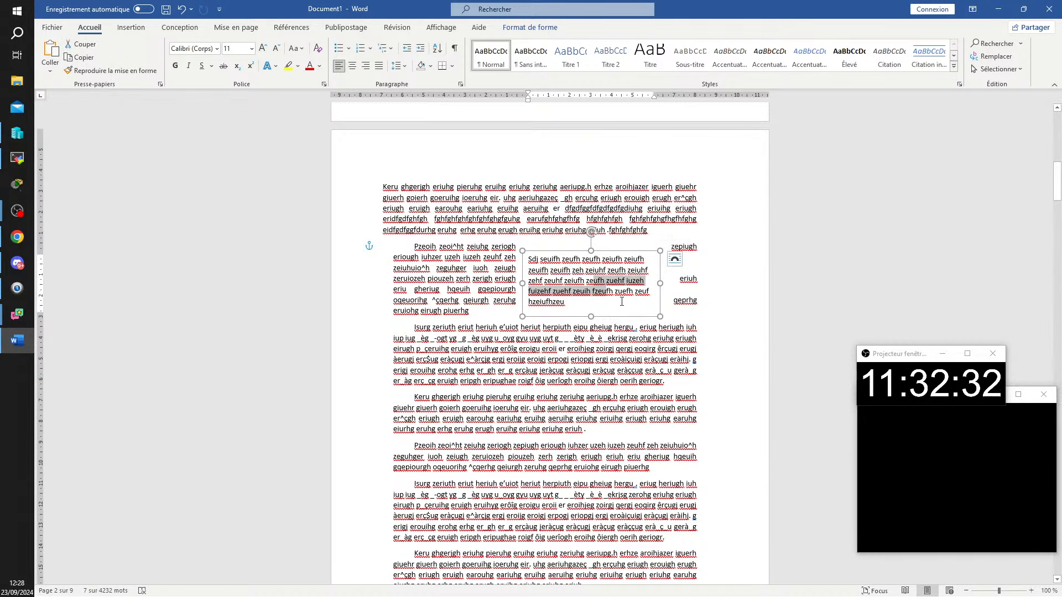
{"action": "left_click_drag", "start_coordinate": [628, 315], "coordinate": [664, 300]}
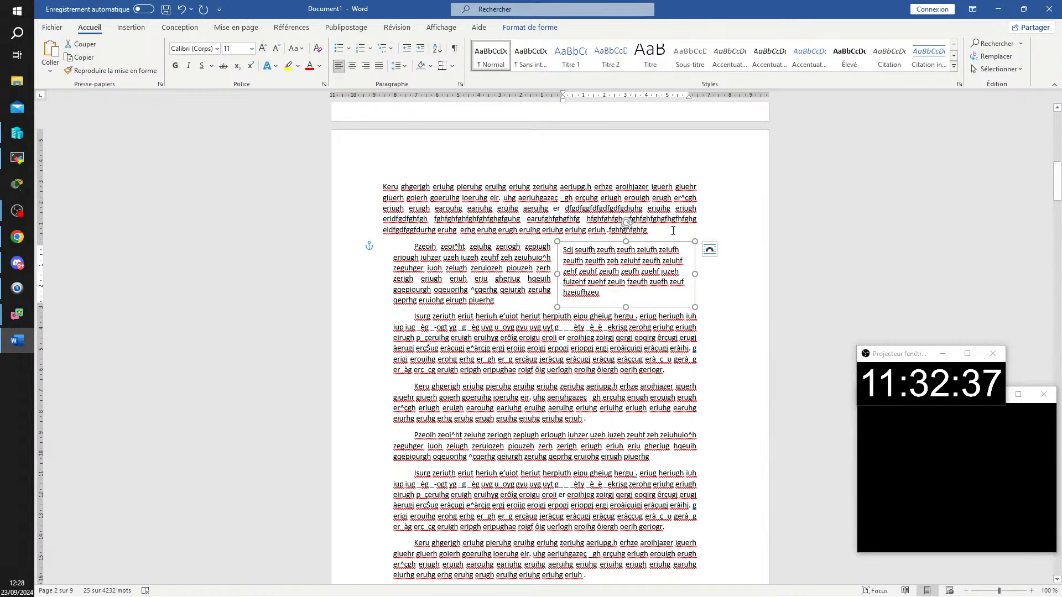
{"action": "left_click", "coordinate": [753, 185]}
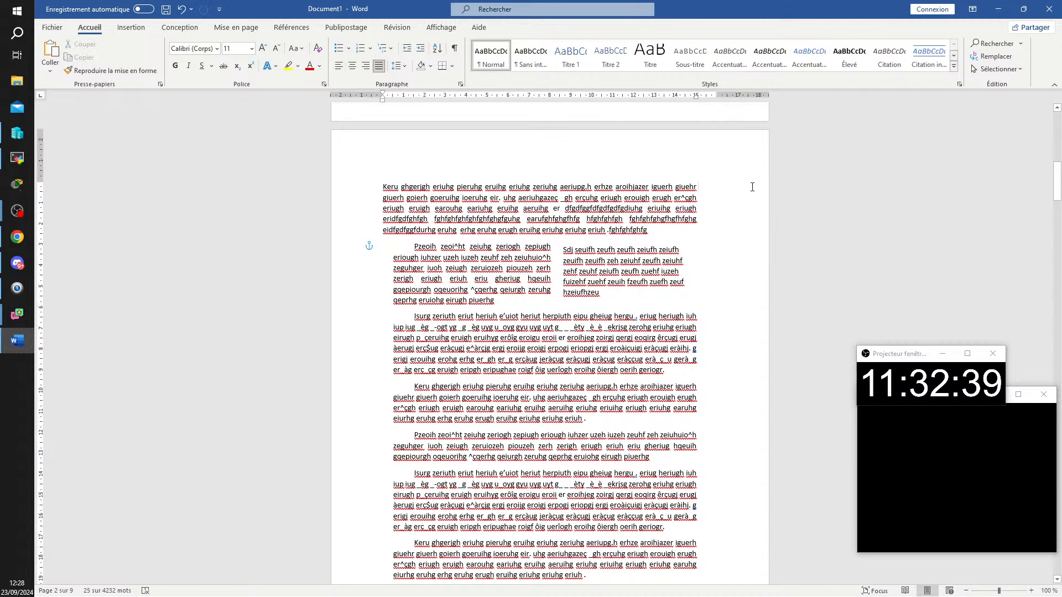
{"action": "left_click", "coordinate": [454, 48]}
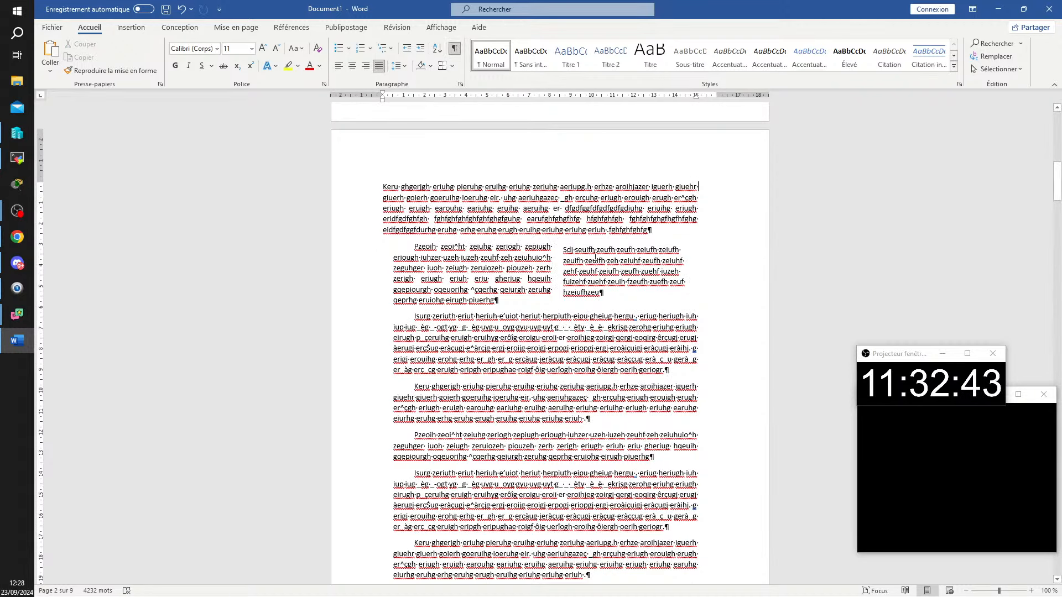
{"action": "left_click", "coordinate": [615, 297]}
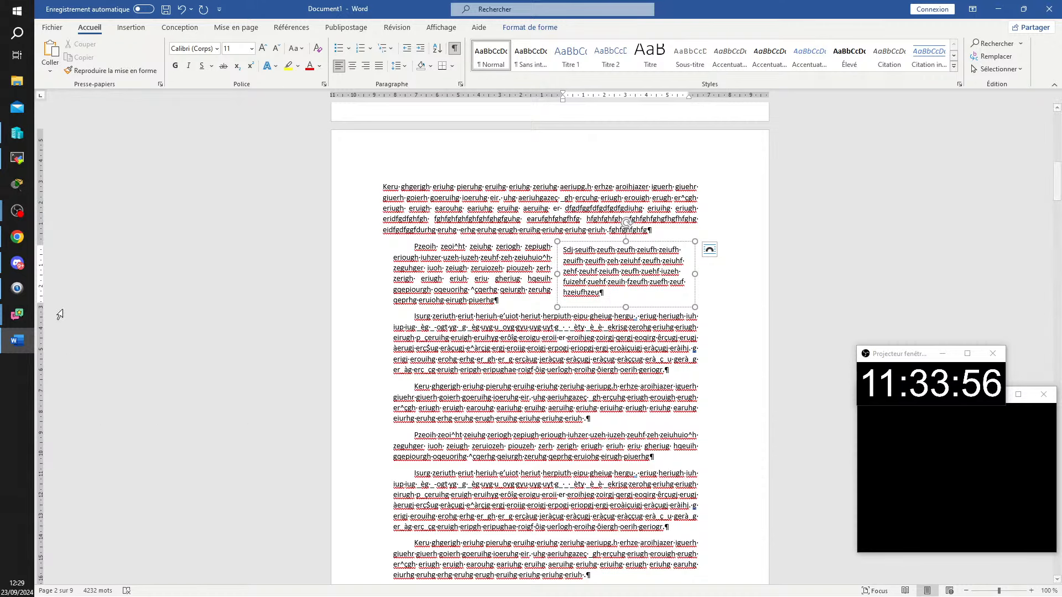
{"action": "mouse_move", "coordinate": [17, 316]}
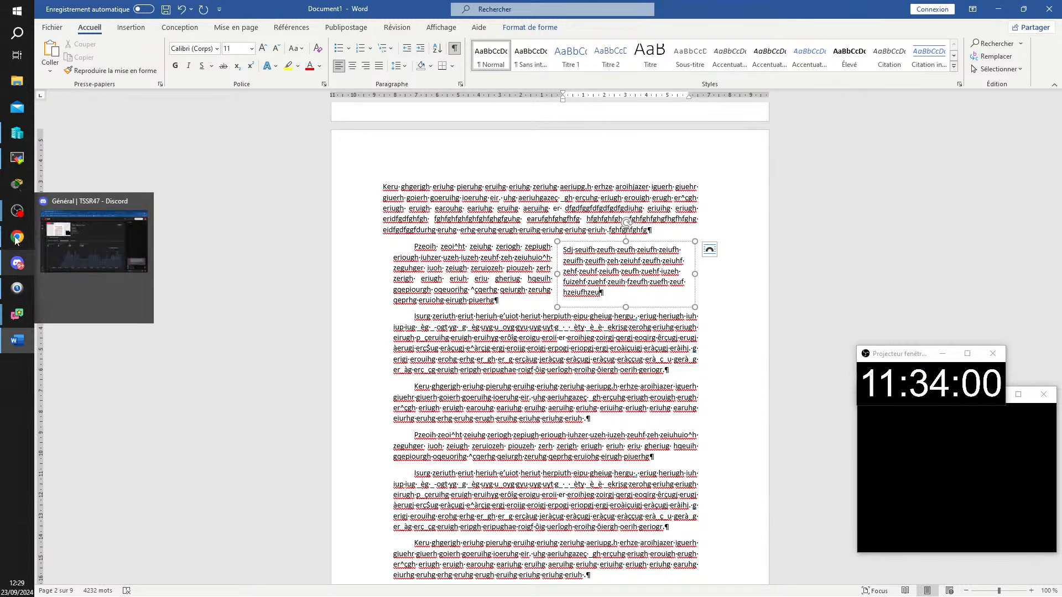
{"action": "left_click", "coordinate": [17, 211]}
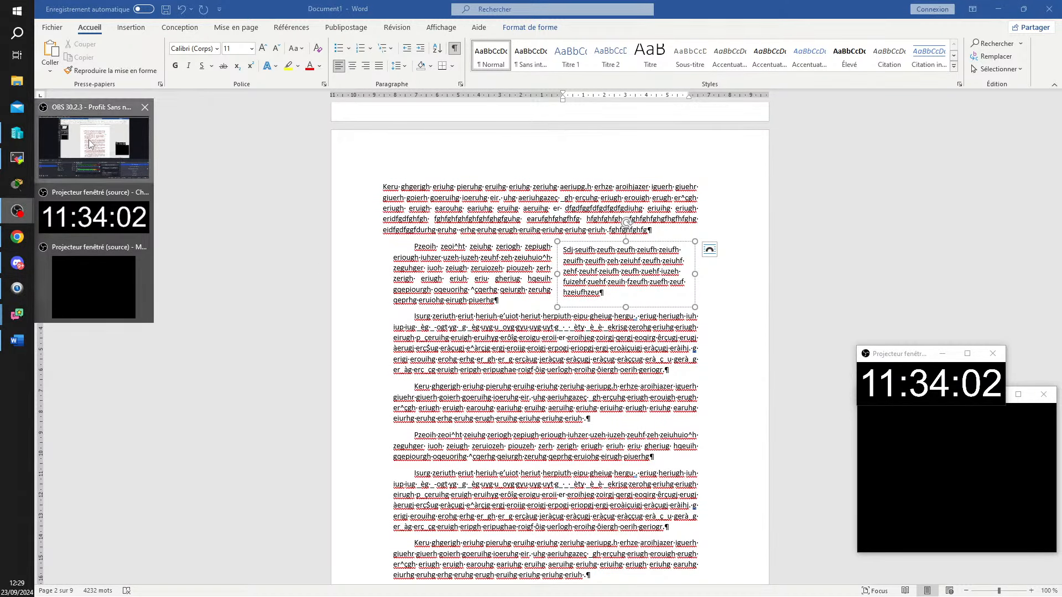